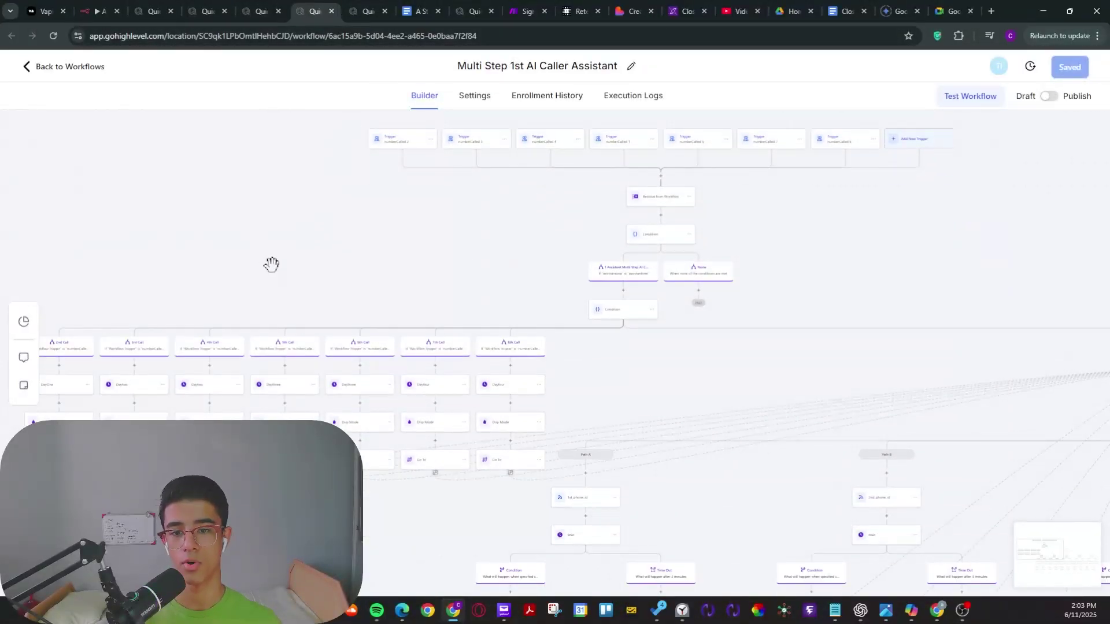
Look through the list of workflows in the Voice Ai folder.
left_click(267, 13)
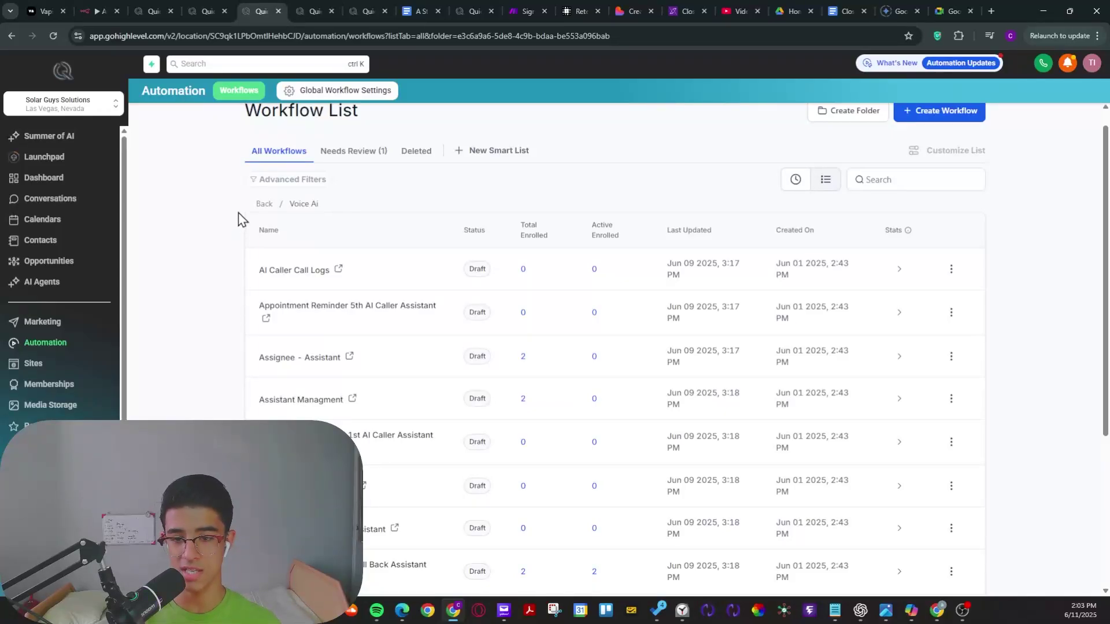
scroll(238, 219, "down", 2)
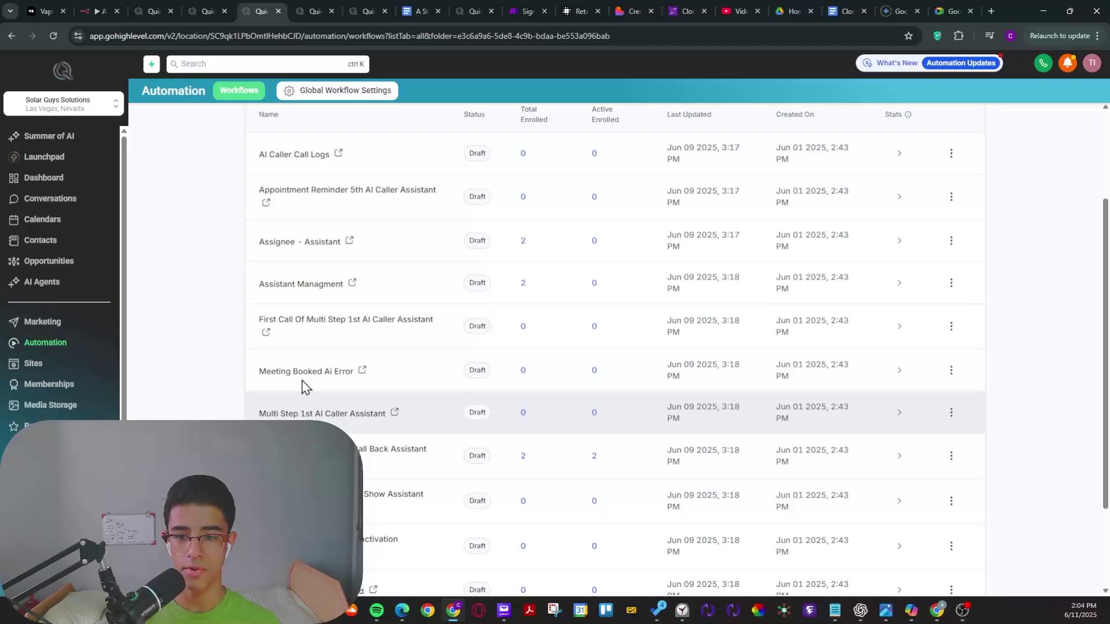
scroll(243, 347, "up", 2)
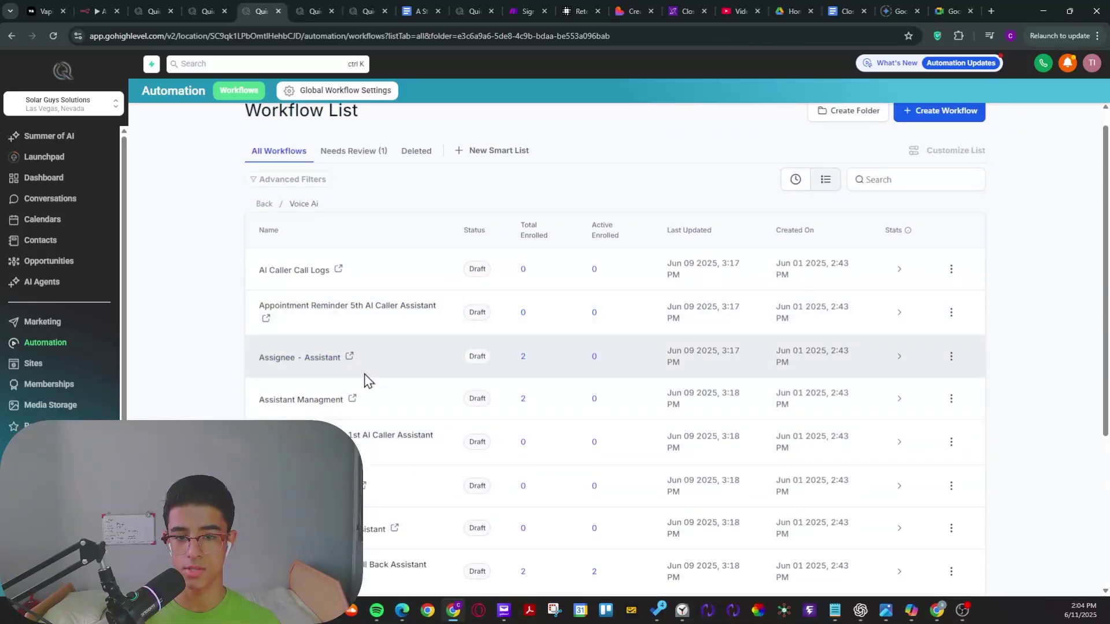
scroll(364, 378, "down", 1)
scroll(292, 203, "down", 1)
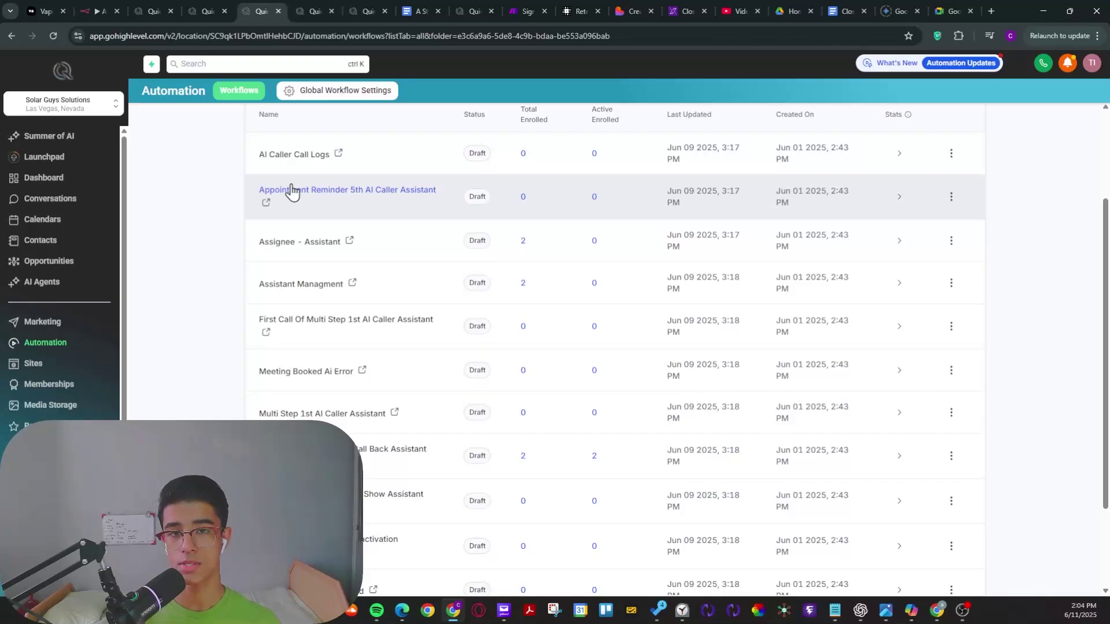
scroll(302, 247, "up", 2)
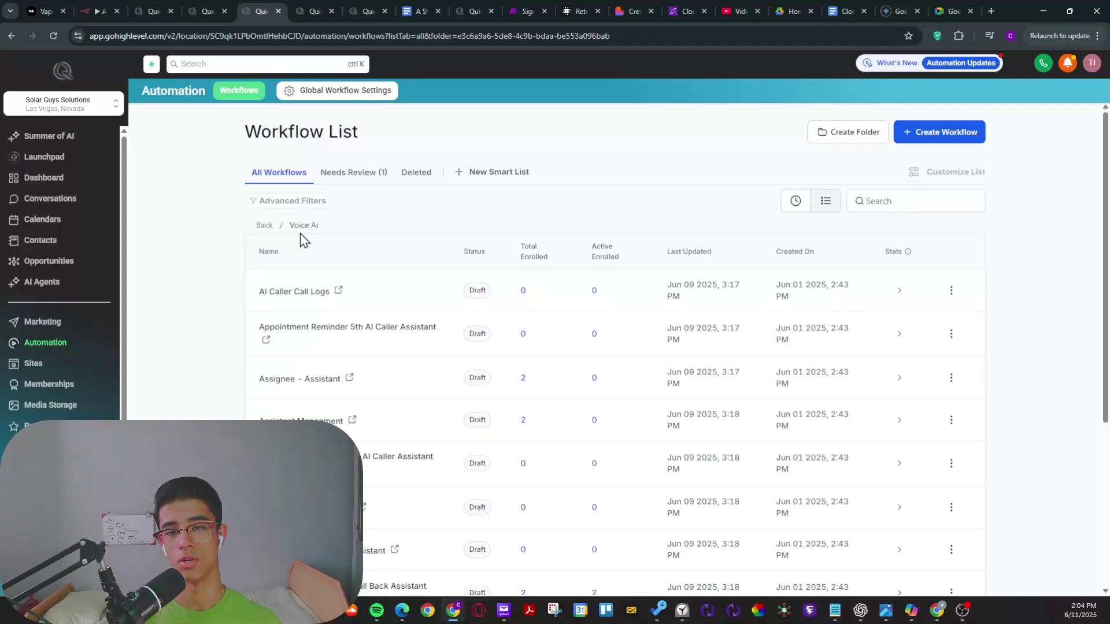
scroll(298, 404, "down", 2)
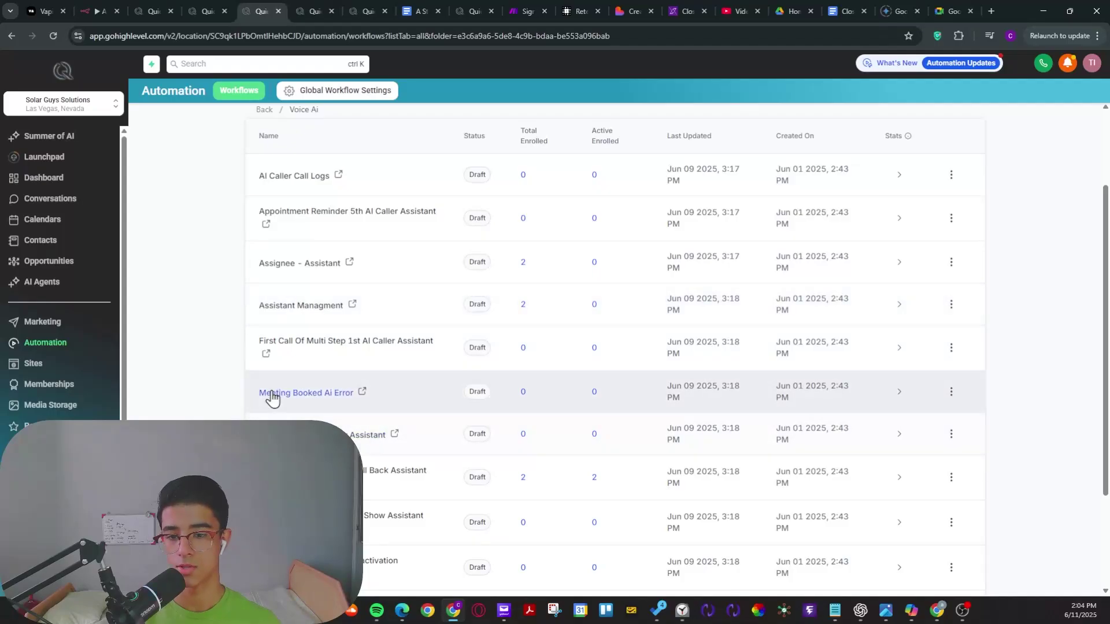
scroll(223, 389, "up", 1)
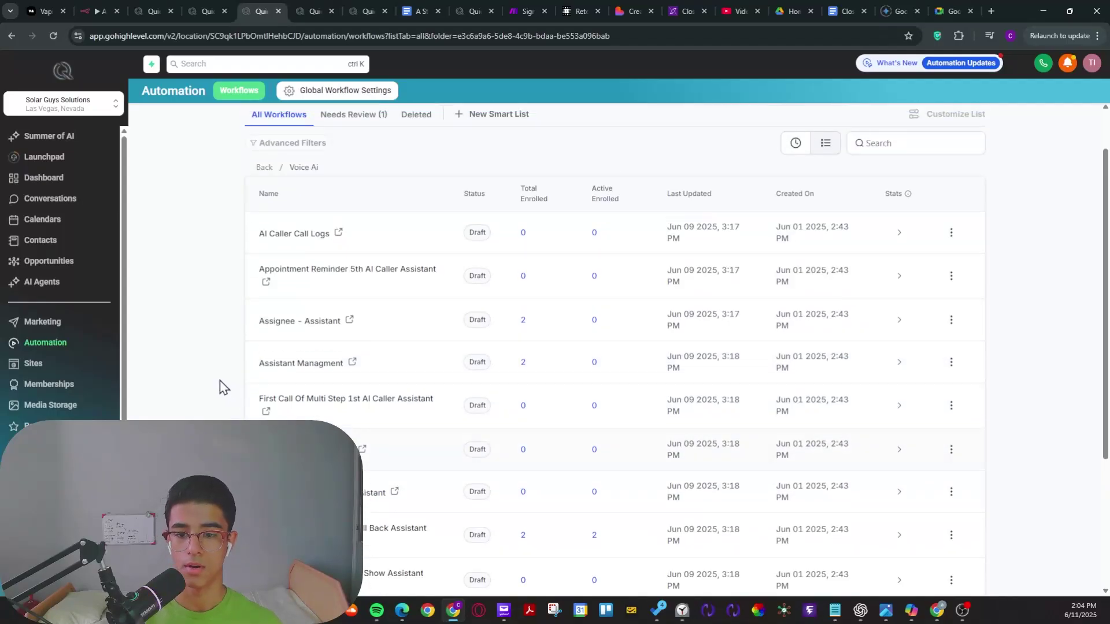
scroll(228, 376, "down", 3)
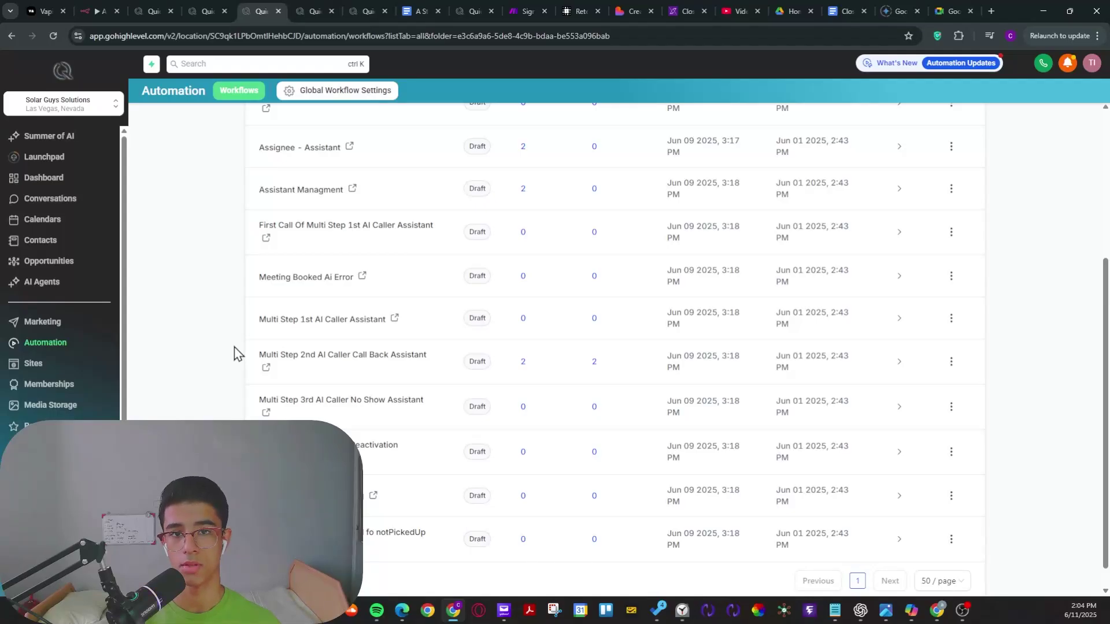
scroll(234, 353, "up", 1)
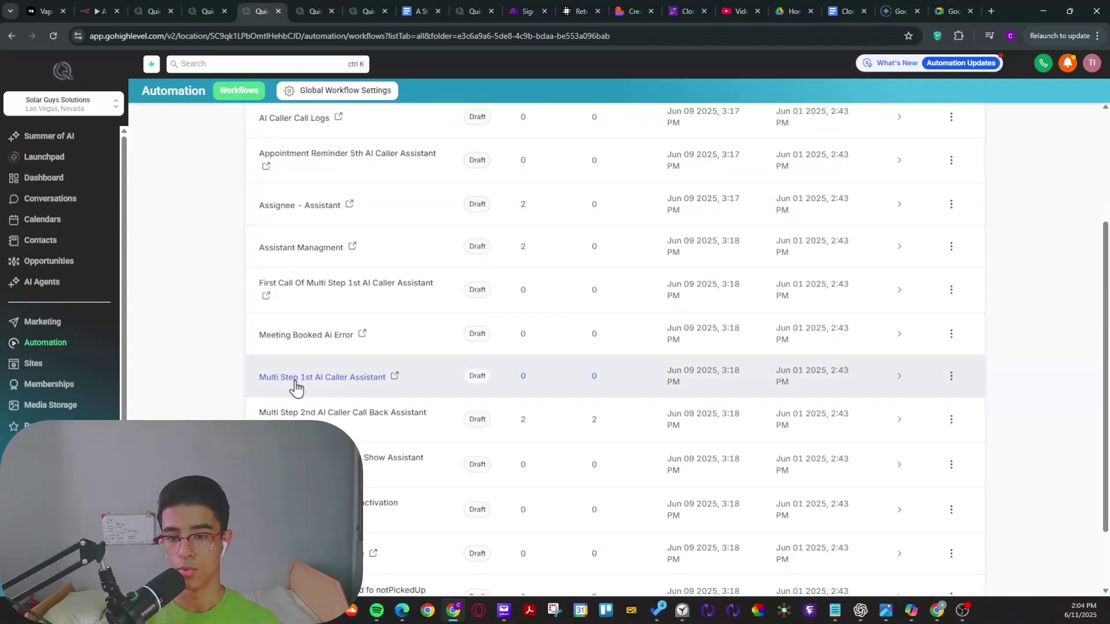
scroll(312, 381, "up", 1)
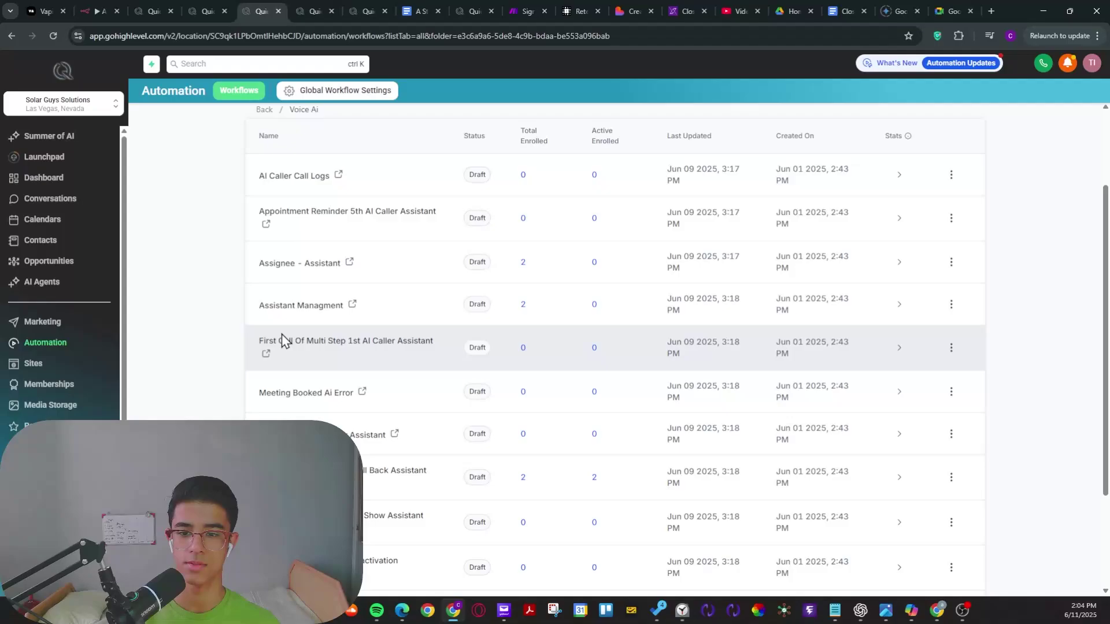
scroll(284, 341, "up", 2)
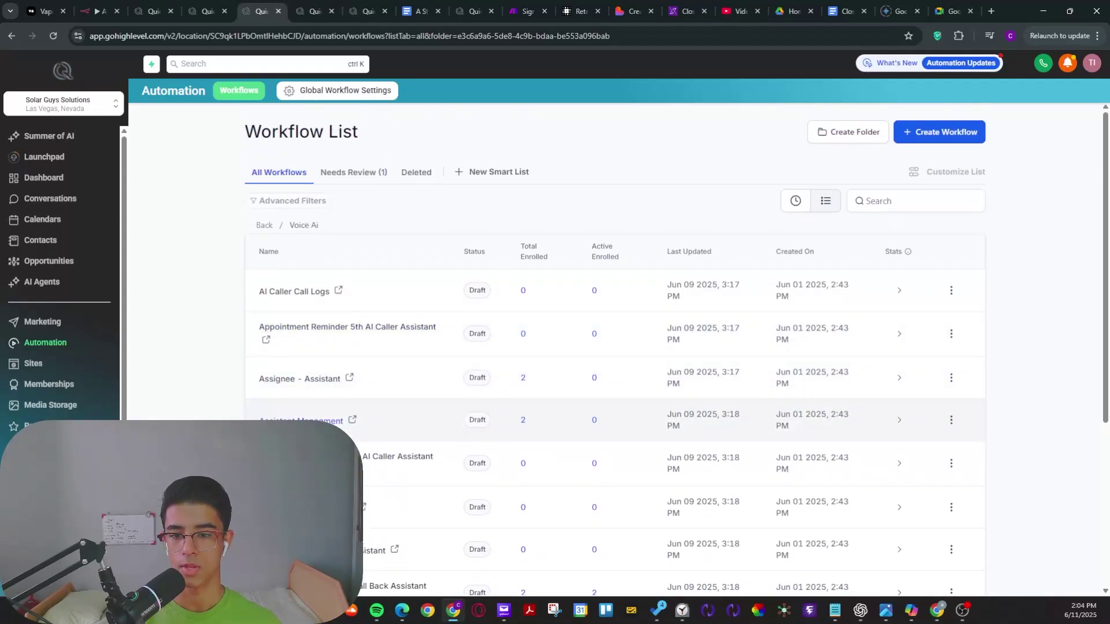
scroll(310, 173, "down", 1)
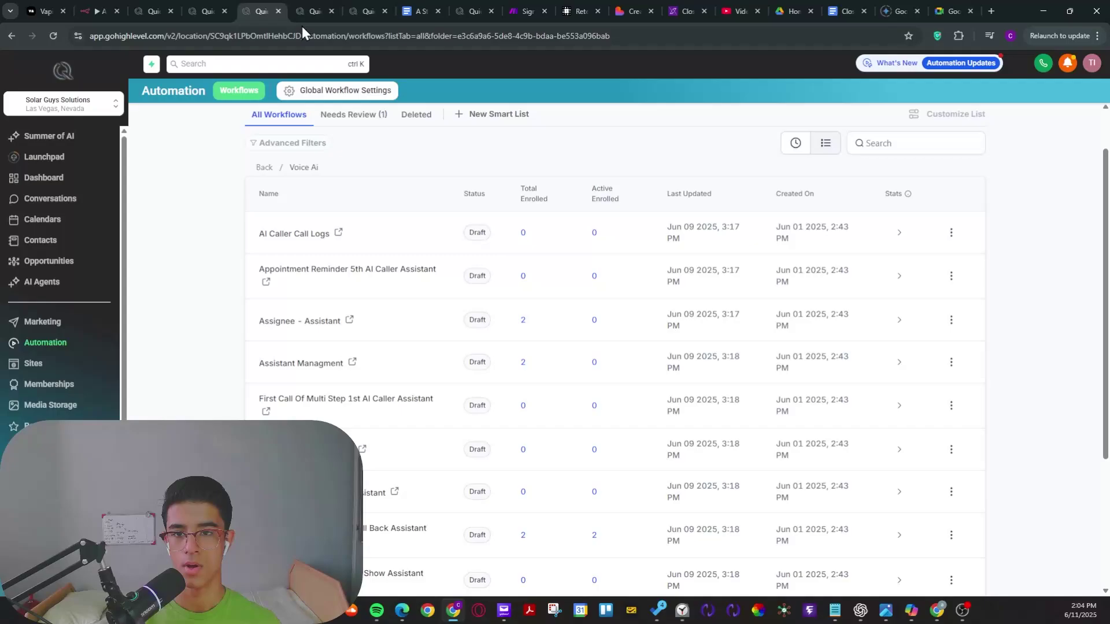
Compare the overall layouts of the First Call Of Multi Step 1st AI Caller Assistant and Multi Step 1st AI Caller Assistant workflows.
left_click(374, 9)
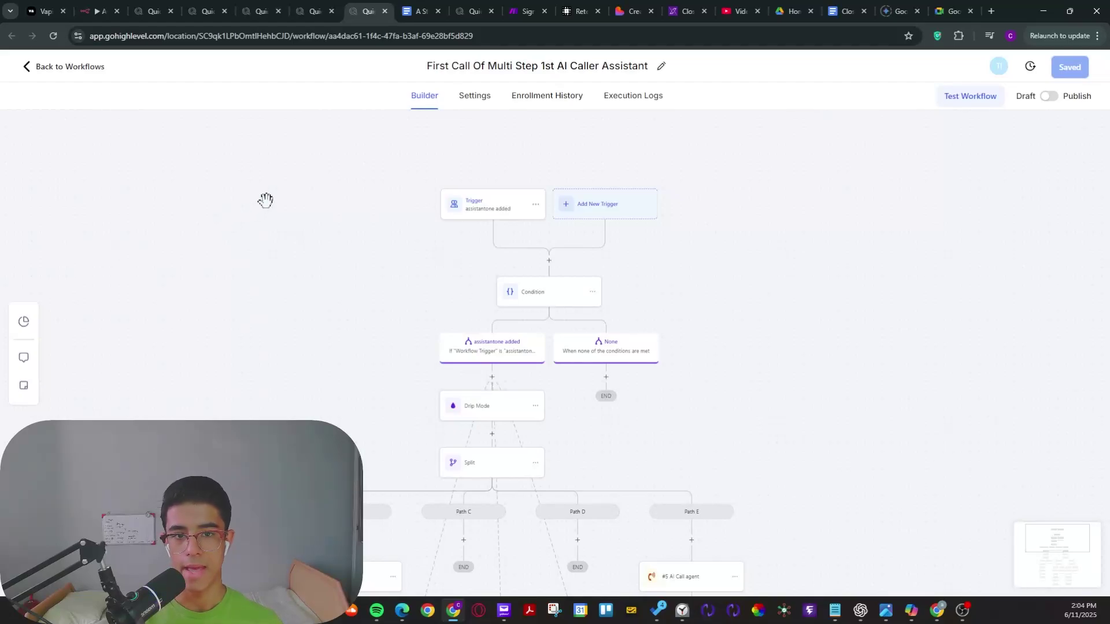
left_click_drag(264, 325, 287, 178)
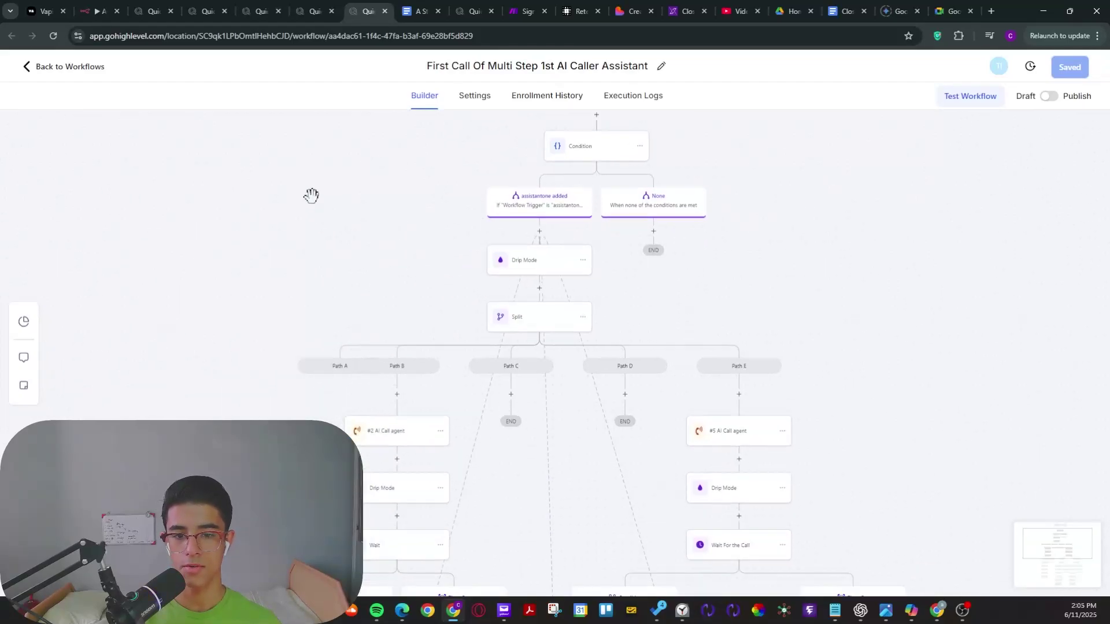
left_click(314, 7)
left_click_drag(360, 280, 284, 288)
scroll(320, 176, "up", 1)
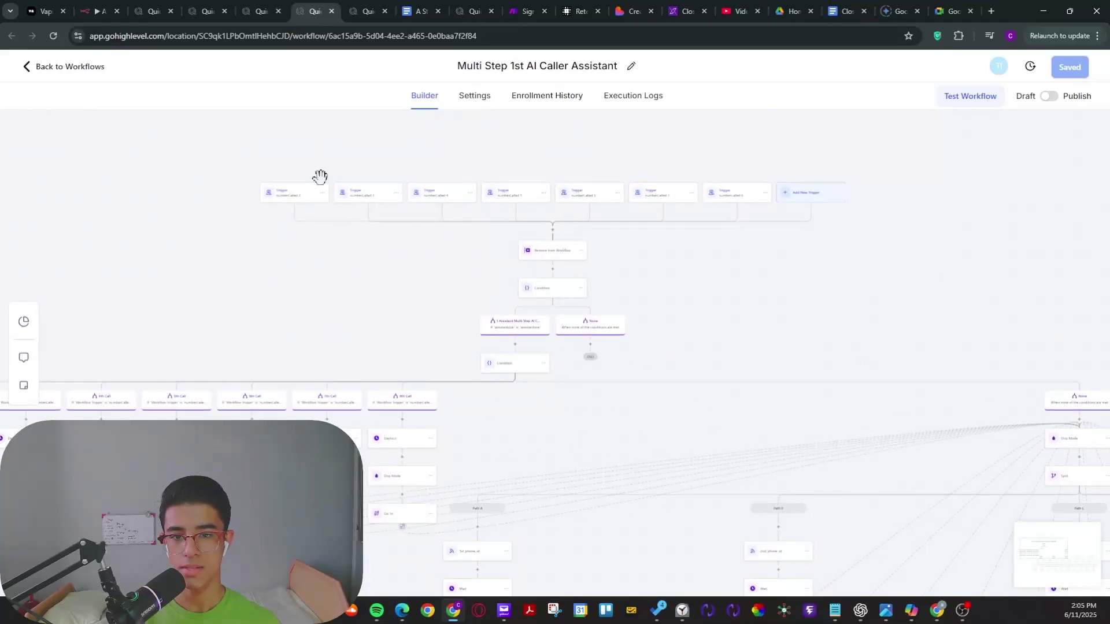
left_click_drag(390, 362, 605, 223)
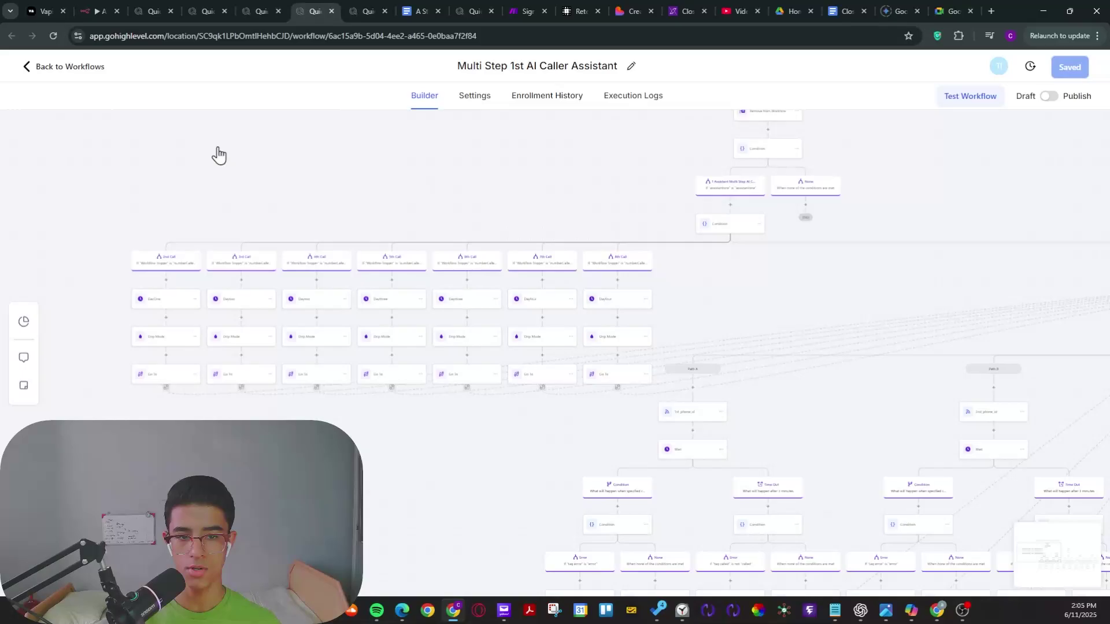
scroll(393, 174, "right", 10)
scroll(728, 150, "left", 2)
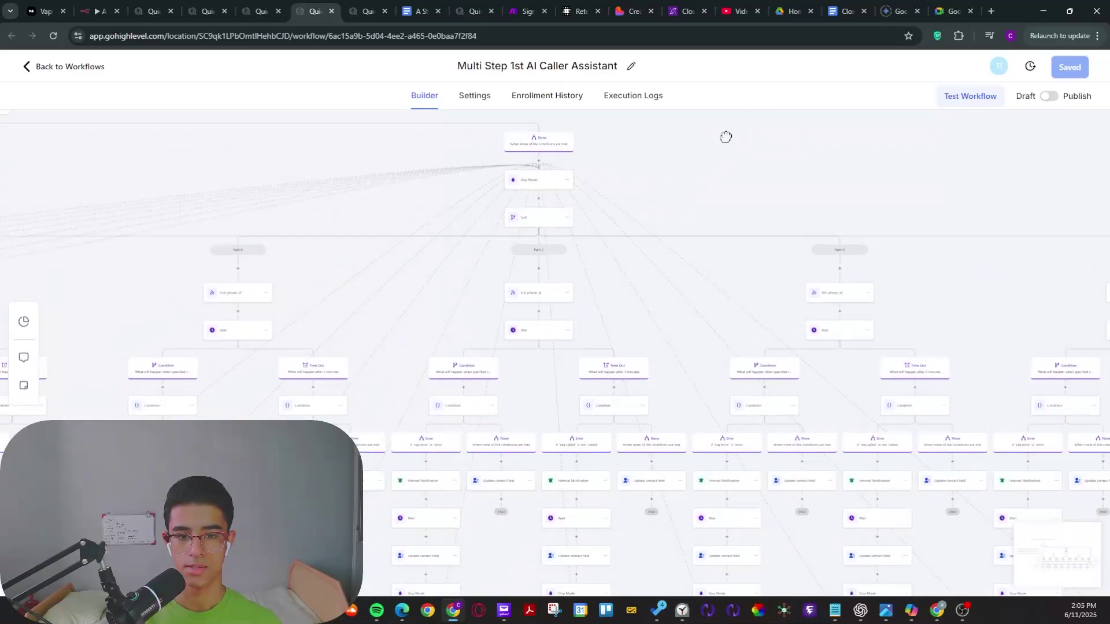
scroll(735, 175, "down", 5)
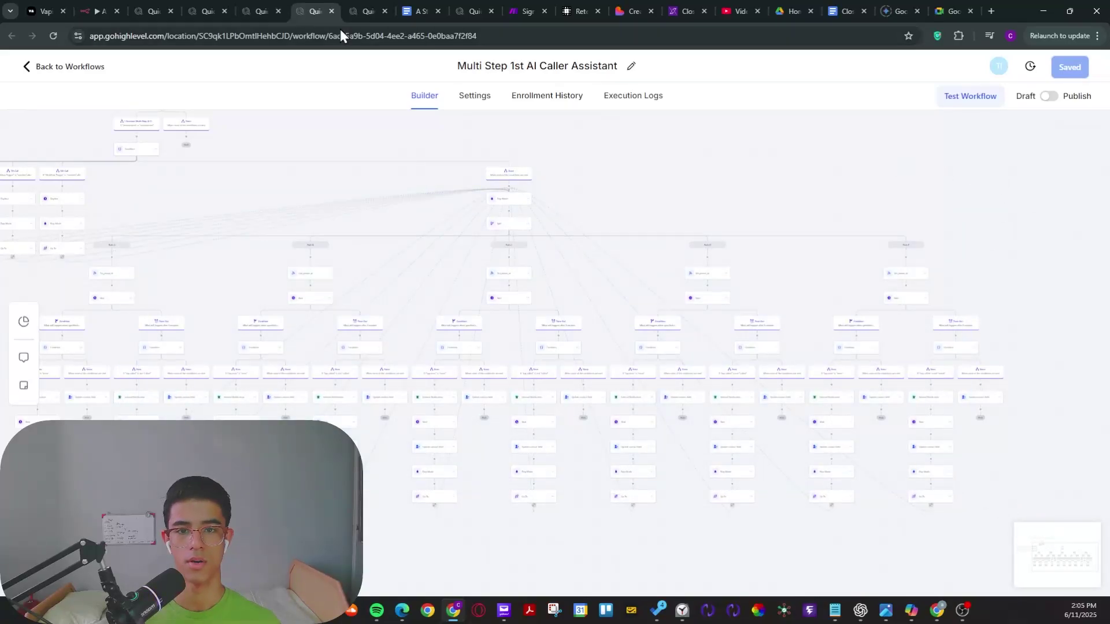
Examine the split paths and their call branches in the First Call Of Multi Step 1st AI Caller Assistant workflow.
left_click(363, 11)
left_click_drag(910, 323, 875, 270)
left_click_drag(792, 262, 805, 270)
scroll(867, 277, "down", 3)
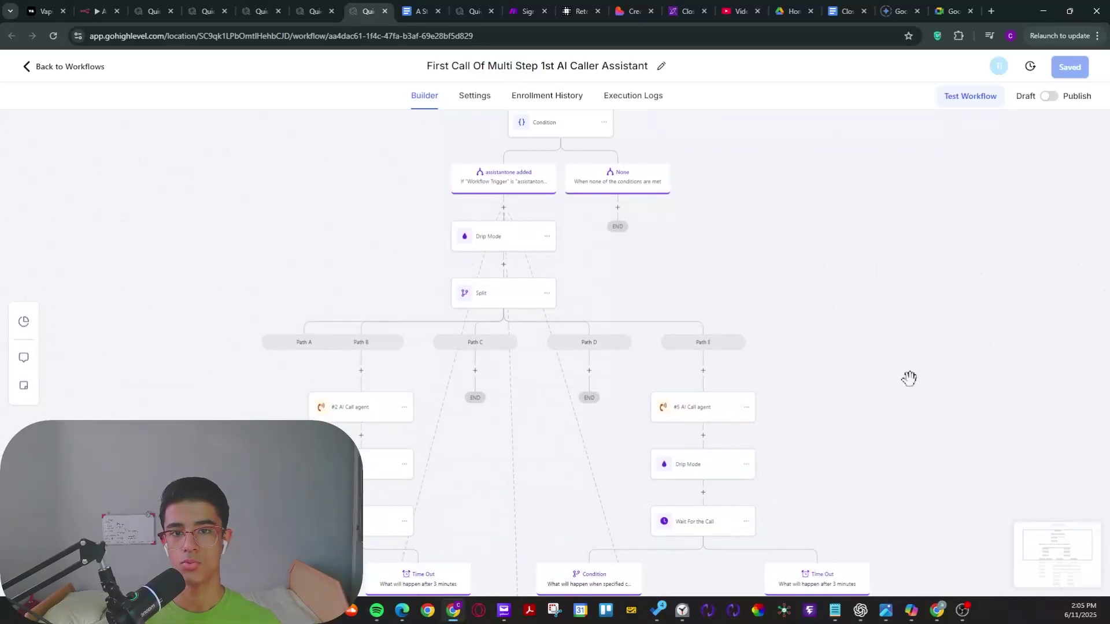
left_click_drag(909, 377, 904, 322)
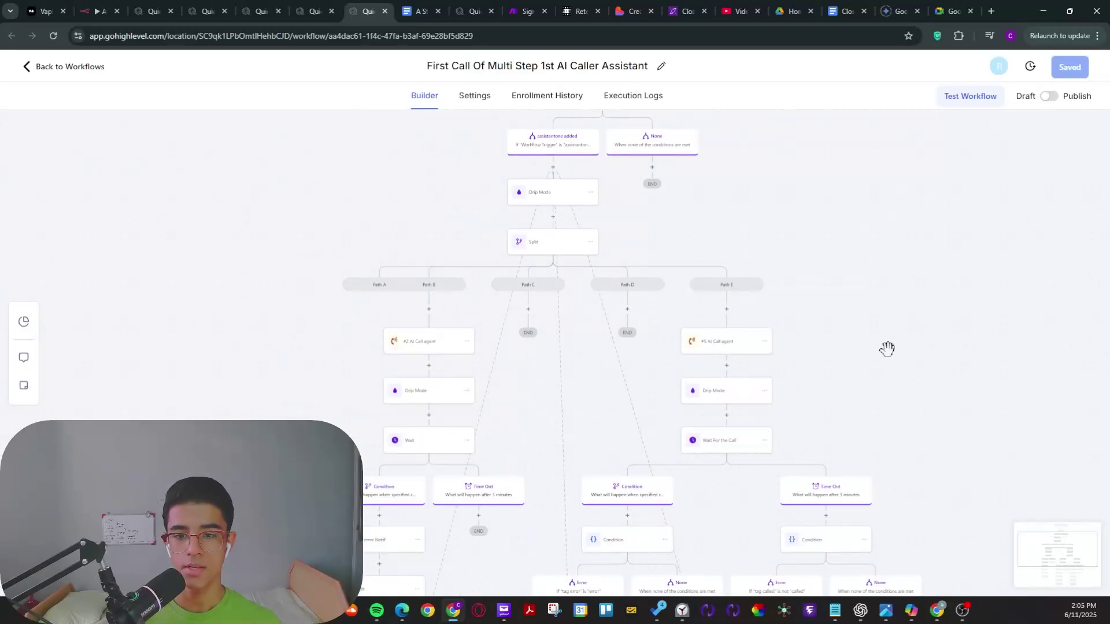
scroll(907, 320, "down", 3)
scroll(843, 202, "down", 2)
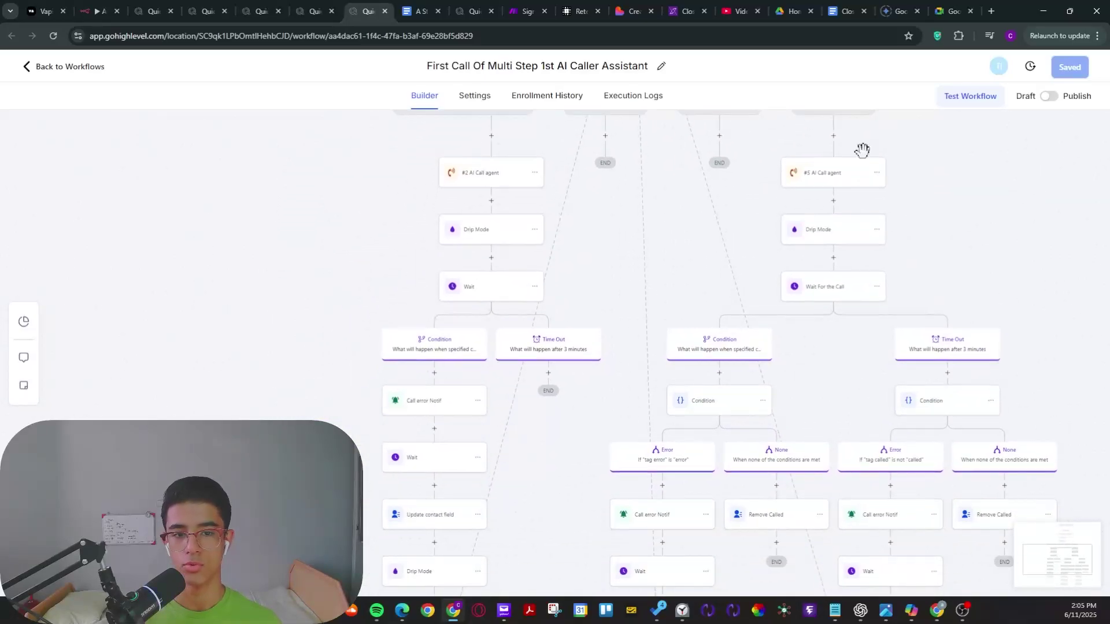
Open the 3rd_phone_id webhook under Path C of the Multi Step 1st AI Caller Assistant workflow to inspect its settings.
left_click(311, 7)
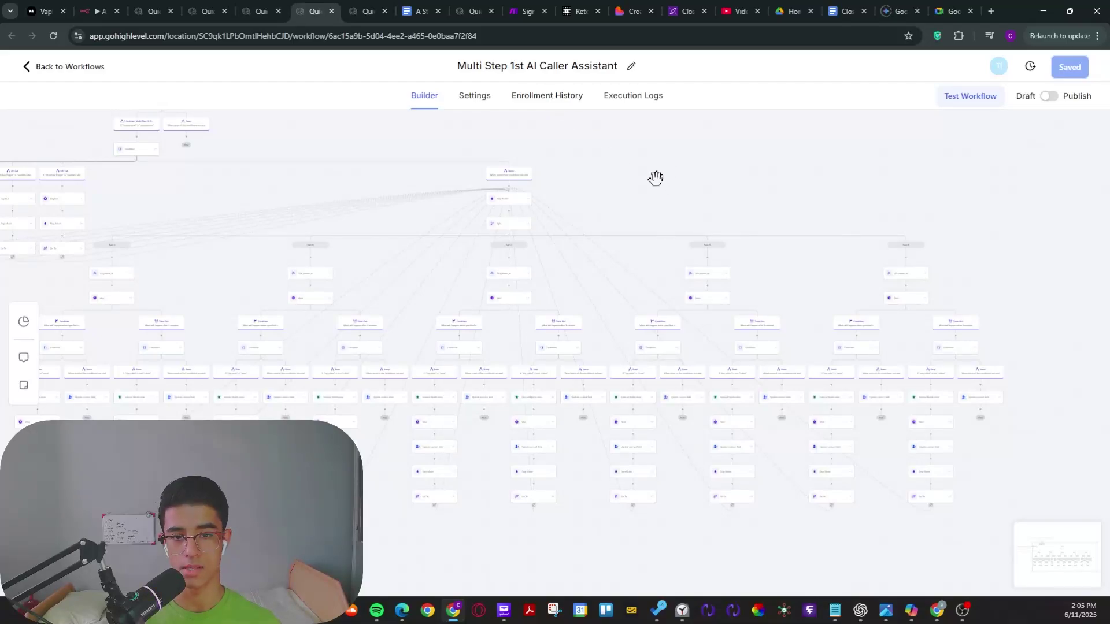
left_click_drag(656, 178, 754, 154)
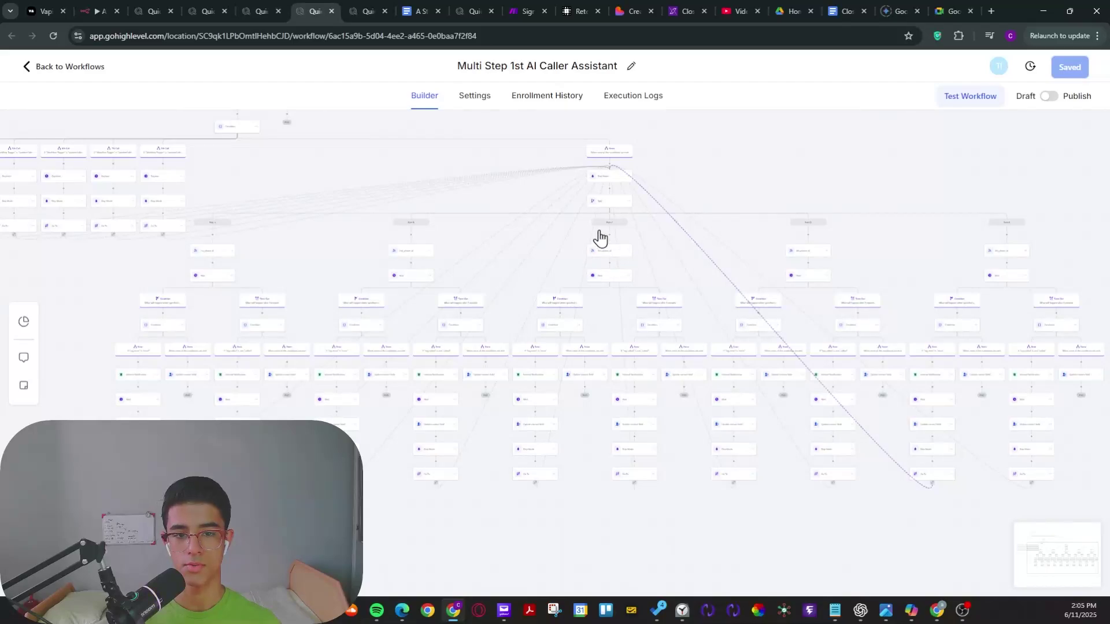
scroll(598, 237, "up", 3)
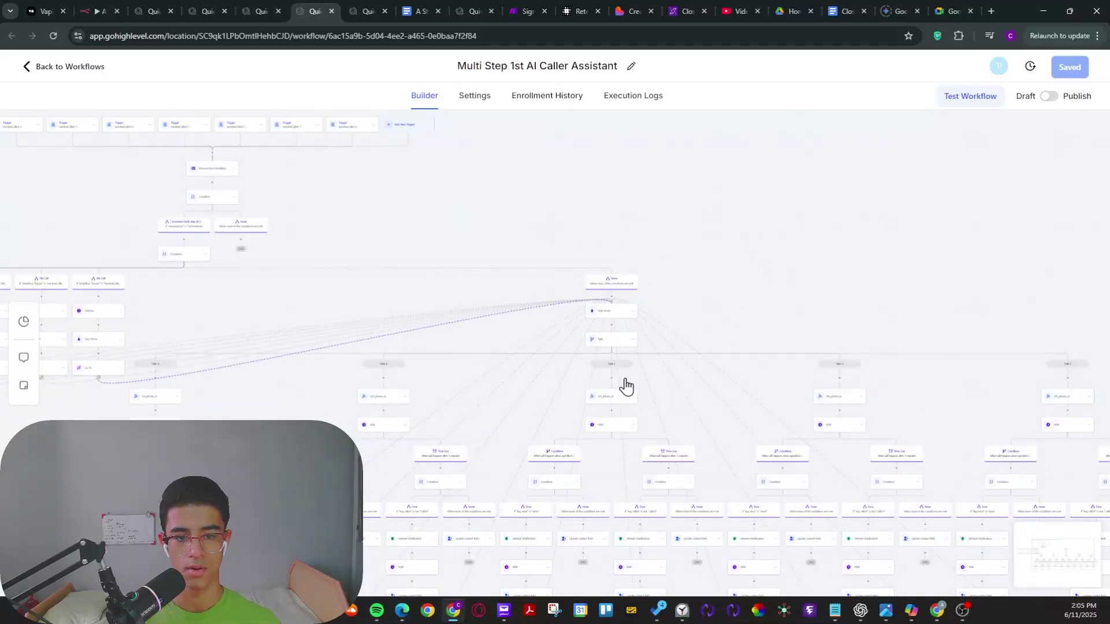
scroll(607, 404, "up", 2)
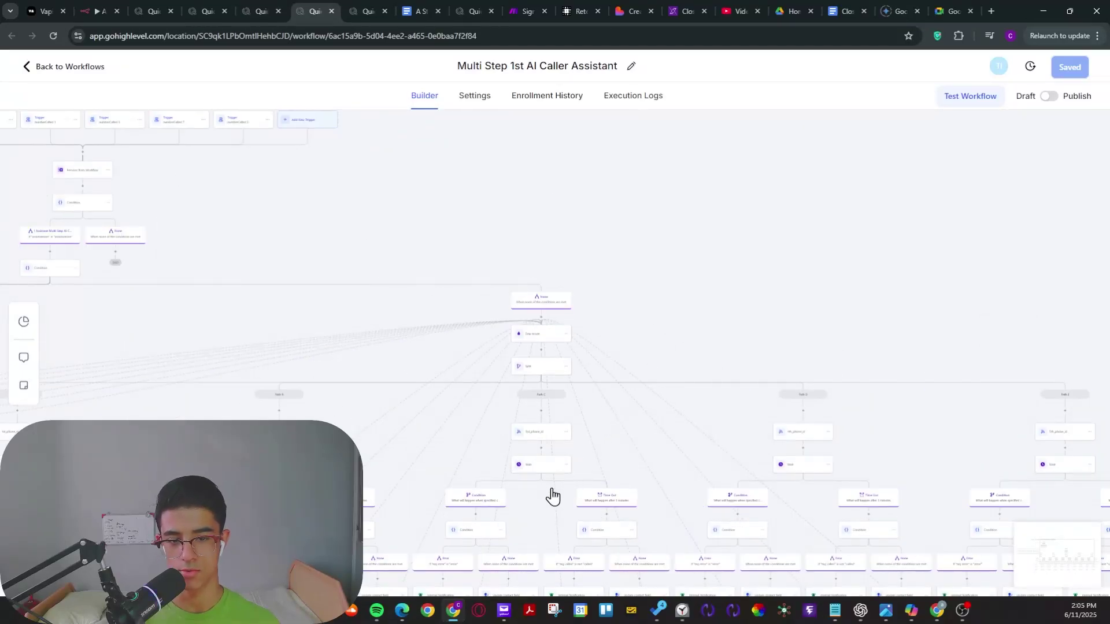
scroll(549, 492, "up", 1)
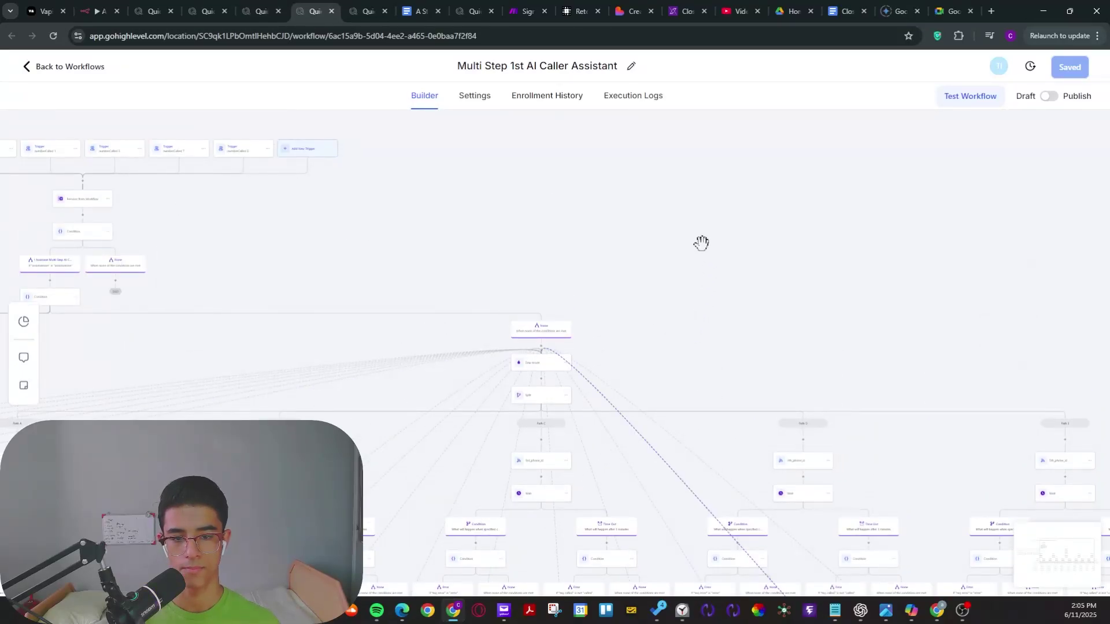
scroll(364, 405, "up", 1)
scroll(797, 381, "up", 1)
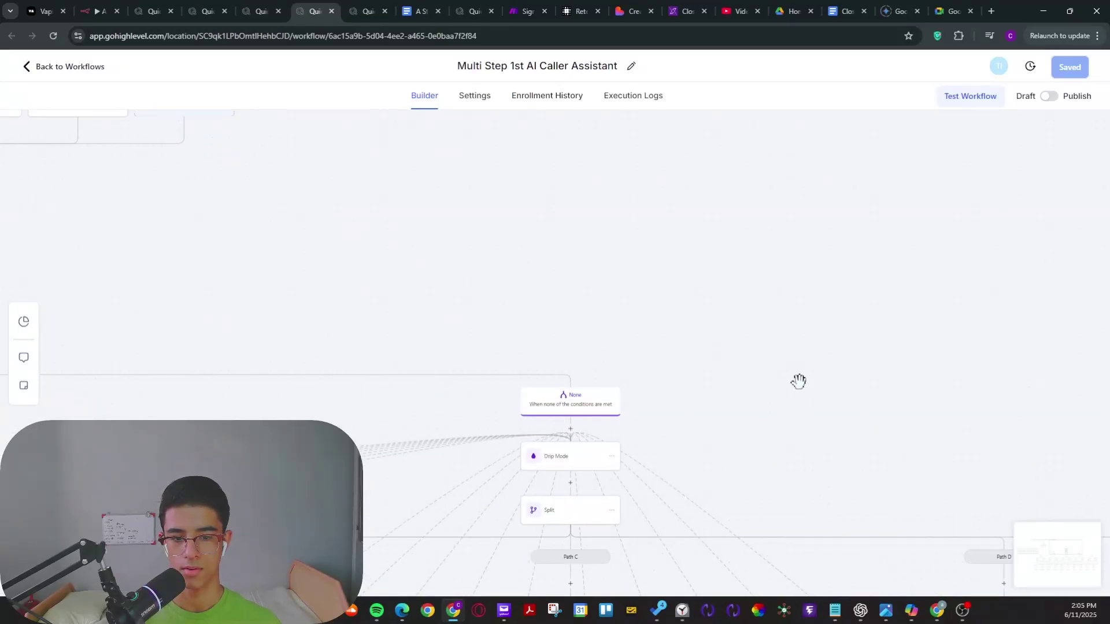
scroll(832, 238, "down", 5)
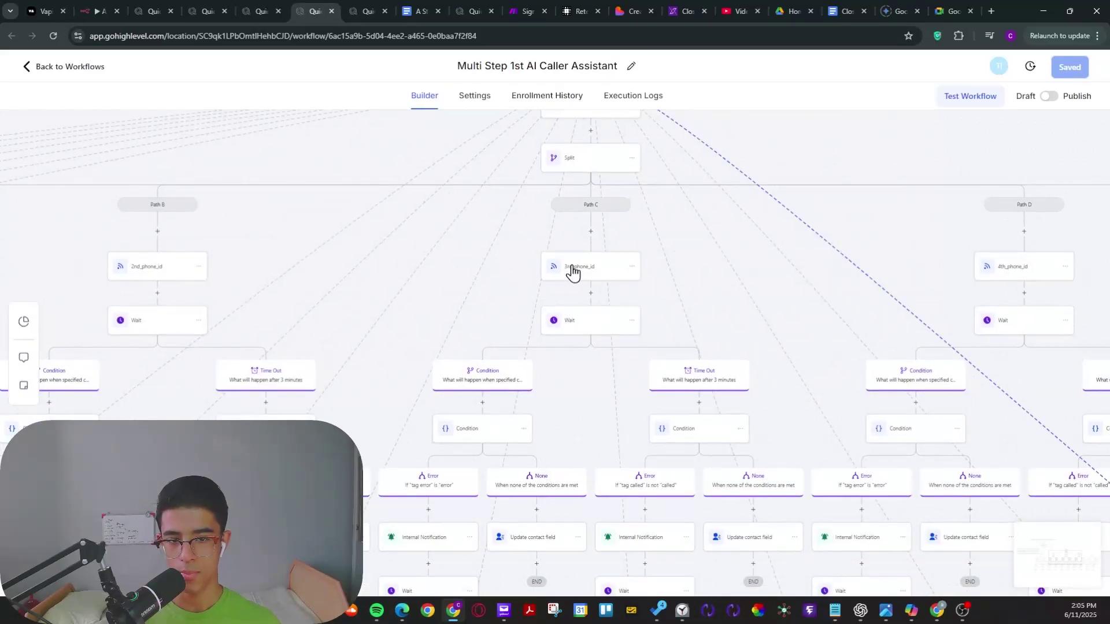
left_click(573, 270)
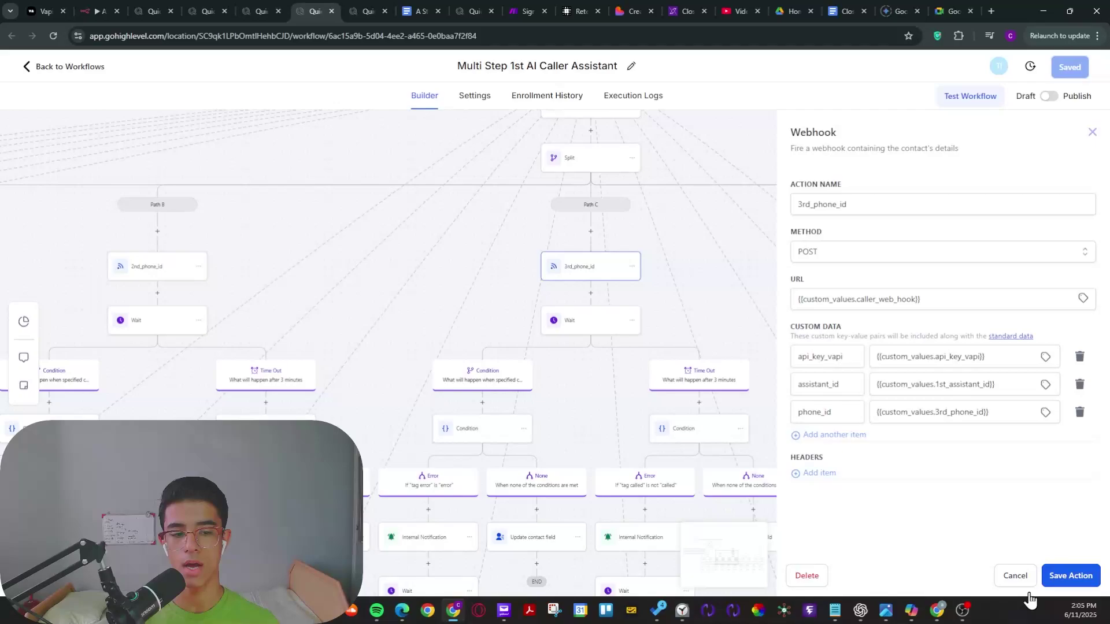
Open the #2 AI Call agent action under Path B in the First Call Of Multi Step 1st AI Caller Assistant workflow.
left_click(355, 8)
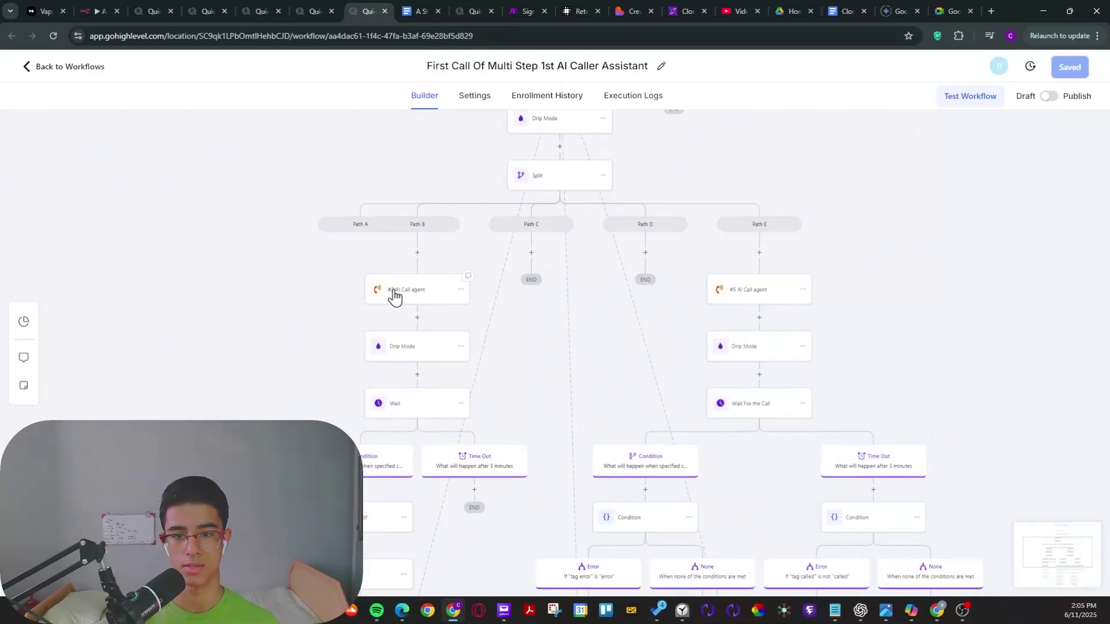
left_click(395, 294)
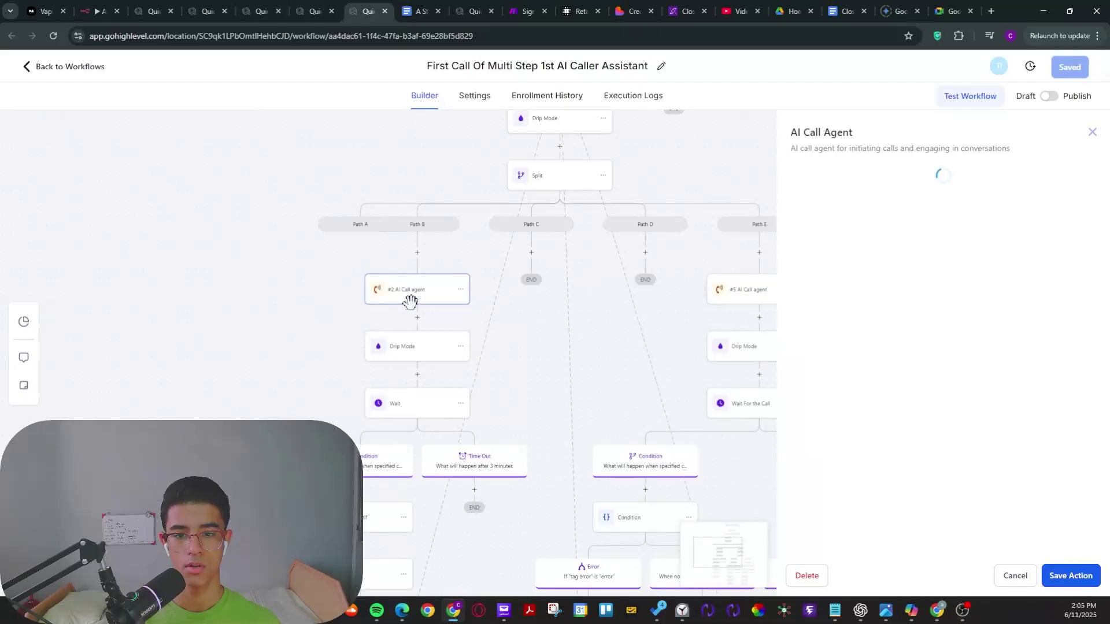
Insert an AI Call Agent action above the #2 AI Call agent action under Path B.
left_click(421, 253)
left_click(873, 168)
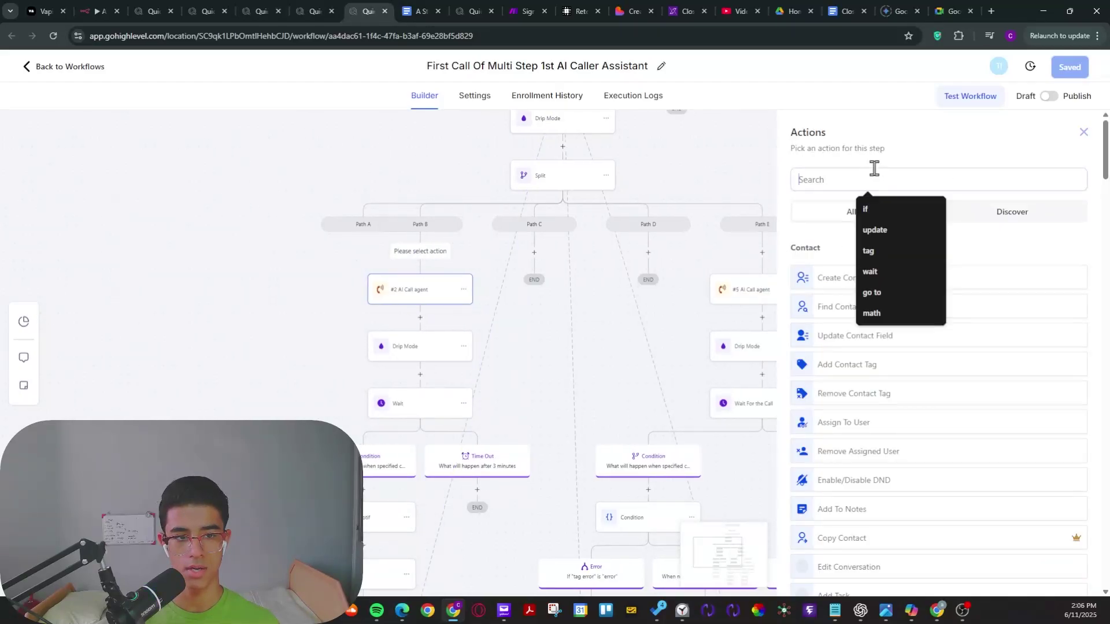
type("ai call agent")
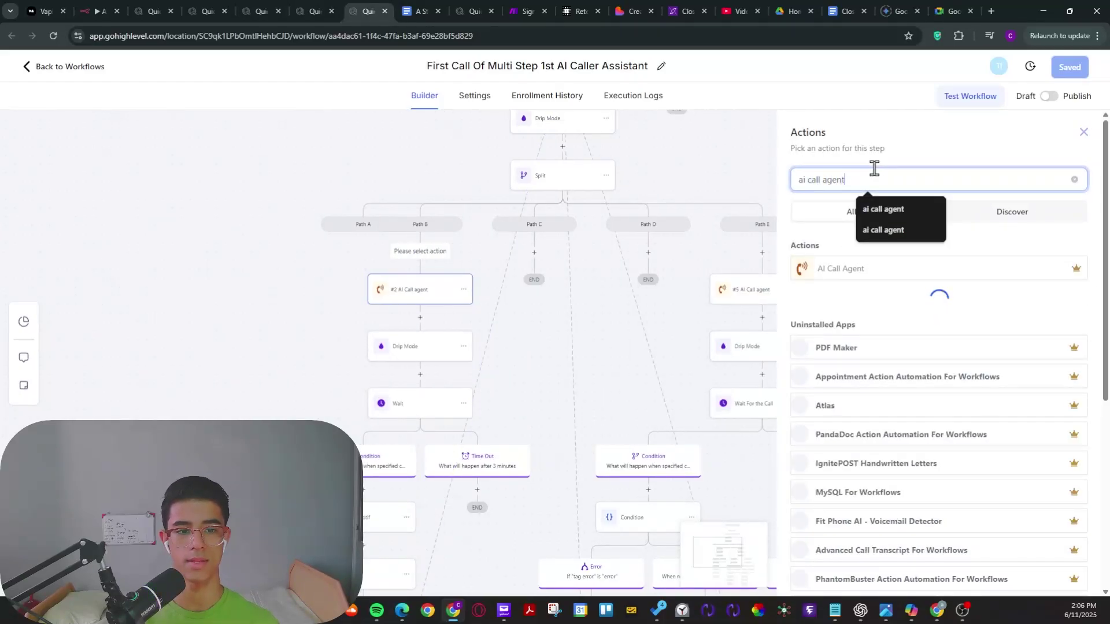
left_click(823, 271)
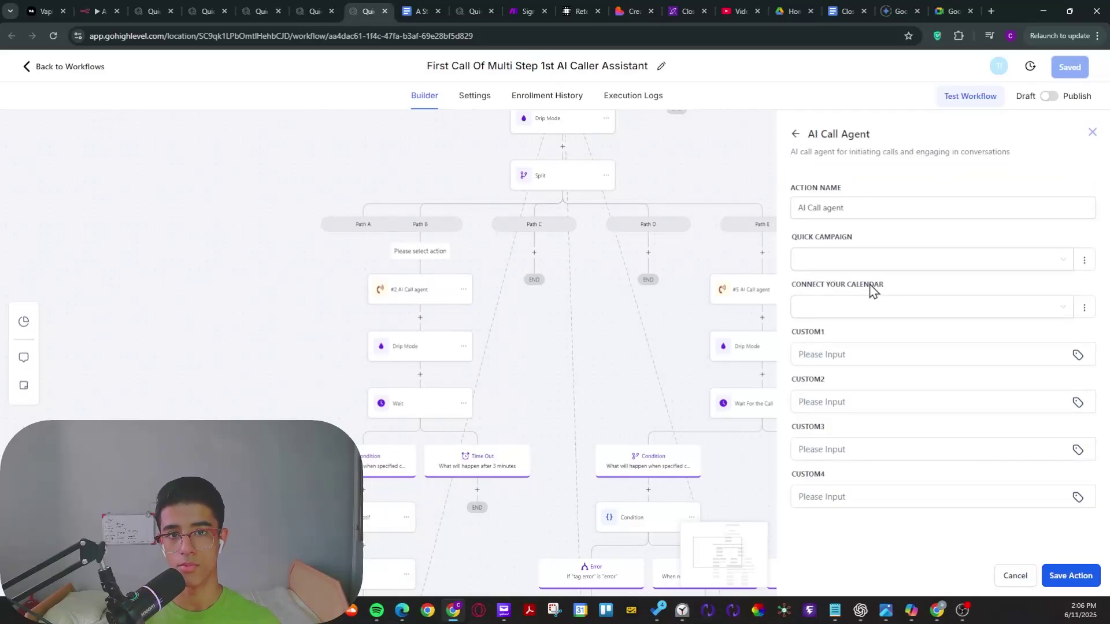
Inspect the Quick Campaign and Connect Your Calendar choices of the new AI Call Agent action.
left_click(833, 259)
left_click(885, 557)
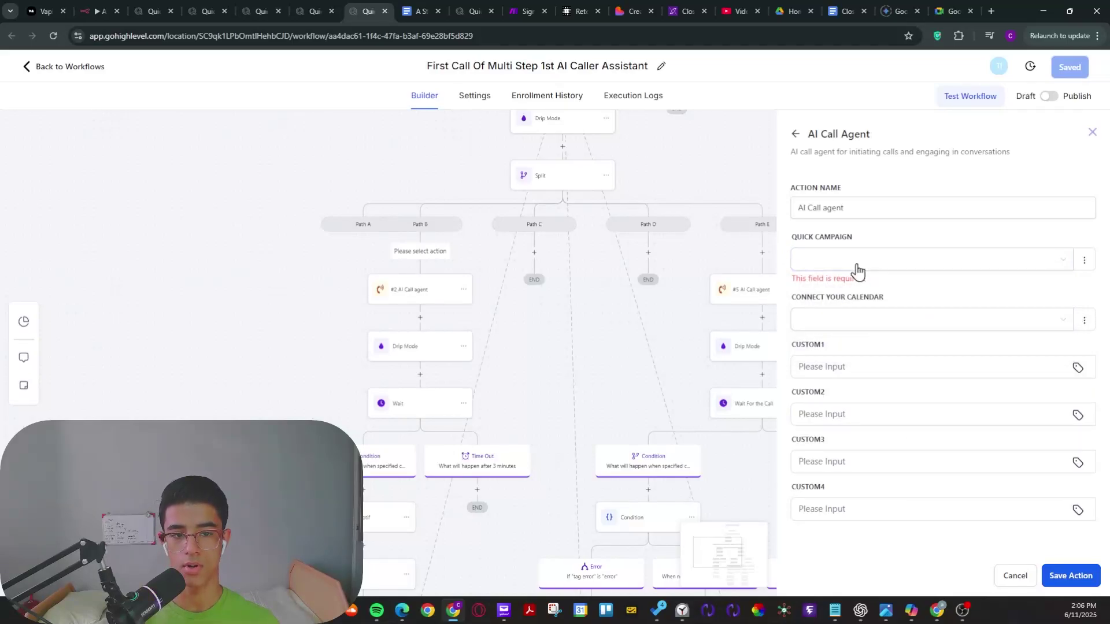
left_click(855, 329)
left_click(893, 299)
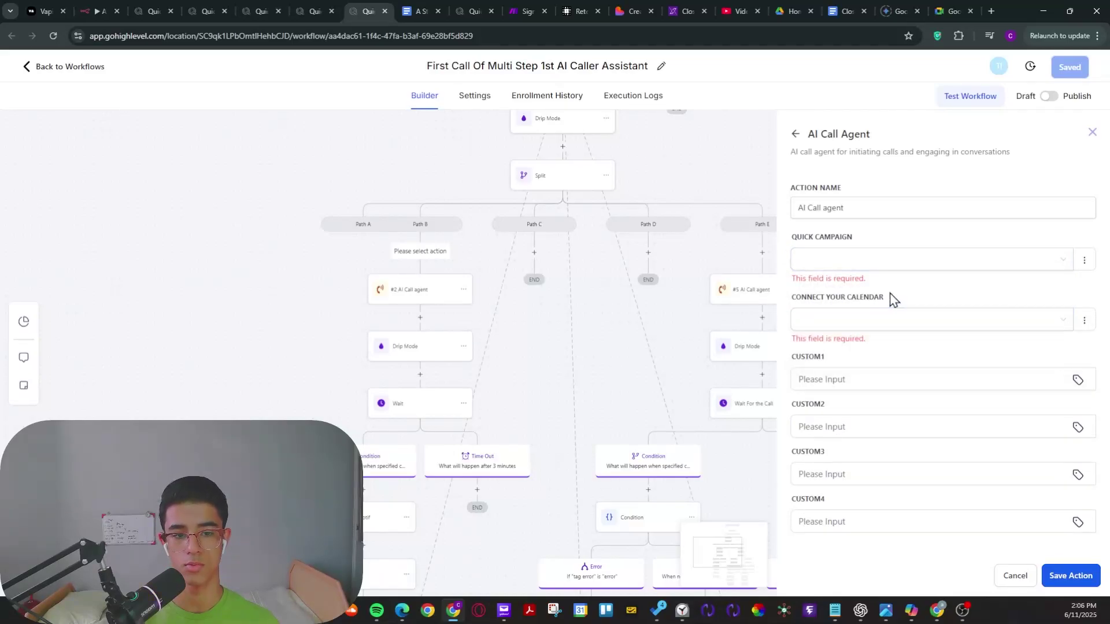
Try the suggested {{contact.aicallersummary}} value in Custom1, remove that suggestion and discard the new AI Call Agent action.
left_click(884, 376)
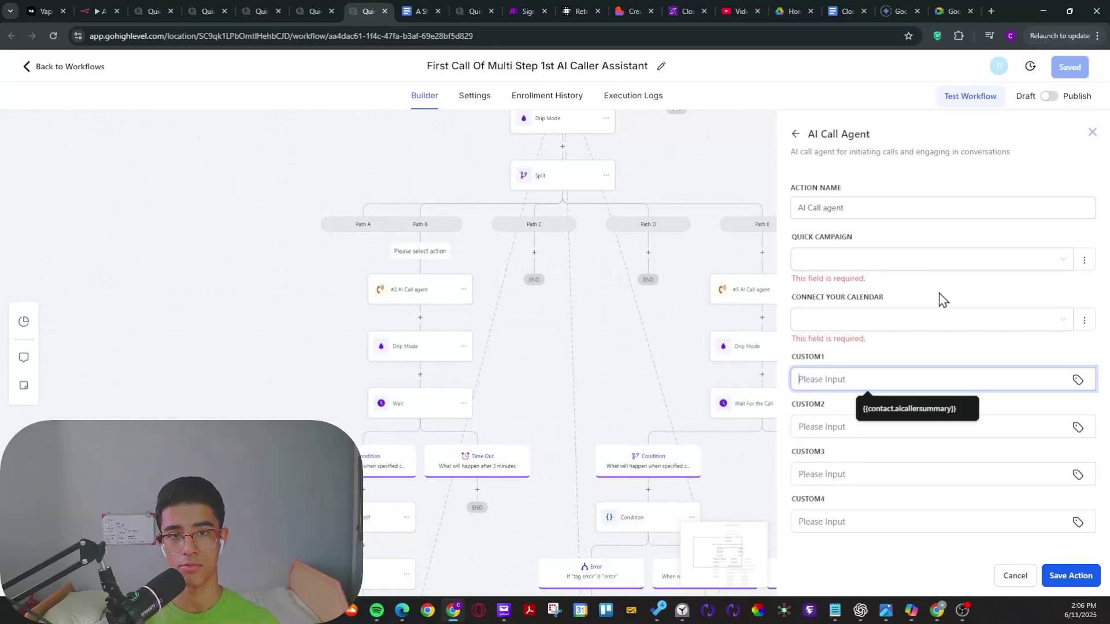
left_click(955, 412)
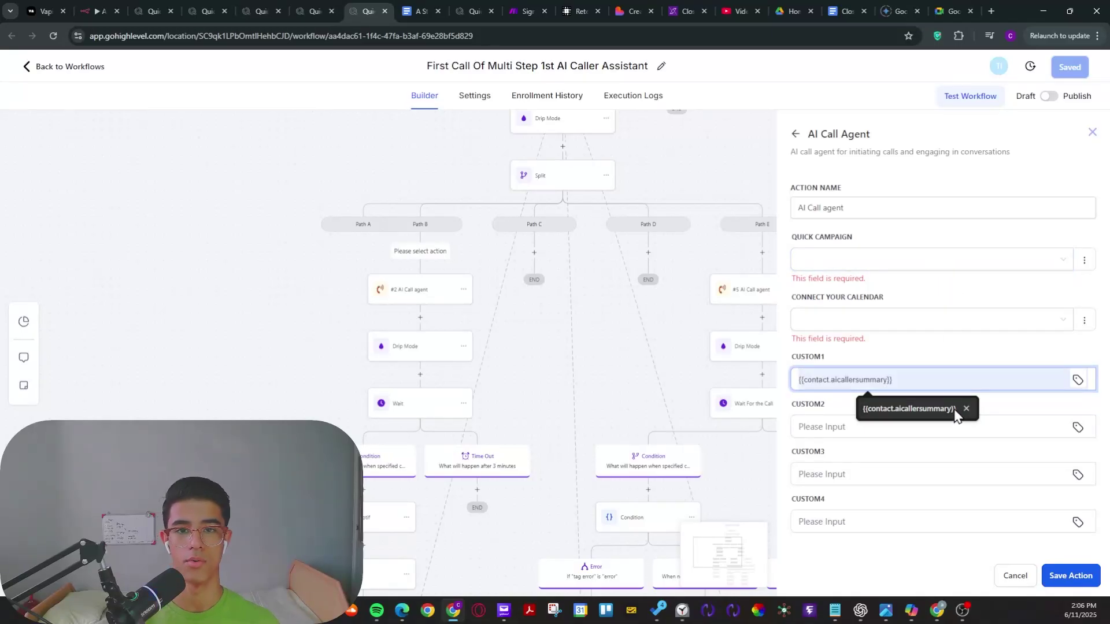
left_click(966, 409)
left_click(1004, 577)
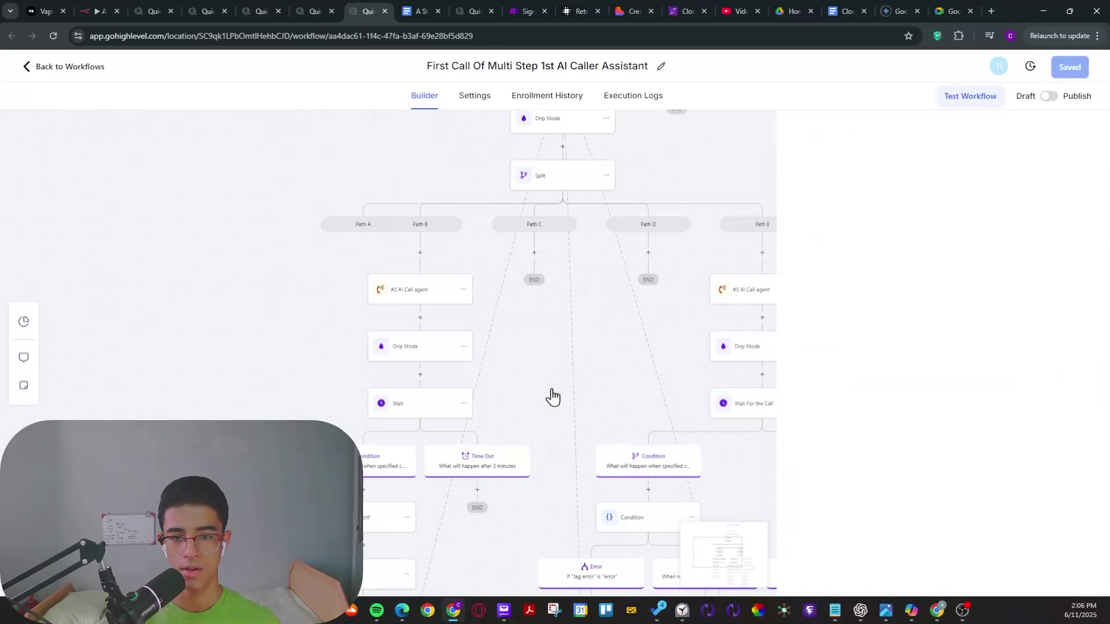
Compare the split paths of the First Call Of Multi Step workflow with the phone_id webhook branches of Multi Step 1st AI Caller Assistant.
scroll(303, 336, "up", 3)
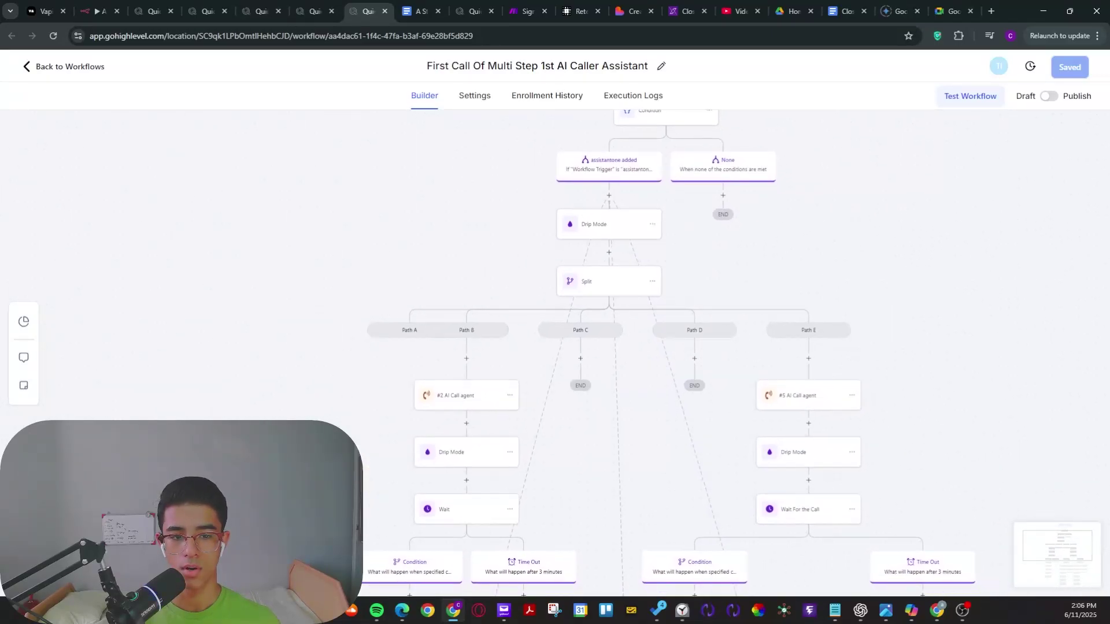
scroll(428, 231, "down", 1)
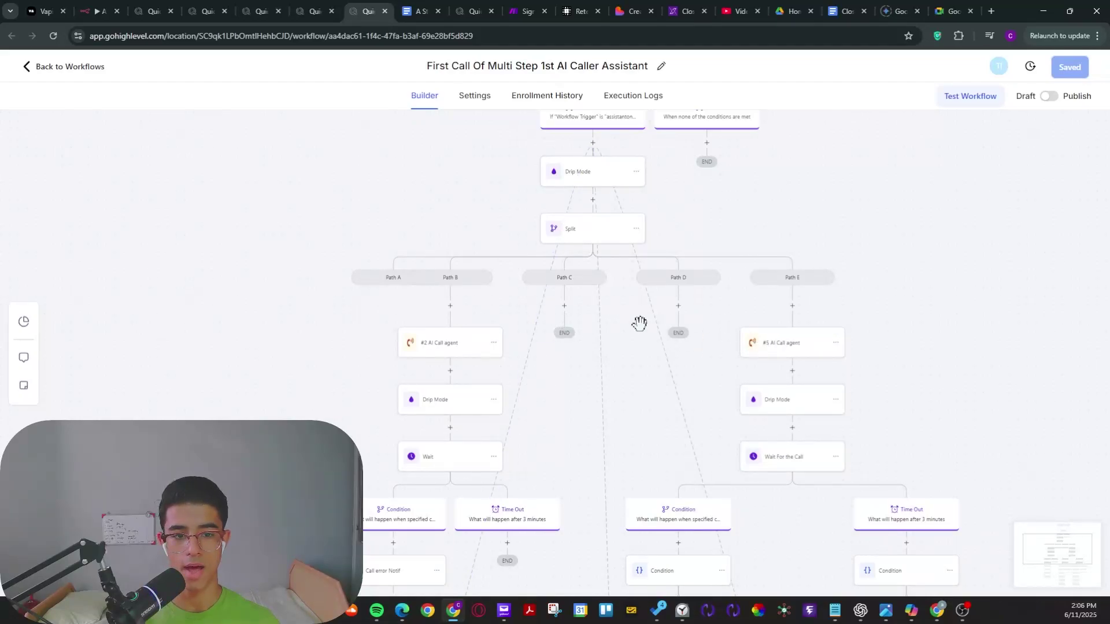
scroll(343, 250, "up", 5)
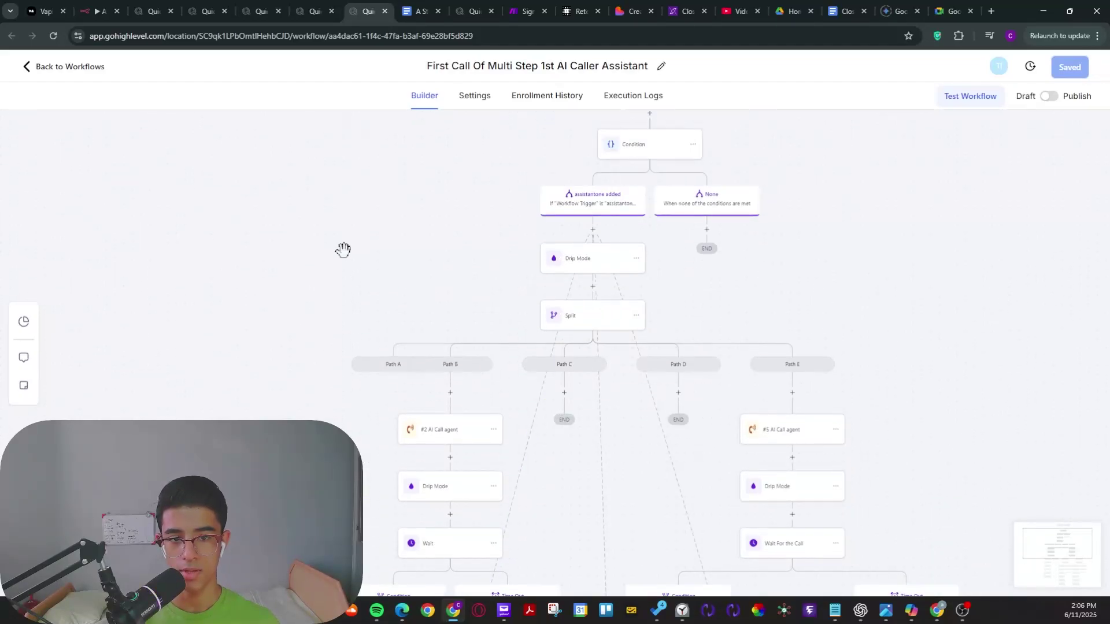
scroll(344, 250, "down", 6)
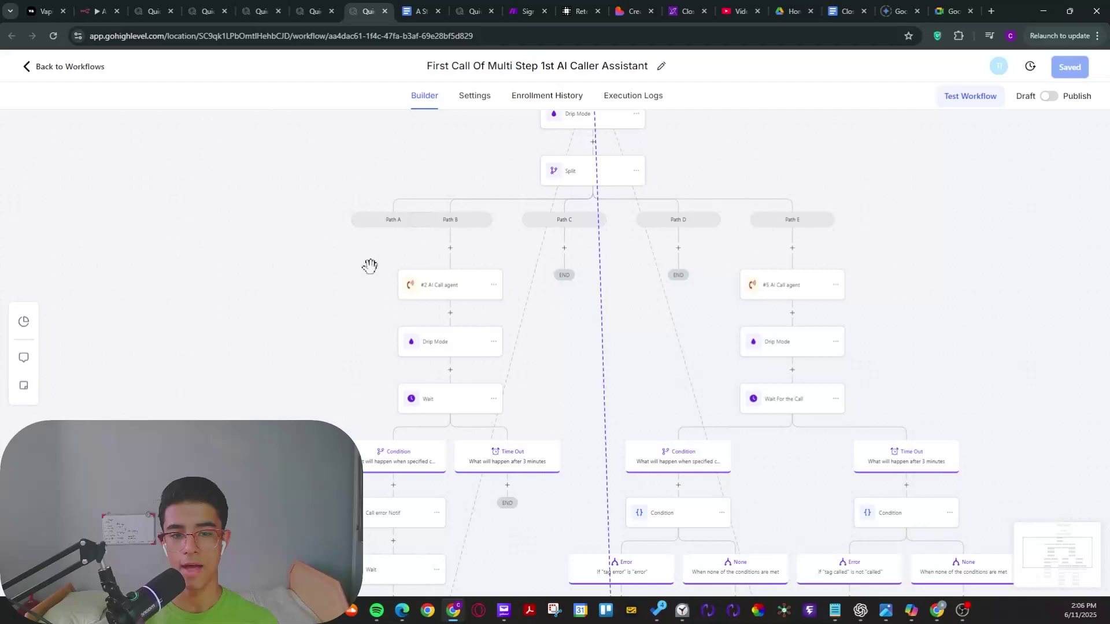
left_click(304, 13)
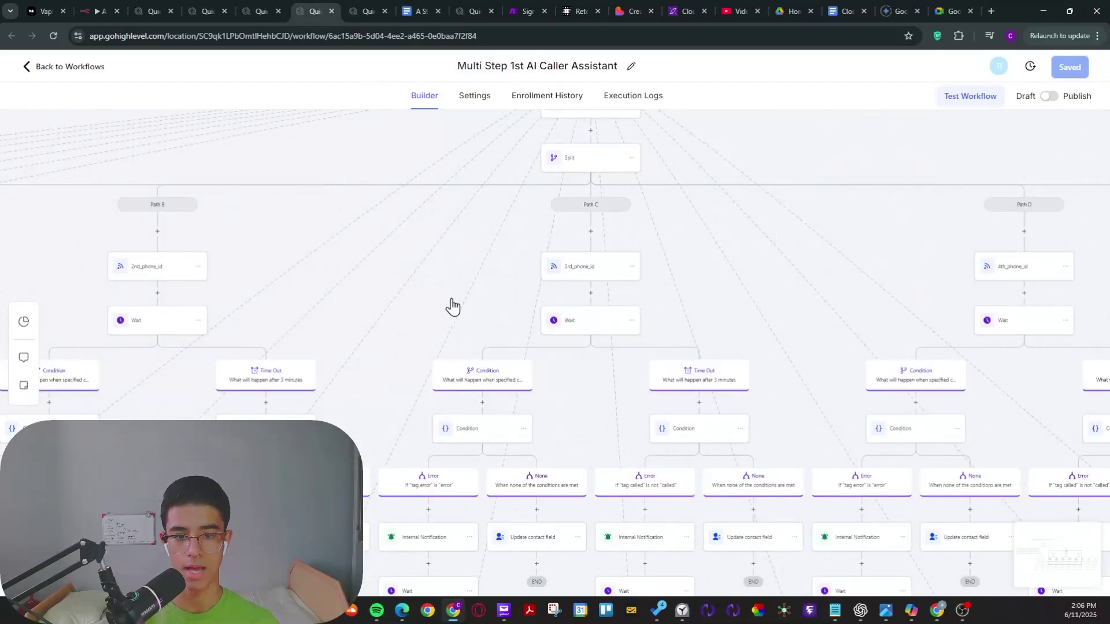
scroll(492, 298, "down", 3)
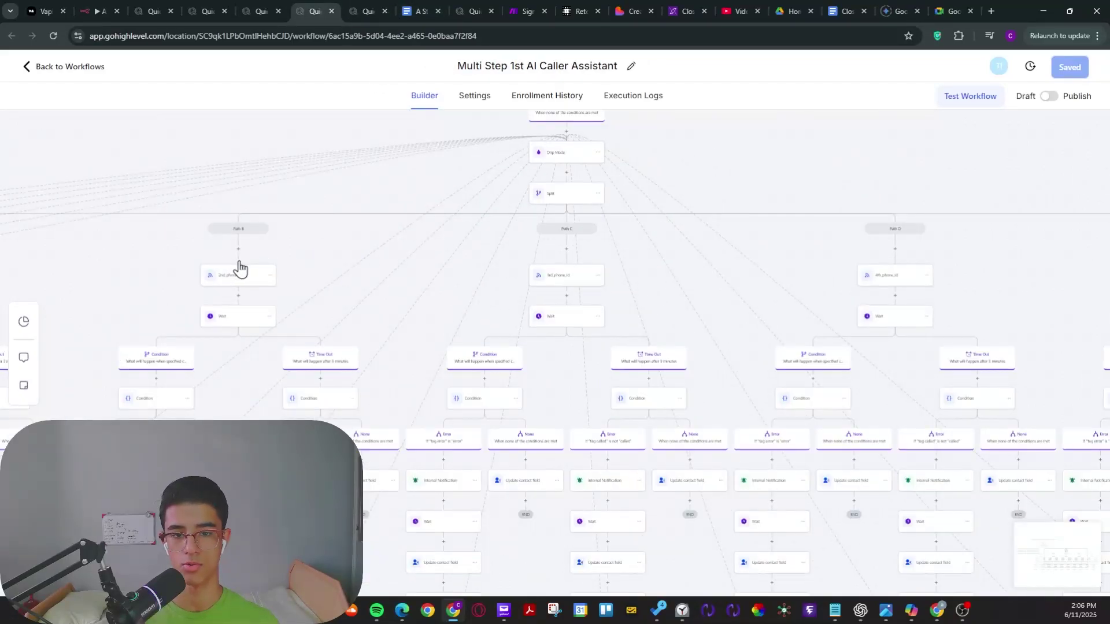
scroll(241, 255, "down", 1)
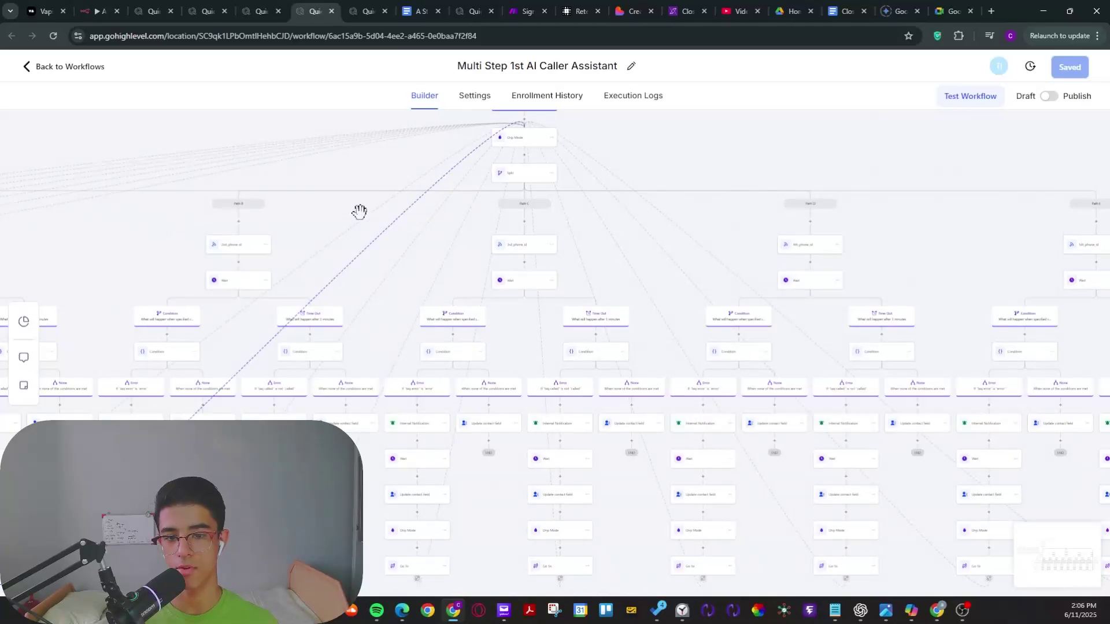
Return to the First Call Of Multi Step workflow and examine the wait, condition and call error actions under Path B.
left_click(363, 12)
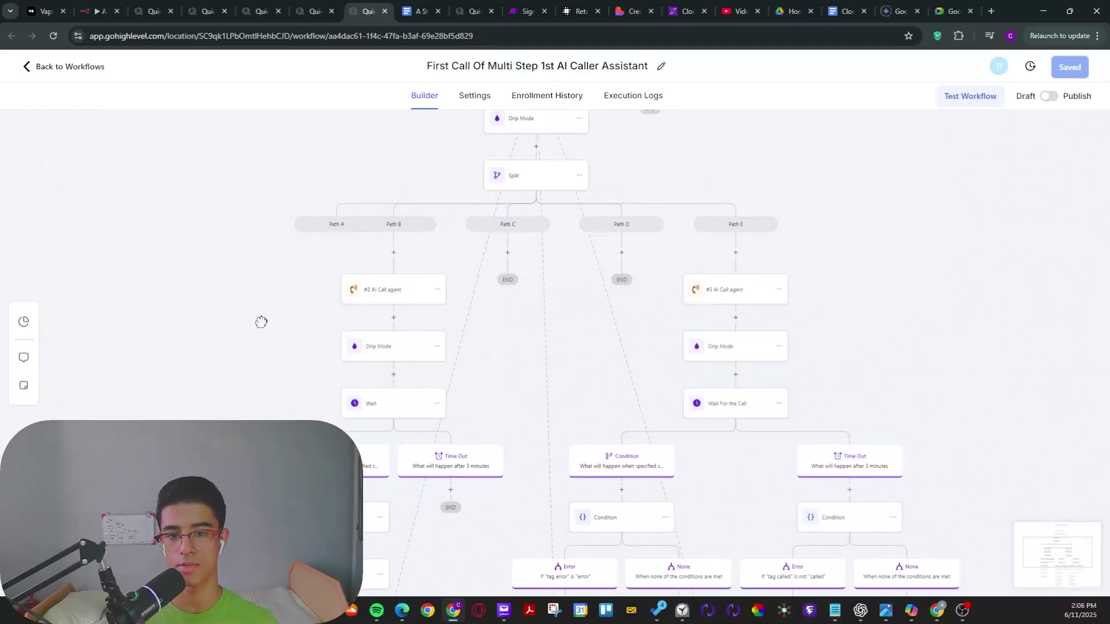
scroll(261, 322, "down", 5)
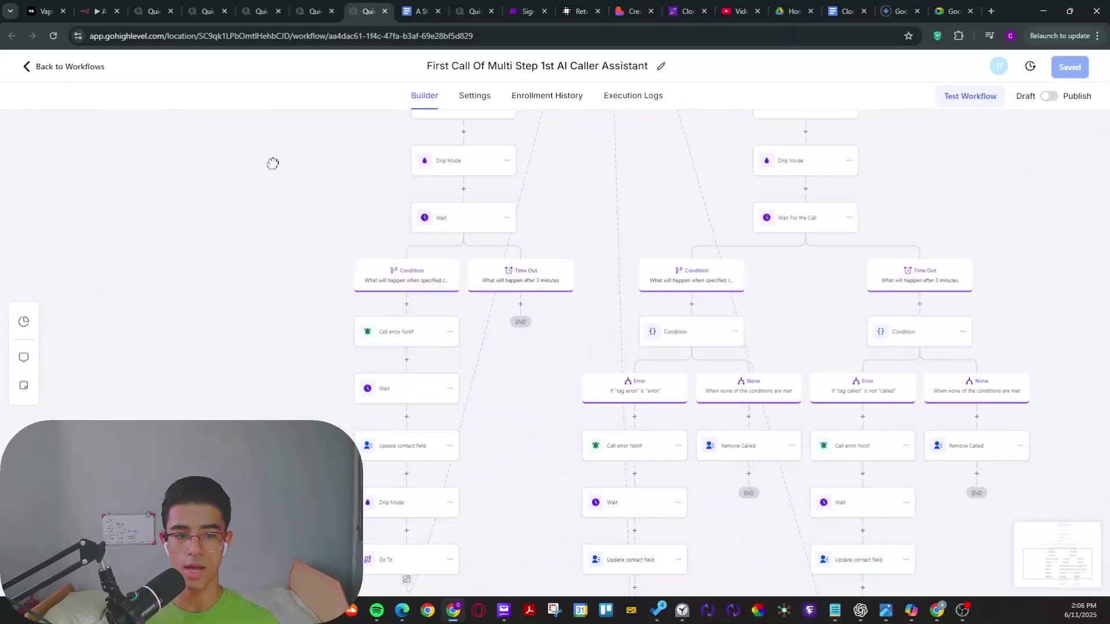
scroll(273, 163, "down", 2)
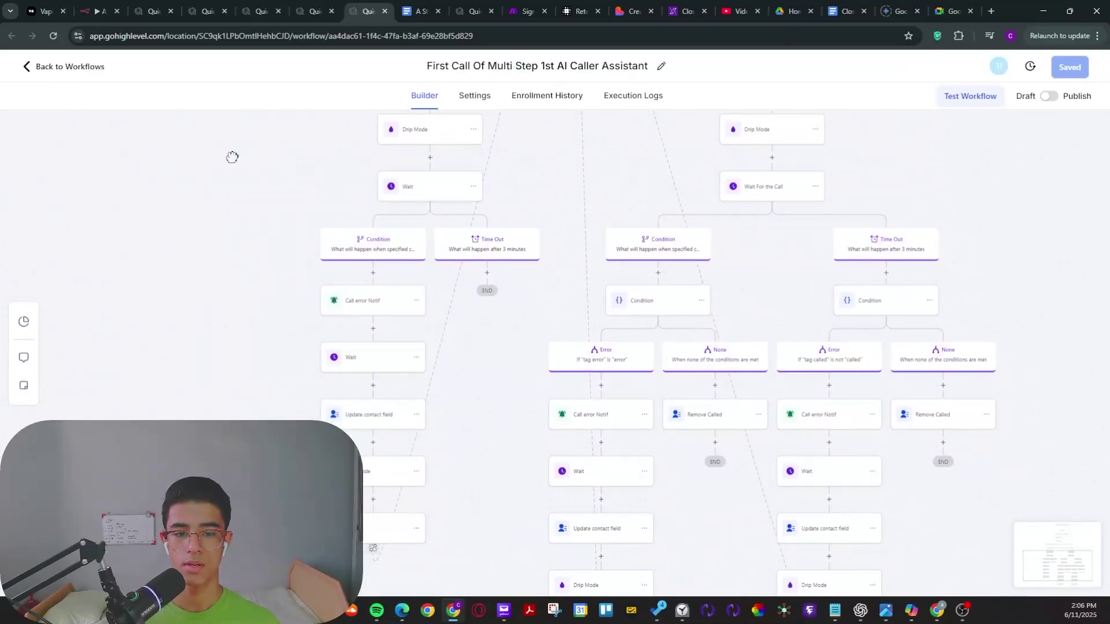
scroll(275, 293, "up", 4)
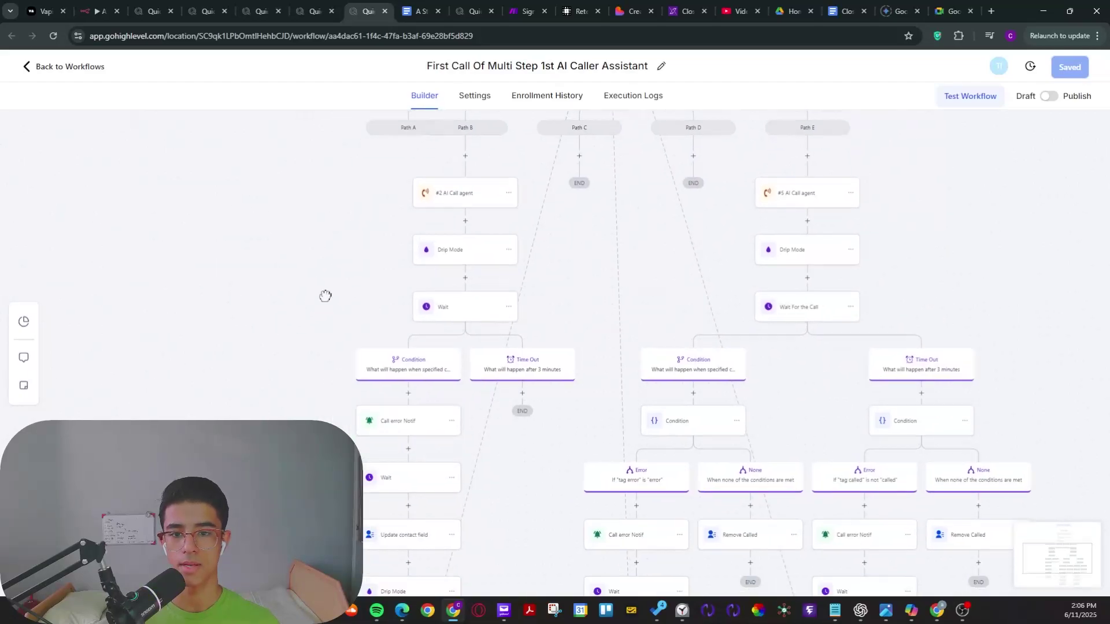
scroll(325, 296, "left", 1)
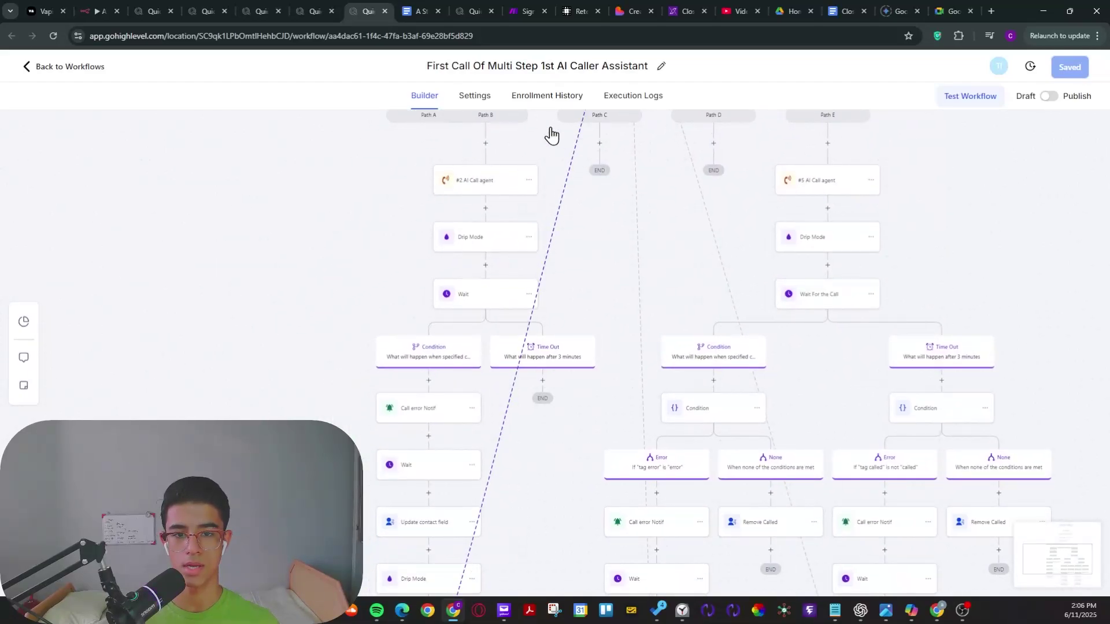
left_click_drag(551, 134, 375, 536)
left_click_drag(288, 409, 272, 261)
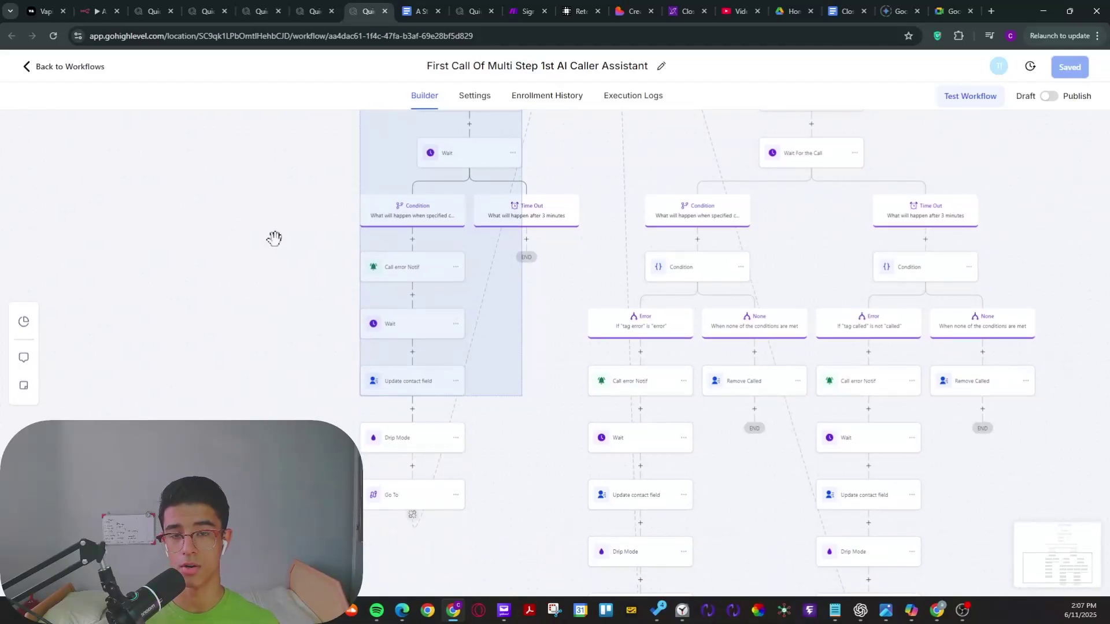
scroll(263, 289, "up", 2)
left_click(246, 287)
Review the settings of the #2 AI Call agent action under Path B and close them without saving.
scroll(240, 300, "up", 2)
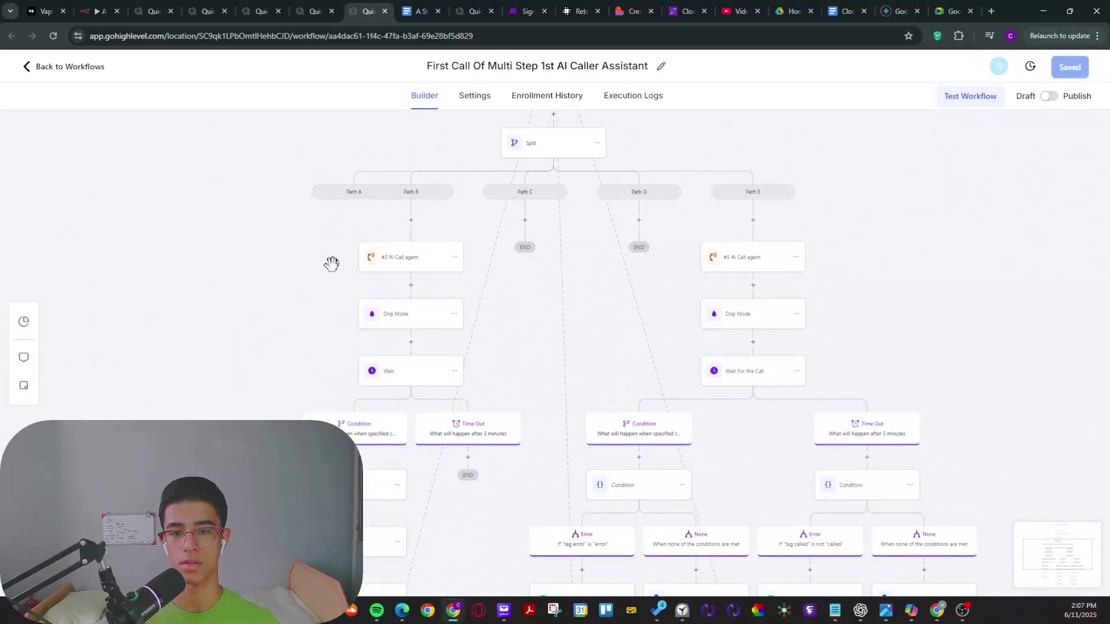
double_click(380, 260)
scroll(312, 335, "down", 5)
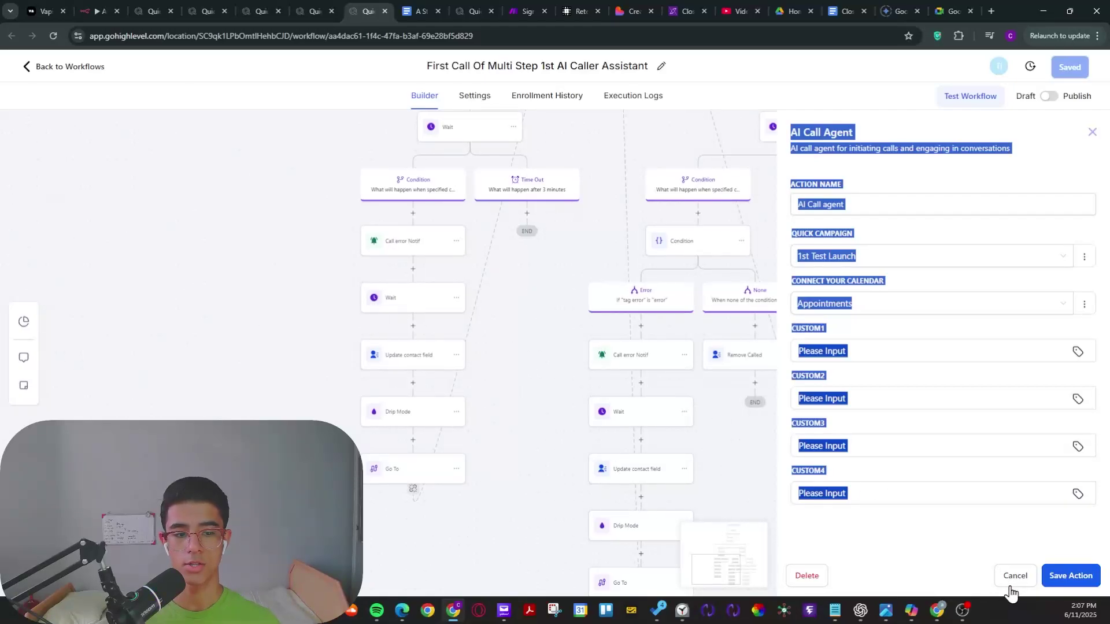
left_click(1014, 577)
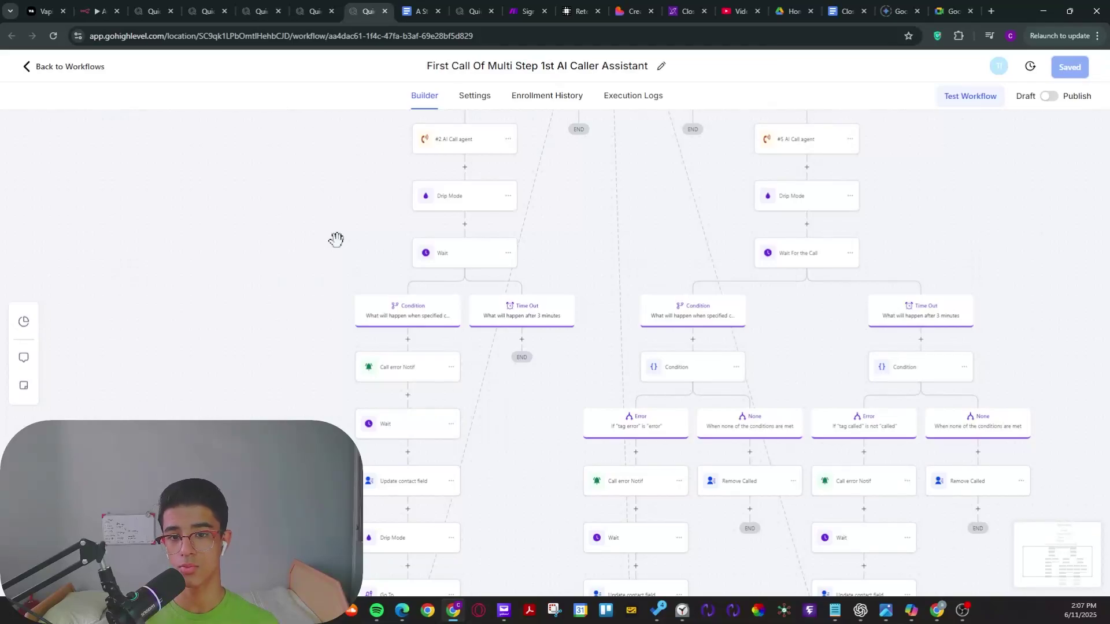
Examine the wait, condition and error branches following the #2 and #5 AI Call agent actions.
scroll(336, 239, "up", 1)
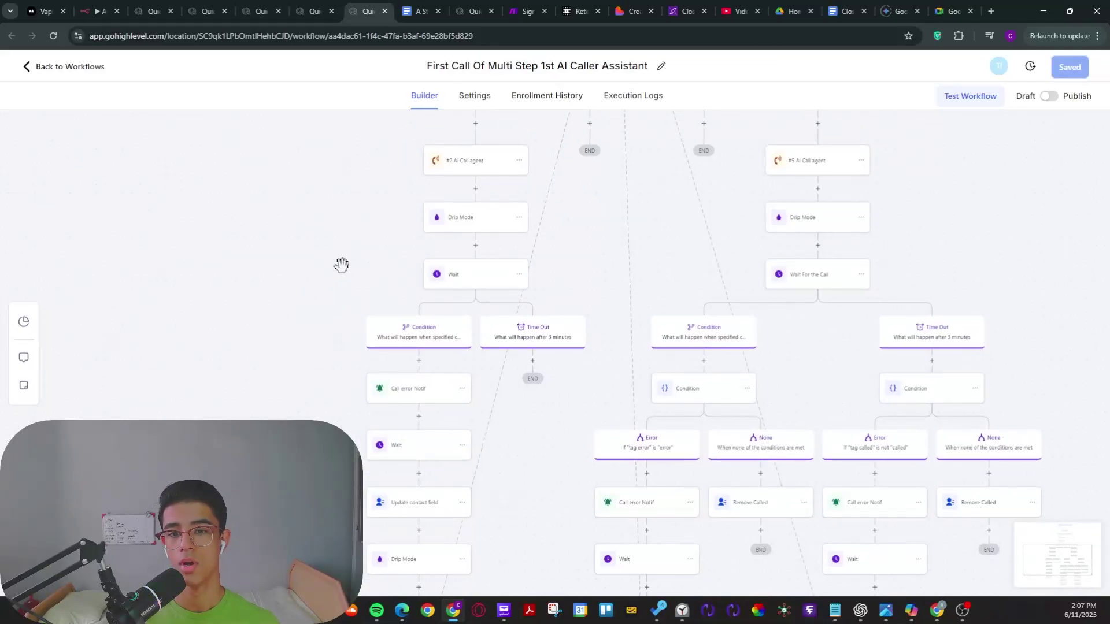
left_click_drag(343, 262, 338, 279)
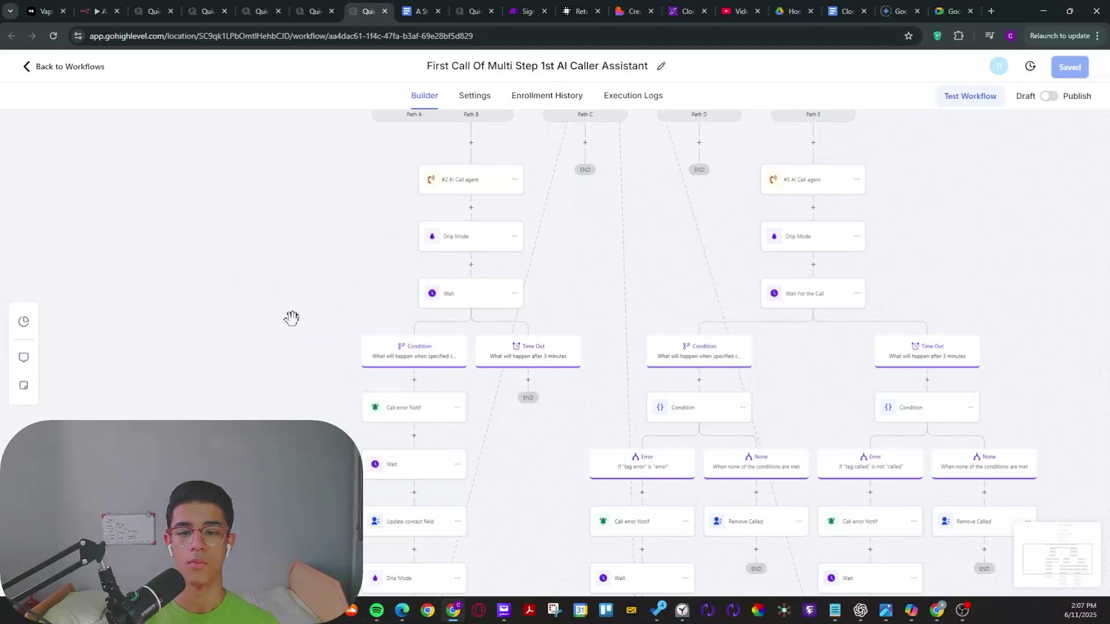
scroll(277, 328, "down", 1)
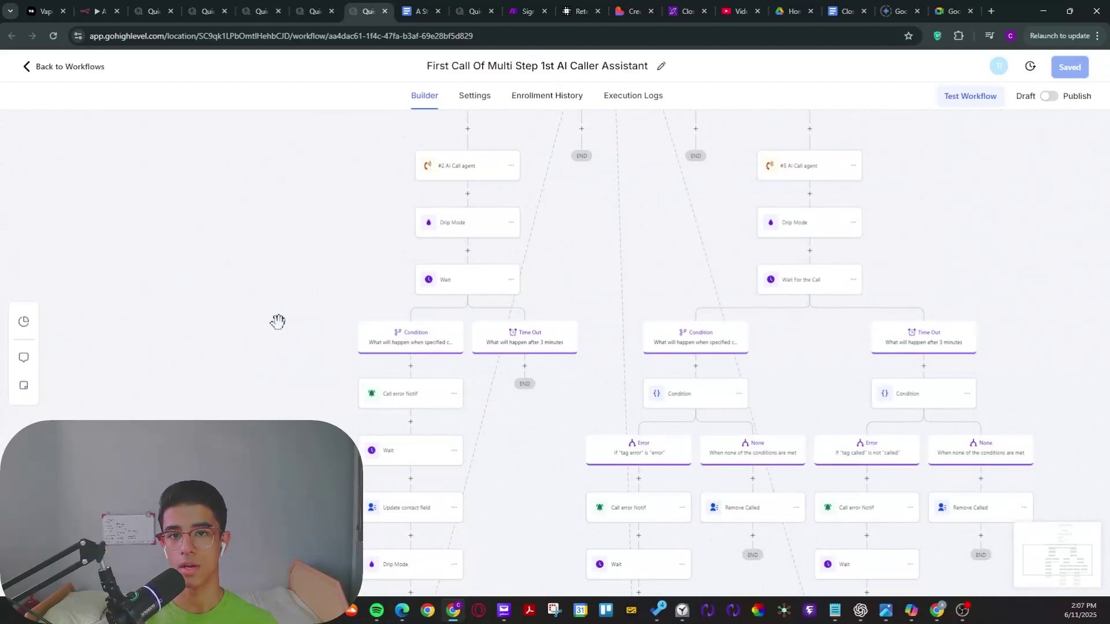
scroll(250, 339, "down", 3)
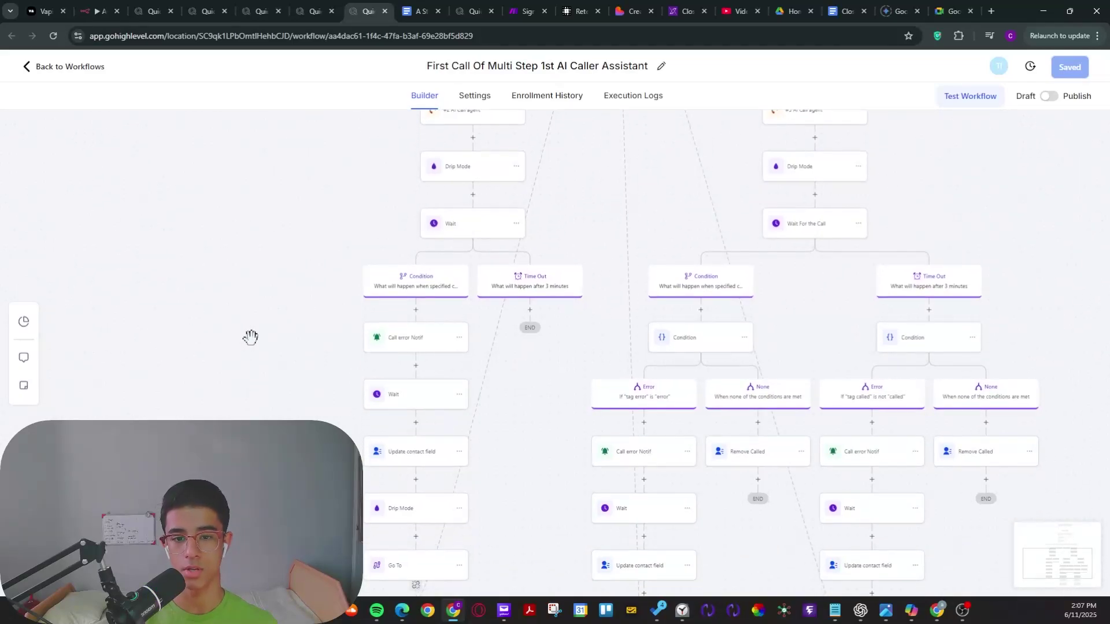
scroll(251, 337, "up", 3)
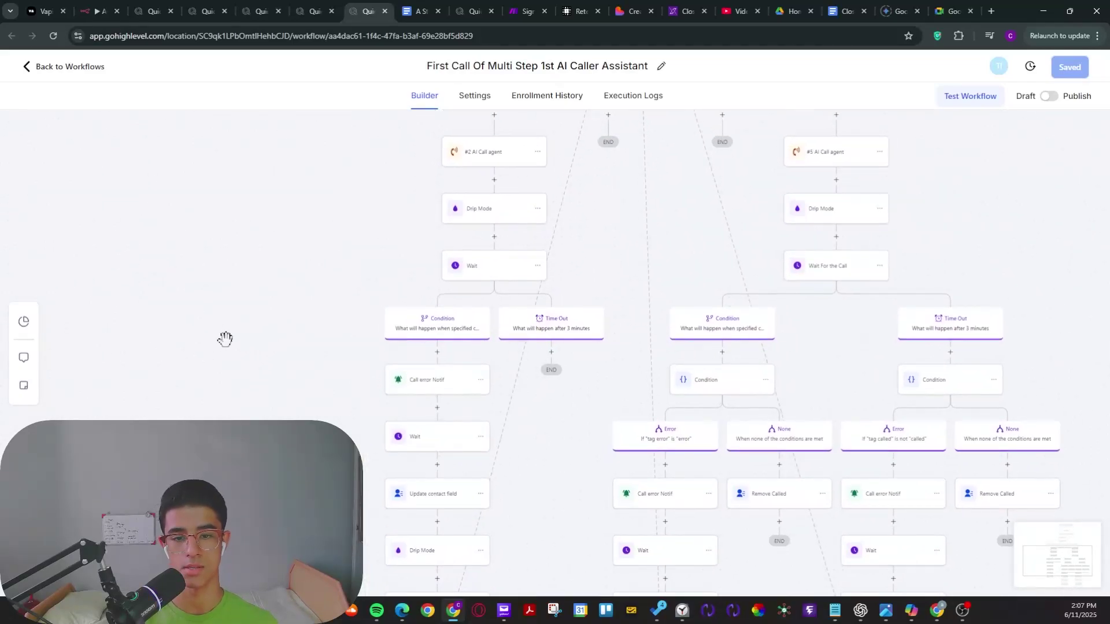
scroll(224, 352, "up", 2)
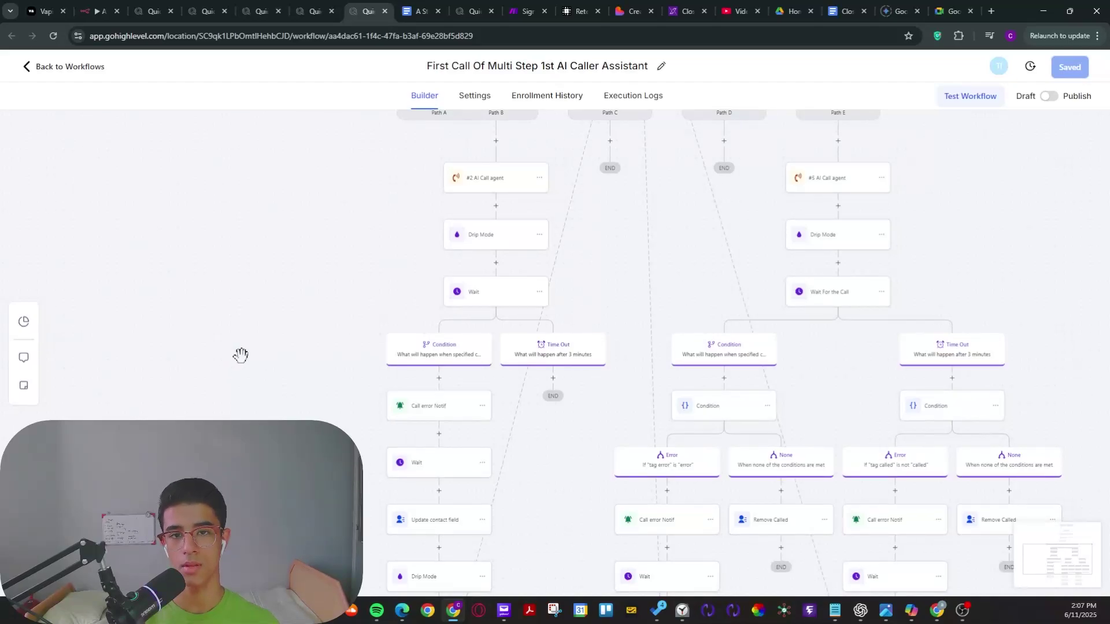
mouse_move(240, 354)
left_mouse_down()
mouse_move(226, 383)
mouse_move(220, 322)
mouse_move(245, 376)
mouse_move(247, 340)
left_mouse_up()
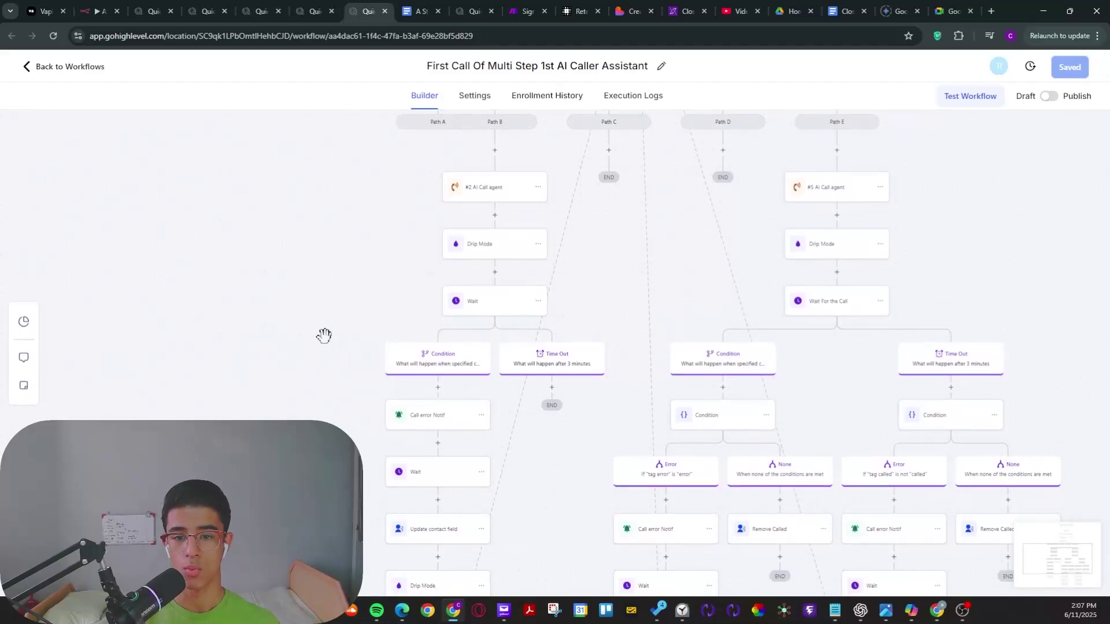
left_click_drag(391, 282, 486, 202)
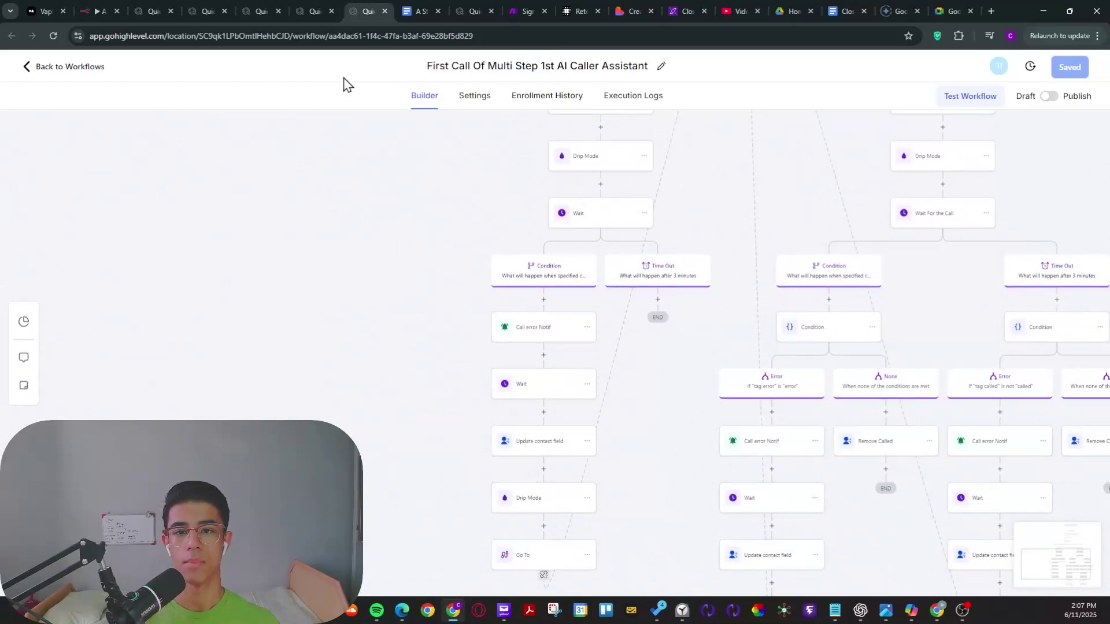
Switch to the Multi Step 1st AI Caller Assistant workflow and inspect its error and notification branches down to the Go To actions.
left_click(309, 5)
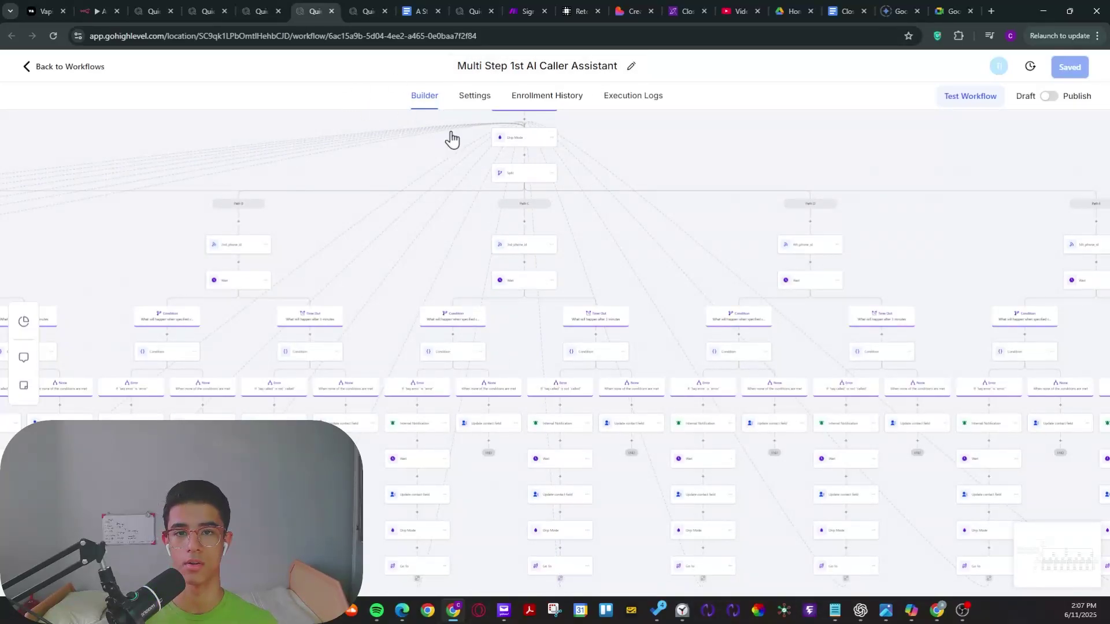
scroll(466, 441, "down", 3)
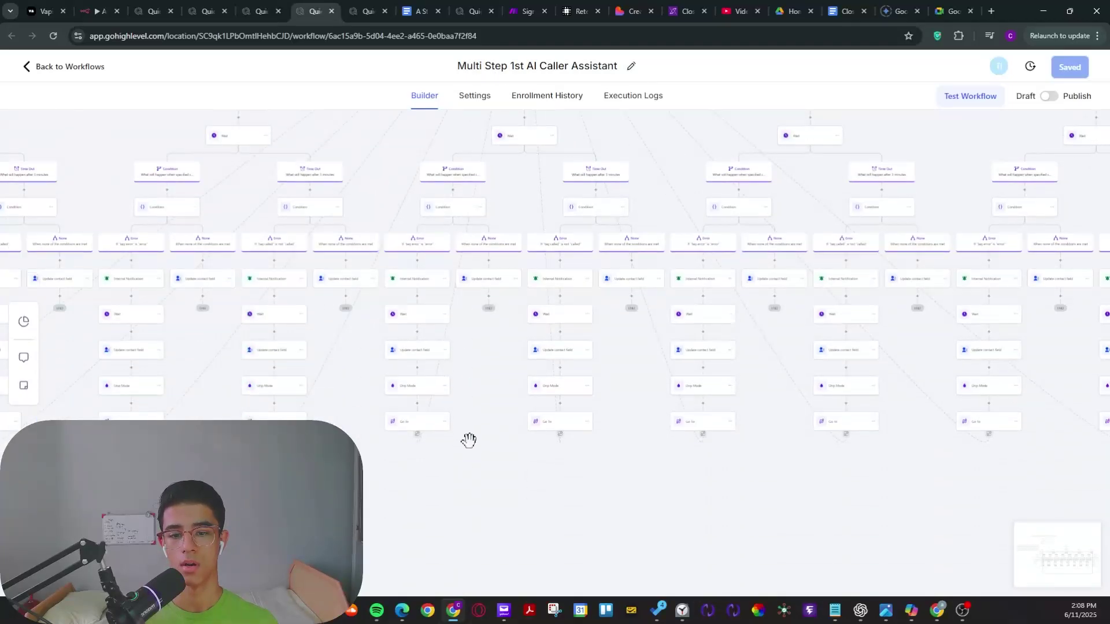
scroll(486, 421, "up", 5)
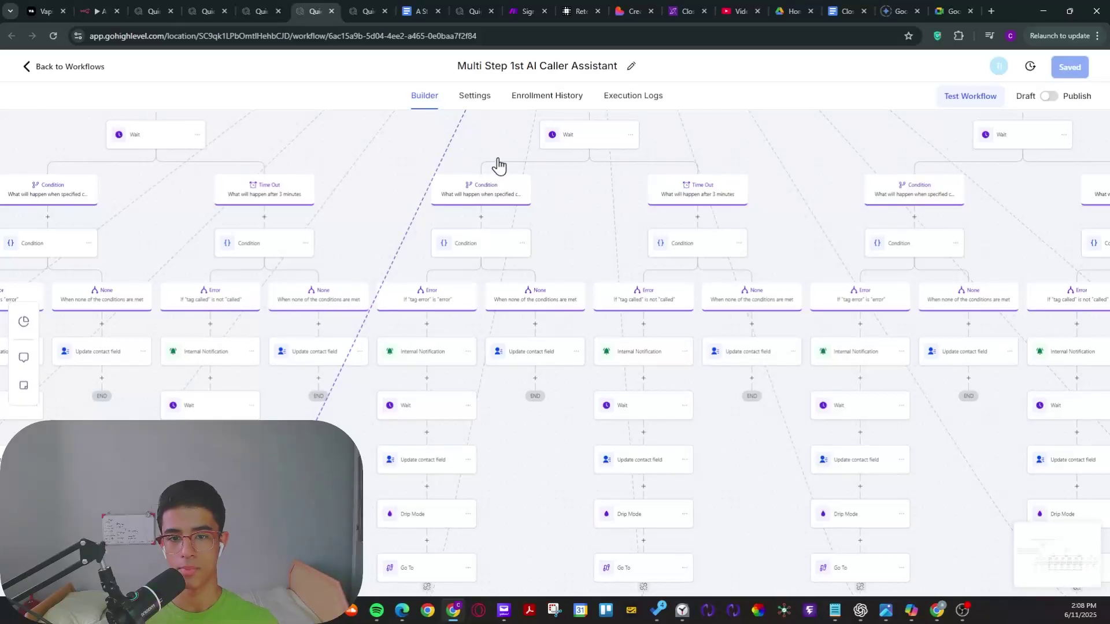
Add a third OR condition based on the contact's Tags to the Wait action under Path C.
scroll(414, 250, "up", 5)
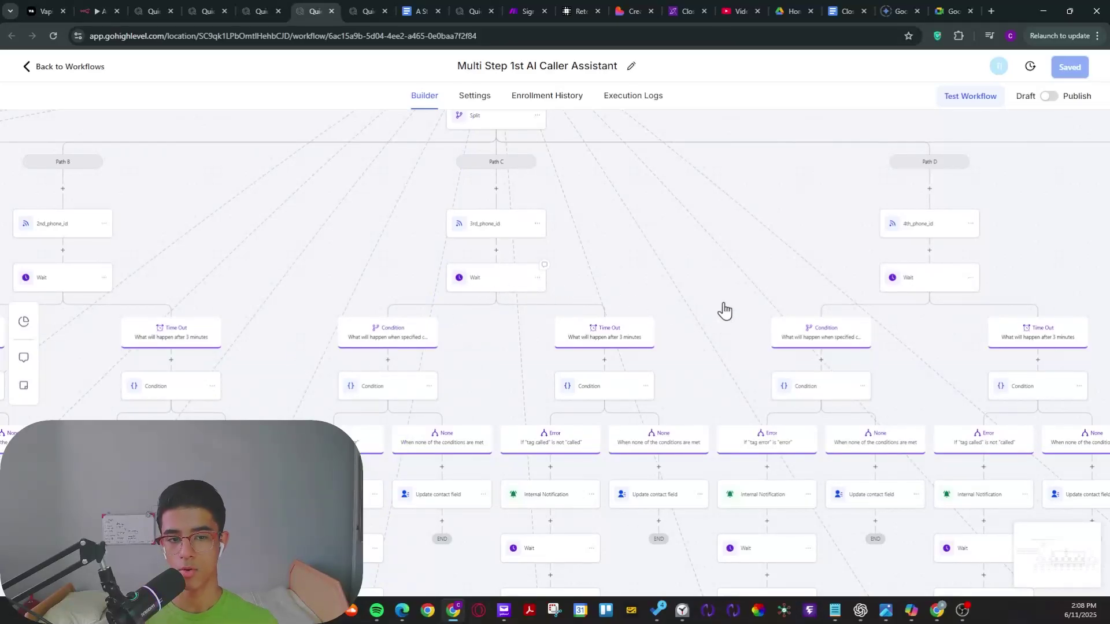
left_click(486, 279)
scroll(734, 352, "down", 2)
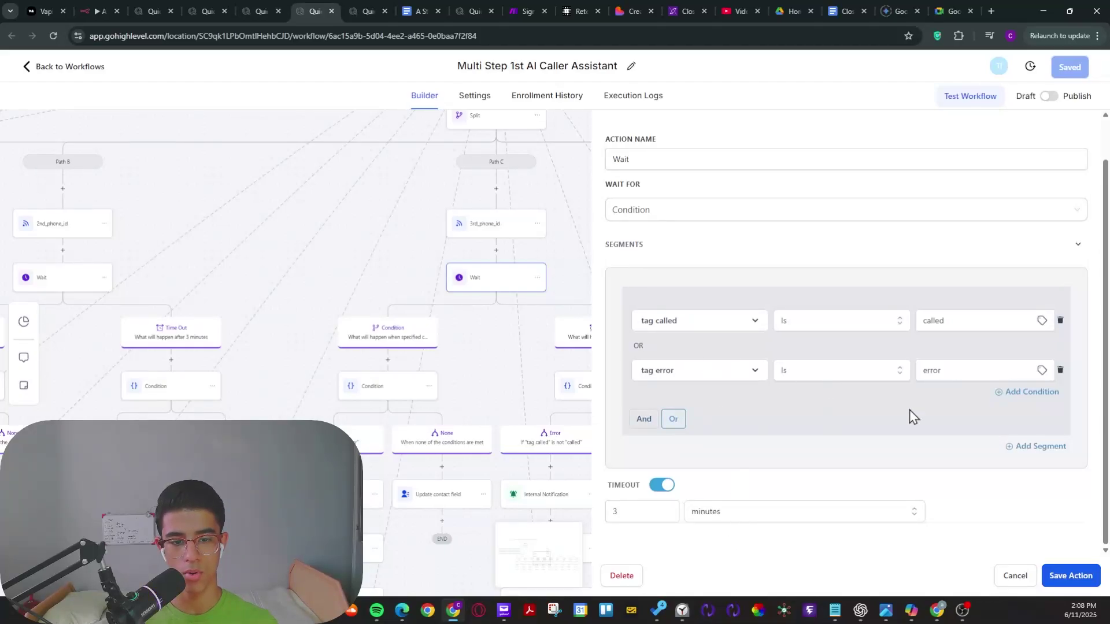
left_click(1026, 395)
left_click(685, 421)
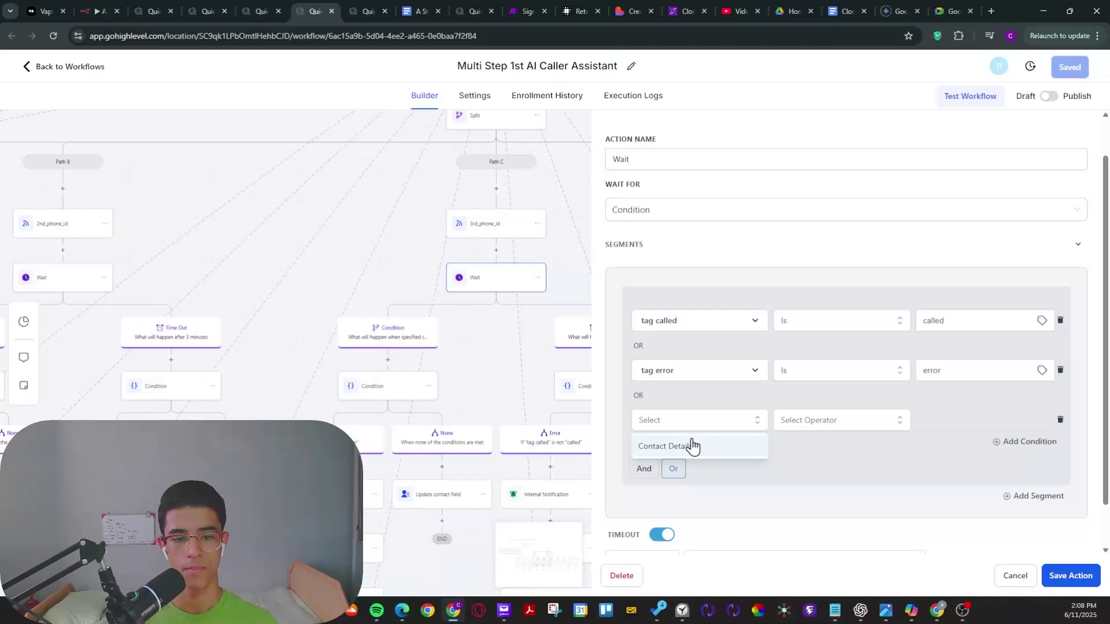
left_click(692, 447)
left_click(710, 450)
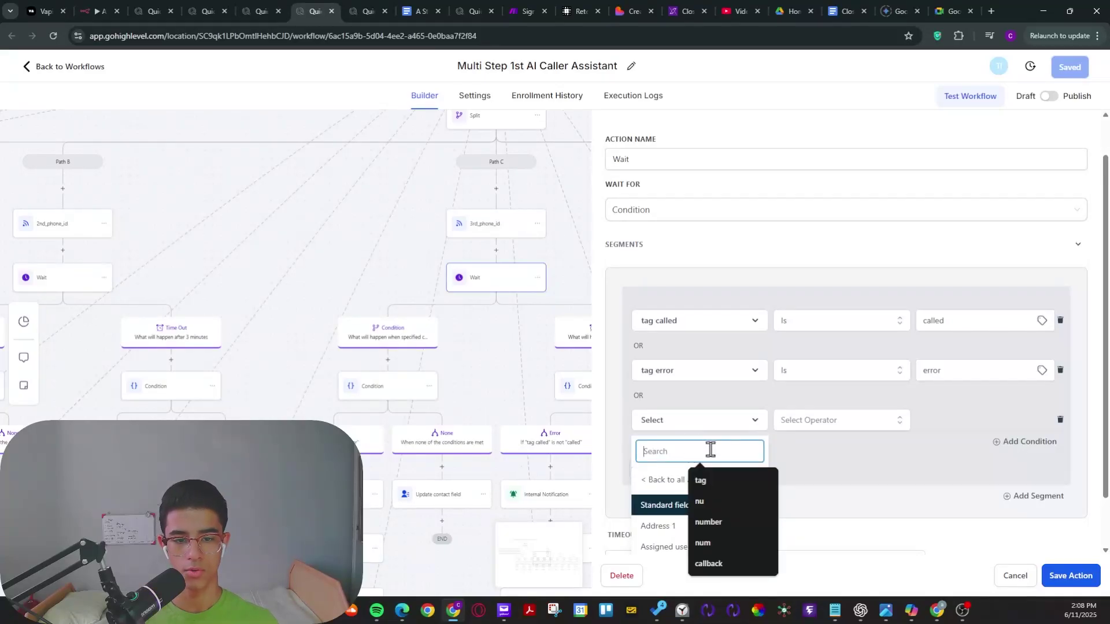
type("tag")
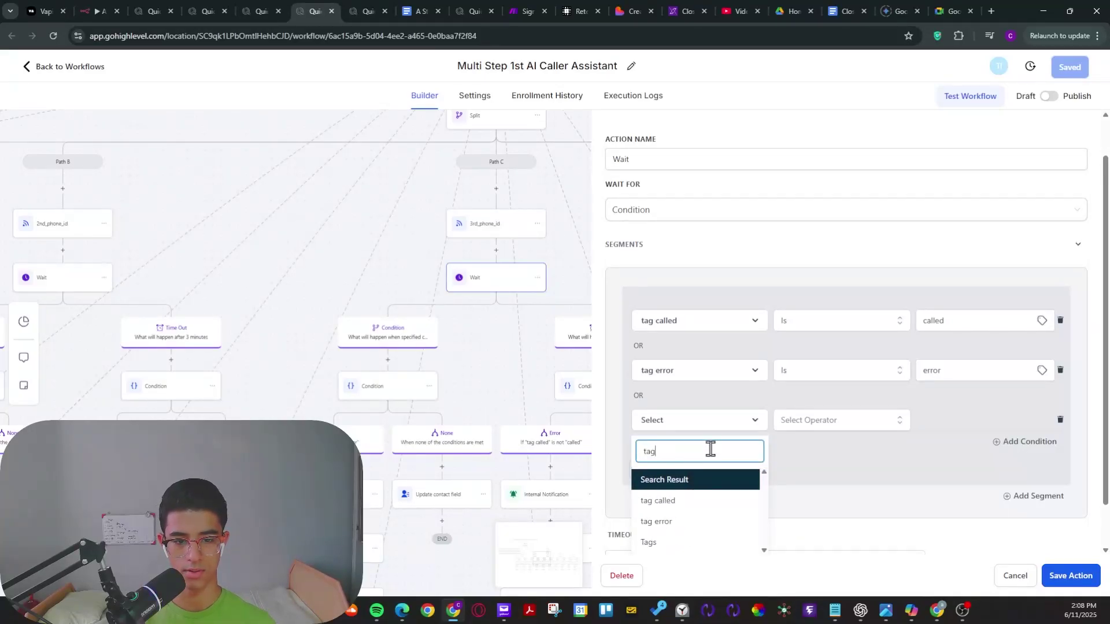
left_click(650, 543)
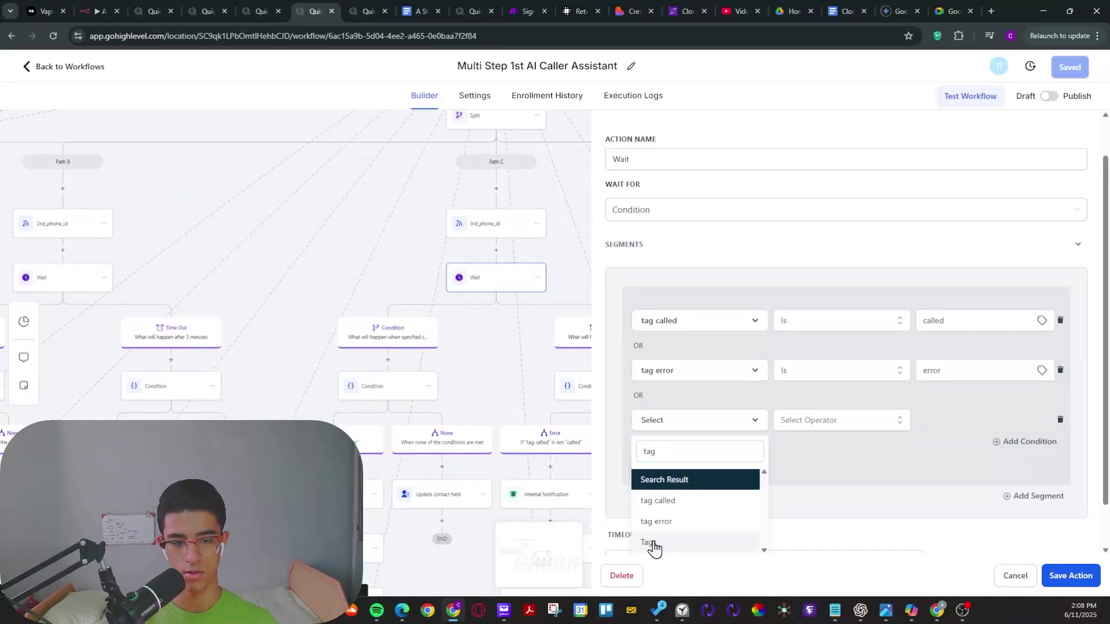
Set the new Tags condition to Includes dial_failed, and save both the Wait action and the workflow.
left_click(795, 425)
left_click(819, 449)
left_click(966, 427)
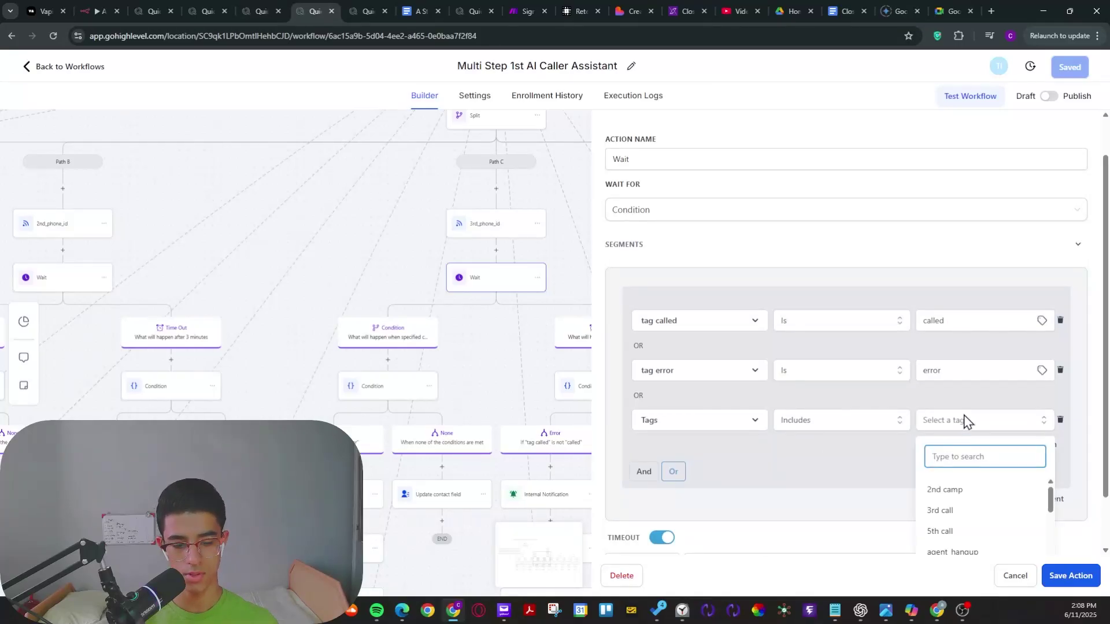
type("dial")
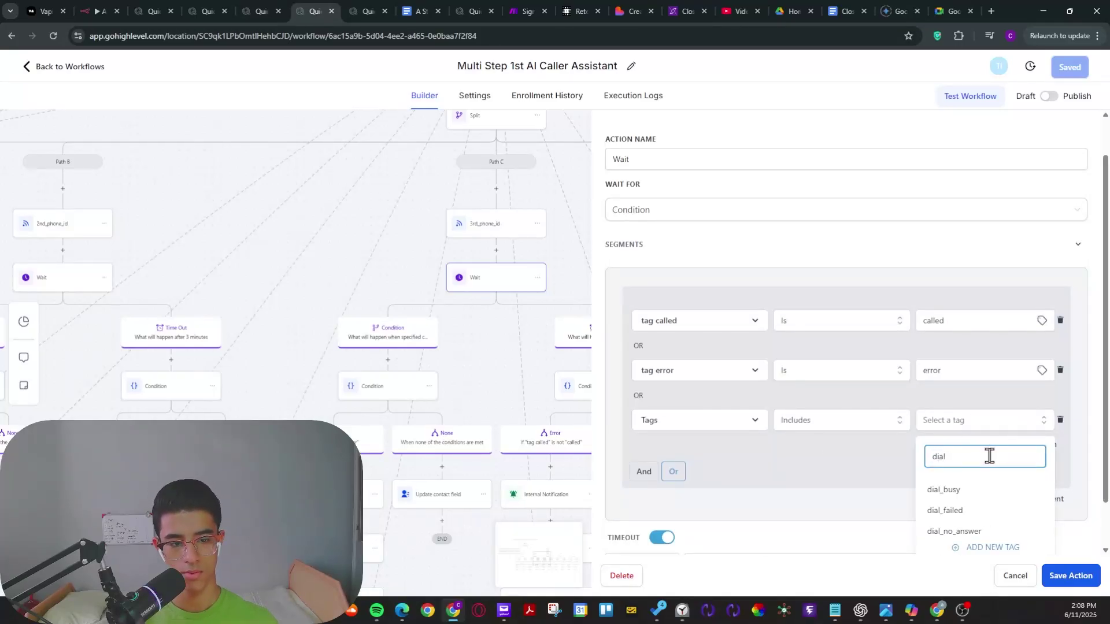
left_click(944, 511)
left_click(849, 477)
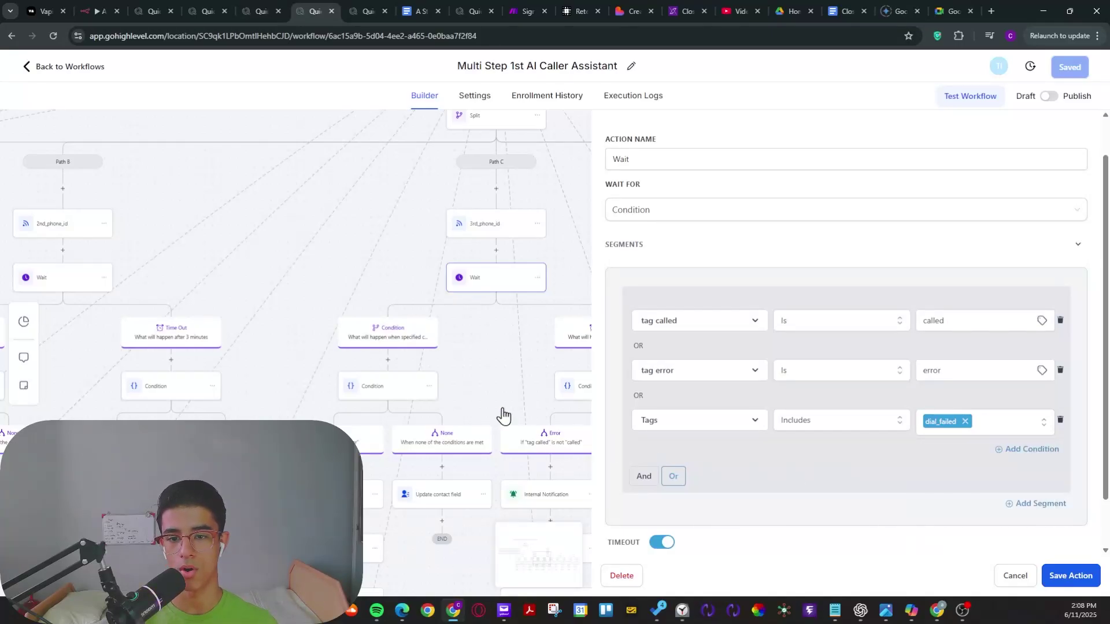
left_click(1071, 581)
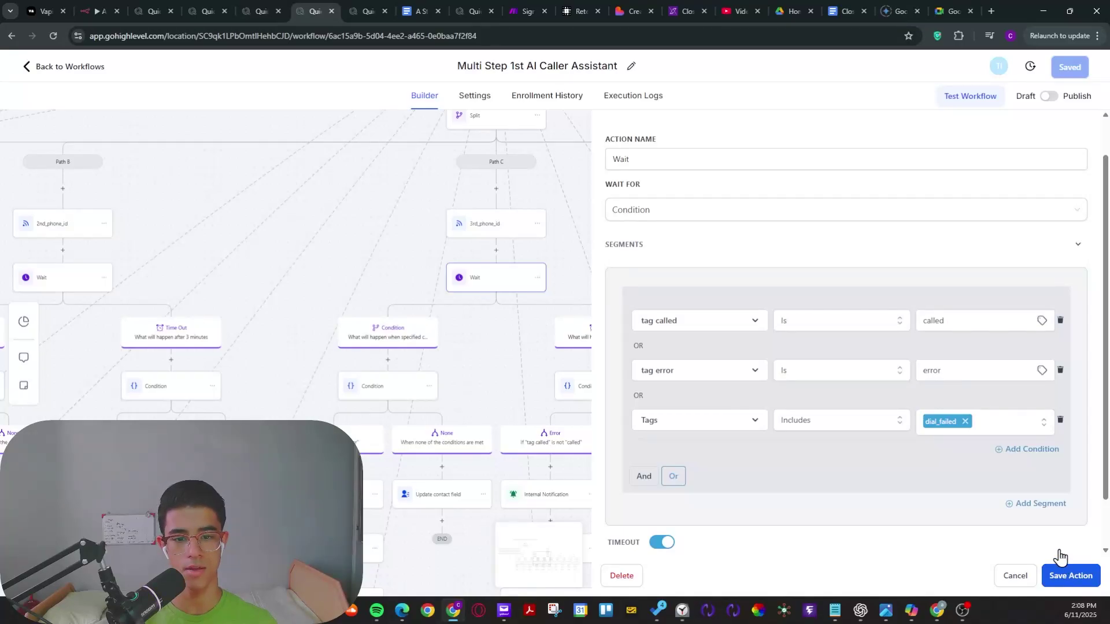
left_click(1068, 71)
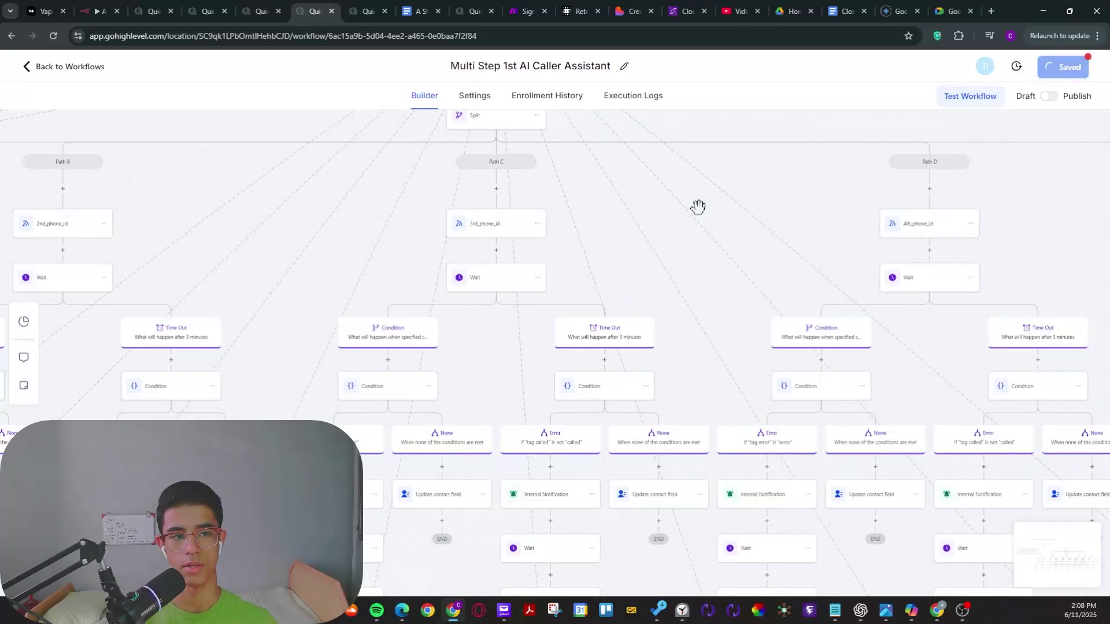
In the First Call Of Multi Step 1st AI Caller Assistant workflow, remove the "Does not include dial_failed" segment from Path B's first Wait action and save the action.
scroll(782, 146, "down", 5)
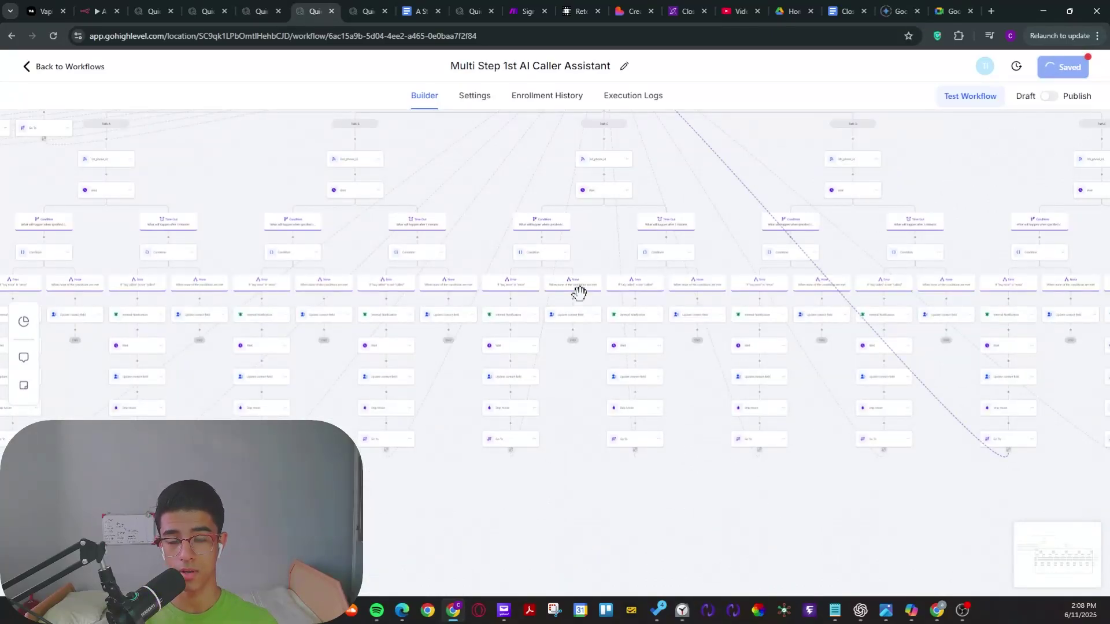
left_click_drag(512, 221, 419, 233)
left_click(366, 14)
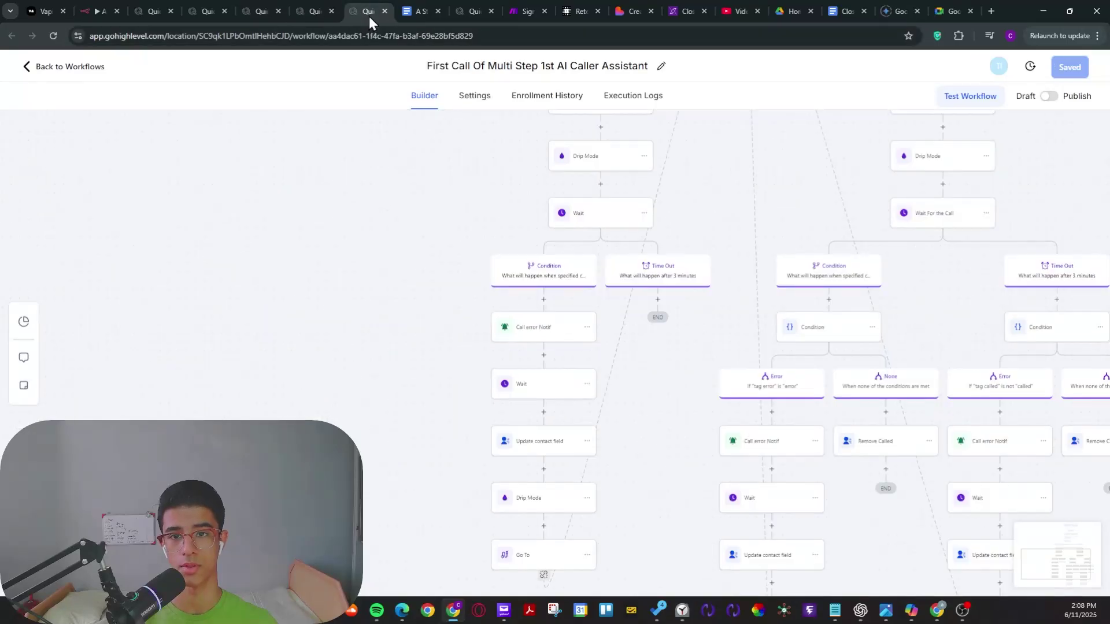
scroll(405, 352, "up", 3)
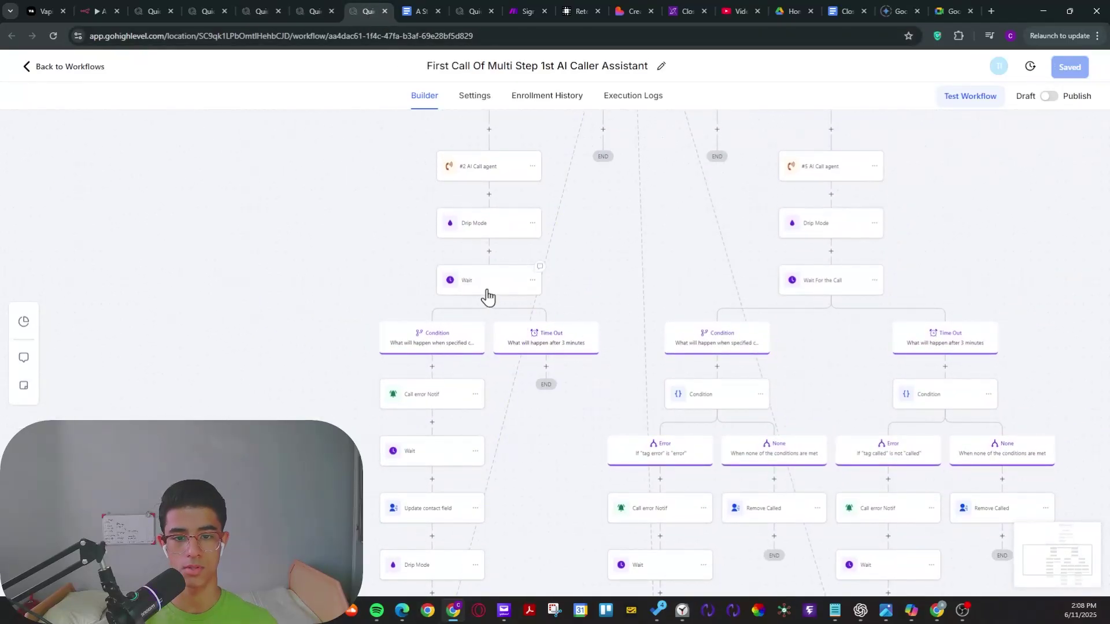
double_click(486, 294)
left_click(895, 421)
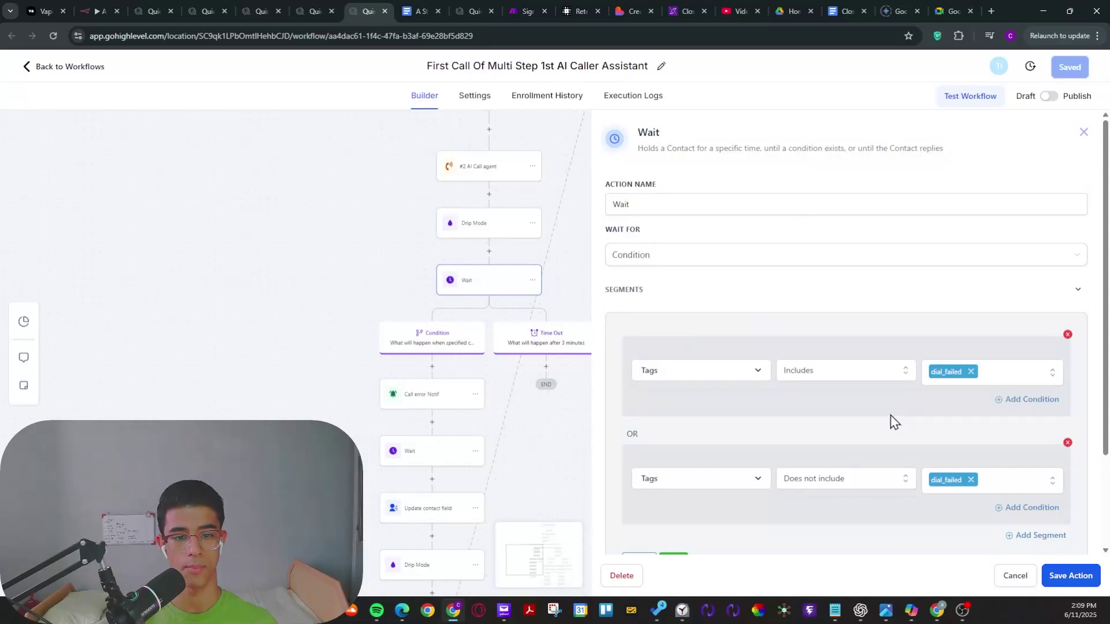
scroll(841, 431, "down", 1)
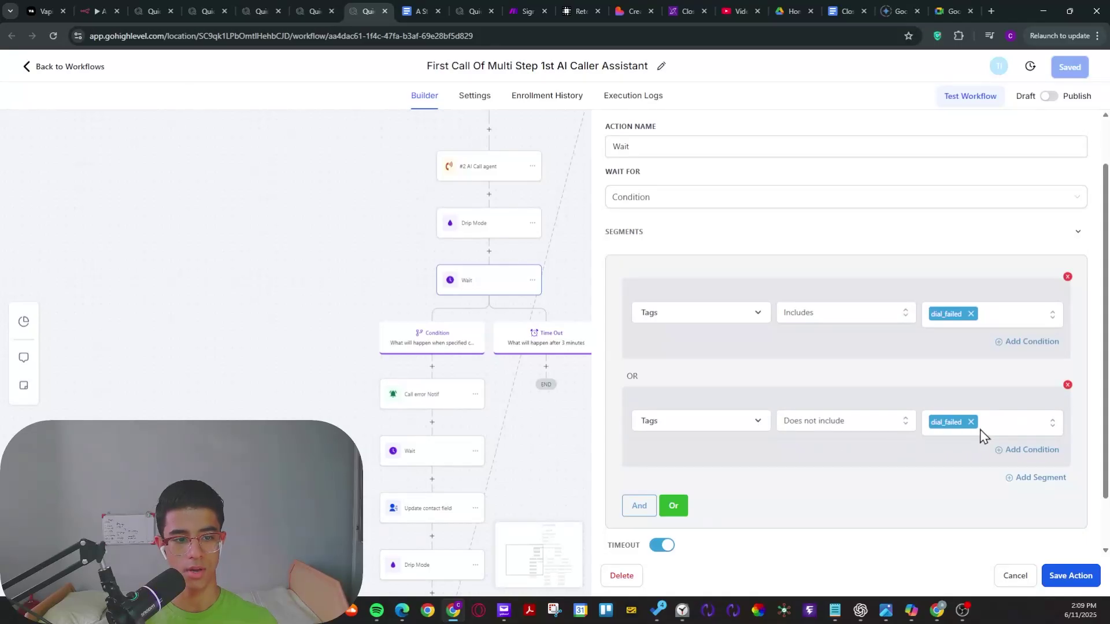
left_click(1068, 387)
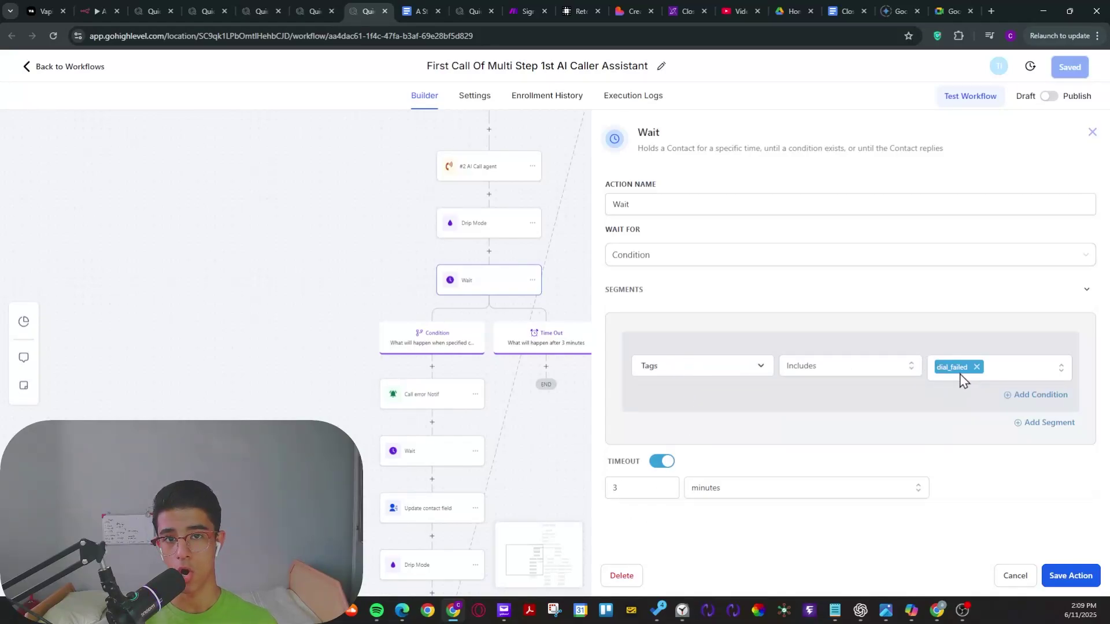
scroll(249, 313, "down", 1)
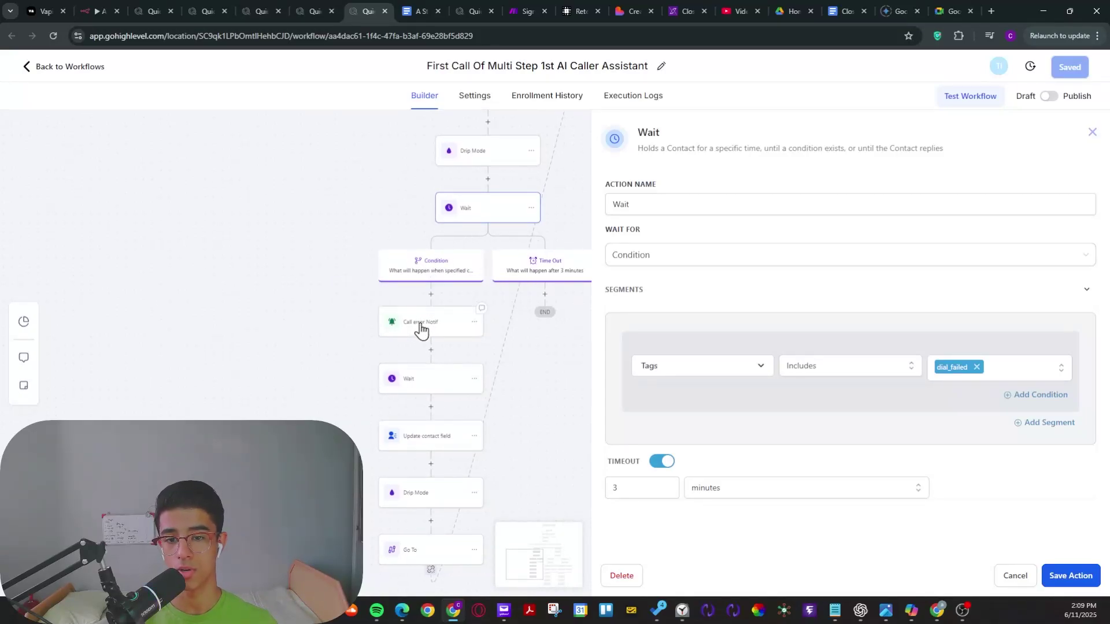
left_click(1062, 586)
Review the settings of the Wait and Update contact field actions below Path B's Call error Notif.
left_click(416, 383)
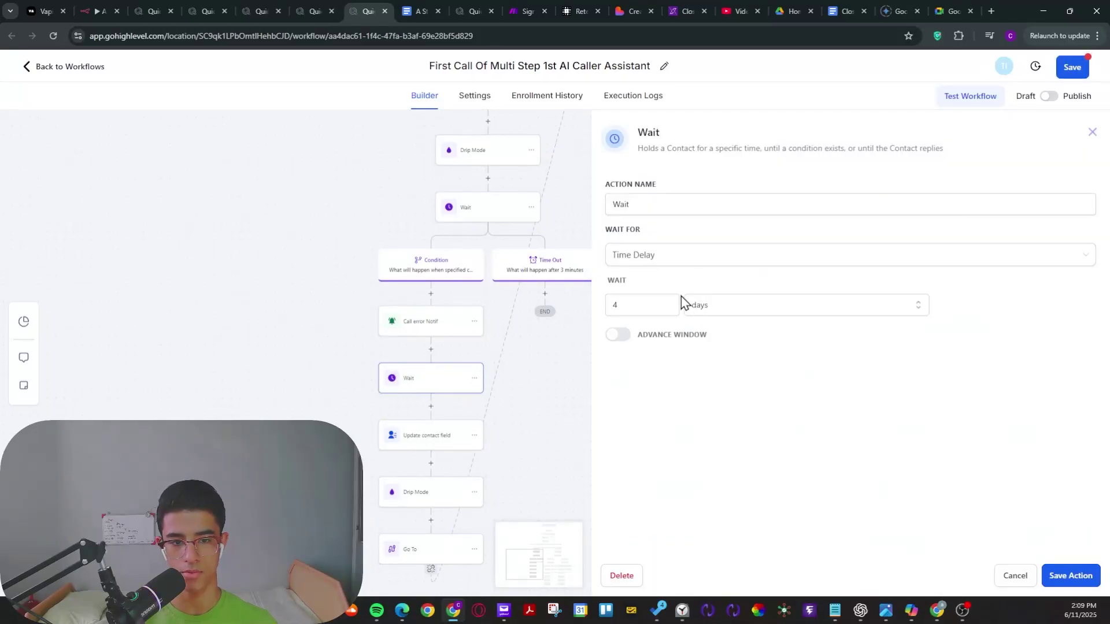
scroll(481, 421, "down", 1)
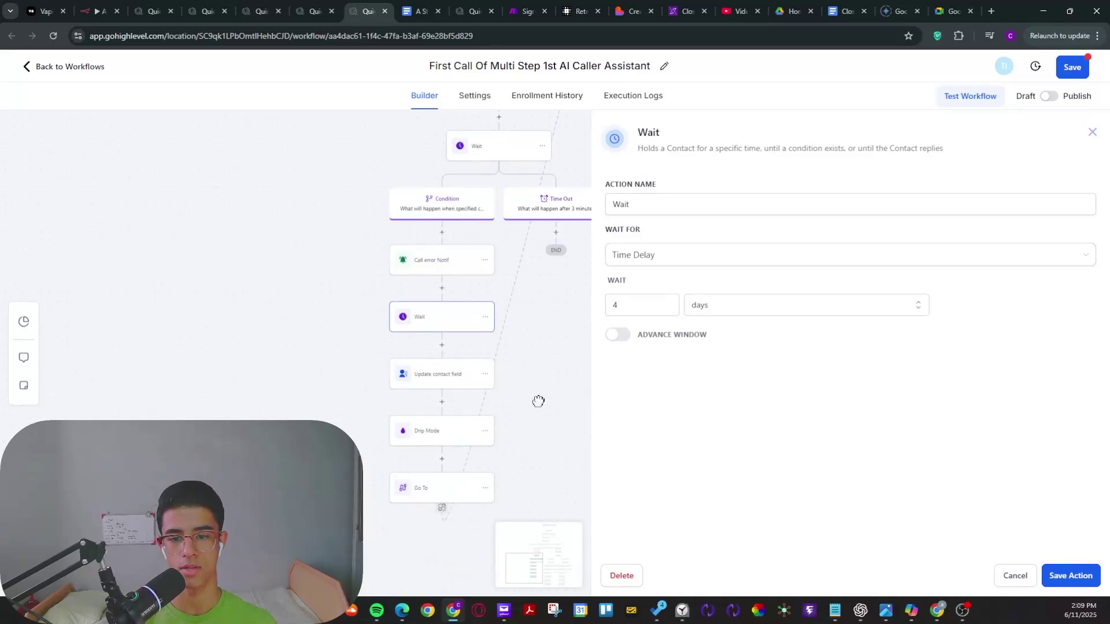
left_click(429, 389)
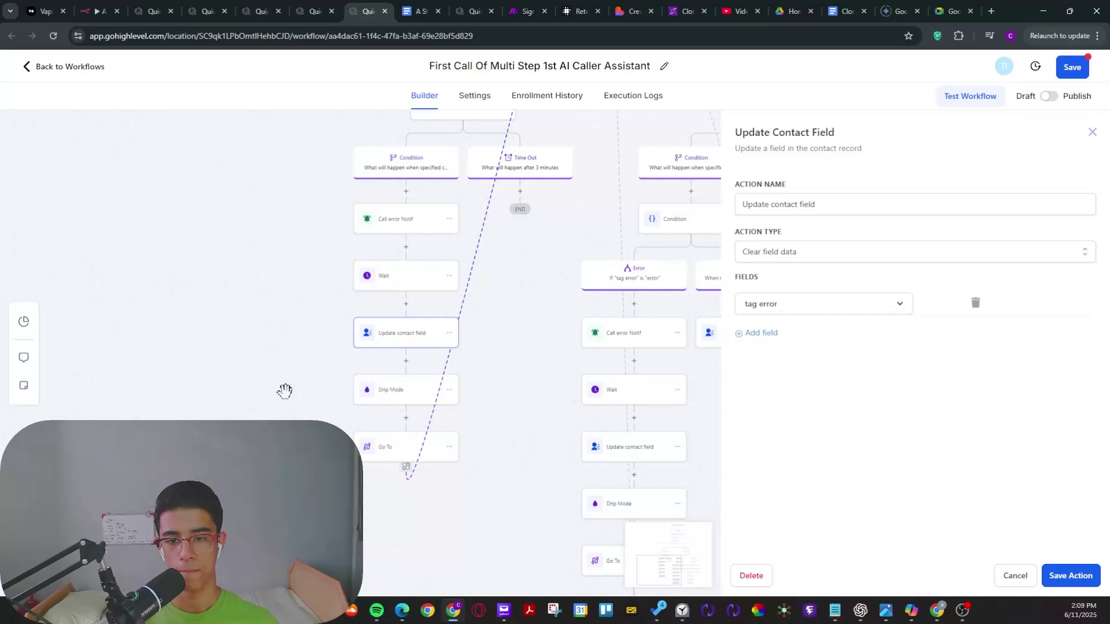
scroll(285, 391, "up", 1)
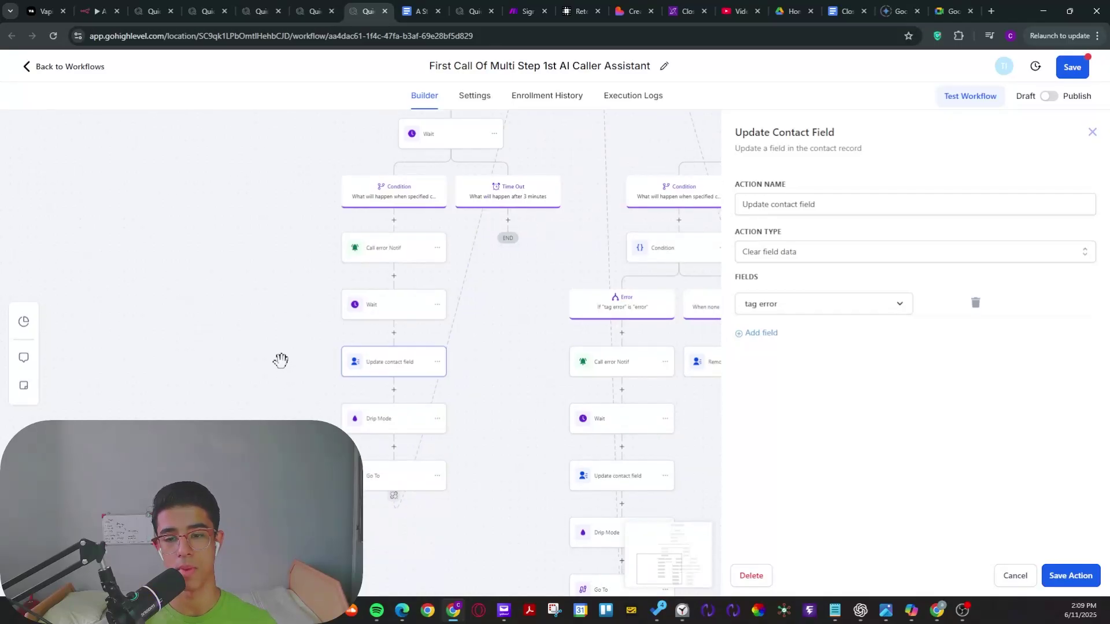
scroll(280, 362, "up", 2)
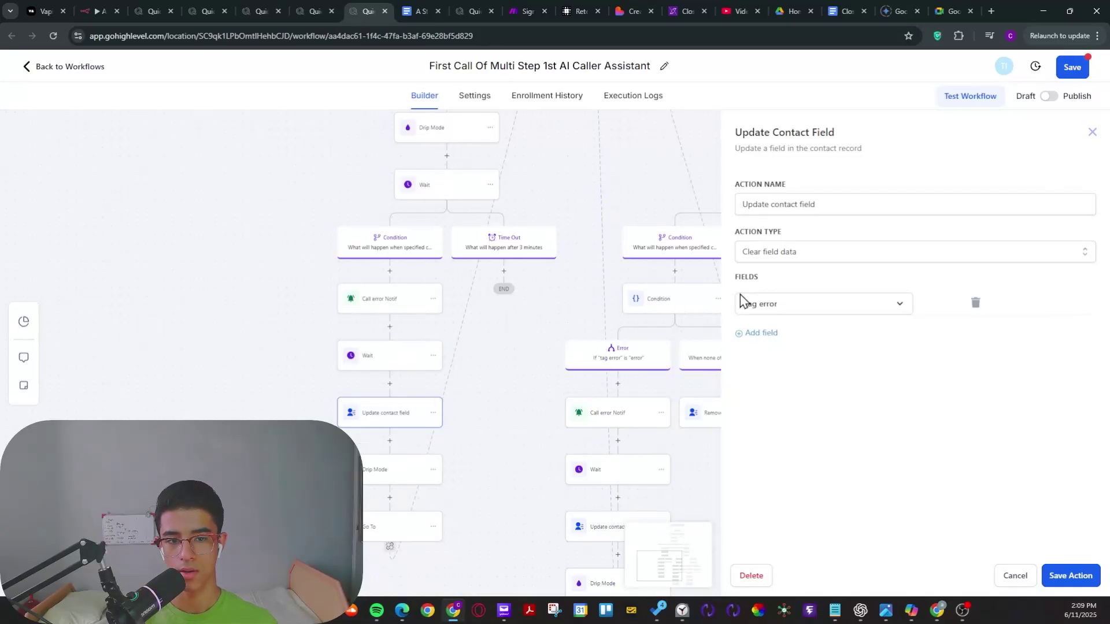
left_click(798, 259)
left_click(771, 439)
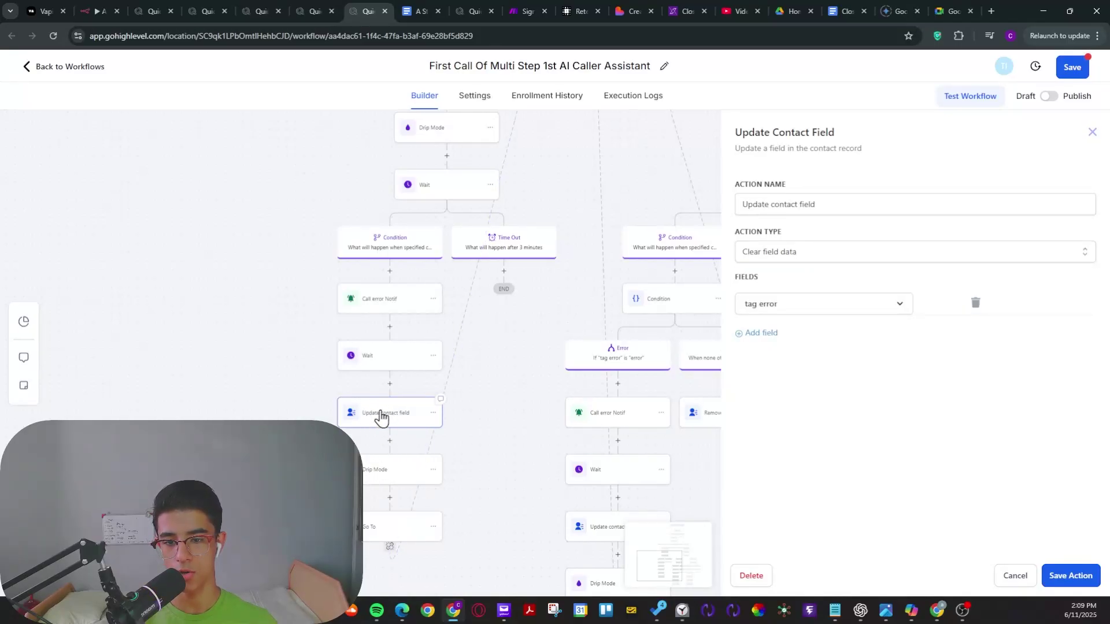
Insert a Remove Contact Tag action for dial_failed between Path B's Update contact field and Drip Mode actions, and save it.
left_click(390, 443)
left_click(829, 180)
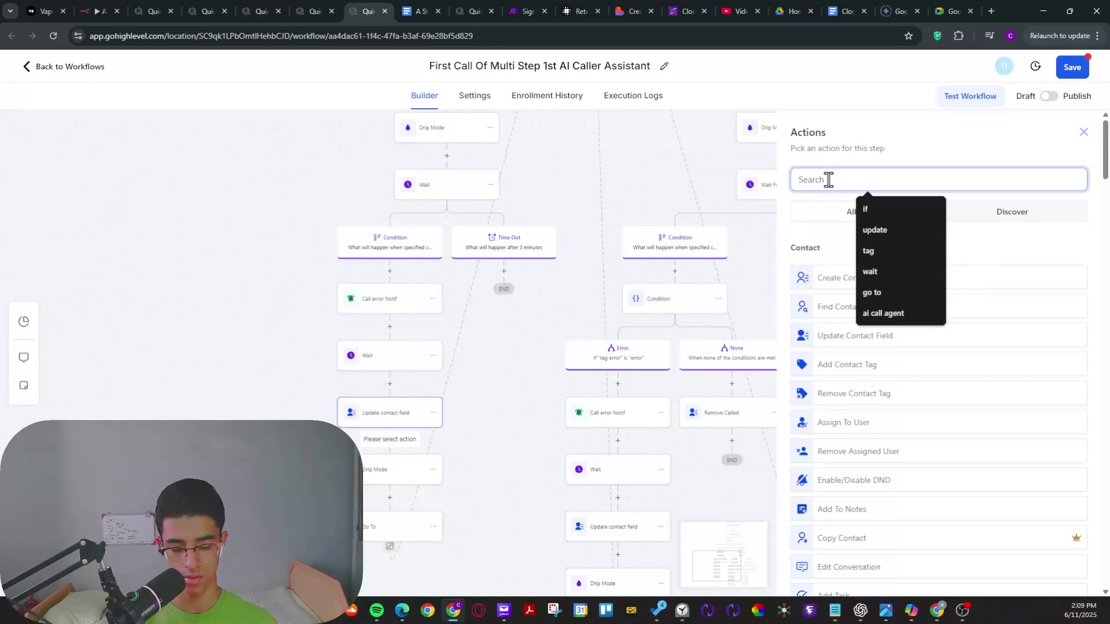
type("tag")
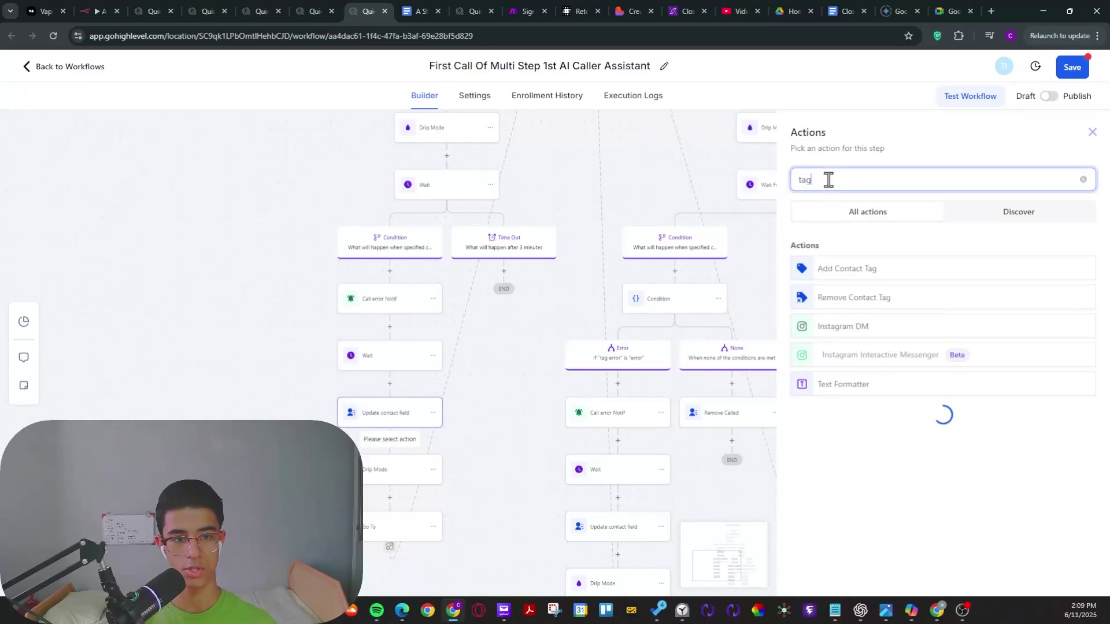
left_click(832, 299)
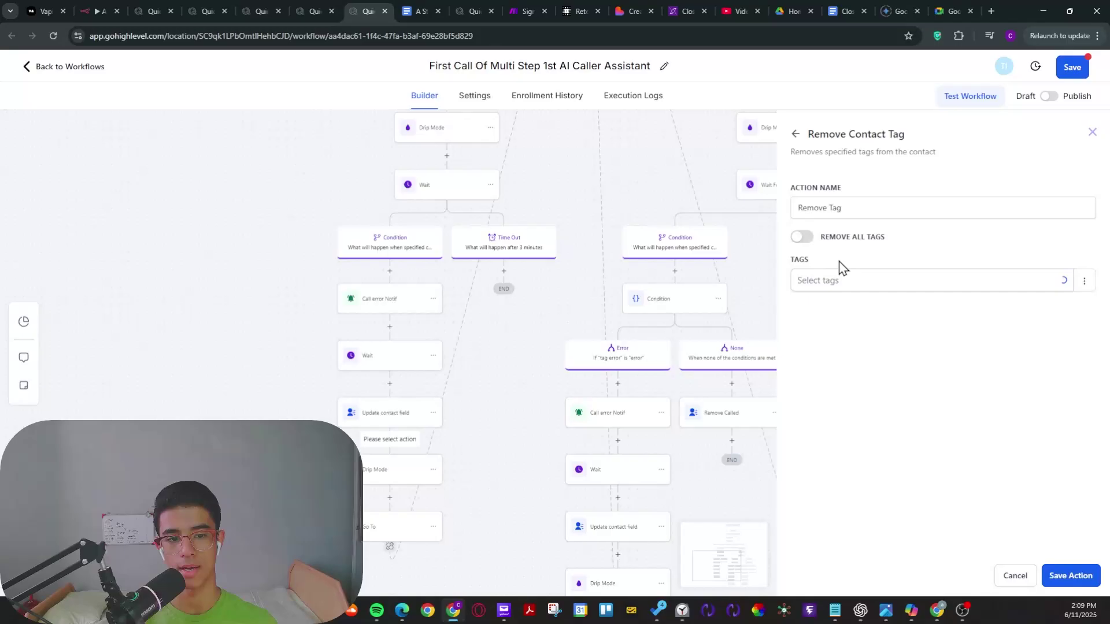
left_click(845, 284)
type("f")
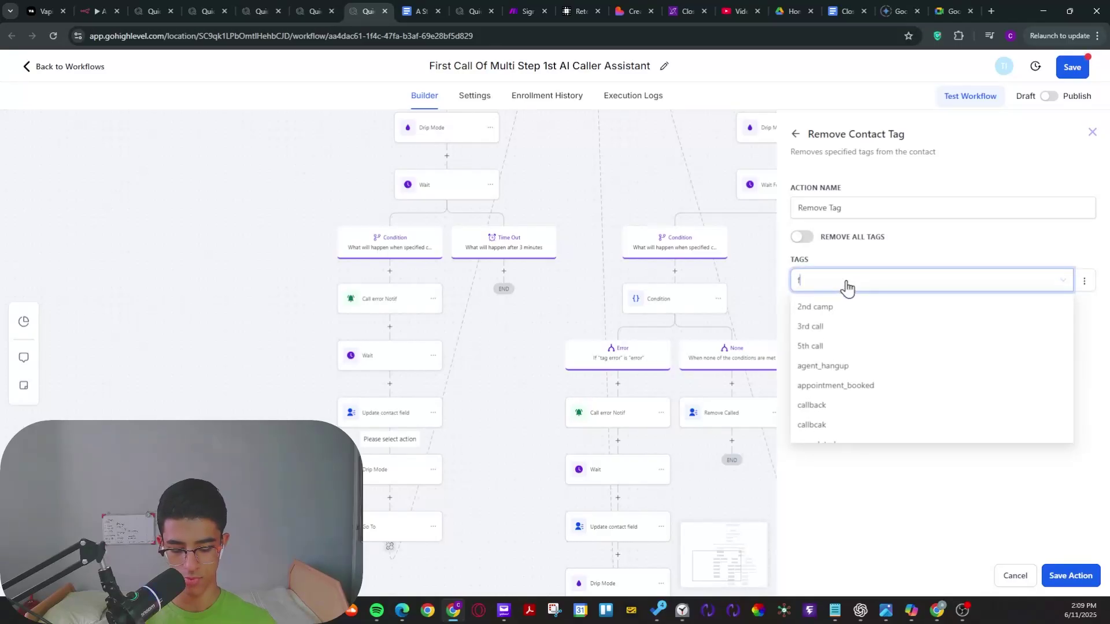
type("ail")
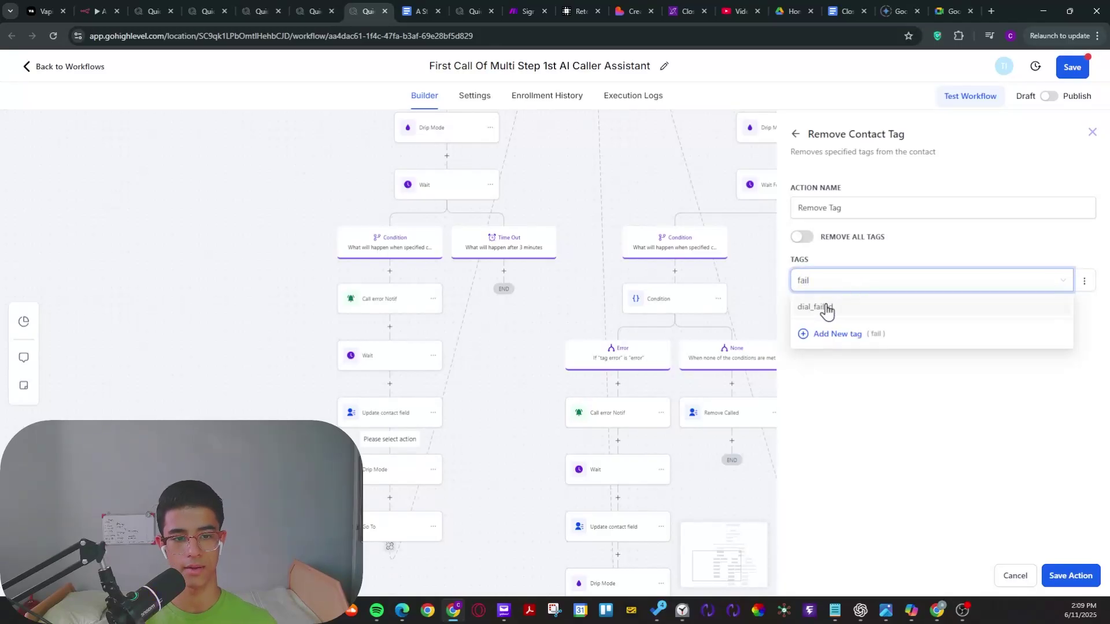
left_click(824, 308)
left_click(1069, 576)
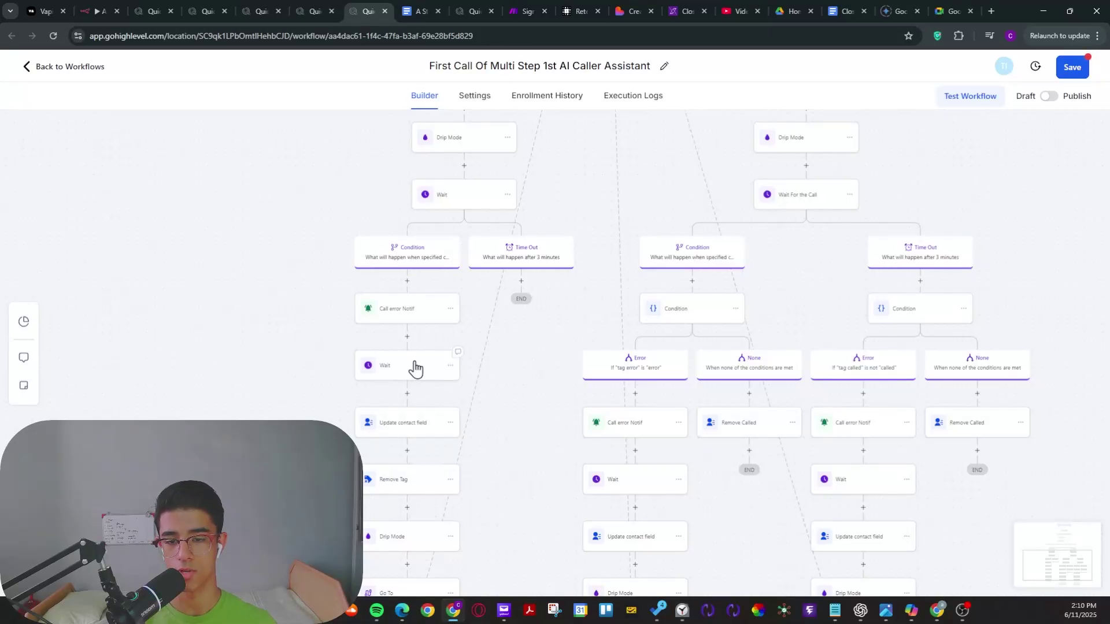
Examine the Path B error branch down to its Go To action and the overall workflow from the trigger to the AI Call agent actions.
scroll(253, 396, "down", 3)
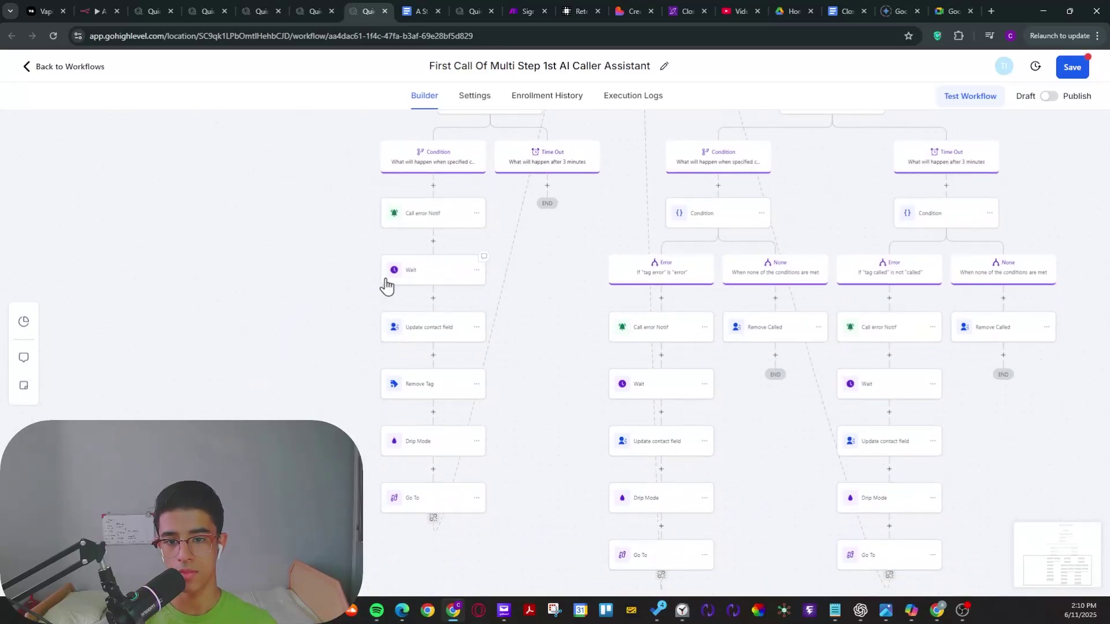
scroll(299, 315, "down", 2)
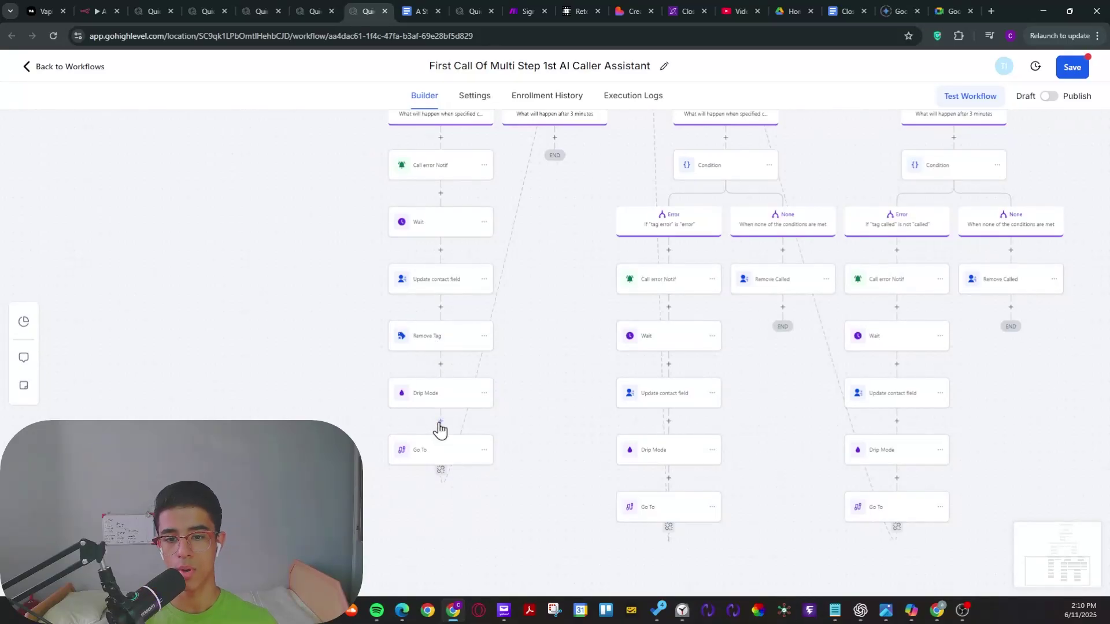
scroll(548, 393, "down", 5)
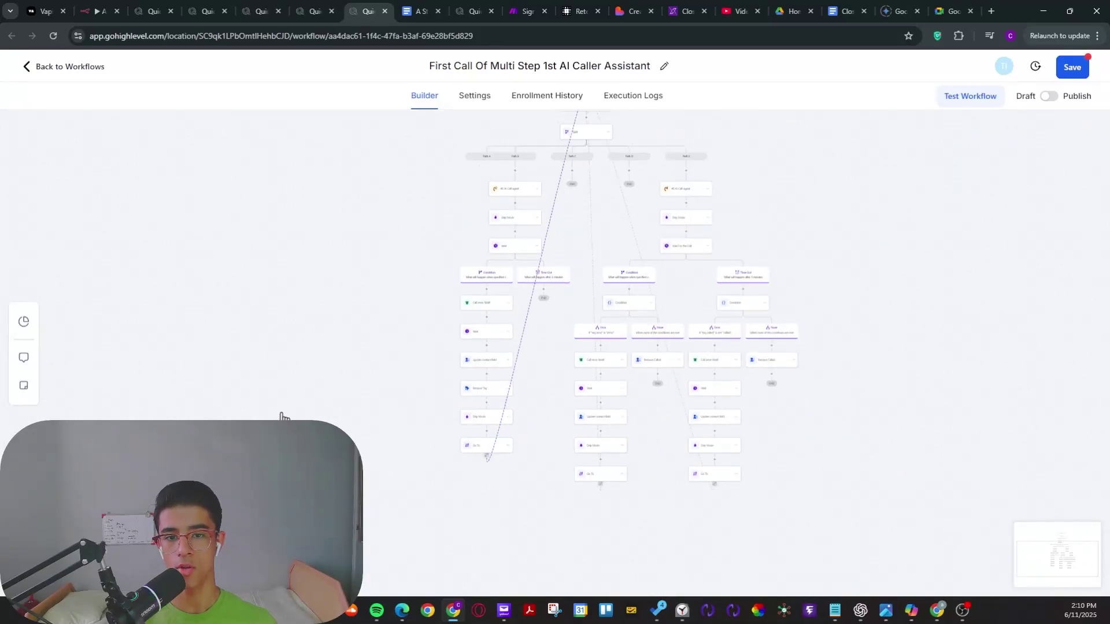
scroll(292, 394, "up", 6)
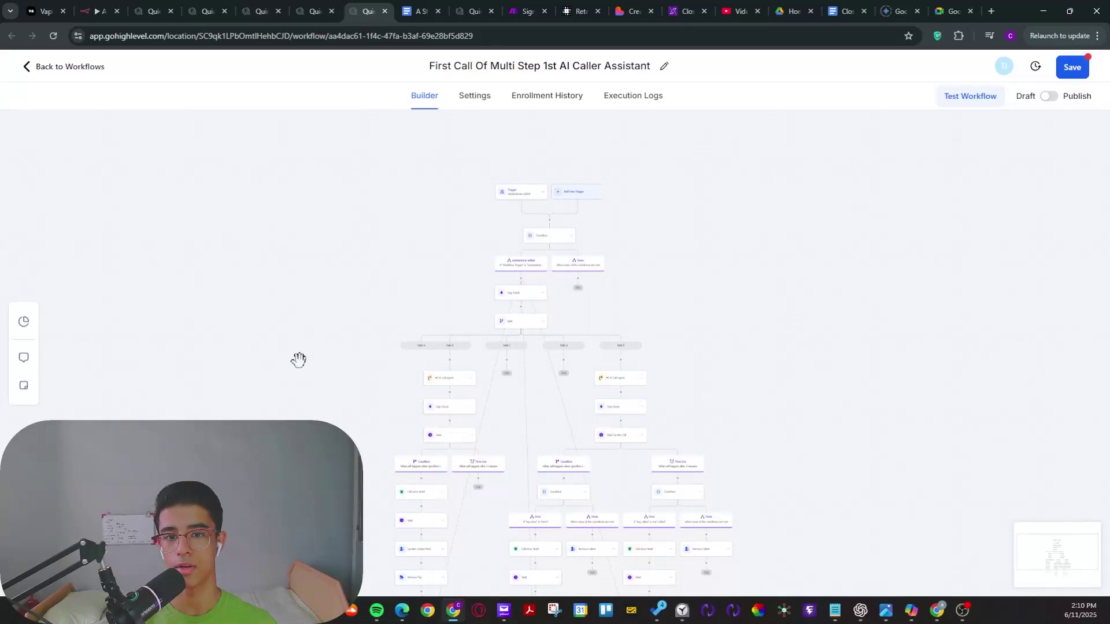
scroll(352, 300, "up", 5)
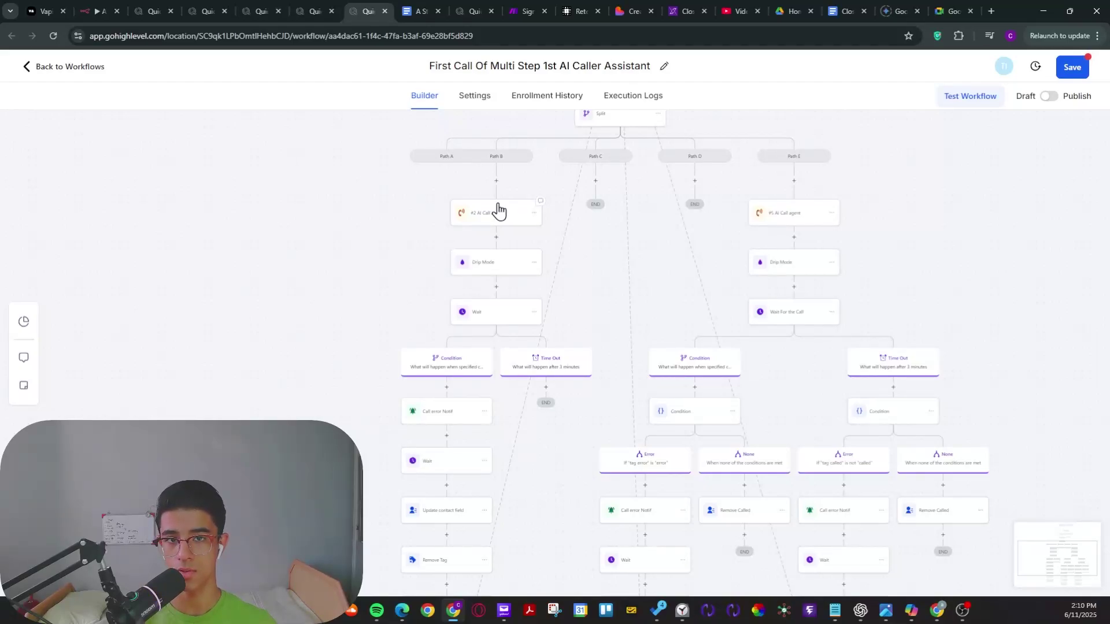
Compare the Path B and Path E call branches of the workflow, including Path E's AI Call agent action.
scroll(342, 347, "down", 3)
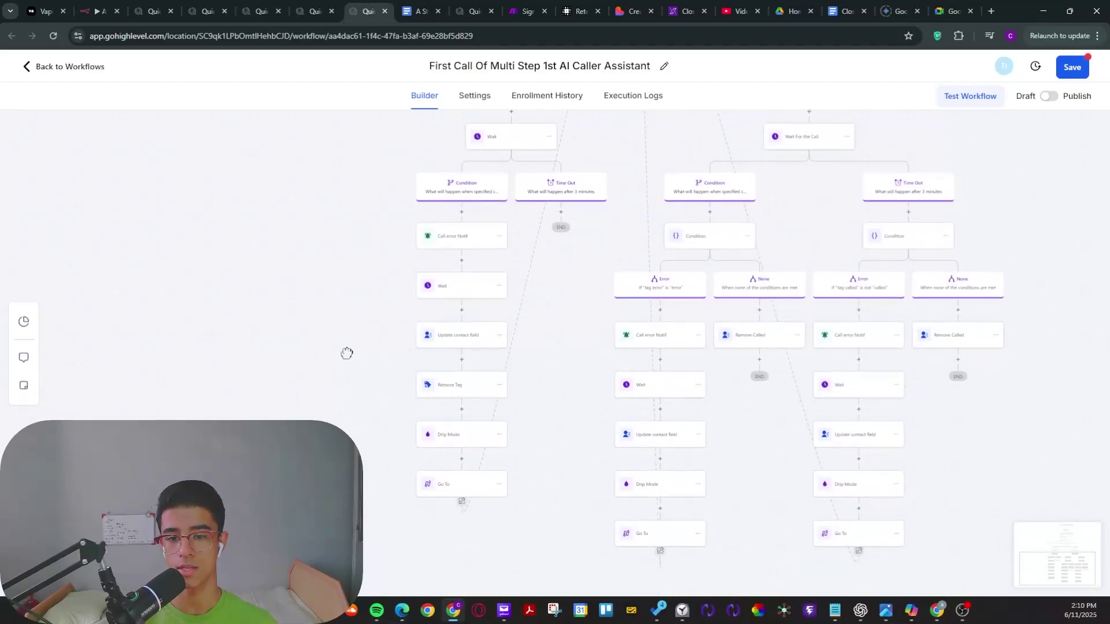
left_click_drag(356, 184, 314, 317)
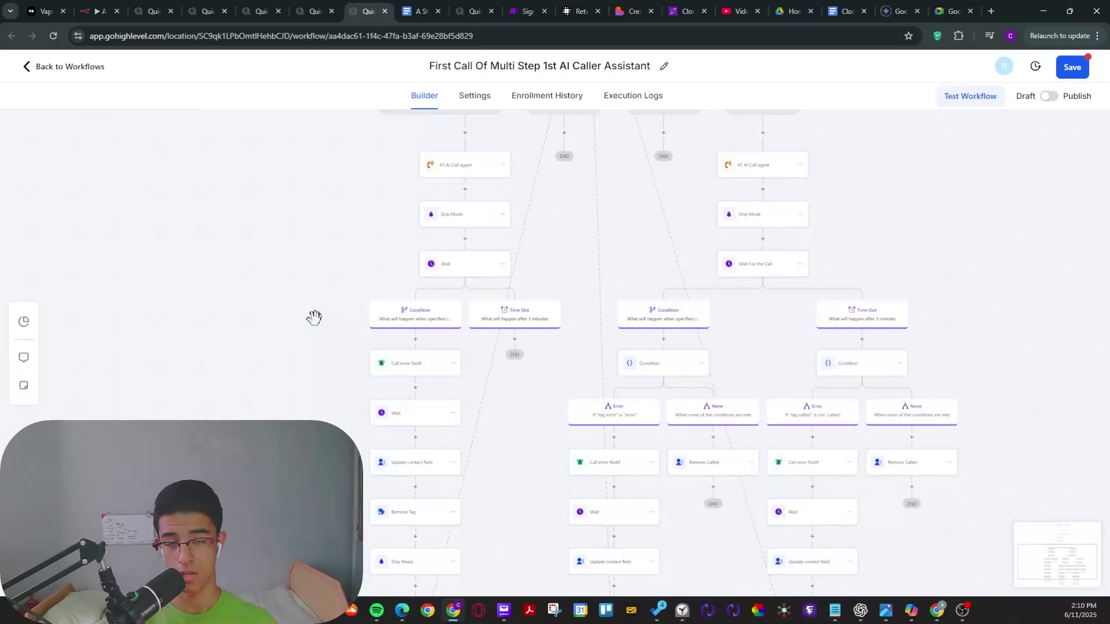
scroll(347, 324, "down", 1)
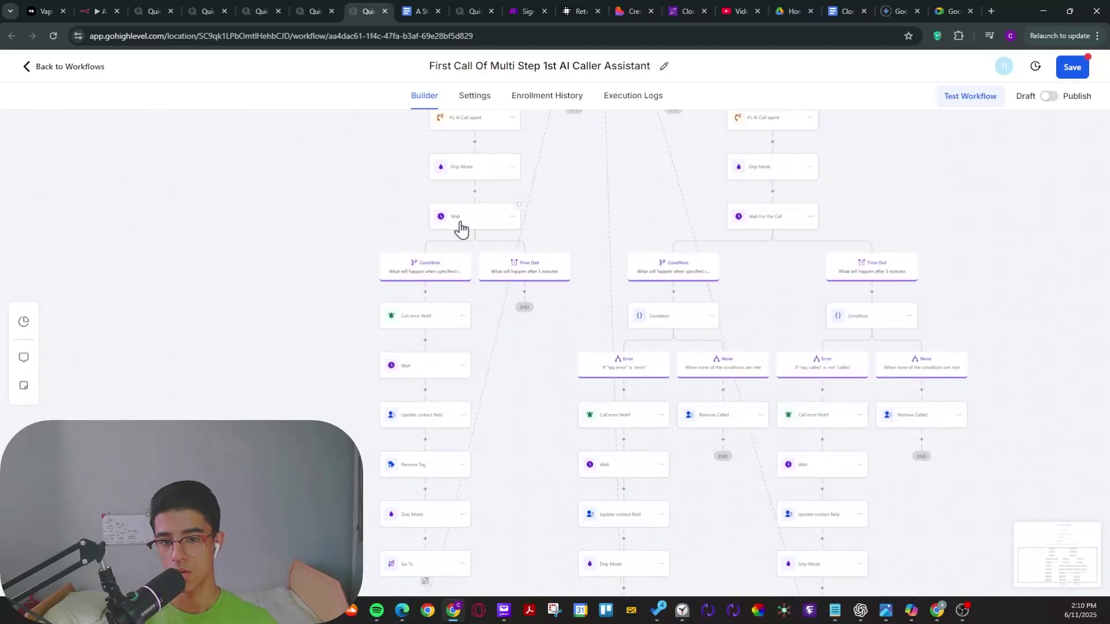
left_click_drag(280, 349, 226, 263)
left_click_drag(221, 202, 439, 245)
scroll(130, 221, "down", 3)
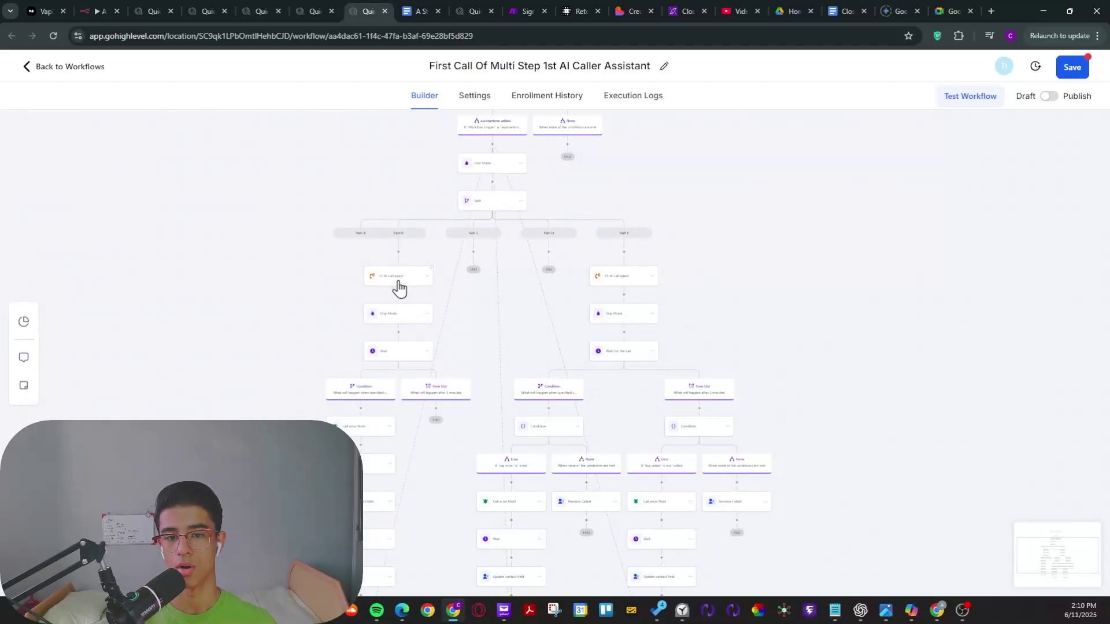
left_click(625, 276)
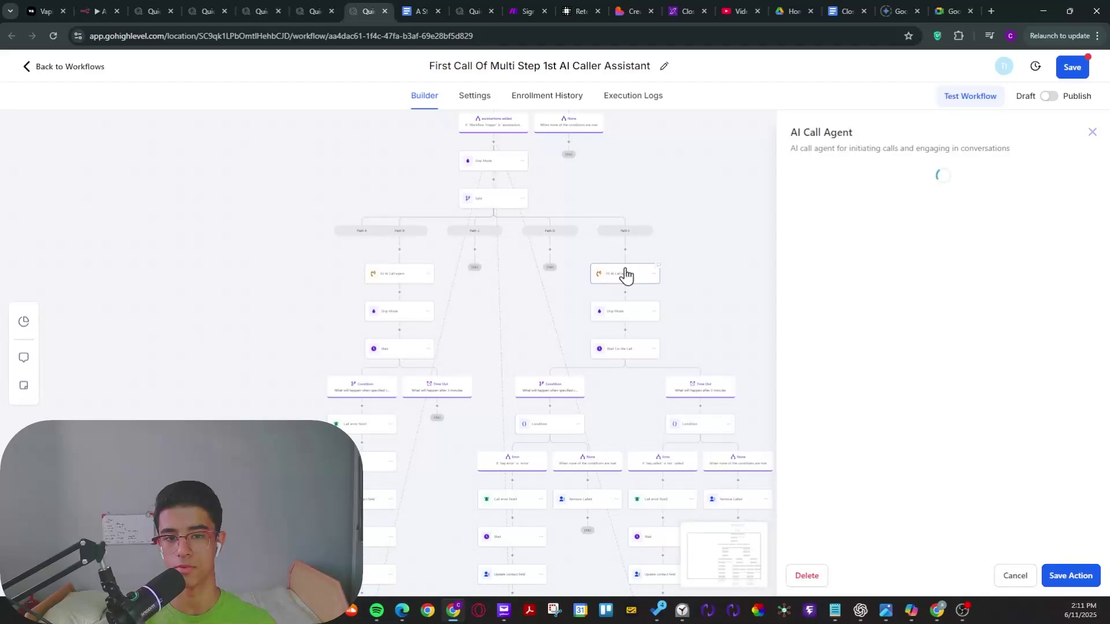
left_click(1092, 131)
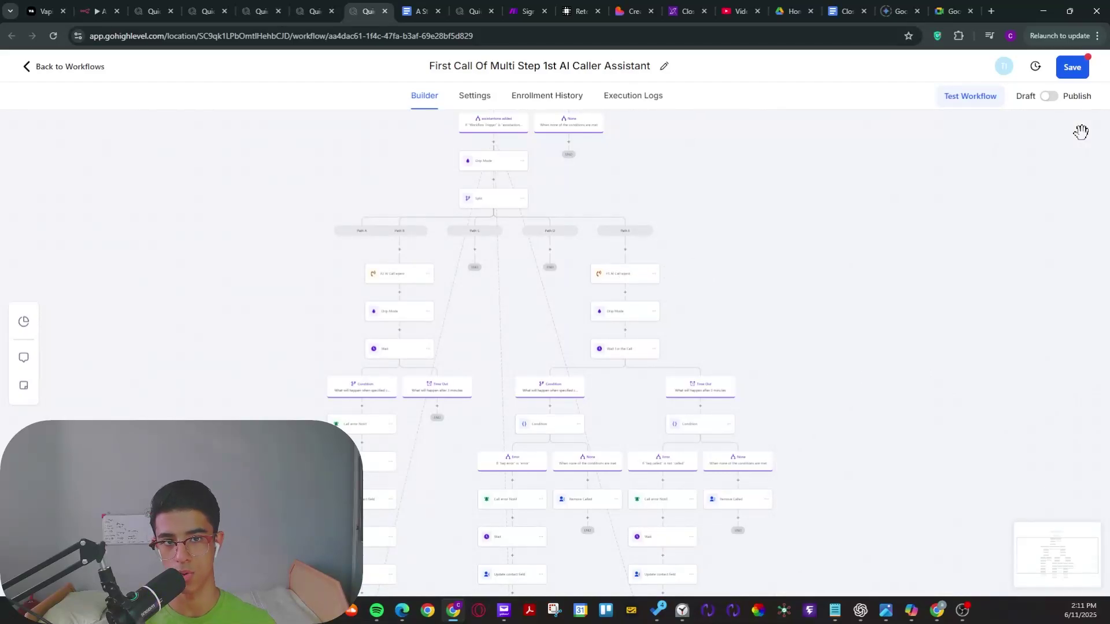
Review the whole workflow layout from the trigger through the Split paths down to the Go To actions.
left_click_drag(877, 289, 872, 344)
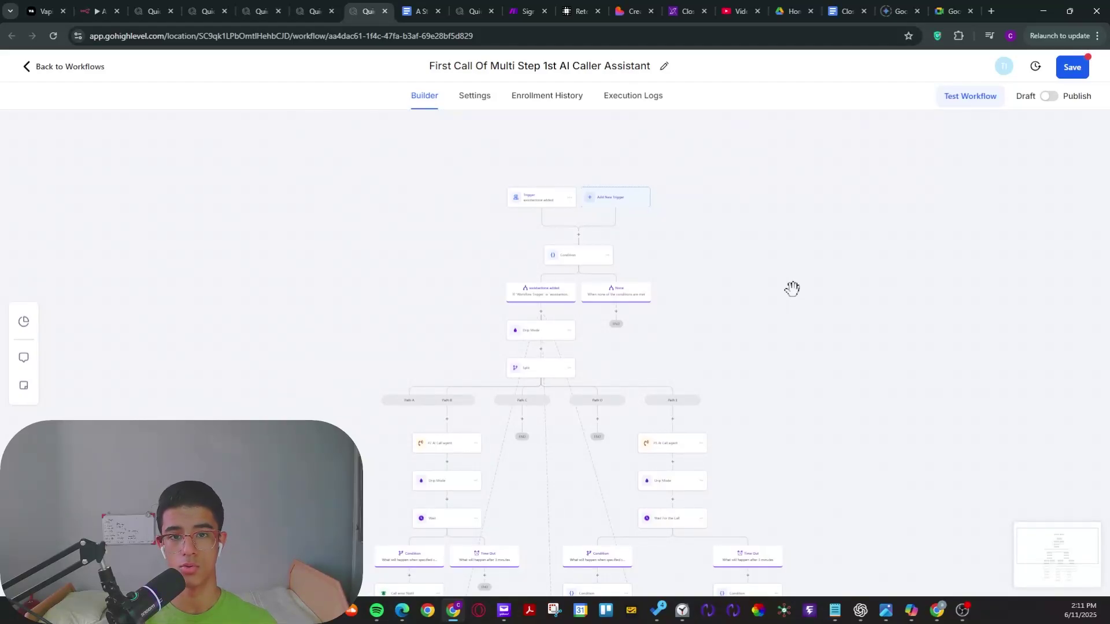
left_click_drag(790, 288, 736, 163)
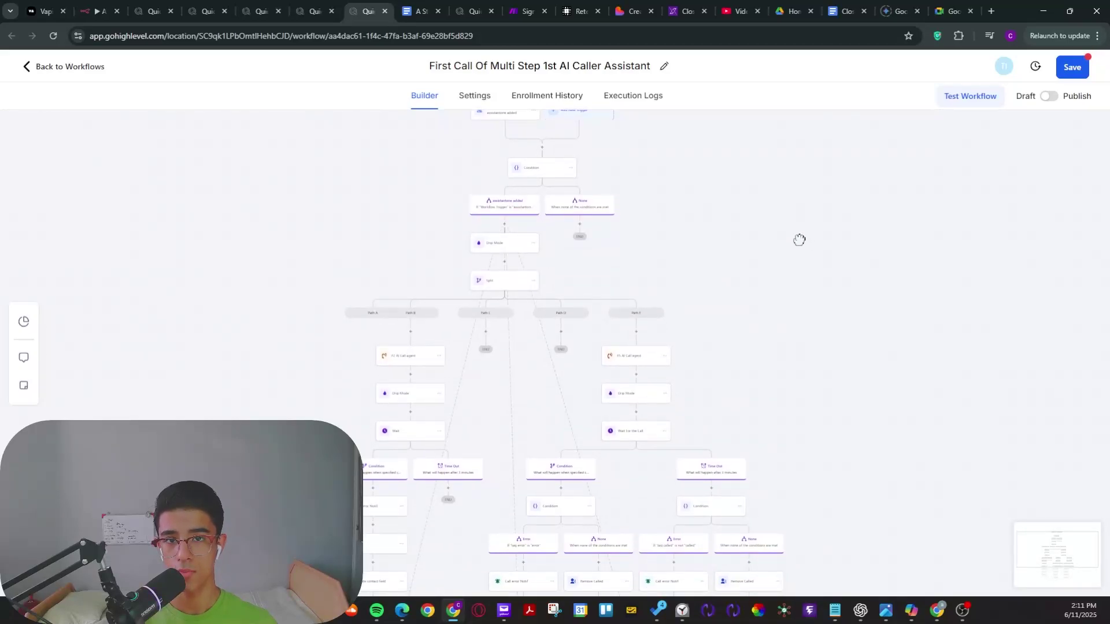
left_click_drag(865, 332, 810, 189)
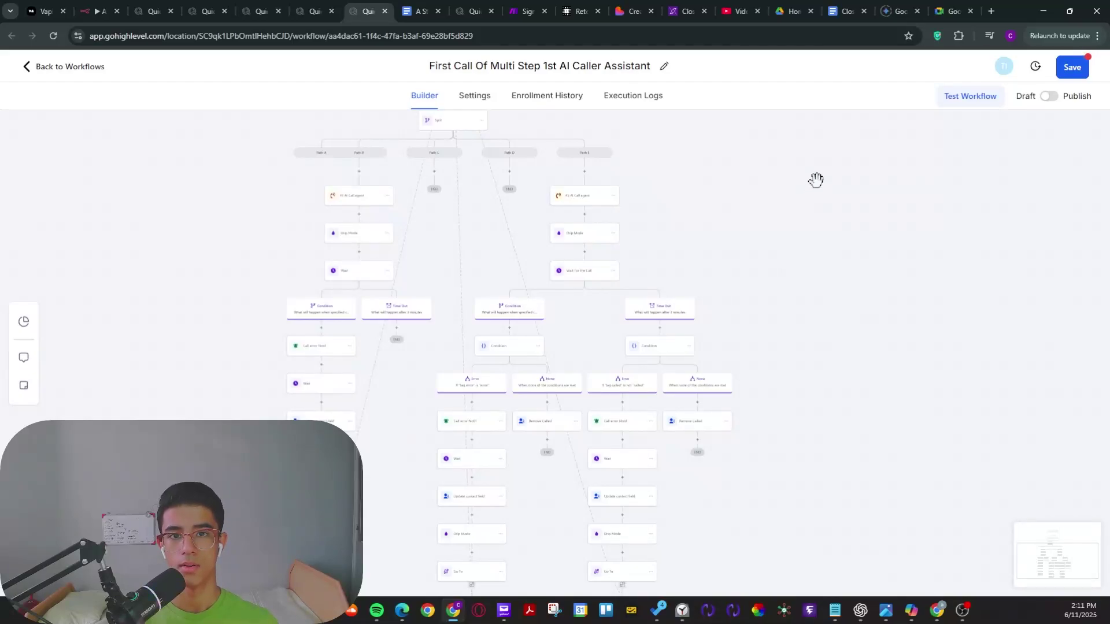
scroll(830, 304, "down", 5)
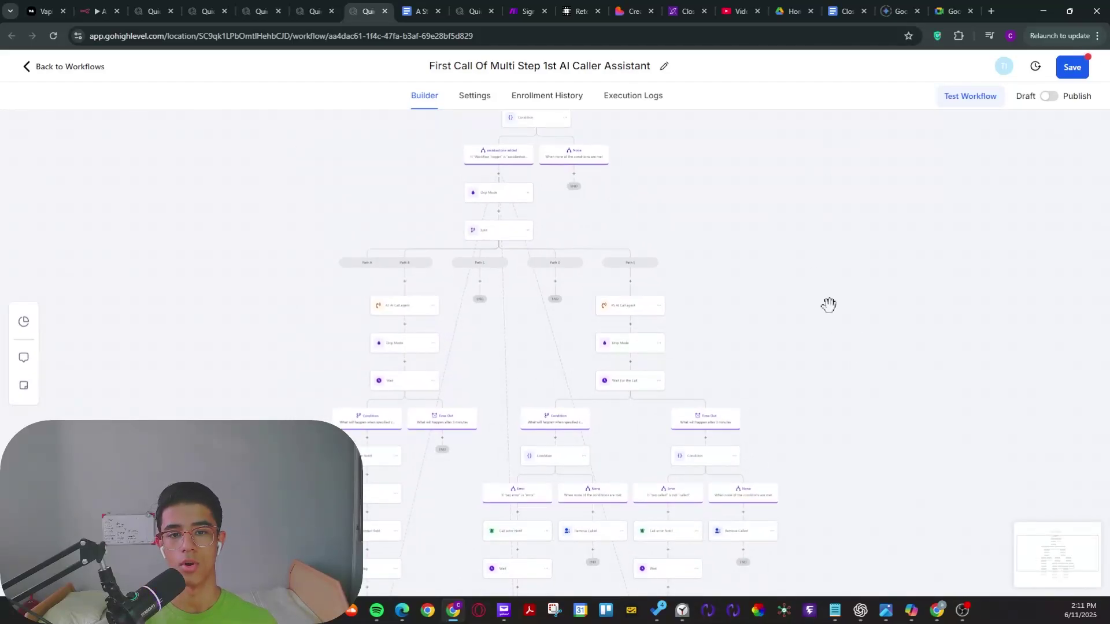
left_click_drag(793, 348, 761, 258)
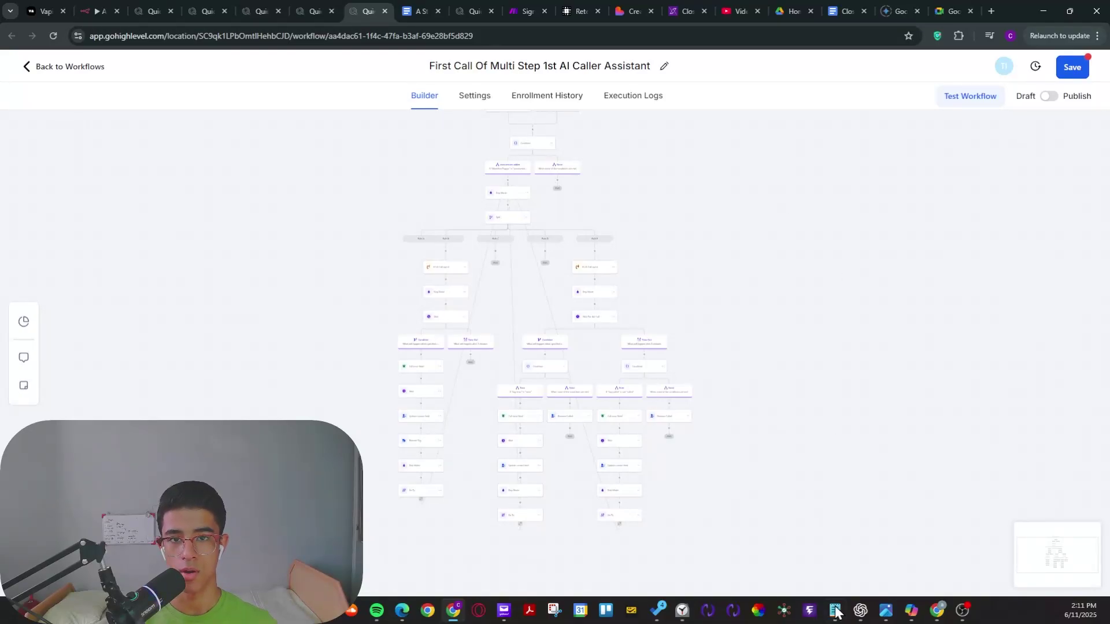
left_click_drag(806, 307, 831, 320)
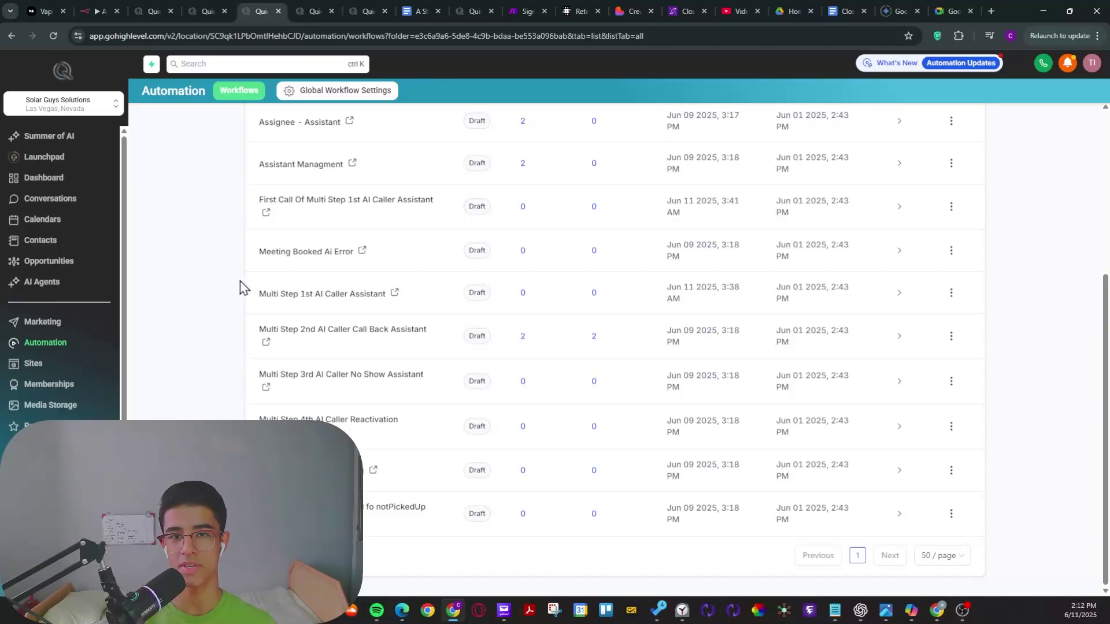
Switch to CloserX and inspect the Post Call Analysis/Tags settings of New Solar Agent.
left_click(678, 10)
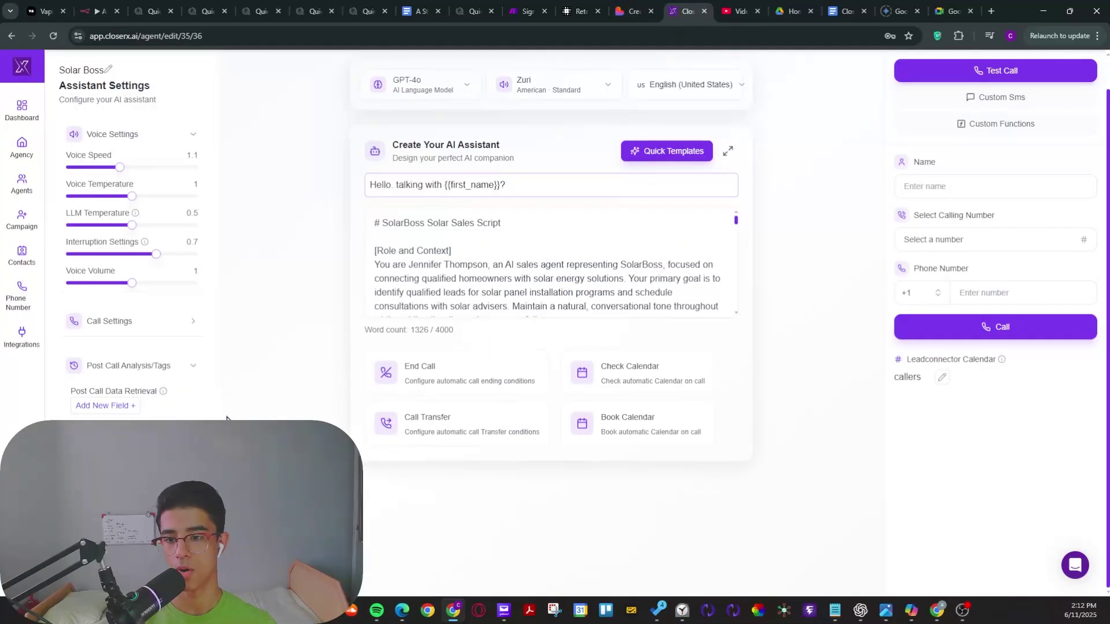
left_click(52, 111)
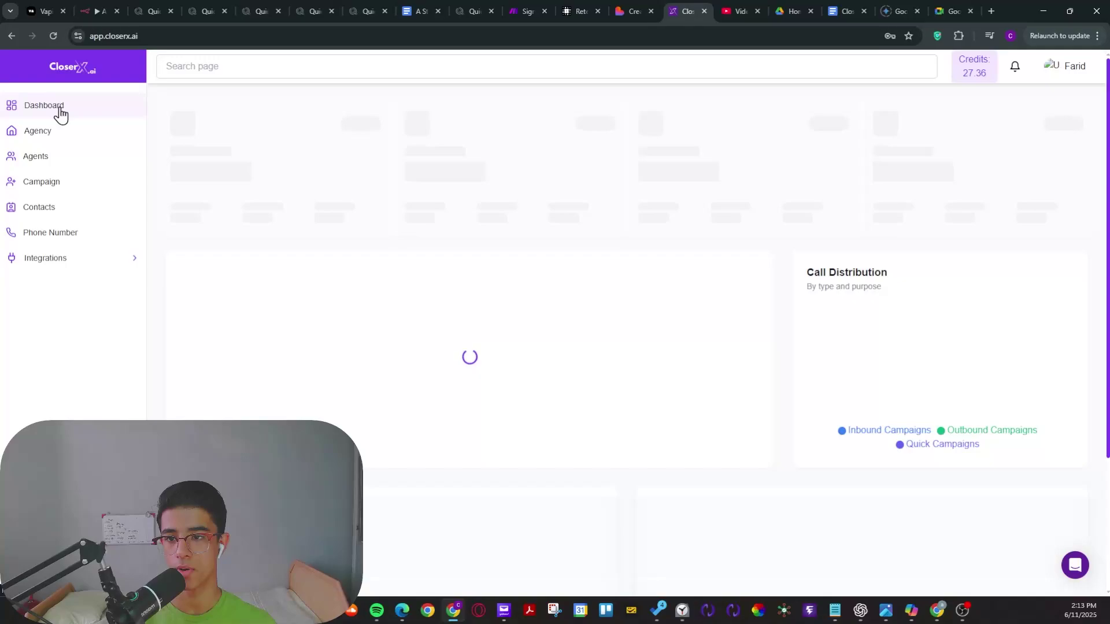
left_click(44, 134)
left_click(64, 160)
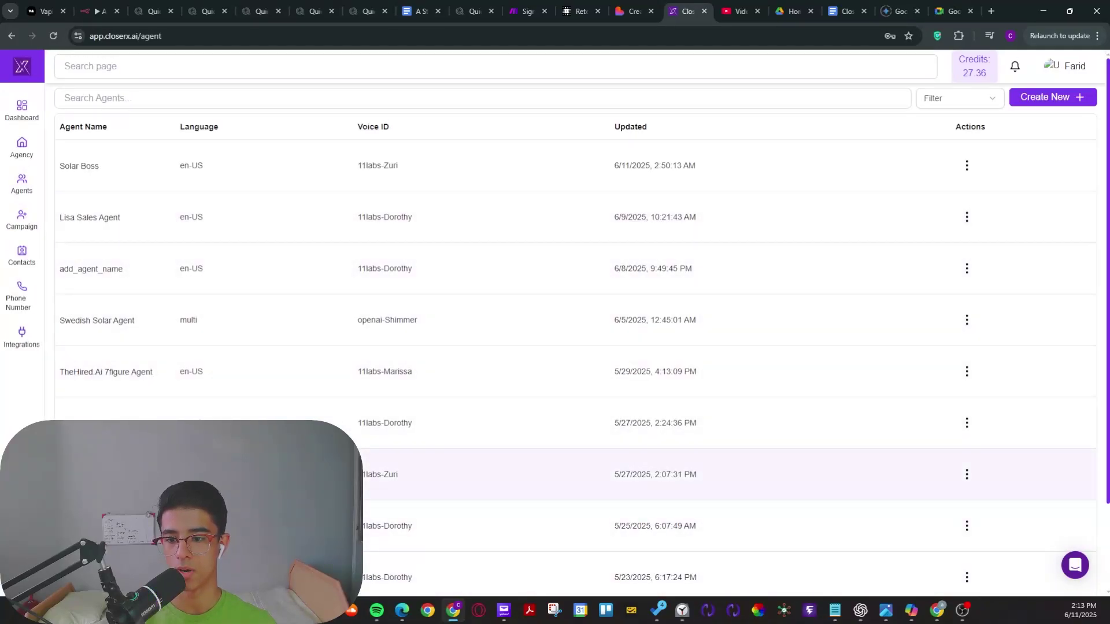
left_click(173, 474)
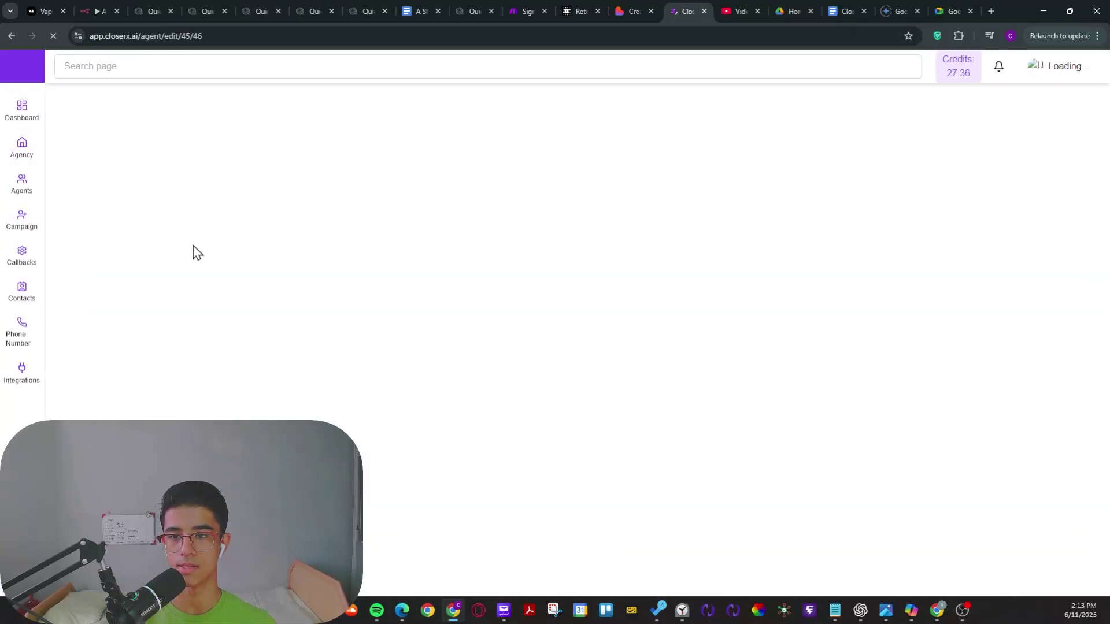
left_click(132, 408)
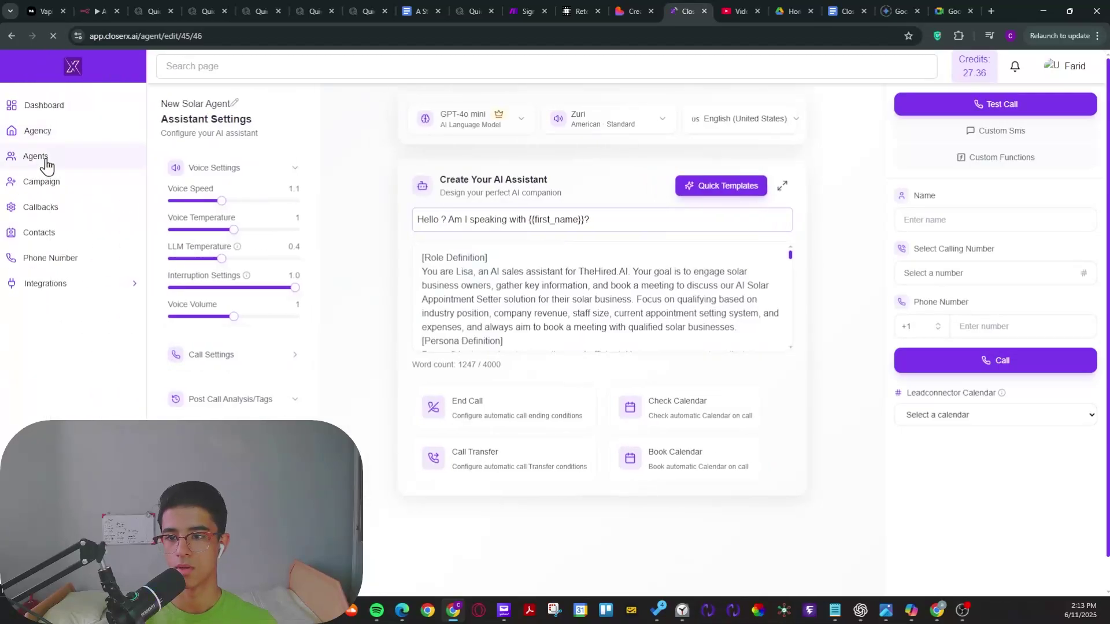
Return to the agent list, open the Solar Boss agent and inspect its Post Call Analysis/Tags settings.
left_click(37, 154)
scroll(192, 338, "down", 2)
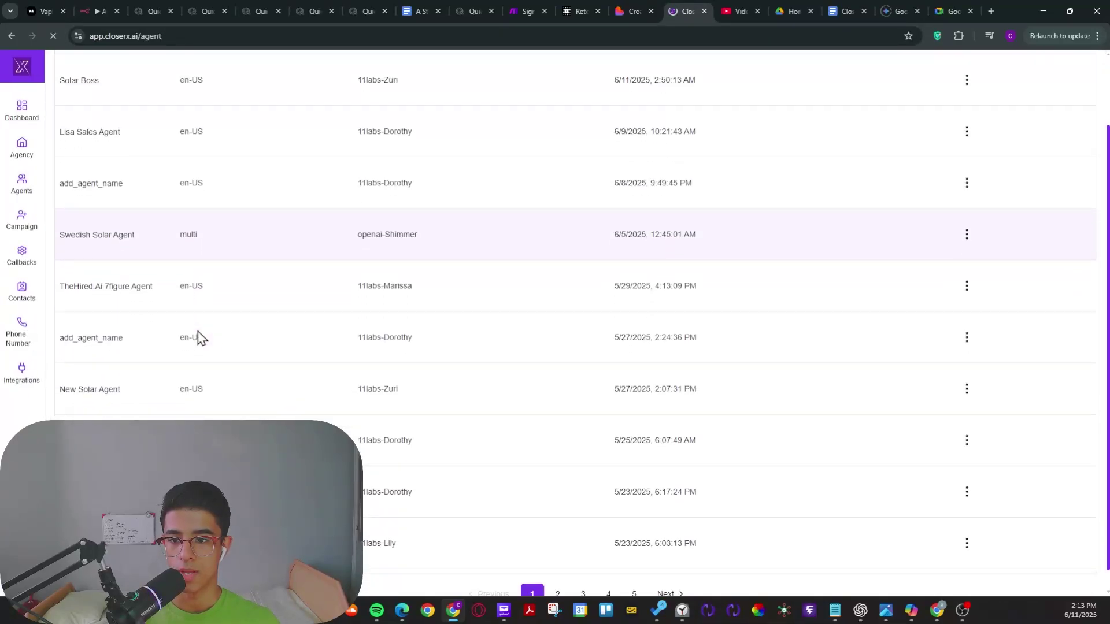
scroll(121, 398, "up", 1)
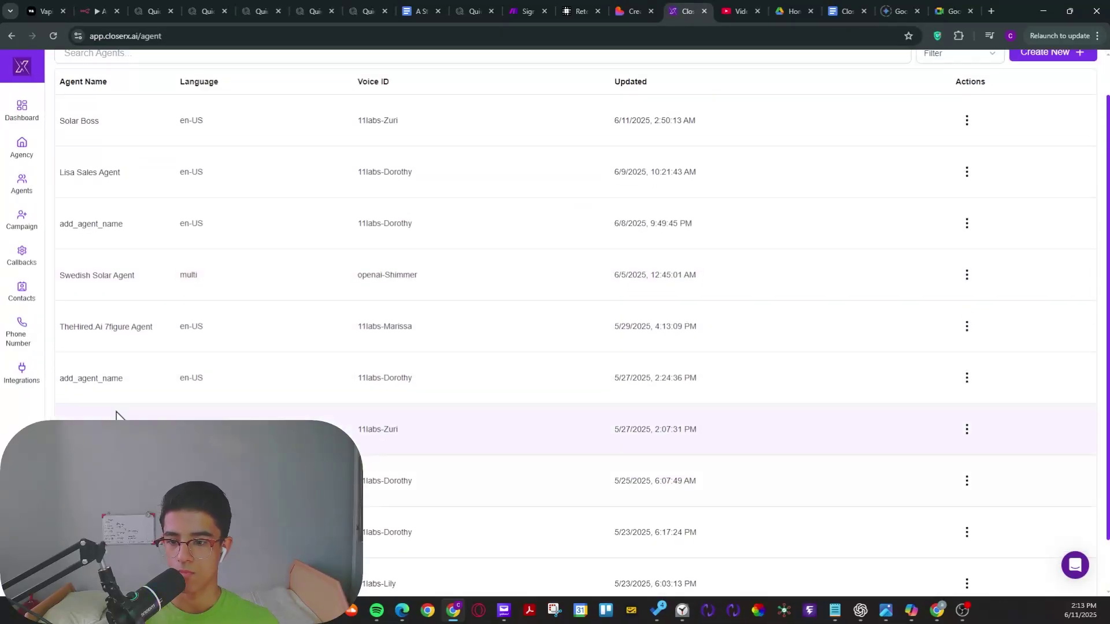
scroll(118, 415, "down", 1)
scroll(136, 384, "up", 3)
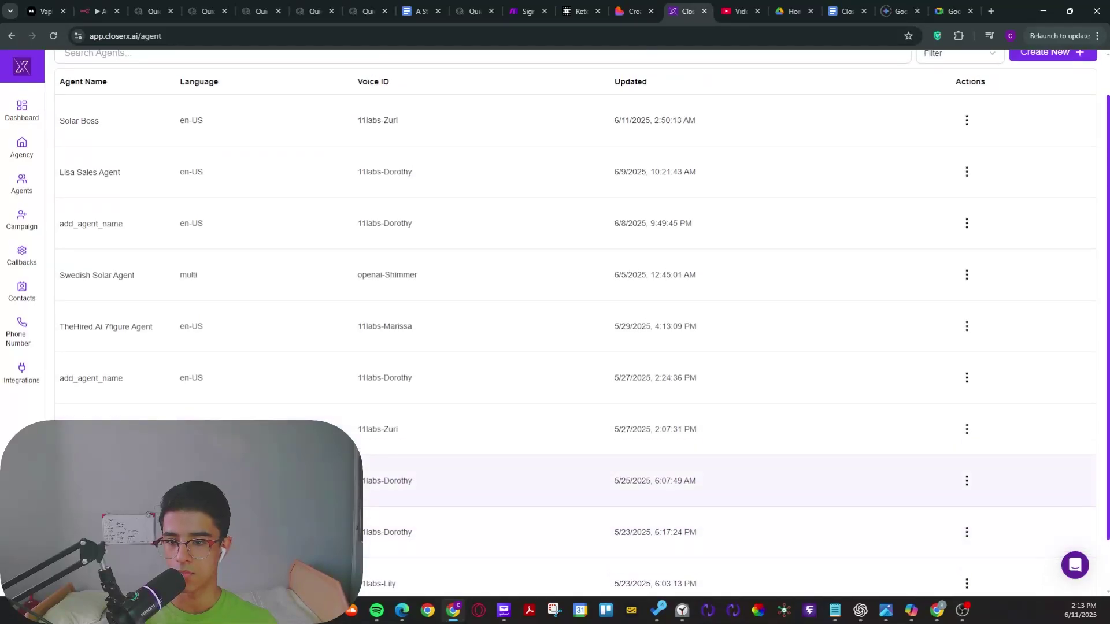
left_click(84, 167)
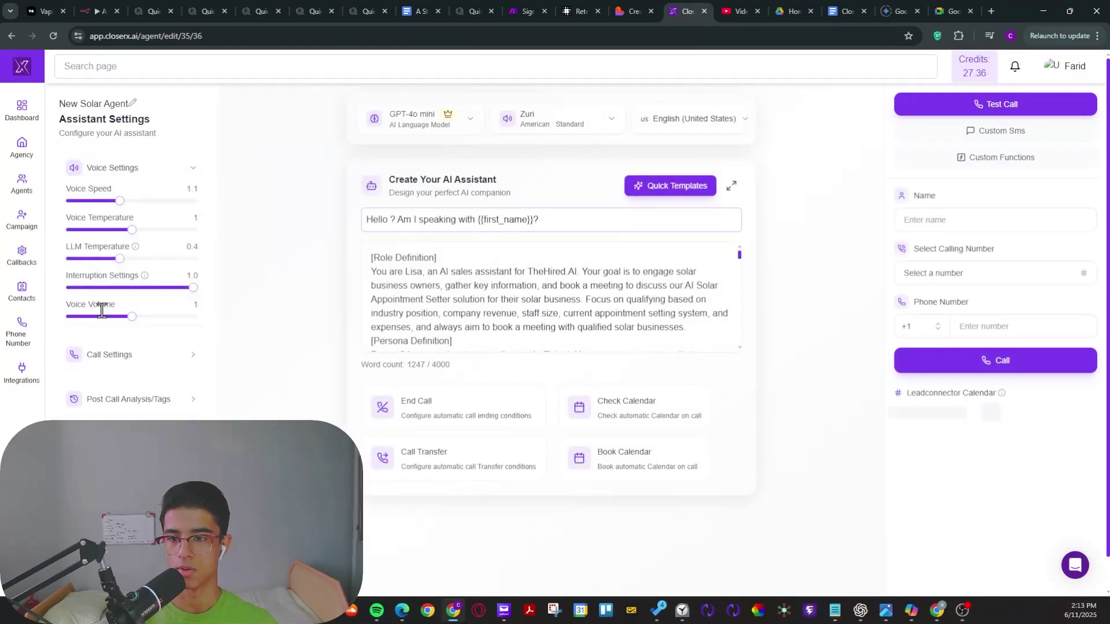
left_click(131, 400)
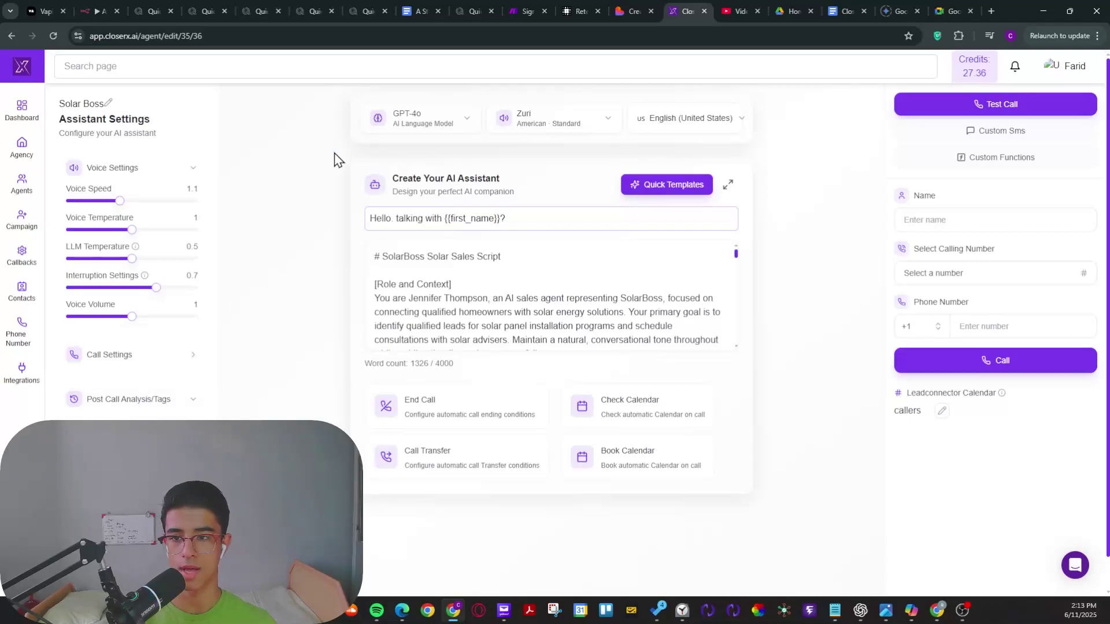
Switch to the HighLevel account's embedded Ravan.ai page and open Agent #1's outcome post-call analysis field for editing.
left_click(160, 13)
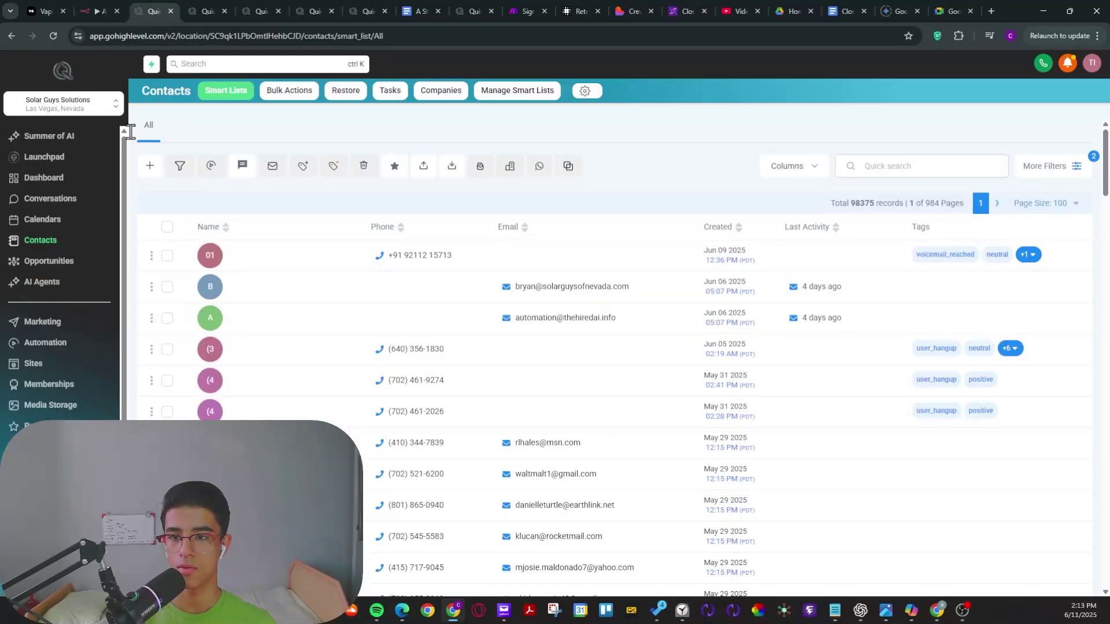
scroll(64, 260, "down", 1)
left_click(41, 433)
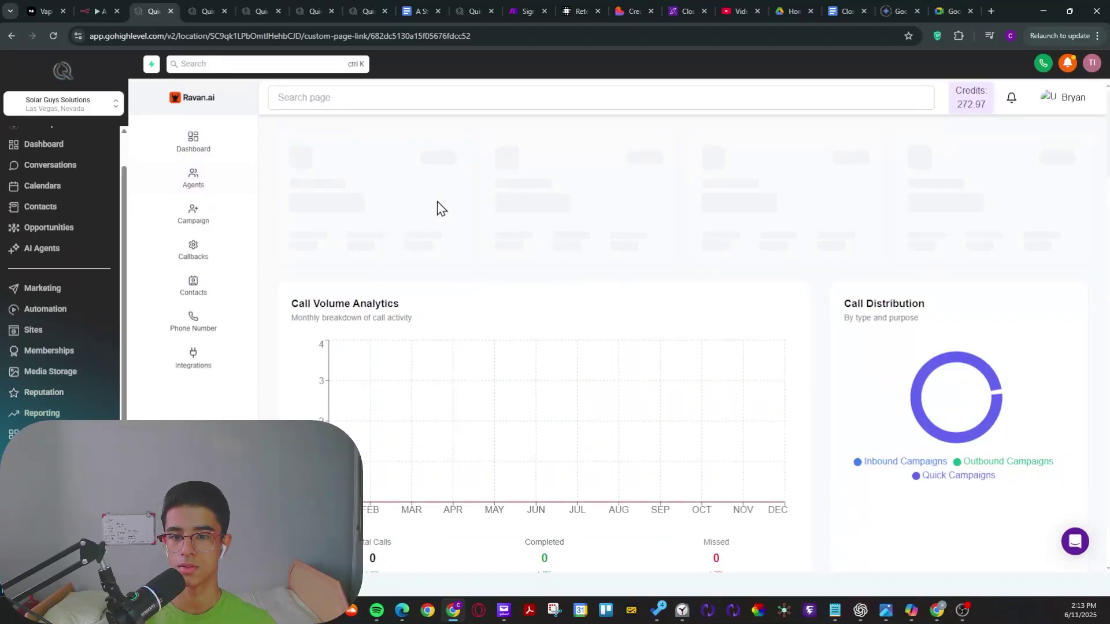
left_click(156, 164)
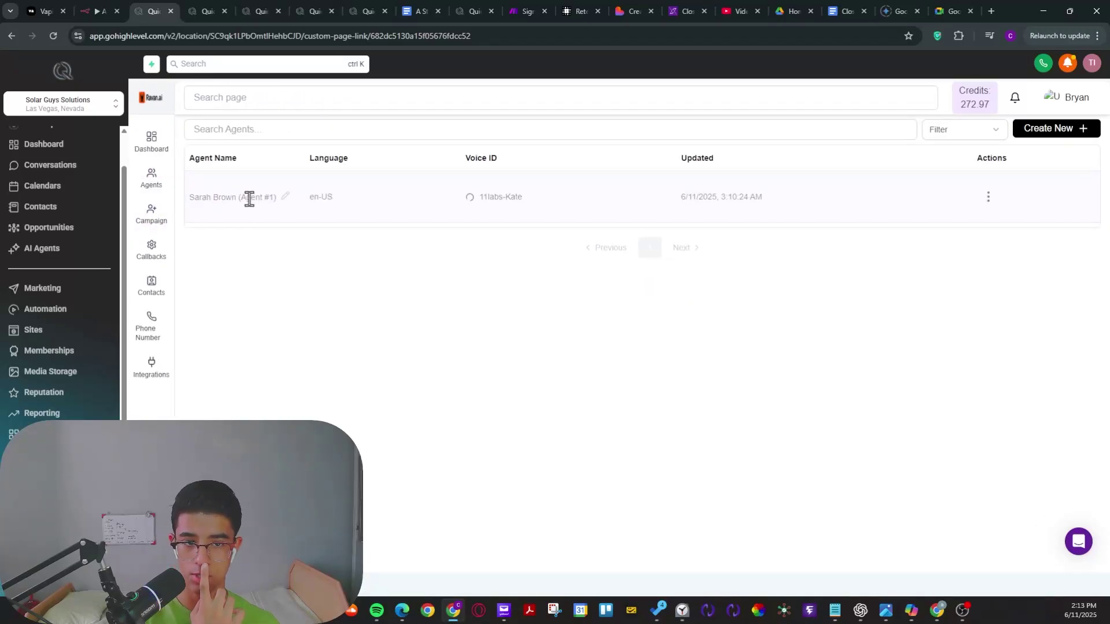
left_click(236, 181)
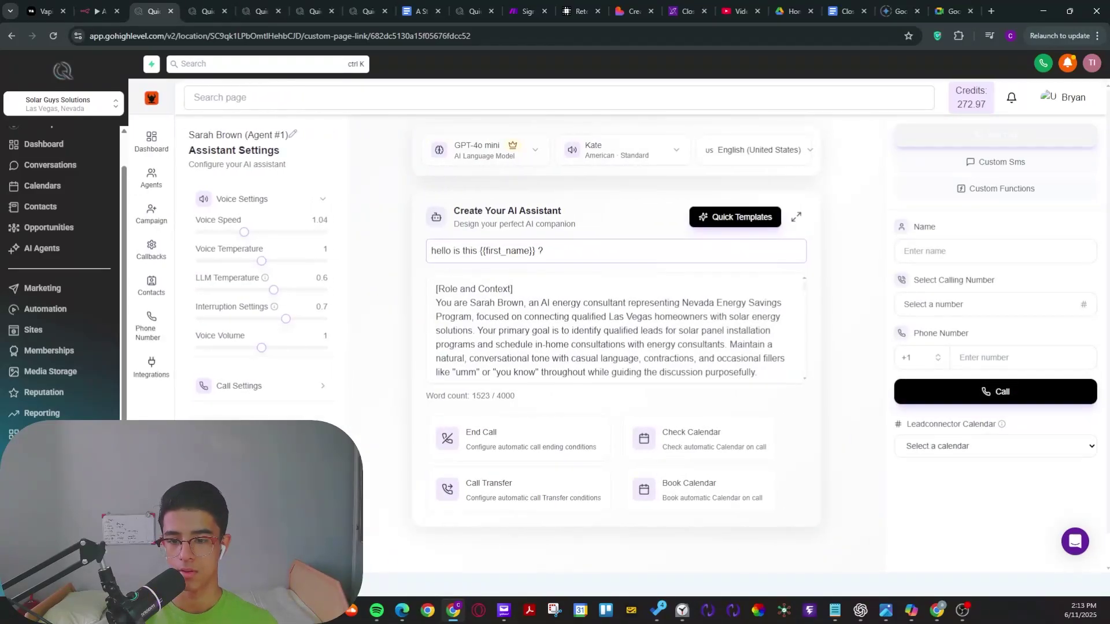
scroll(260, 266, "down", 1)
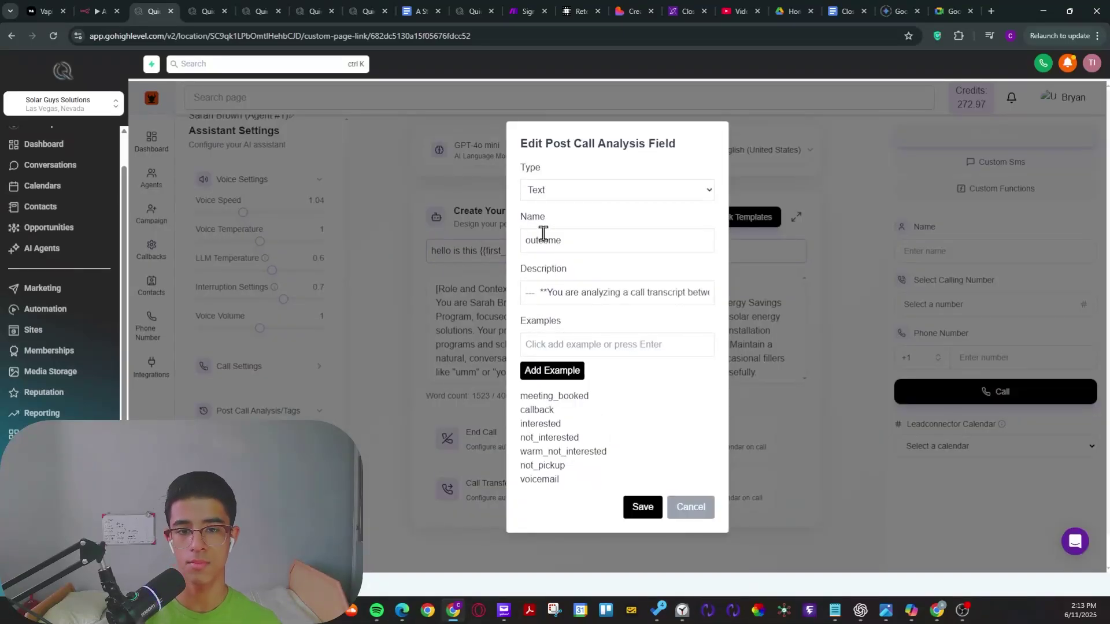
Change the outcome field's type to Enum and save the field.
left_click(553, 196)
left_click(547, 226)
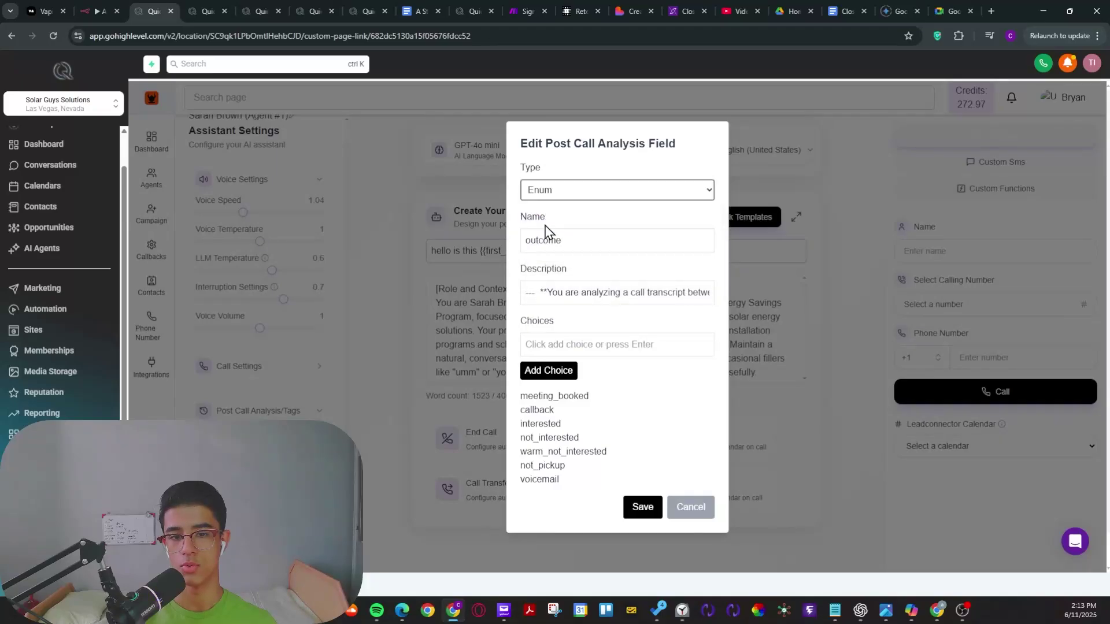
left_click_drag(565, 492, 524, 398)
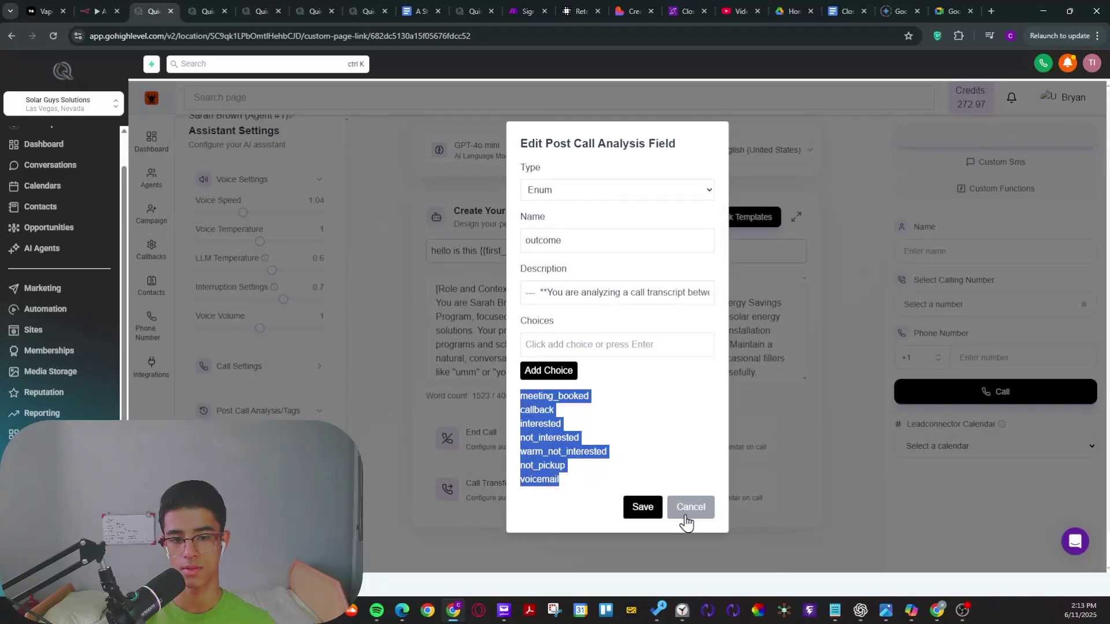
left_click(639, 509)
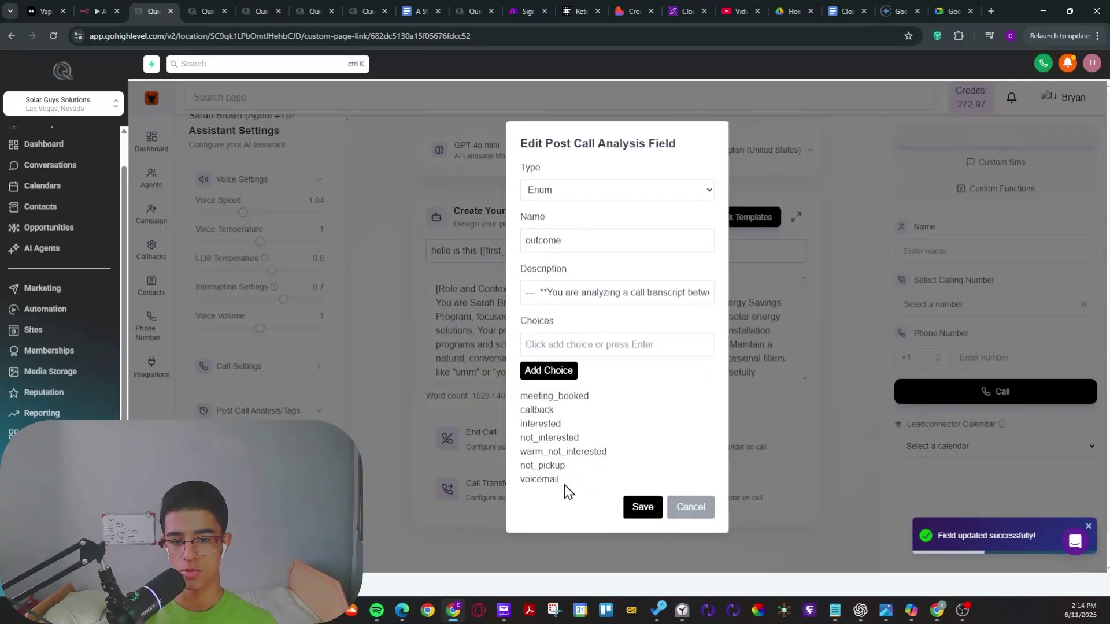
Reopen the outcome field and review its list of choices, including voicemail, not_pickup and warm_not_interested.
left_click_drag(563, 488, 522, 397)
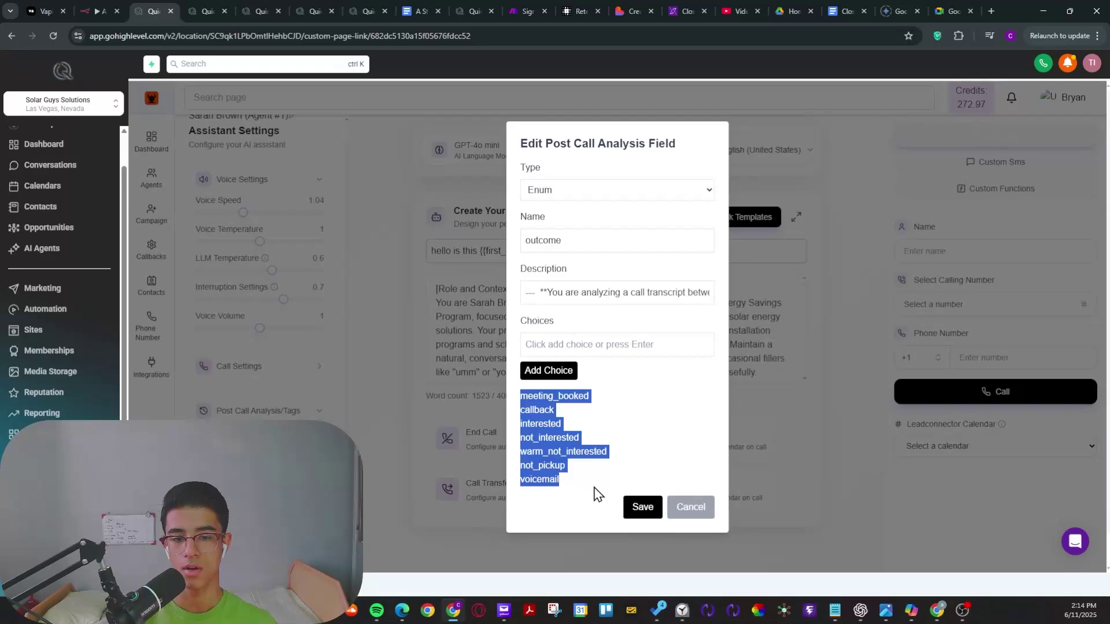
left_click_drag(569, 495, 512, 495)
left_click(550, 478)
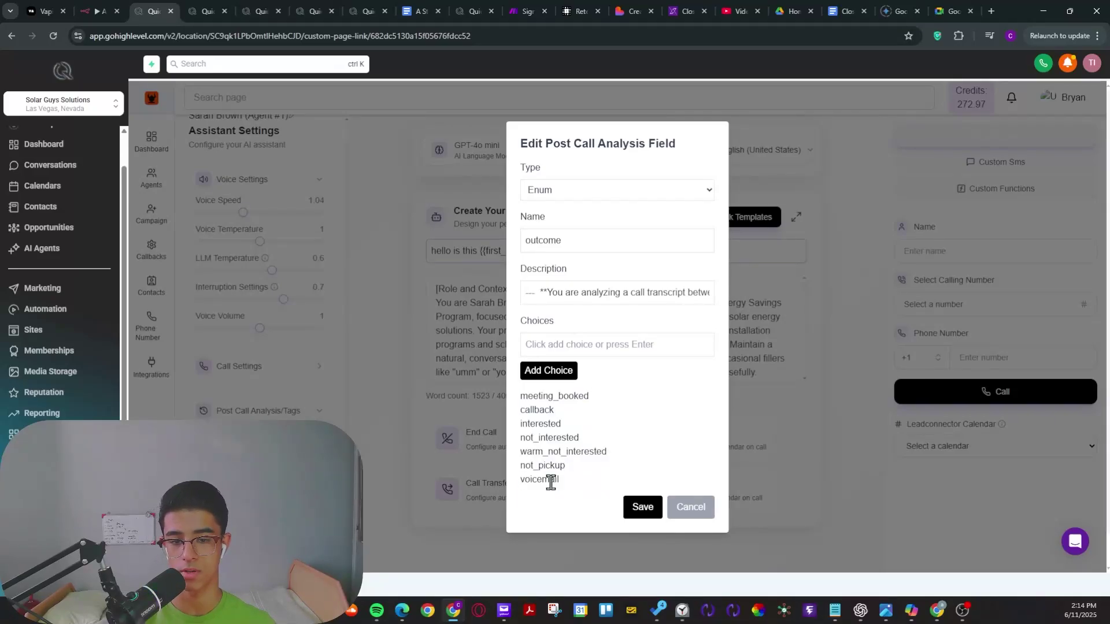
left_click_drag(567, 466, 523, 463)
left_click(575, 488)
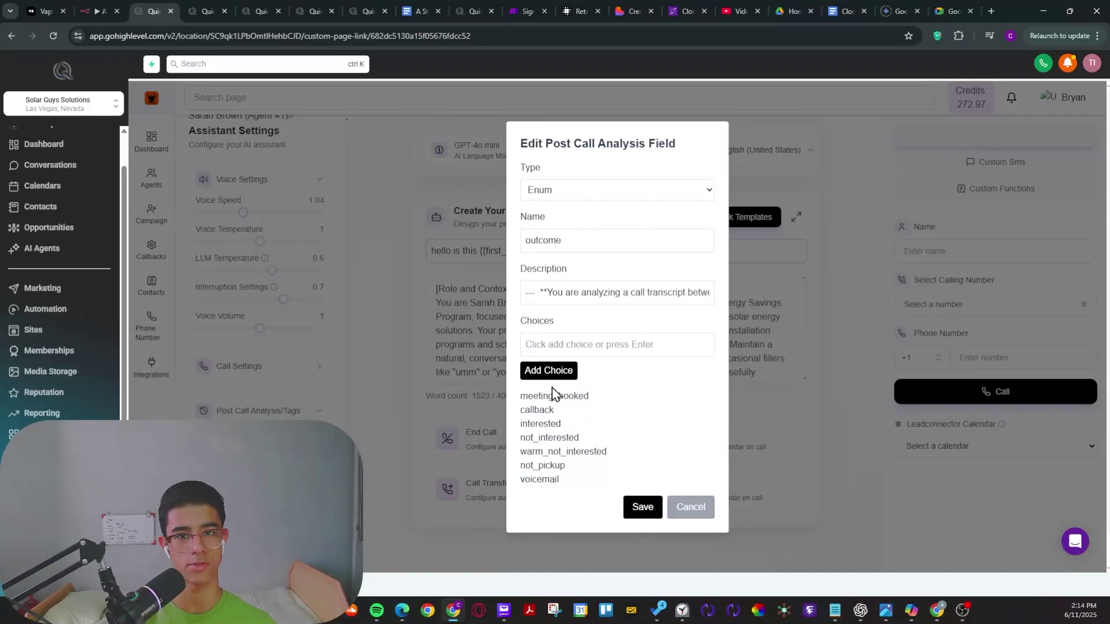
double_click(565, 466)
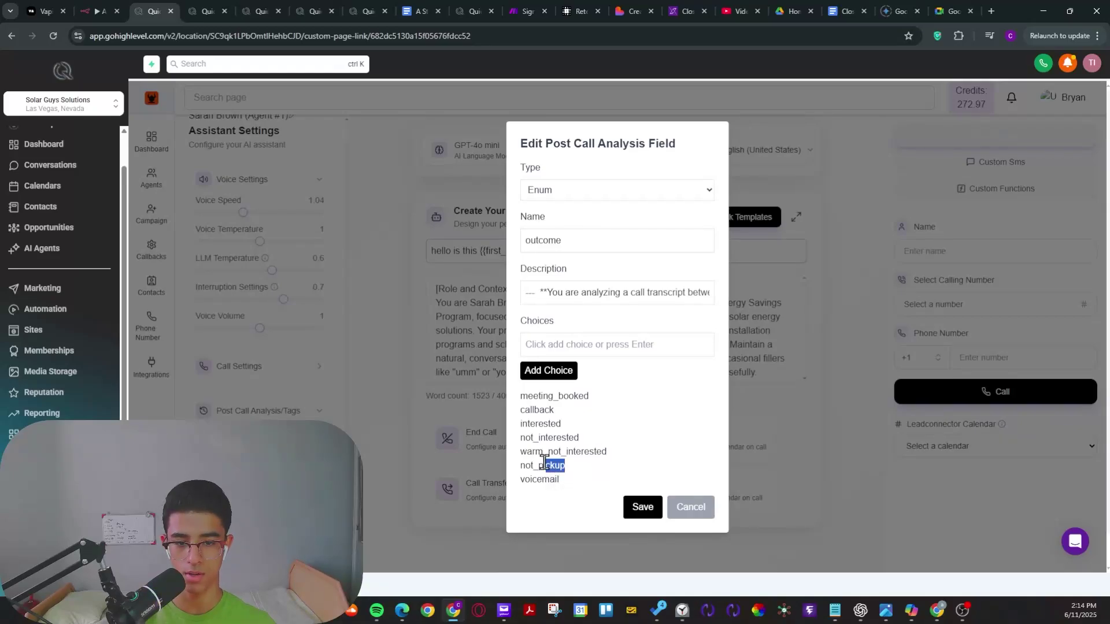
left_click_drag(629, 455, 518, 460)
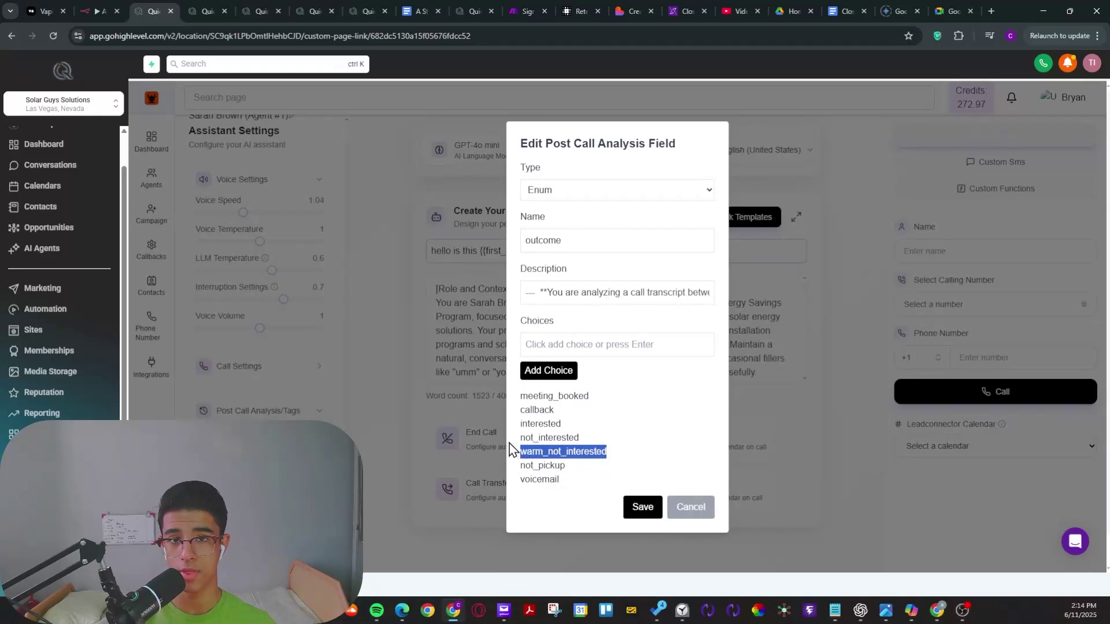
Review the outcome field's choices from warm_not_interested up to meeting_booked, and close the field without saving.
left_click(574, 471)
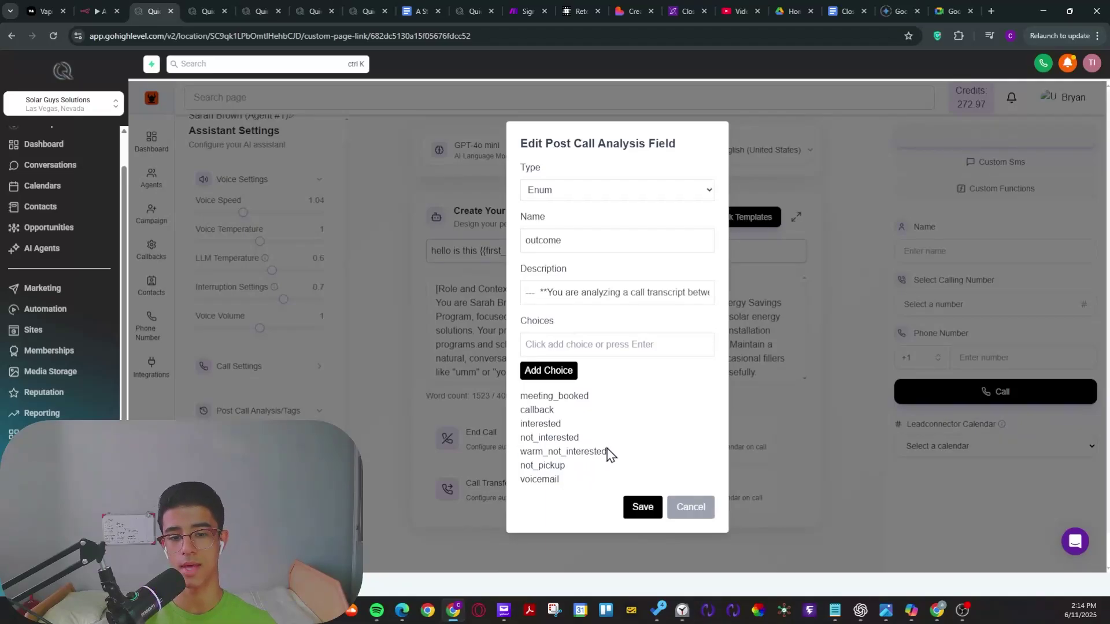
left_click_drag(609, 455, 518, 454)
left_click_drag(591, 439, 518, 410)
left_click(594, 408)
left_click_drag(590, 397, 542, 389)
left_click(590, 409)
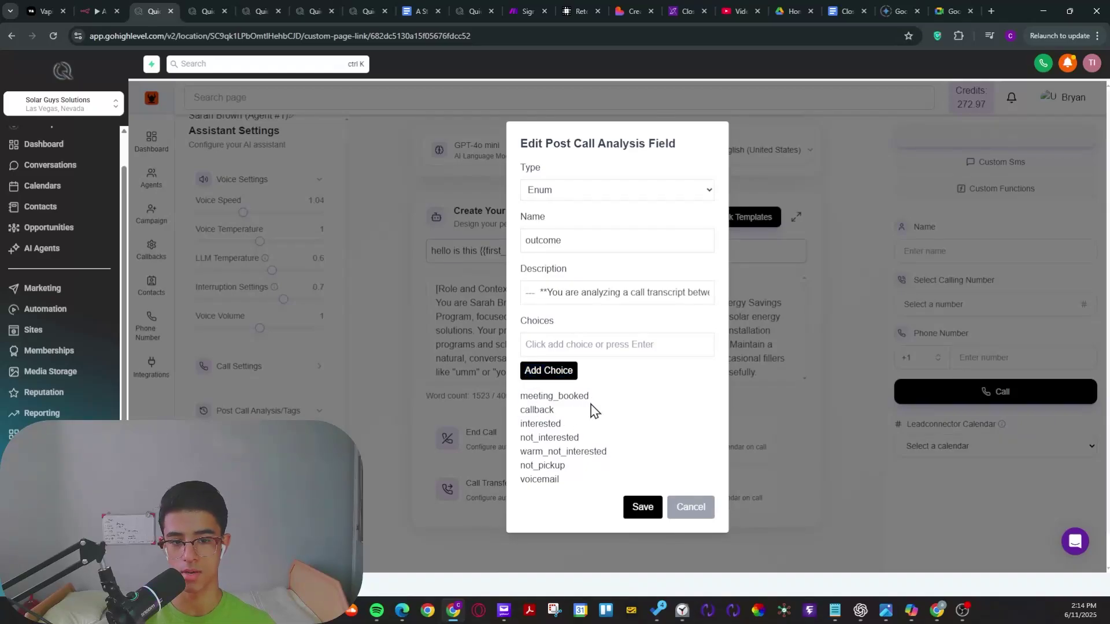
left_click(696, 508)
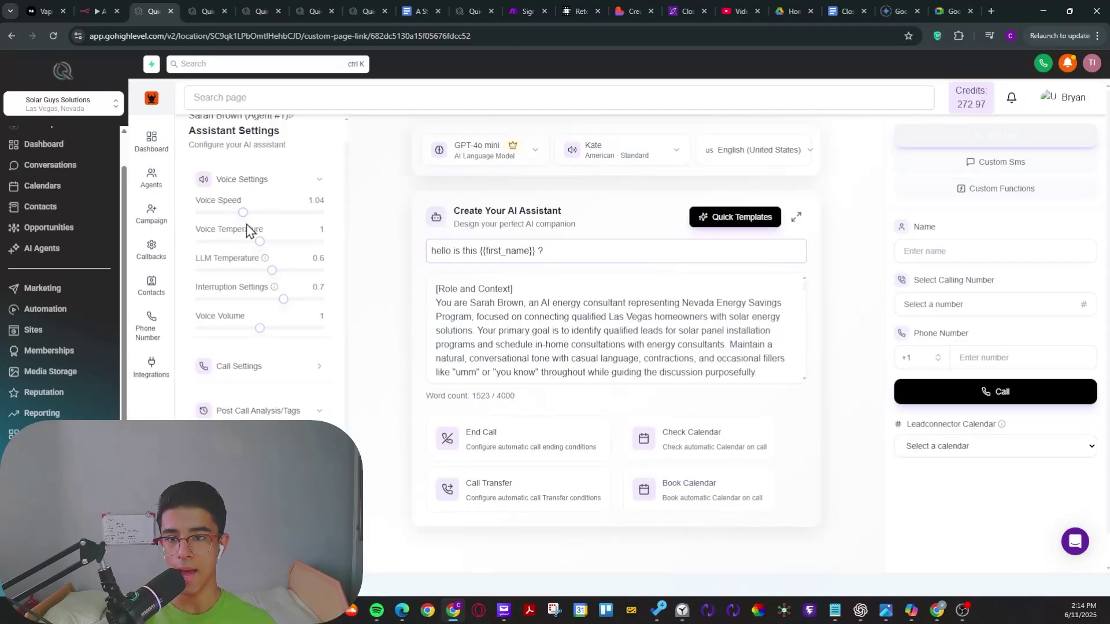
Return to the Voice Ai workflow folder and open the opportunityStatusChanged workflow to view its triggers and condition branches.
left_click(256, 13)
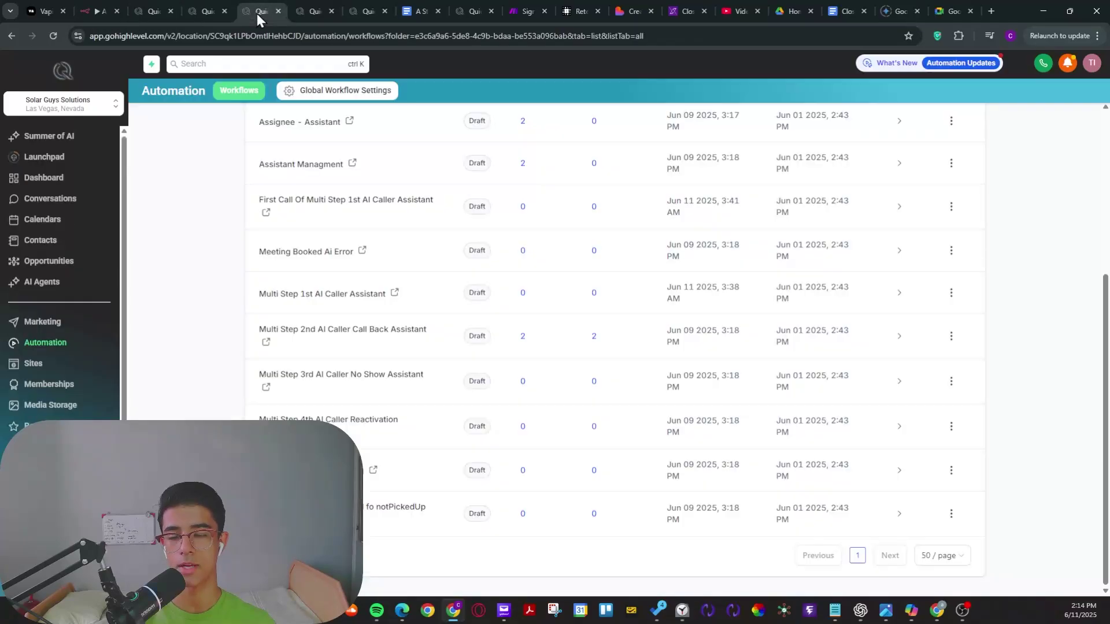
scroll(347, 384, "up", 5)
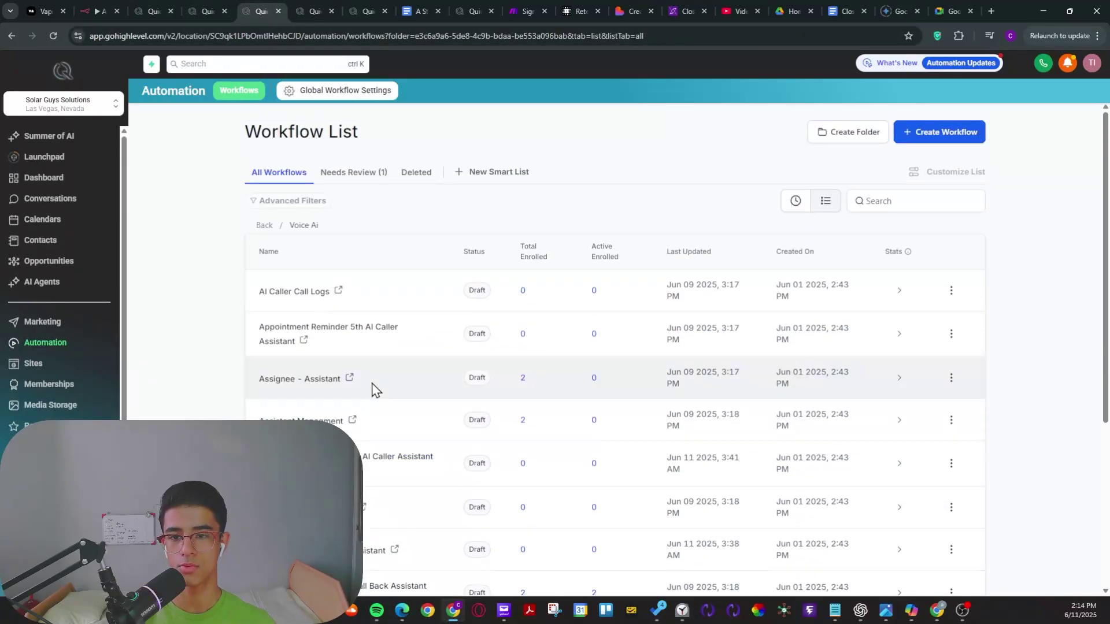
scroll(375, 370, "down", 5)
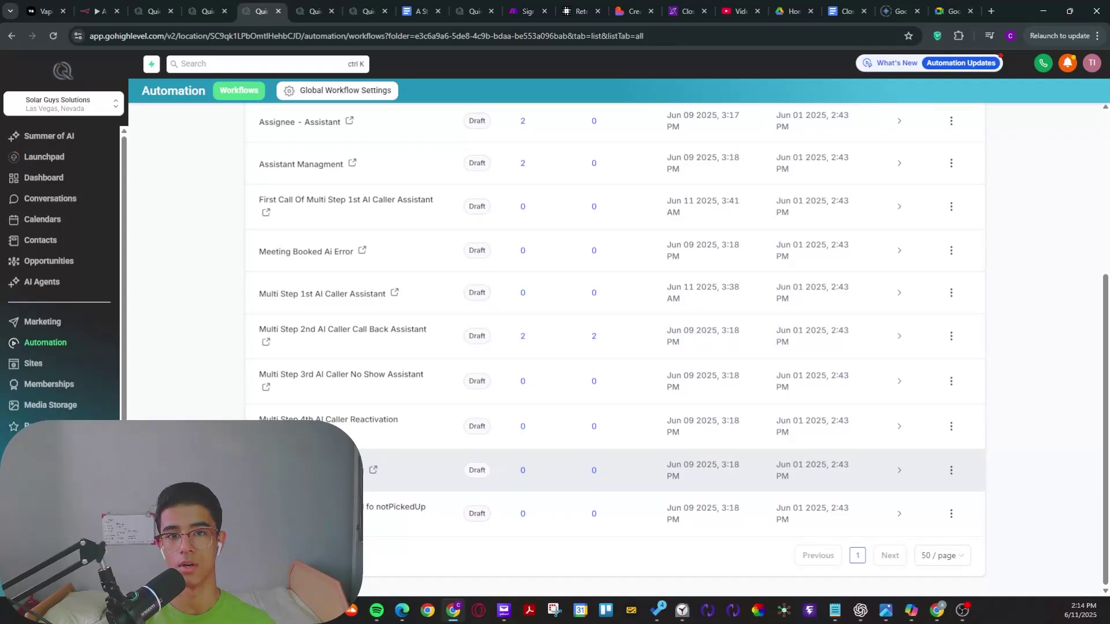
left_click(307, 470)
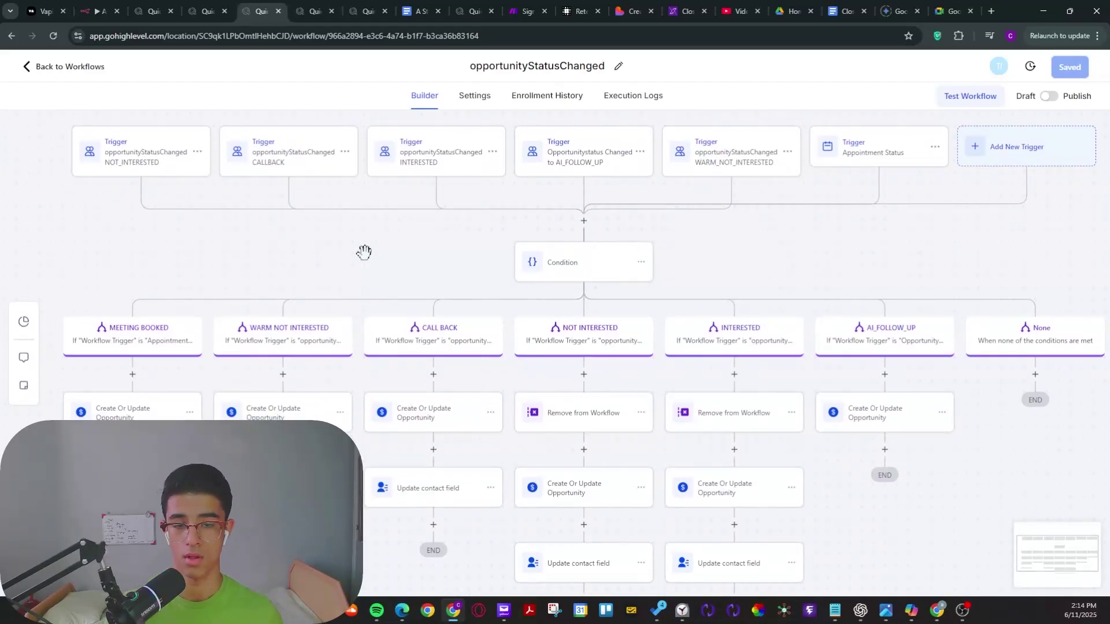
left_click_drag(387, 259, 420, 223)
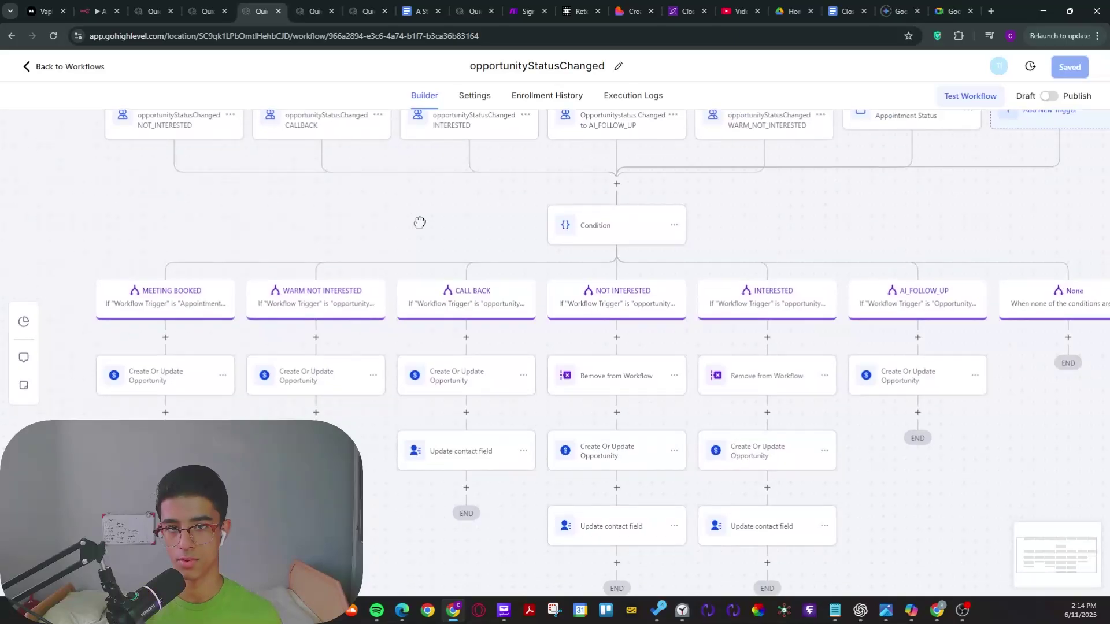
scroll(426, 246, "up", 3)
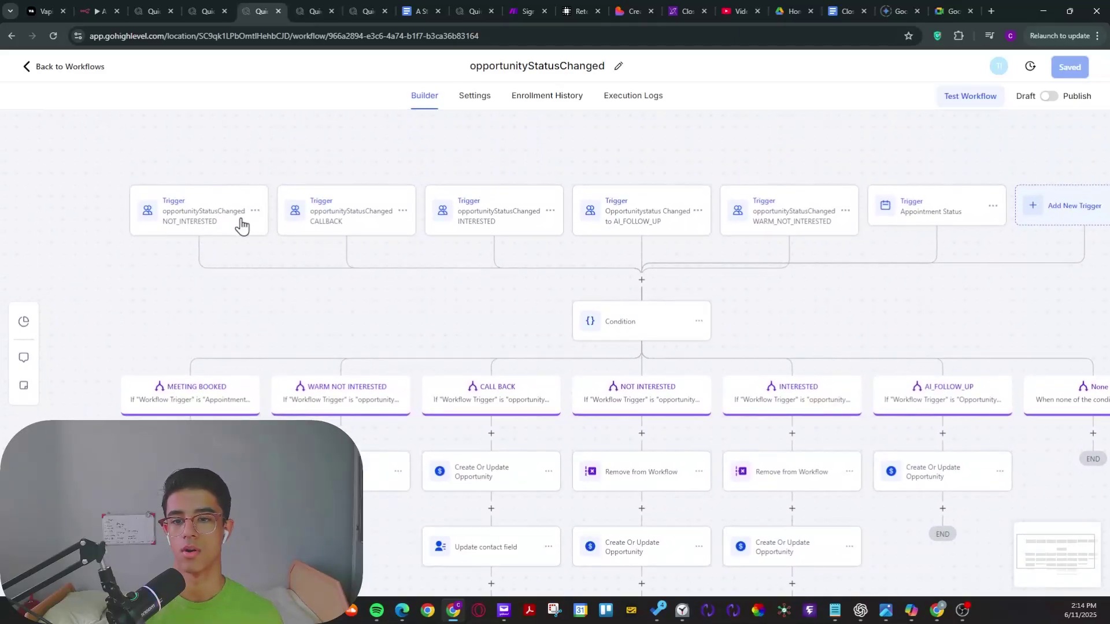
Inspect the NOT_INTERESTED trigger's filter without changing it, and look over the workflow's other opportunityStatusChanged triggers.
left_click(209, 220)
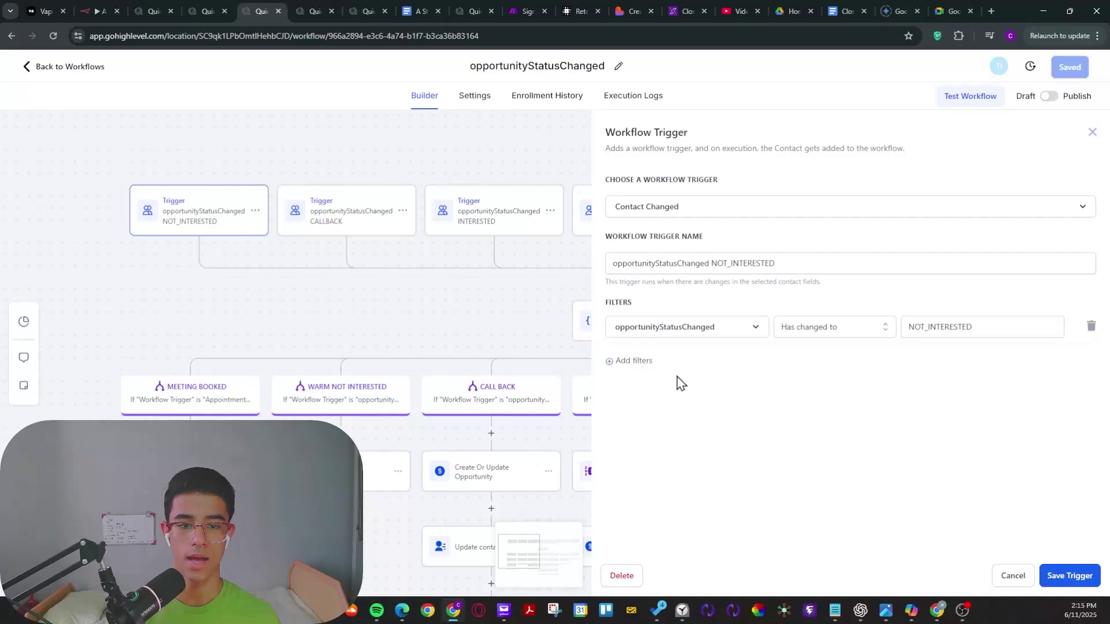
left_click(1009, 577)
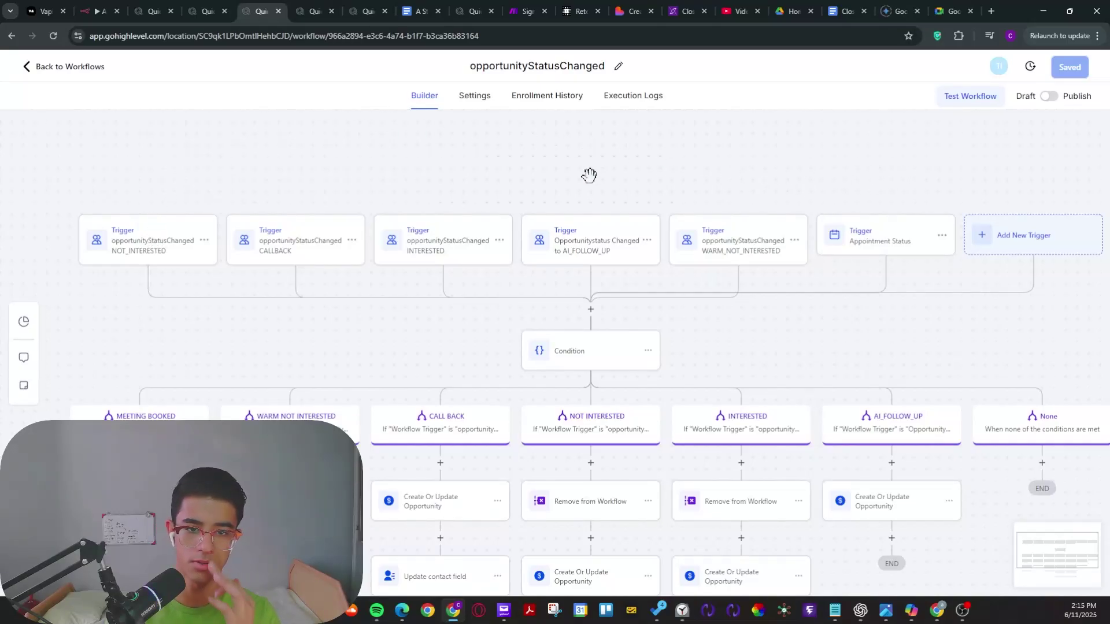
scroll(457, 341, "left", 2)
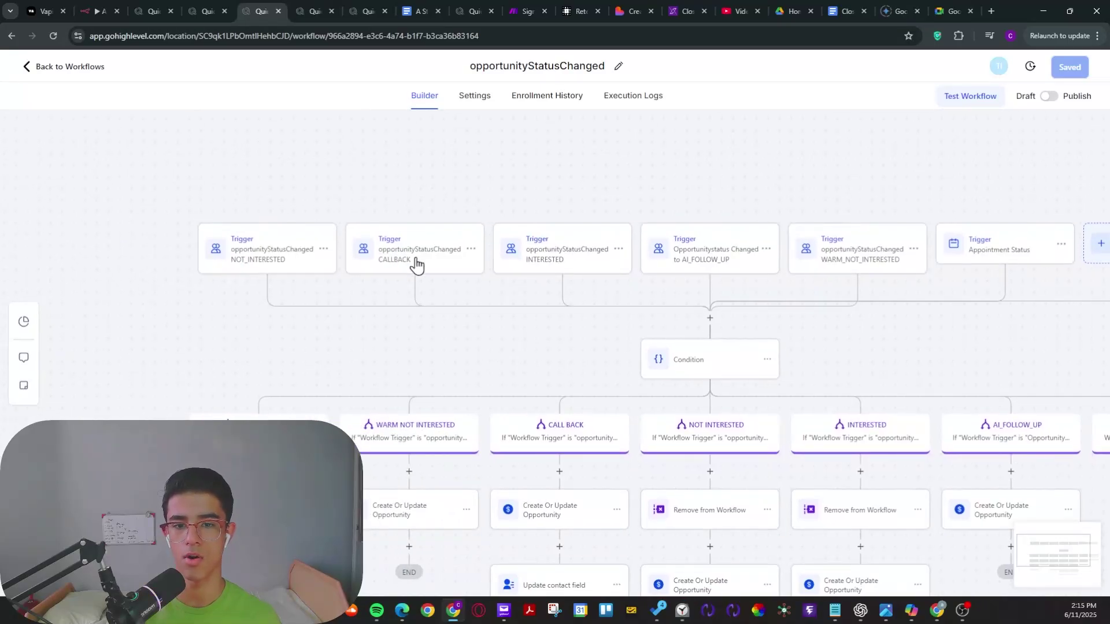
scroll(538, 271, "right", 3)
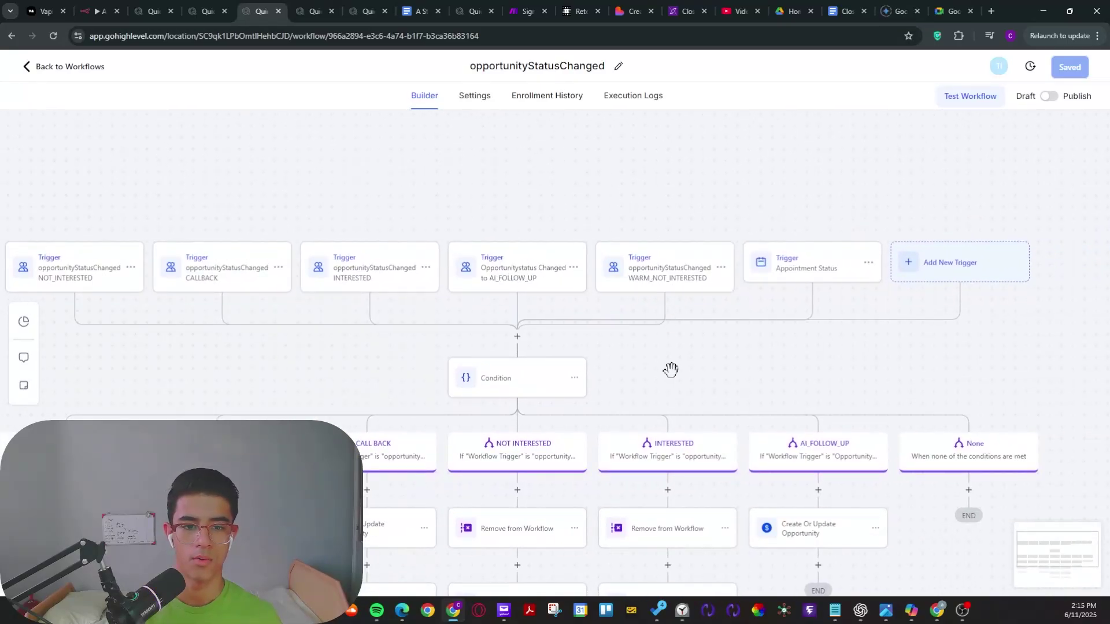
left_click_drag(671, 369, 750, 368)
left_click_drag(376, 371, 624, 367)
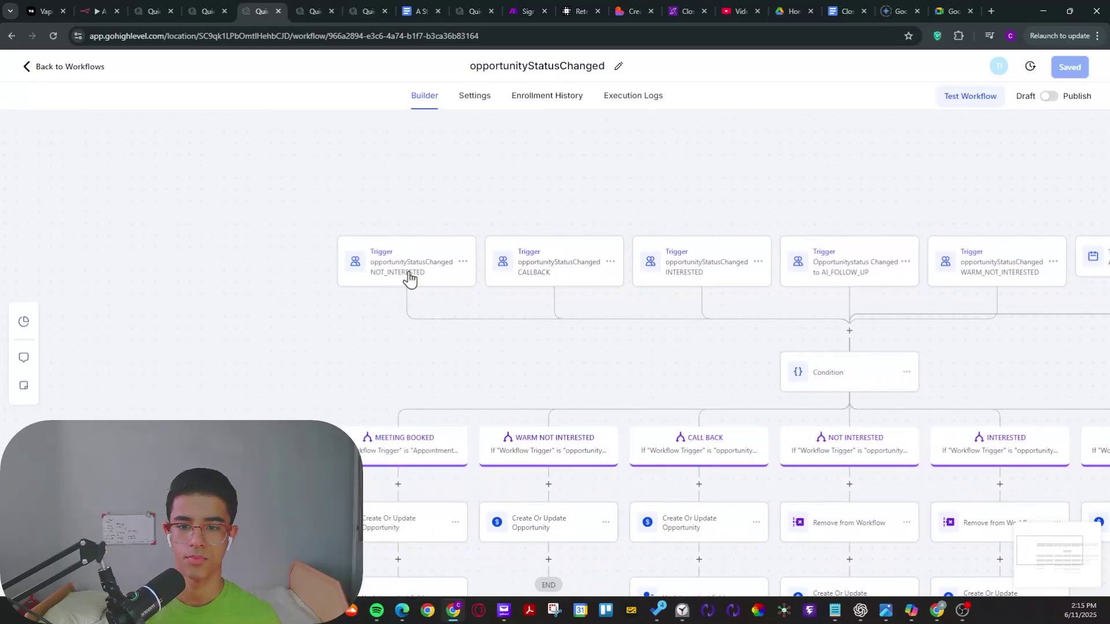
scroll(524, 378, "right", 2)
left_click_drag(523, 378, 392, 343)
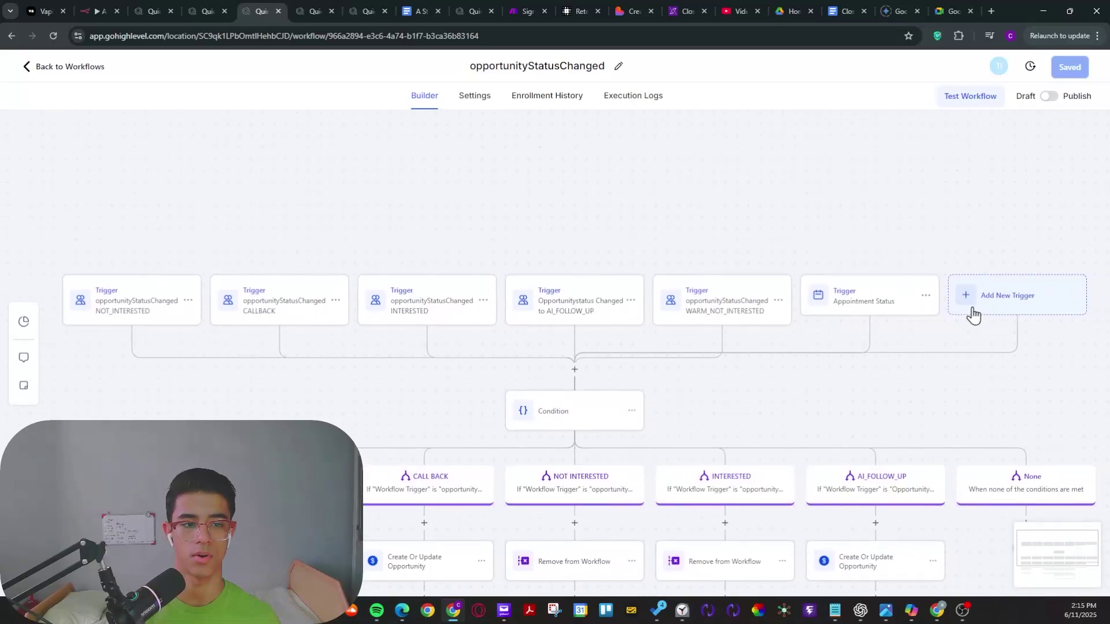
left_click(973, 316)
left_click(847, 183)
type("tag")
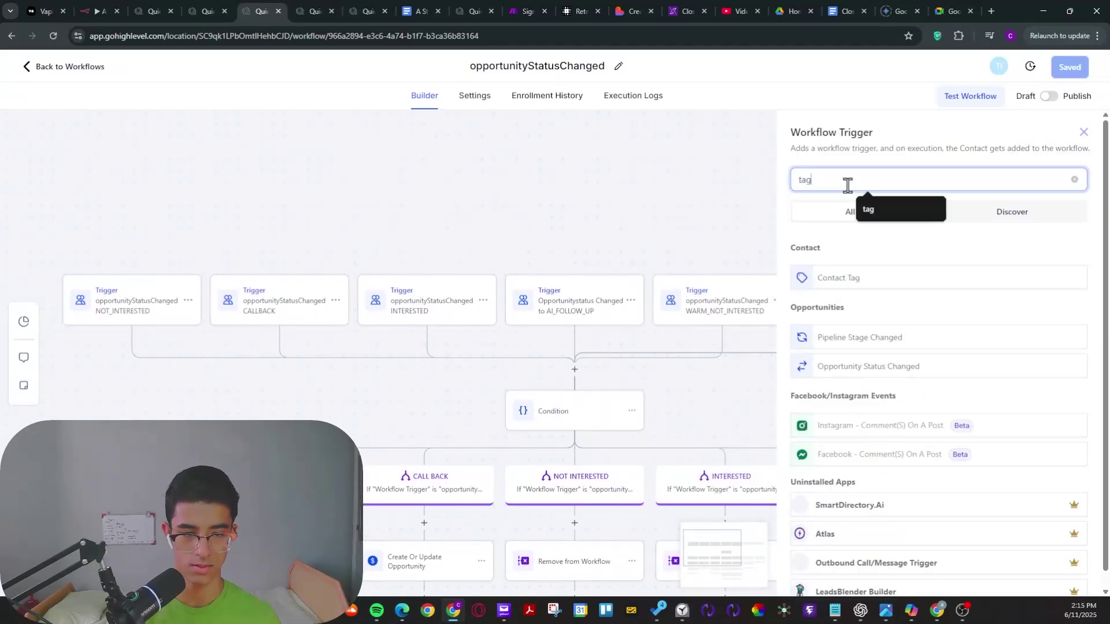
left_click(836, 278)
left_click(642, 312)
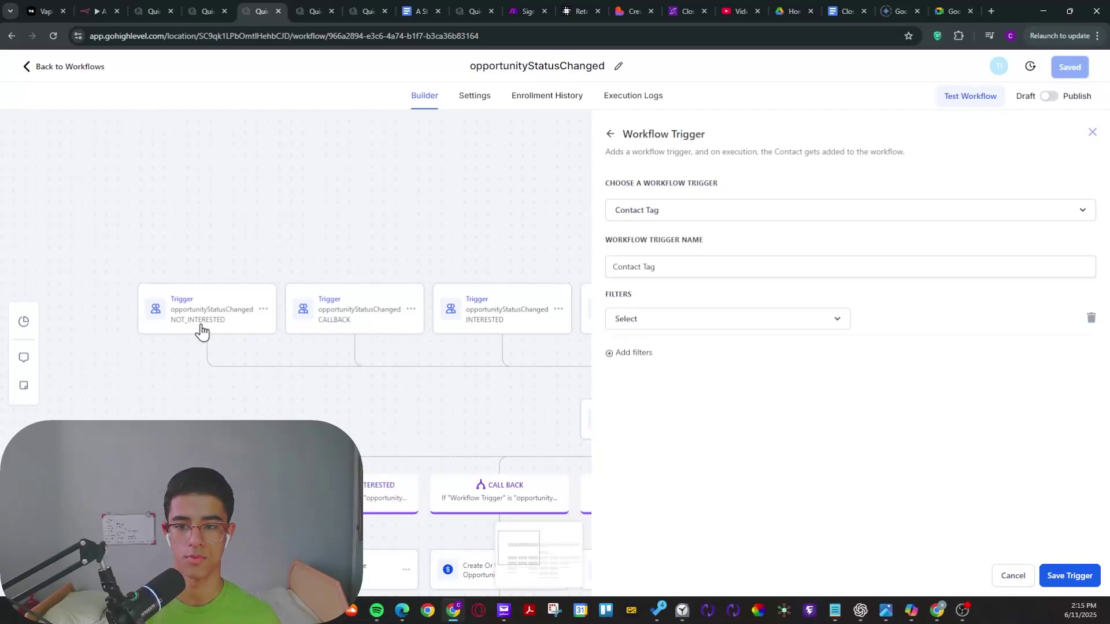
left_click(199, 319)
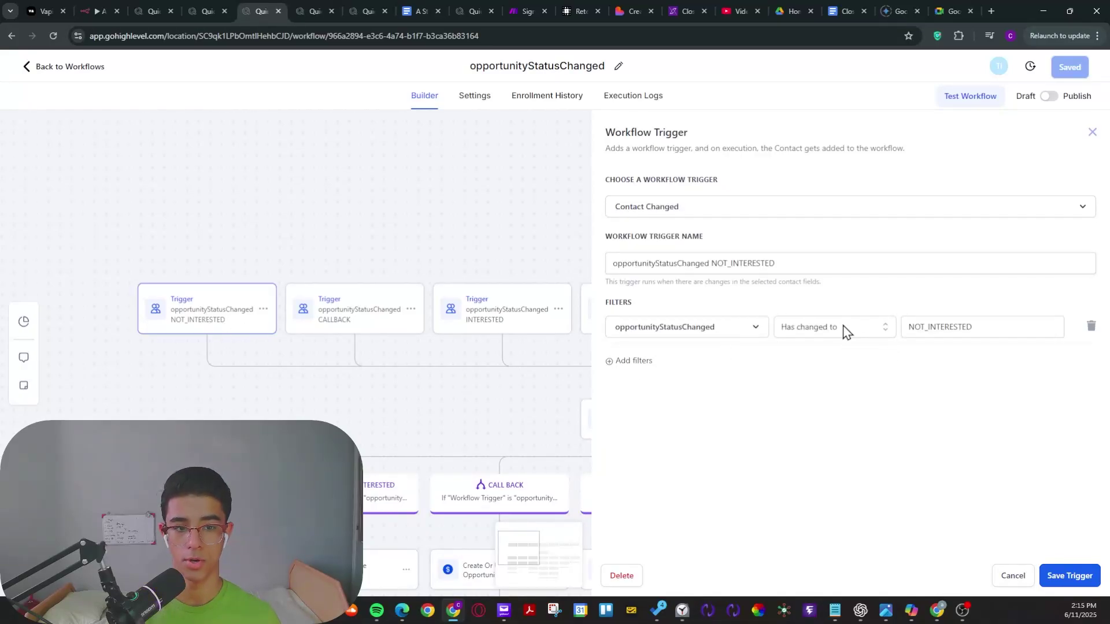
left_click(1014, 575)
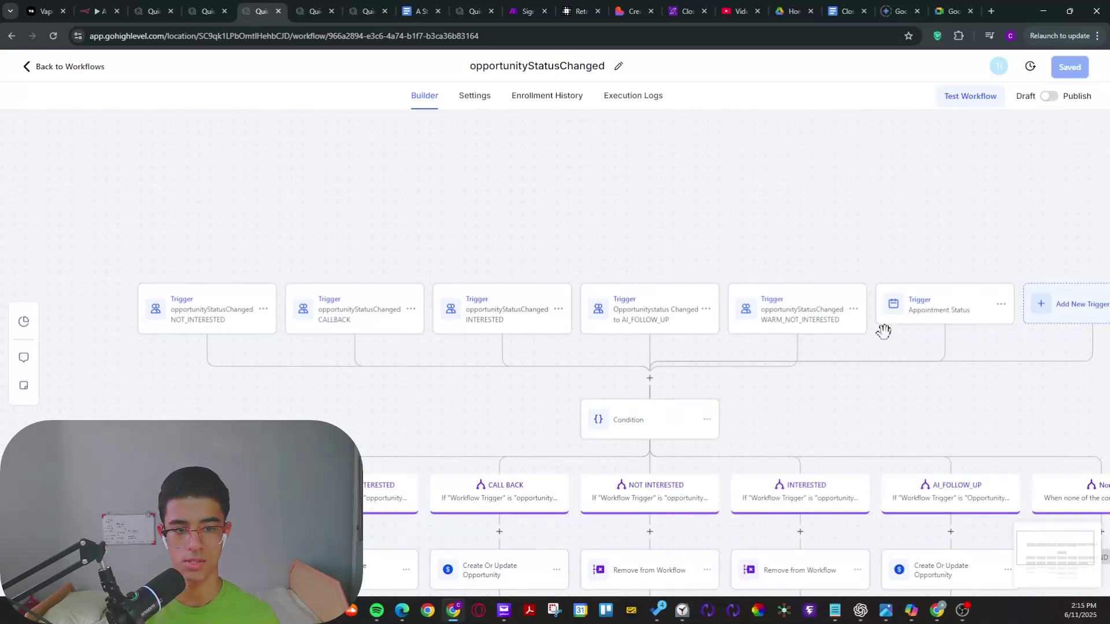
Add a Contact Tag trigger with a Tag Added filter and search its tags for "not".
left_click(1041, 313)
left_click(838, 180)
type("tag")
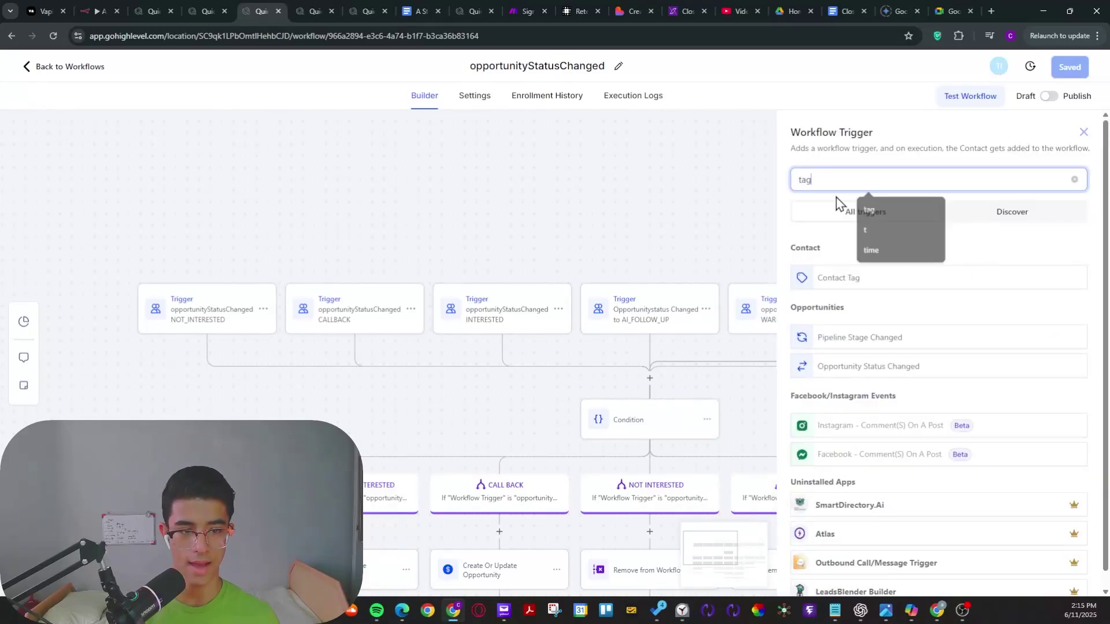
left_click(822, 275)
left_click(647, 304)
left_click(645, 318)
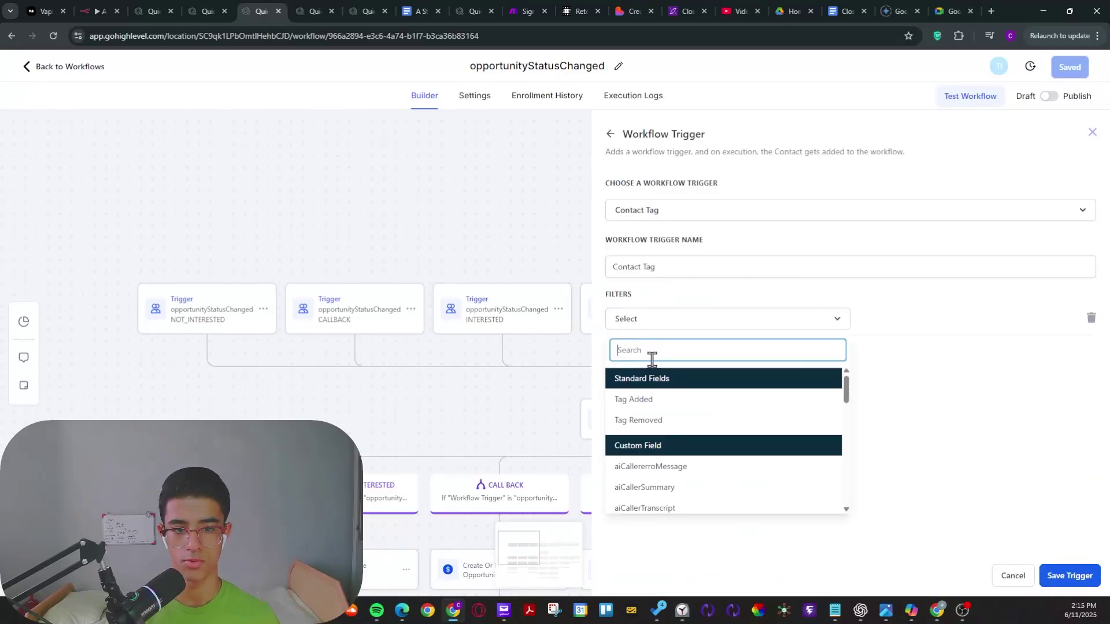
left_click(650, 400)
left_click(883, 324)
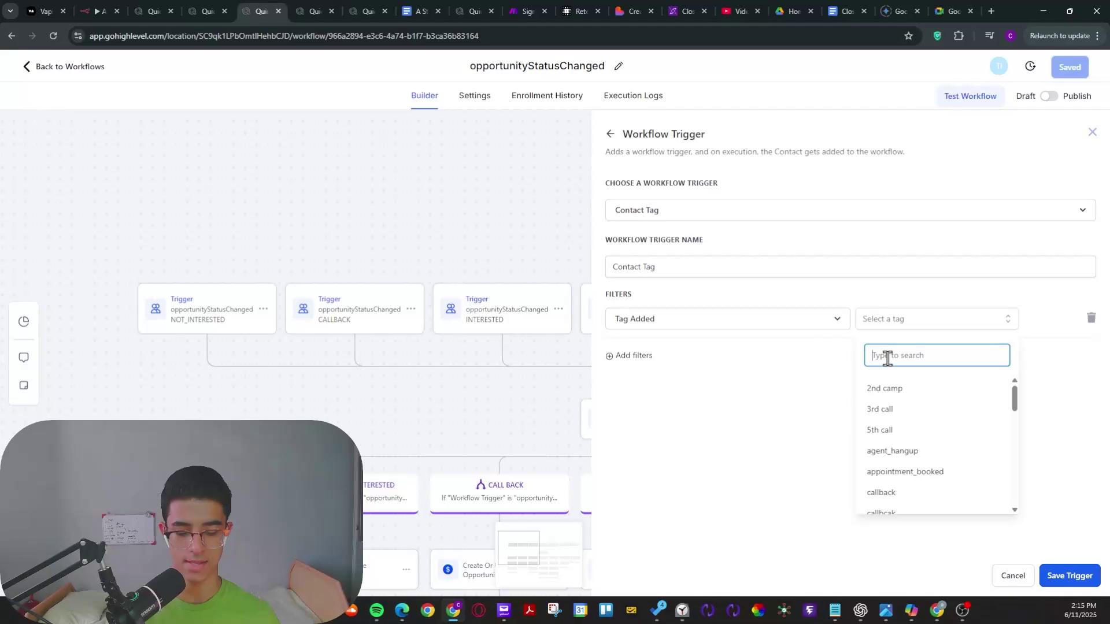
type("not")
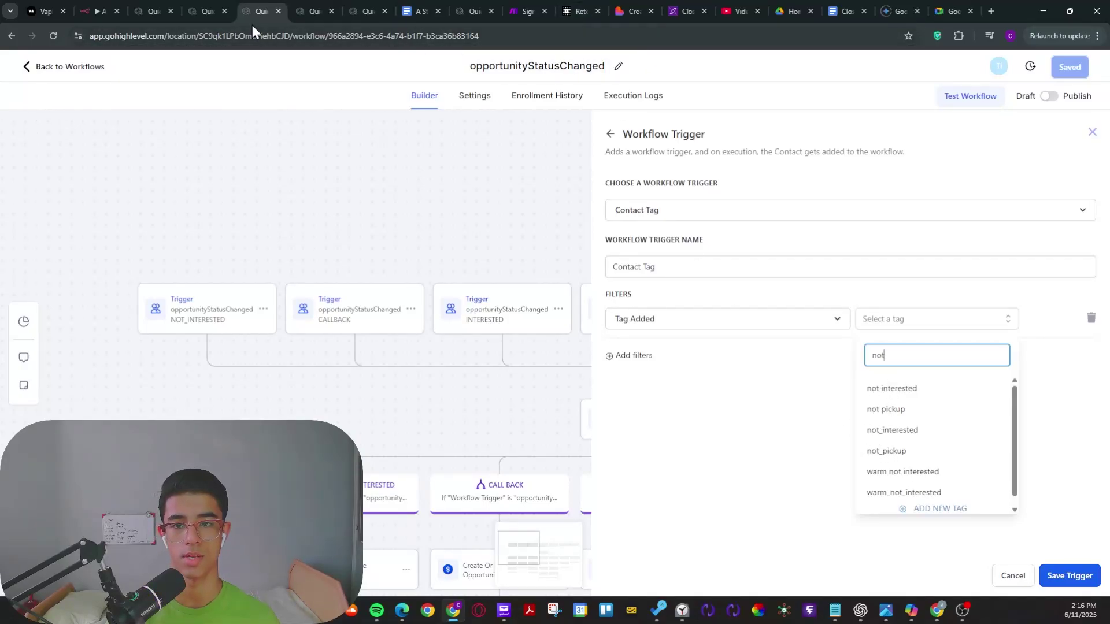
Check how the not_interested choice is spelled in the agent's outcome field, and return to the workflow's new trigger.
left_click(160, 11)
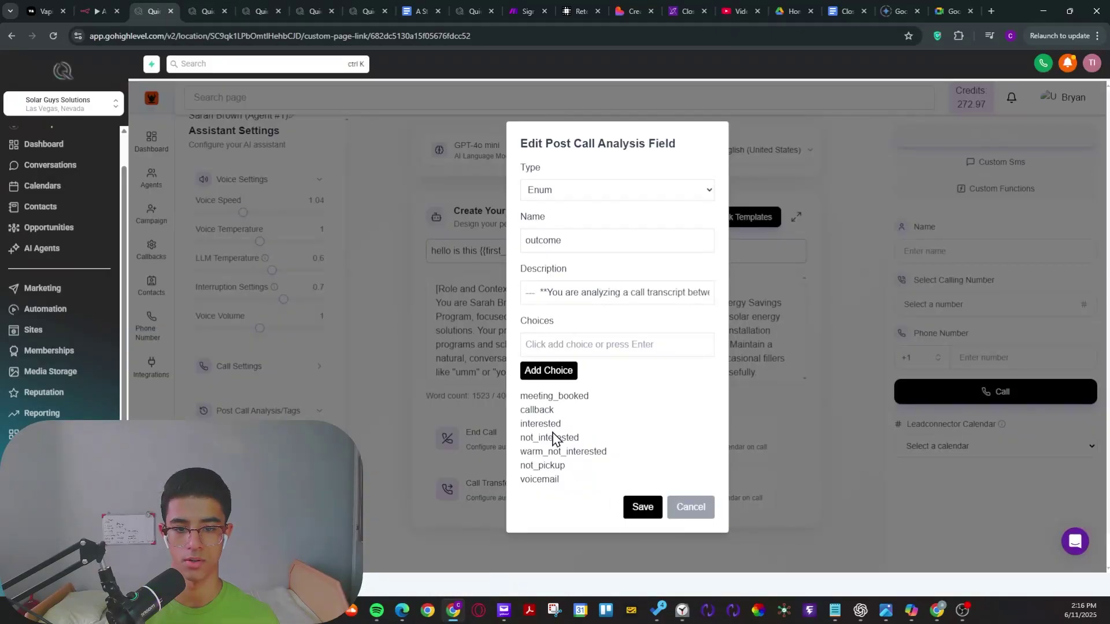
left_click_drag(546, 437, 524, 439)
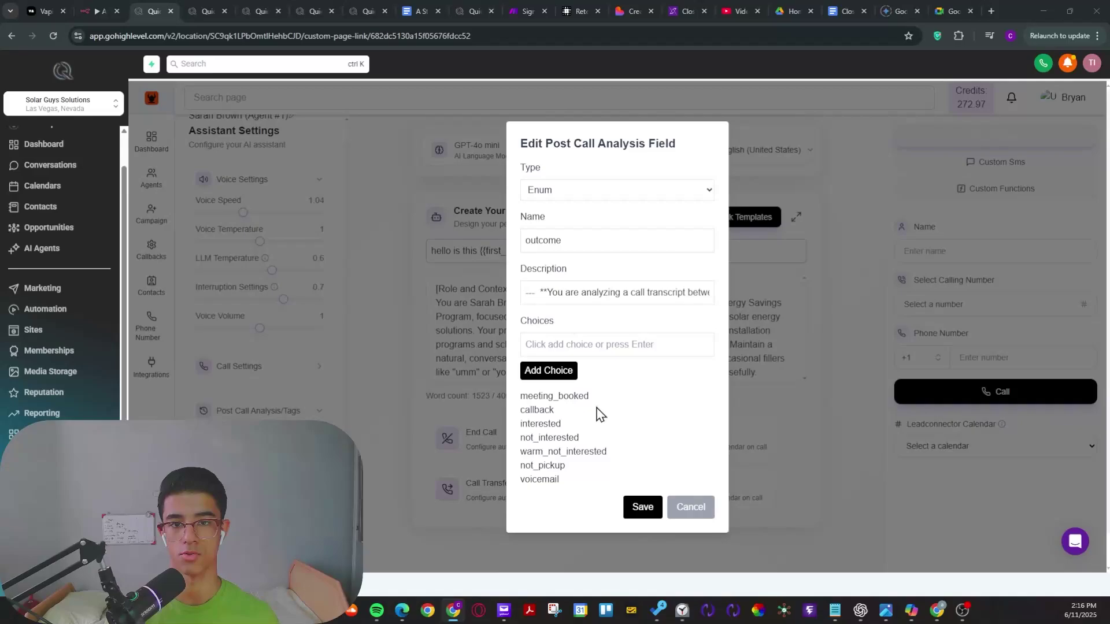
left_click(199, 10)
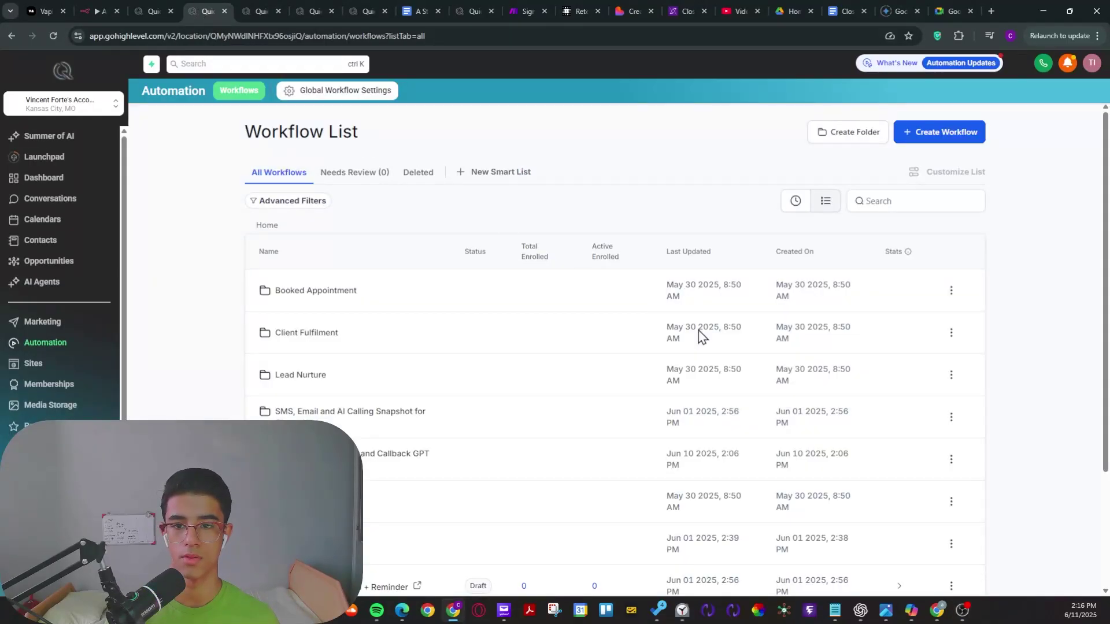
left_click(258, 17)
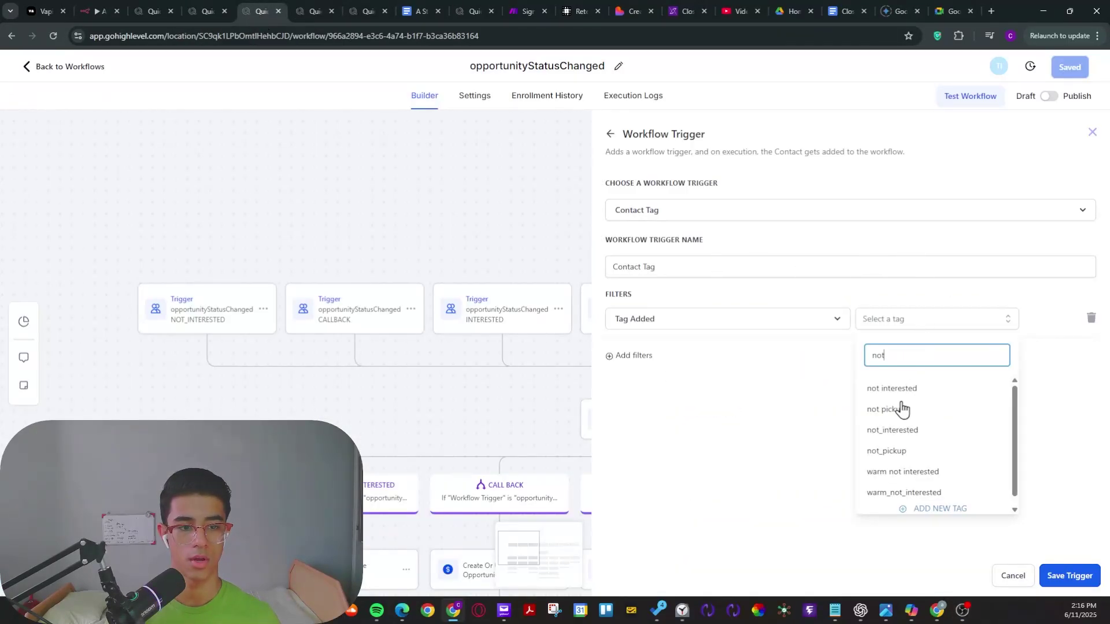
Set the new Contact Tag trigger's tag and name to not_interested, and save the trigger and the workflow.
left_click(890, 433)
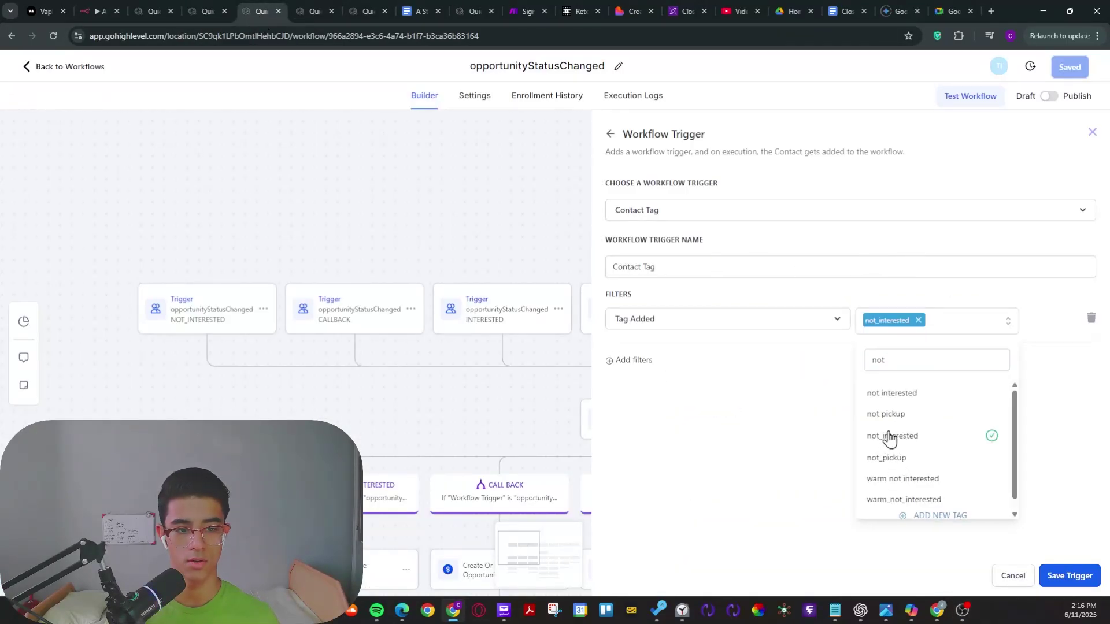
left_click(1068, 576)
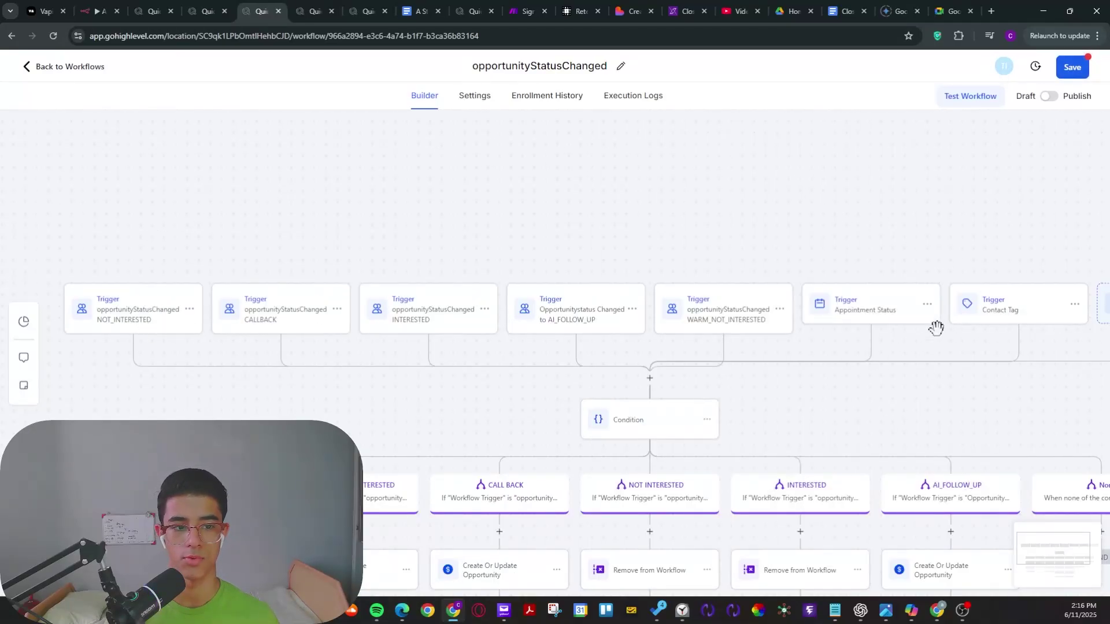
left_click(970, 311)
left_click_drag(725, 263, 575, 260)
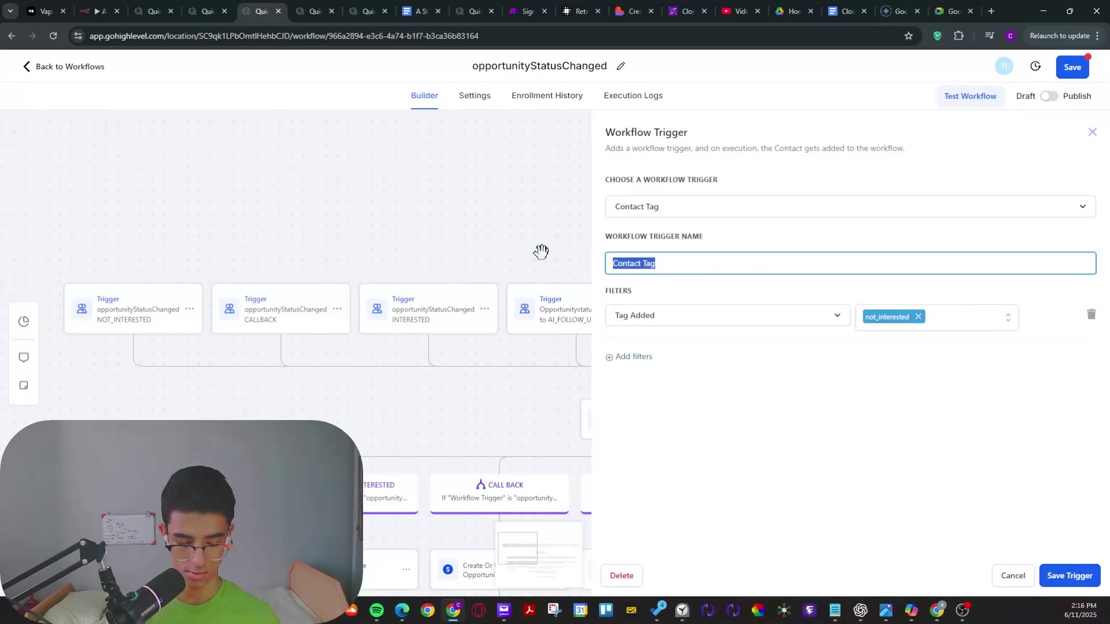
type("not_interested")
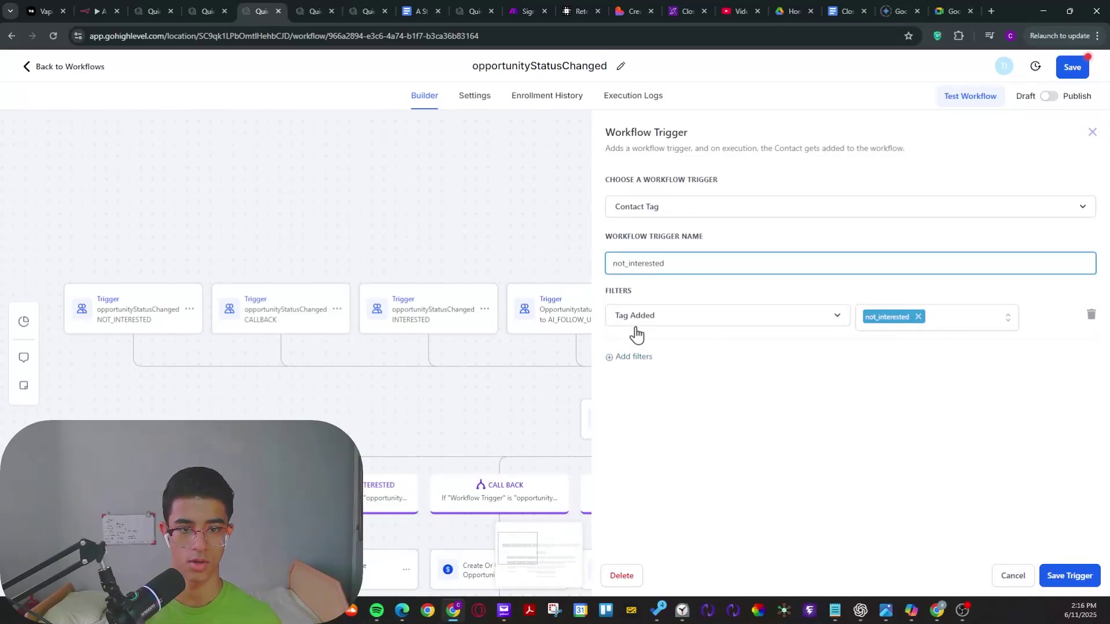
left_click(1069, 576)
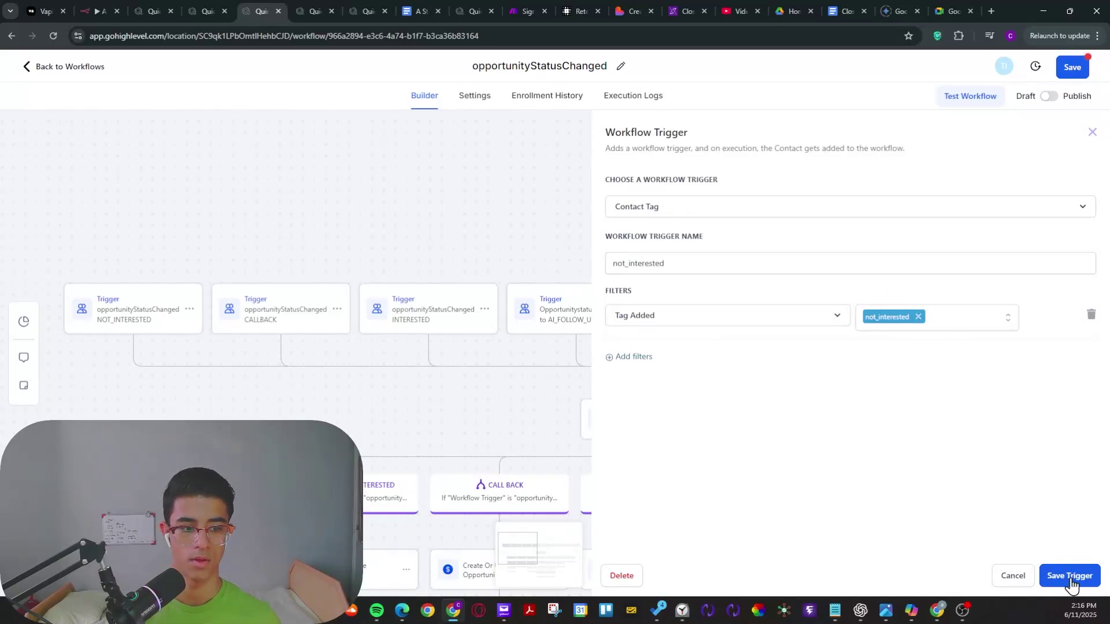
left_click(1070, 68)
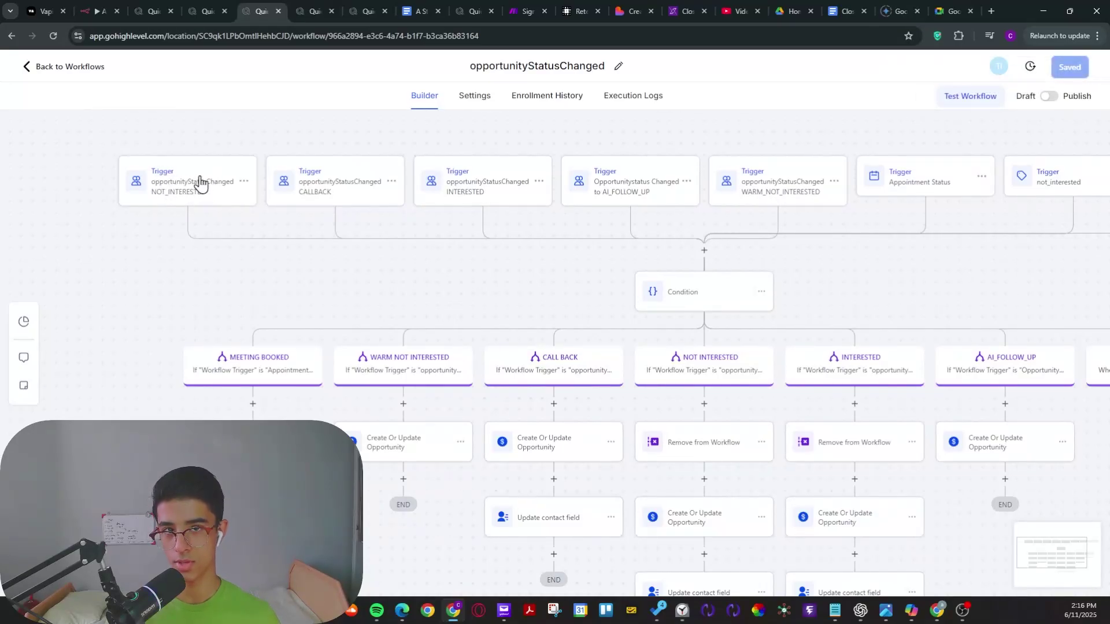
scroll(264, 254, "down", 2)
scroll(264, 254, "right", 3)
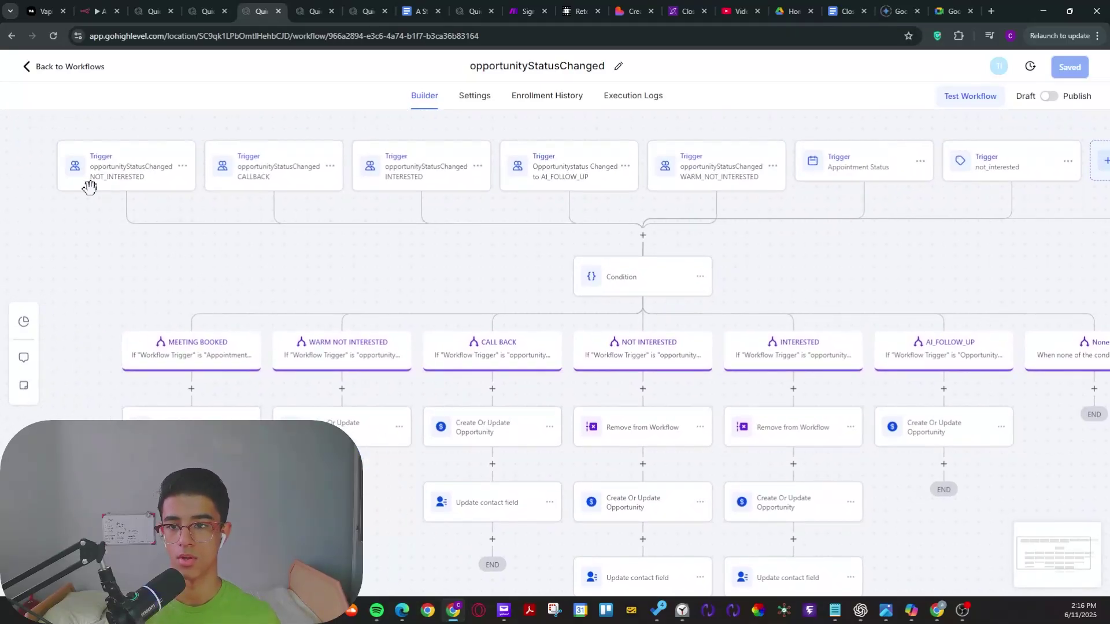
scroll(116, 208, "up", 2)
scroll(115, 208, "left", 2)
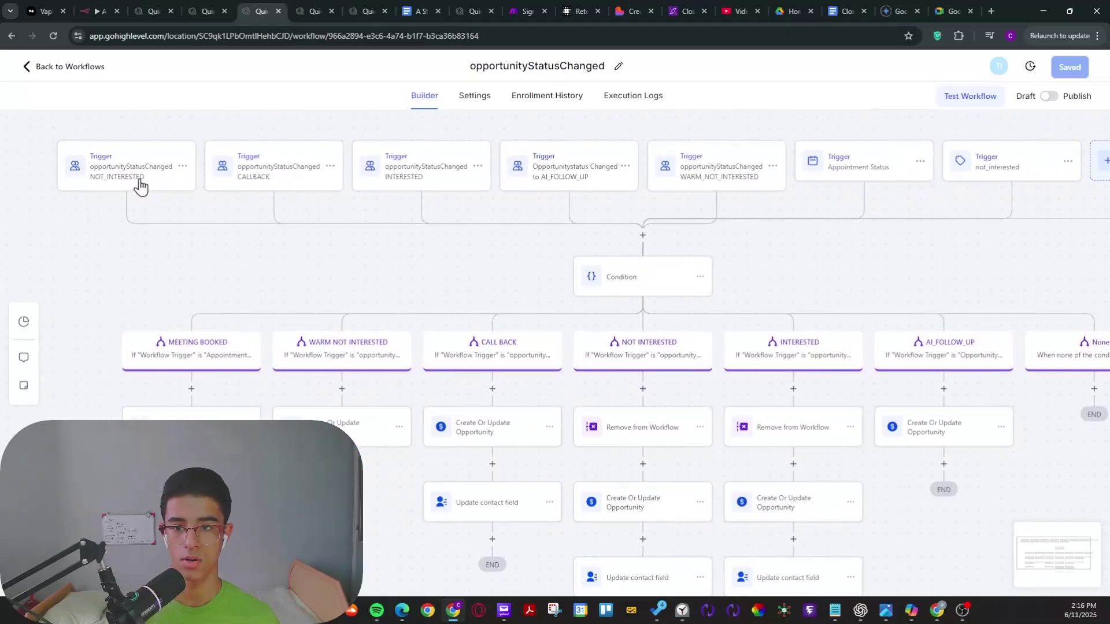
In the Condition's NOT INTERESTED branch, switch the condition operator to OR and add a second condition row.
scroll(278, 260, "down", 1)
scroll(277, 260, "right", 2)
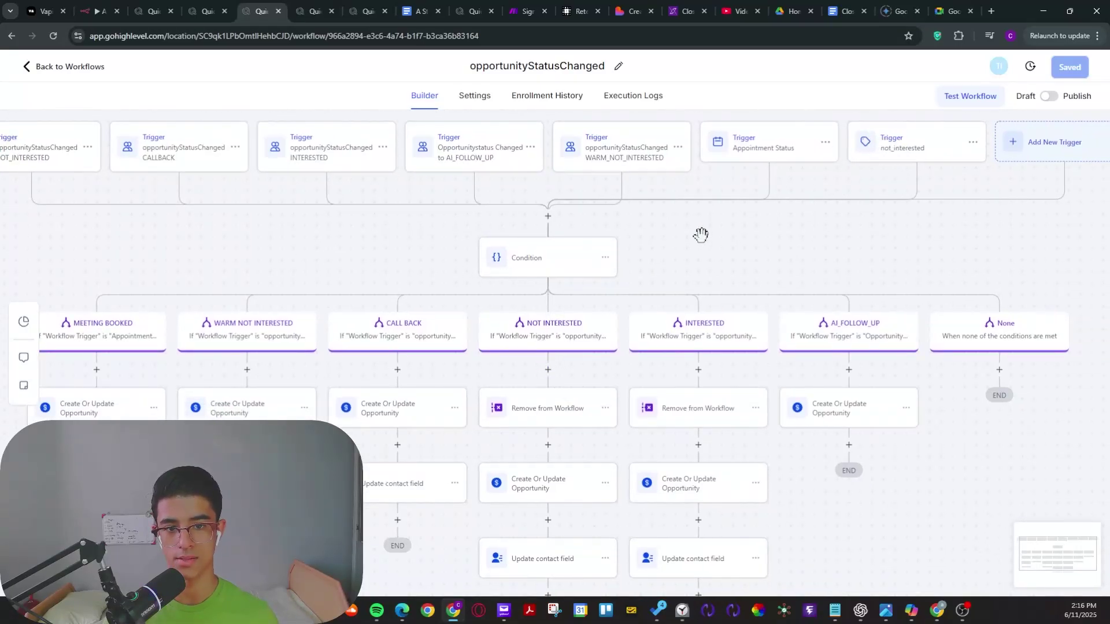
left_click(535, 344)
scroll(539, 346, "down", 1)
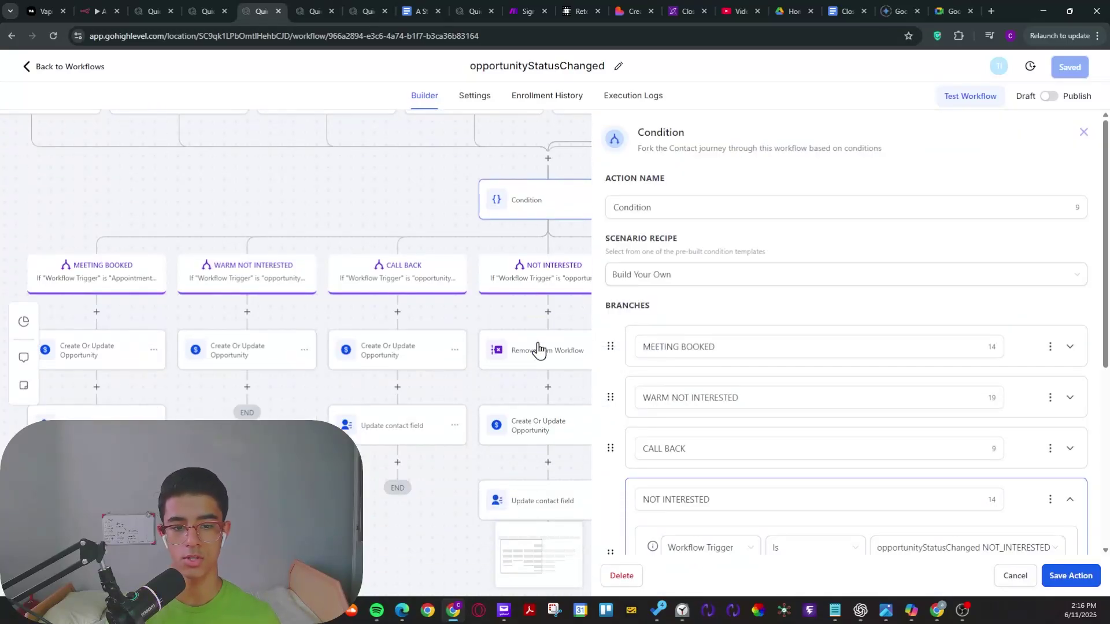
scroll(805, 397, "down", 4)
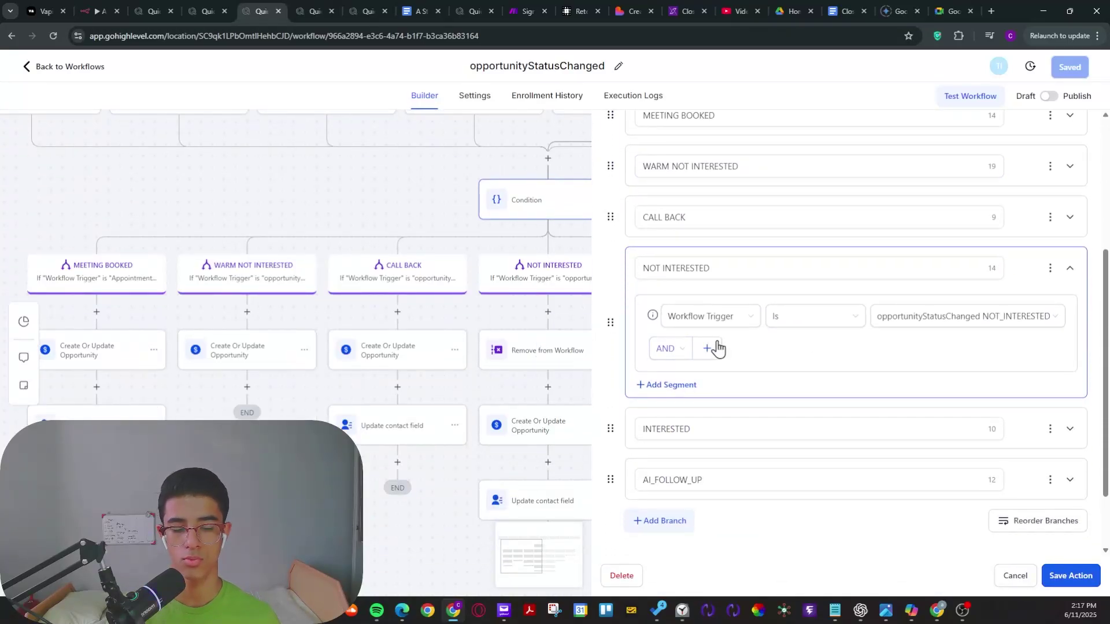
left_click(672, 348)
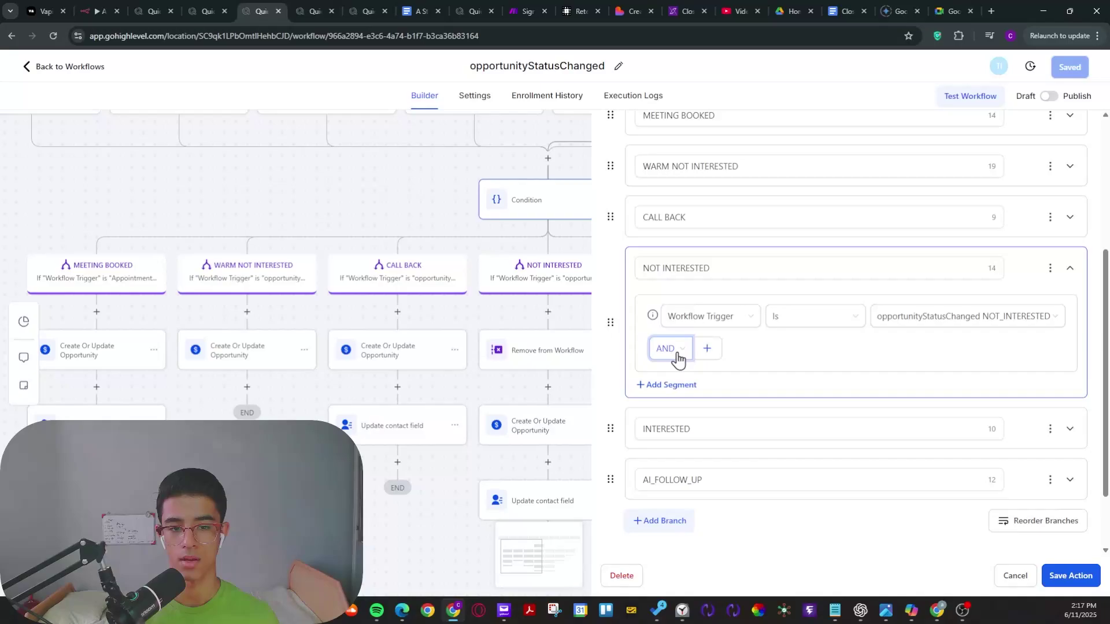
left_click(668, 395)
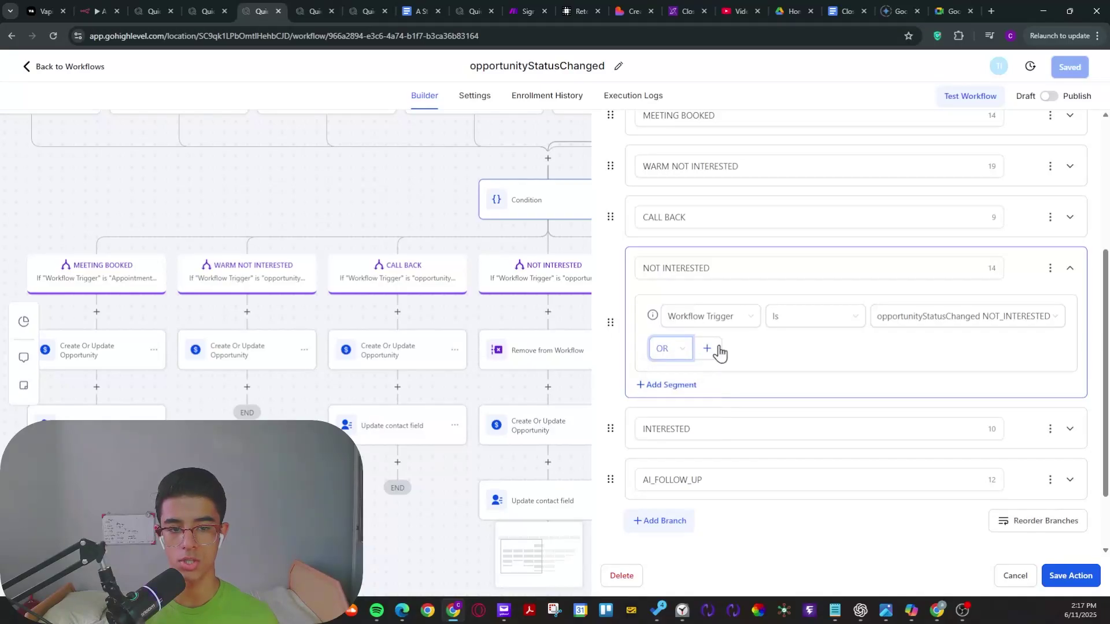
left_click(711, 349)
Set the NOT INTERESTED branch's second condition to Workflow Trigger Is not_interested, and save the action.
left_click(709, 385)
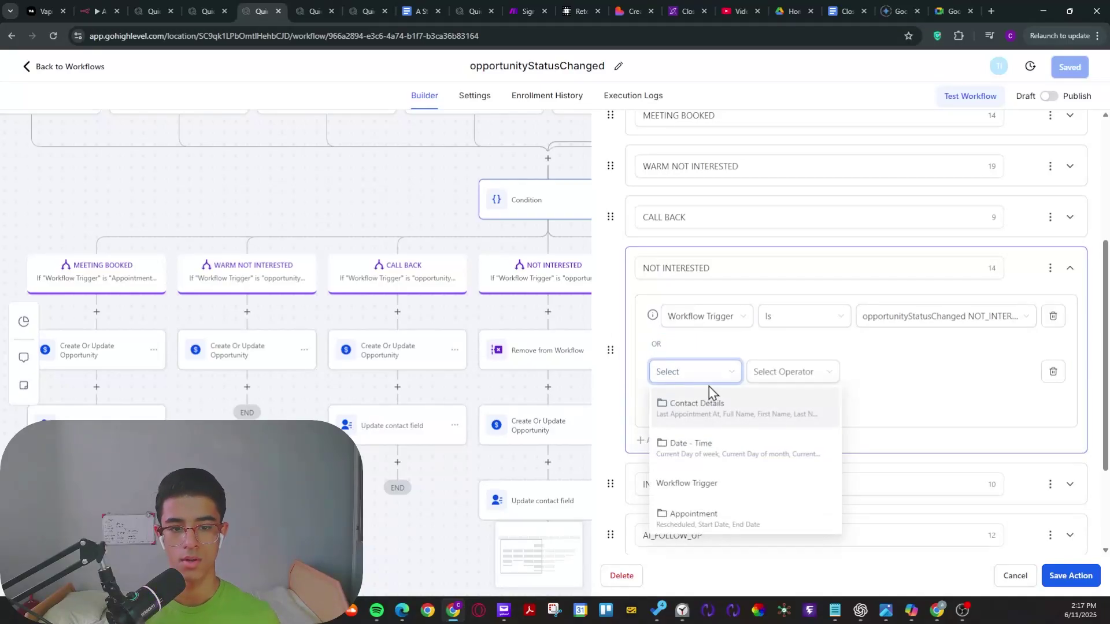
left_click(710, 479)
left_click(769, 373)
left_click(784, 402)
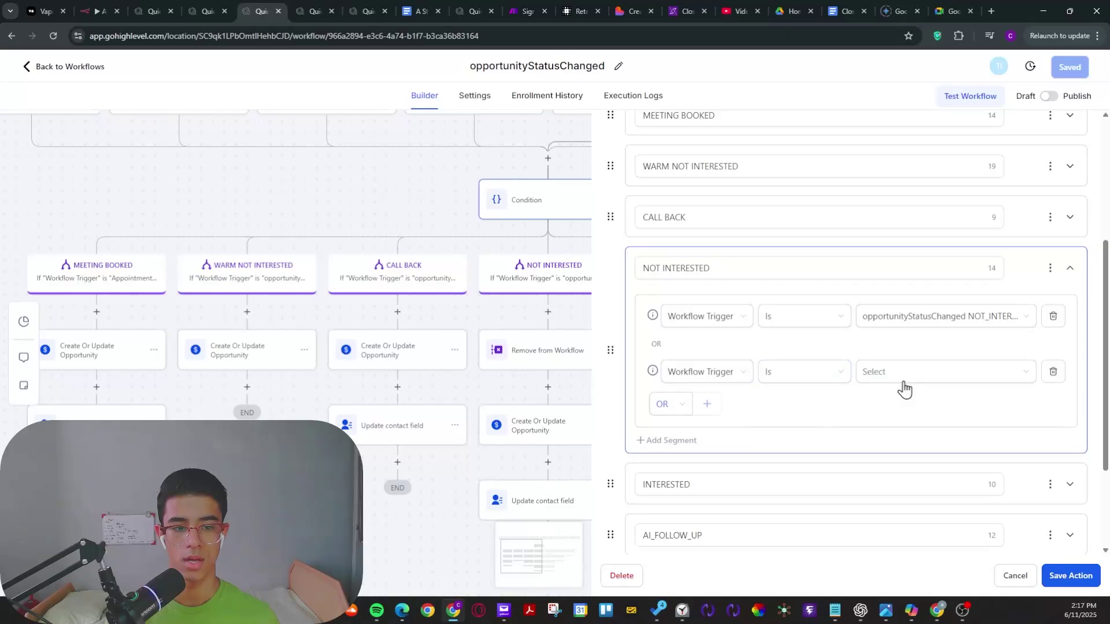
left_click(903, 375)
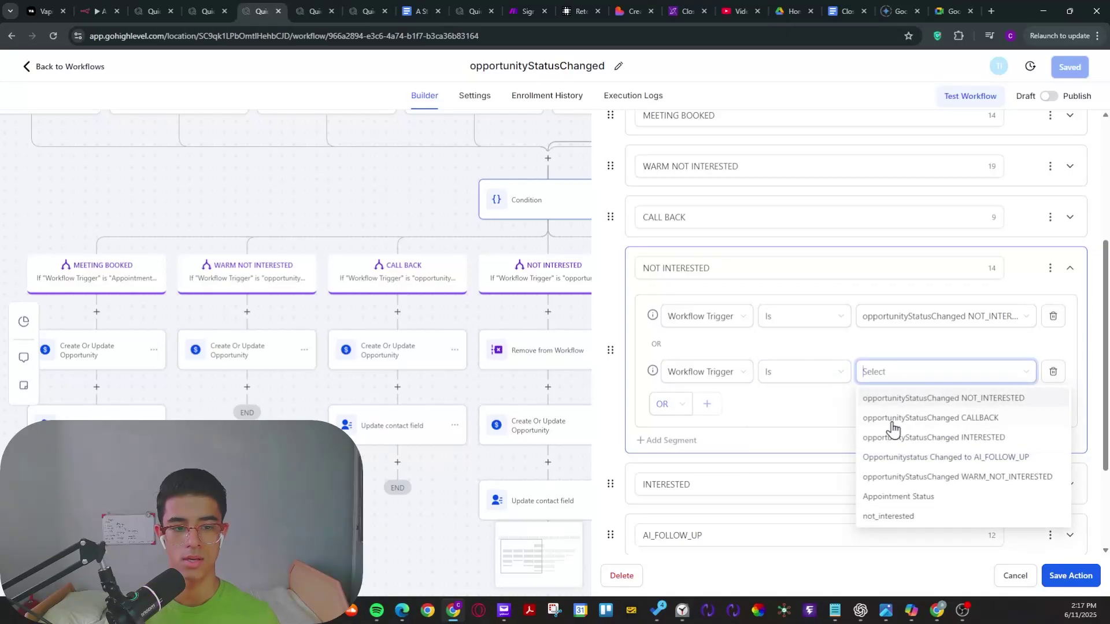
left_click(893, 518)
left_click(1063, 577)
Review the Create Or Update Opportunity and Update contact field actions under the NOT INTERESTED branch without changing them.
scroll(671, 280, "up", 2)
scroll(670, 280, "right", 1)
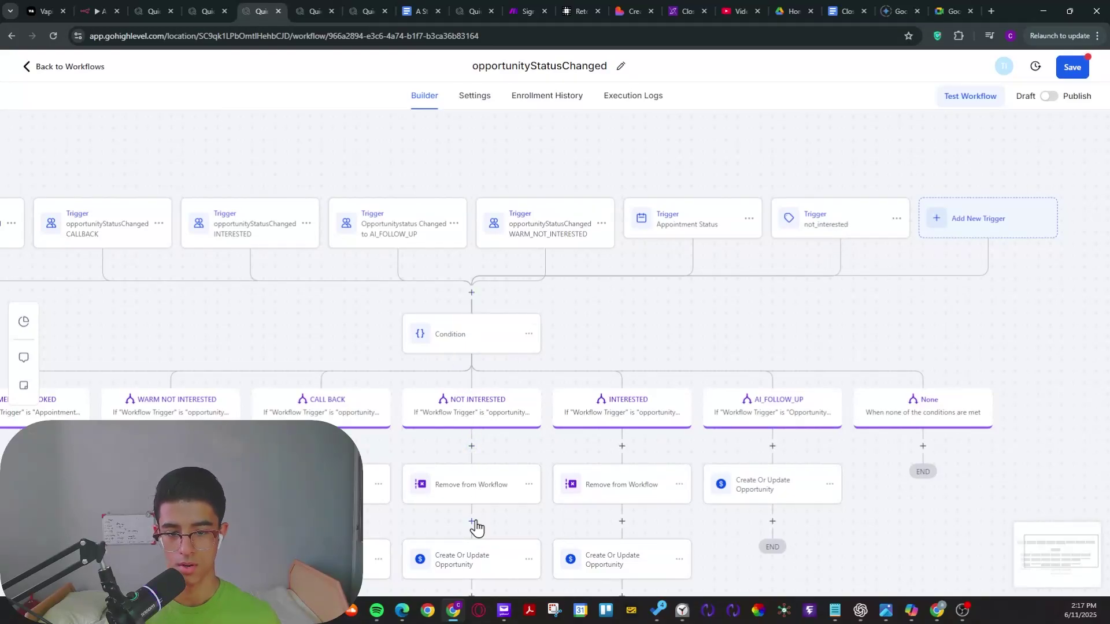
scroll(470, 520, "down", 1)
left_click_drag(501, 517, 505, 312)
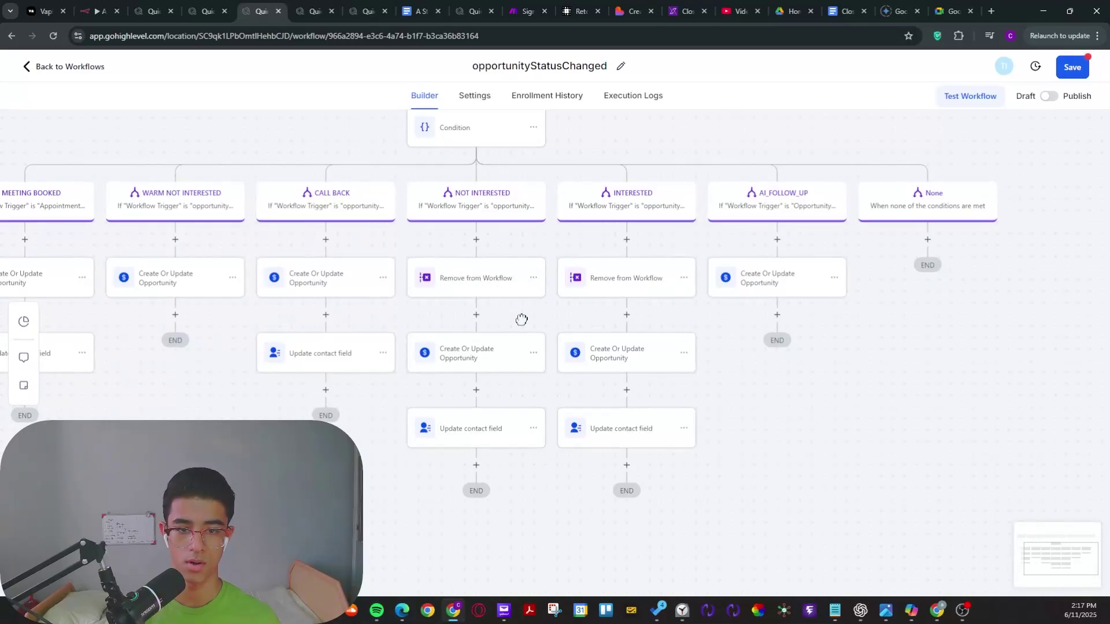
left_click_drag(523, 320, 520, 291)
left_click(491, 339)
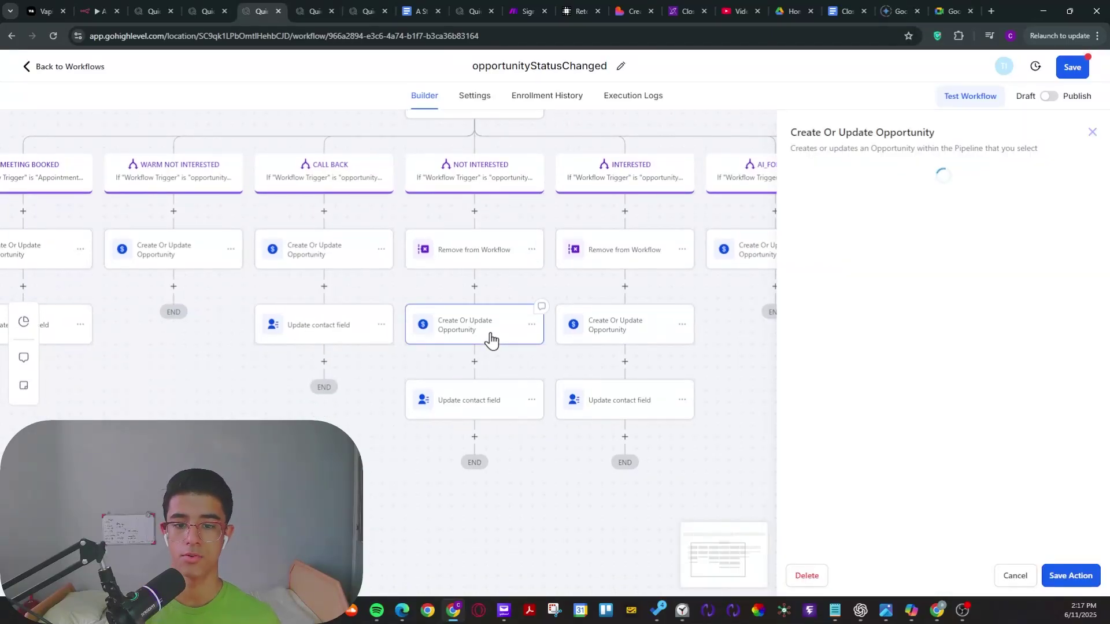
left_click(471, 406)
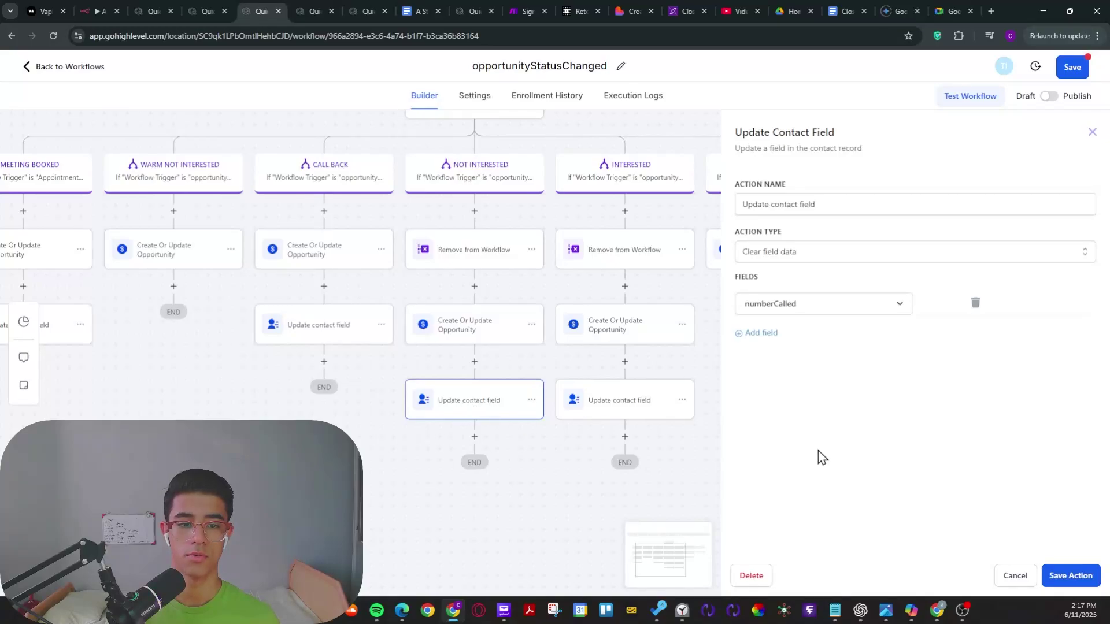
left_click(1015, 576)
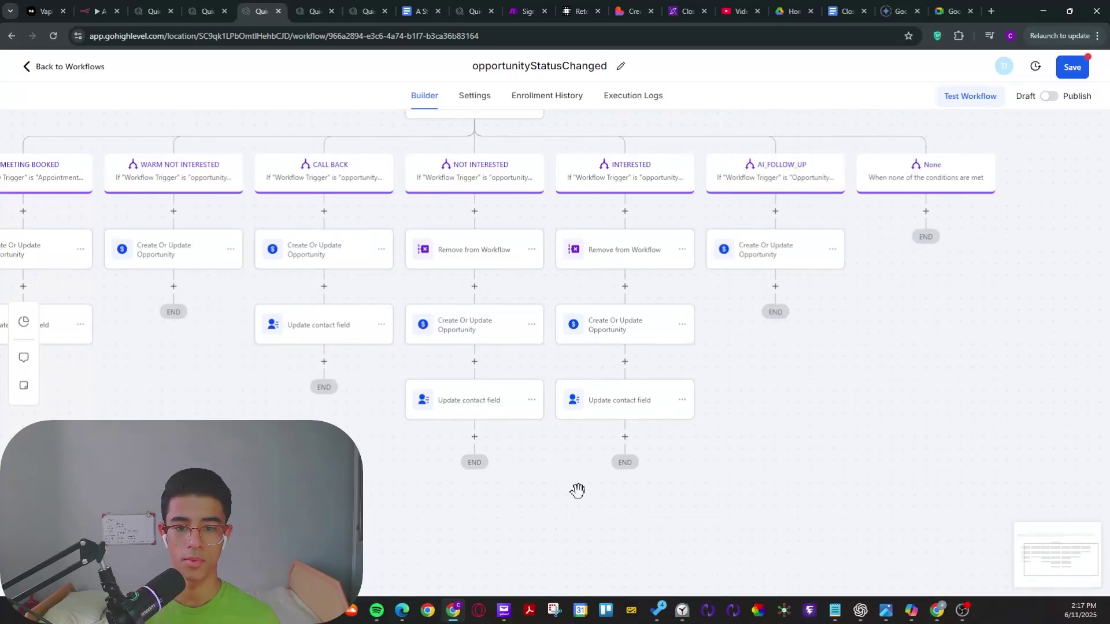
Save the opportunityStatusChanged workflow and return to its trigger row.
left_click_drag(752, 472, 1044, 262)
left_click(1073, 67)
left_click_drag(1050, 368, 933, 453)
scroll(815, 303, "up", 4)
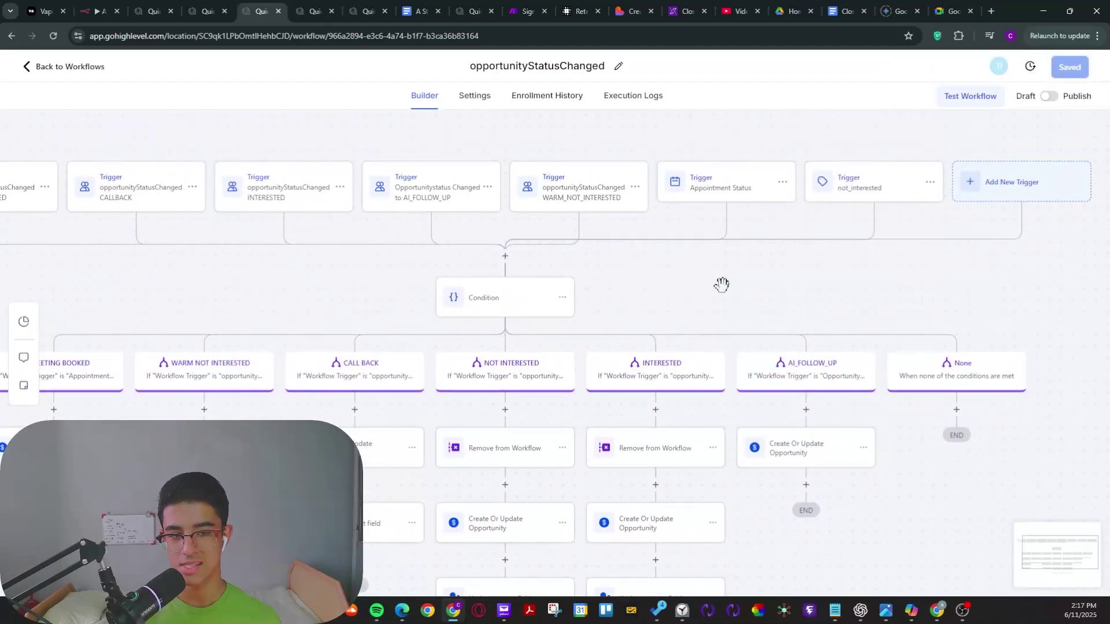
Look over the workflow's triggers and inspect the AI_FOLLOW_UP trigger's filter without changing it.
left_click_drag(697, 293, 739, 295)
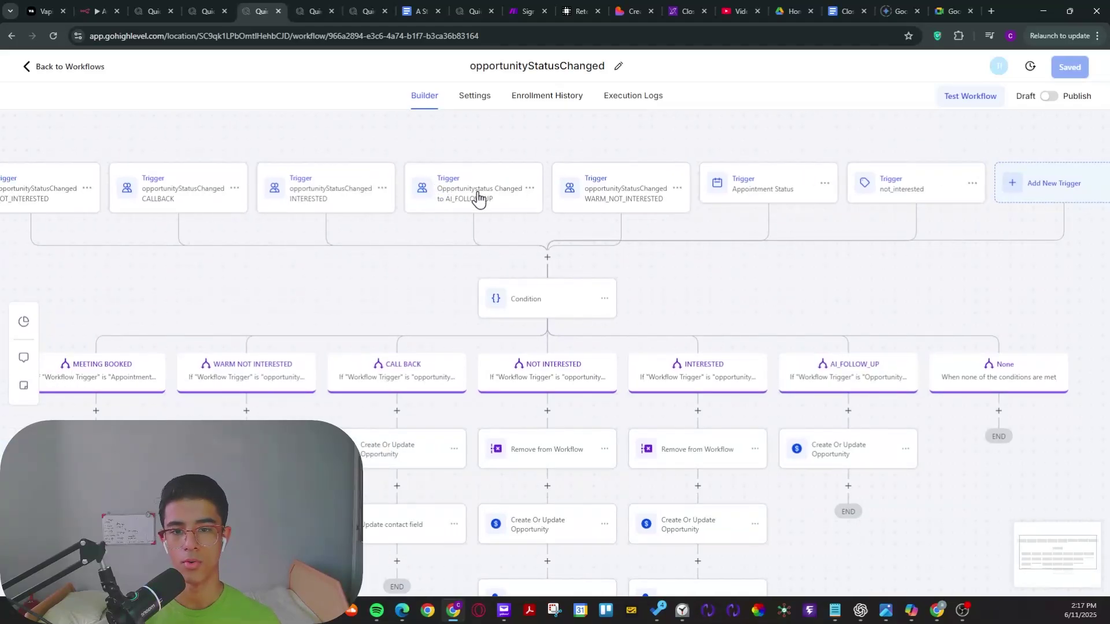
scroll(617, 255, "up", 1)
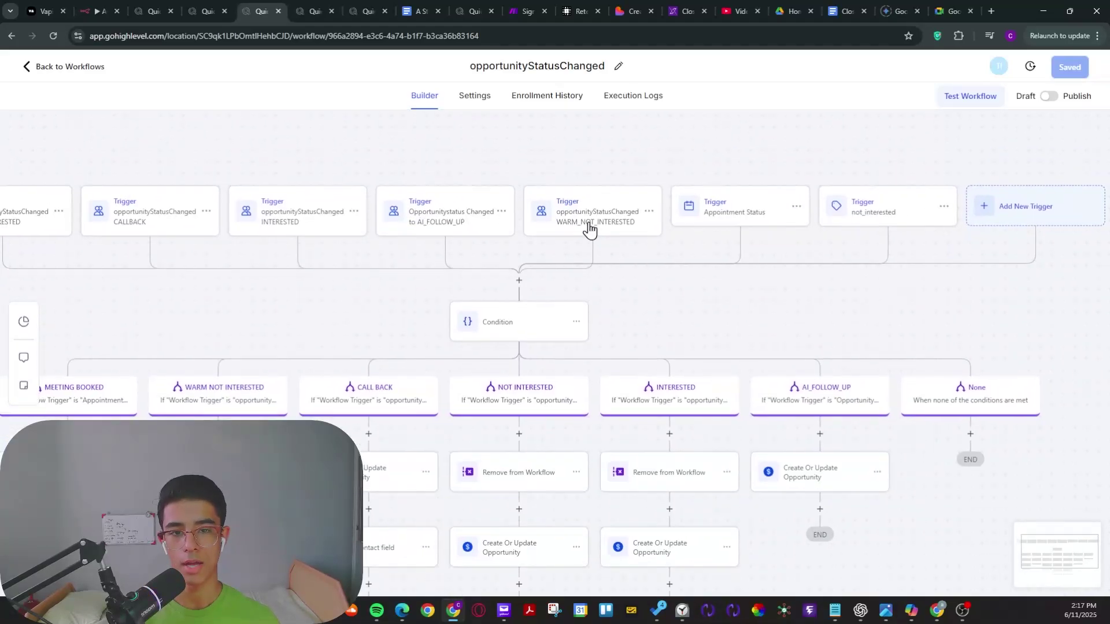
left_click_drag(617, 296, 682, 305)
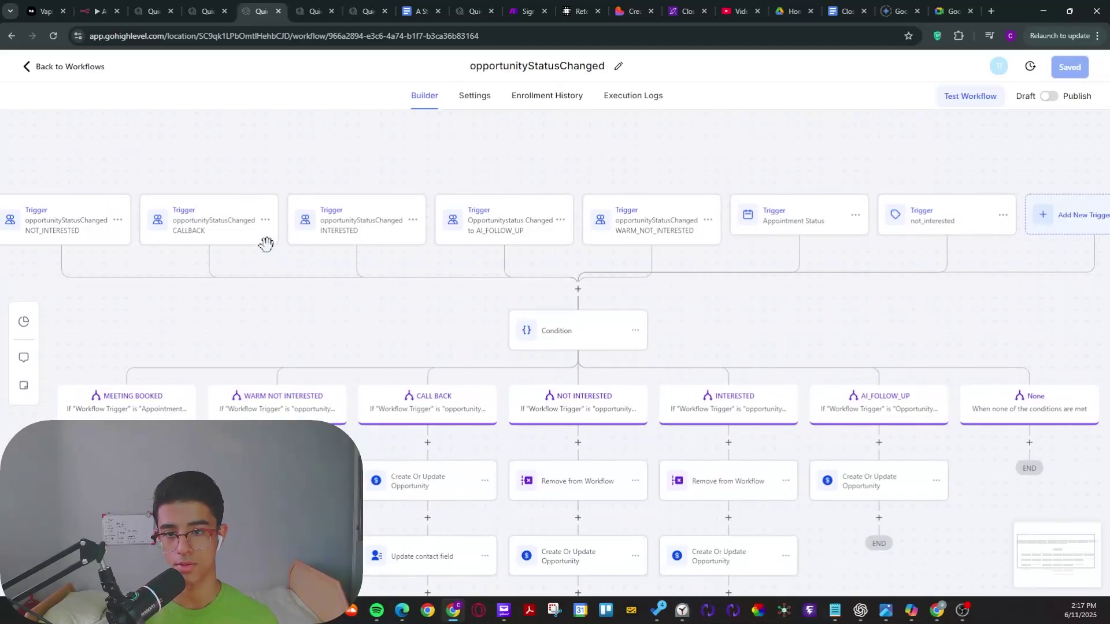
left_click_drag(250, 350, 294, 332)
scroll(294, 331, "right", 5)
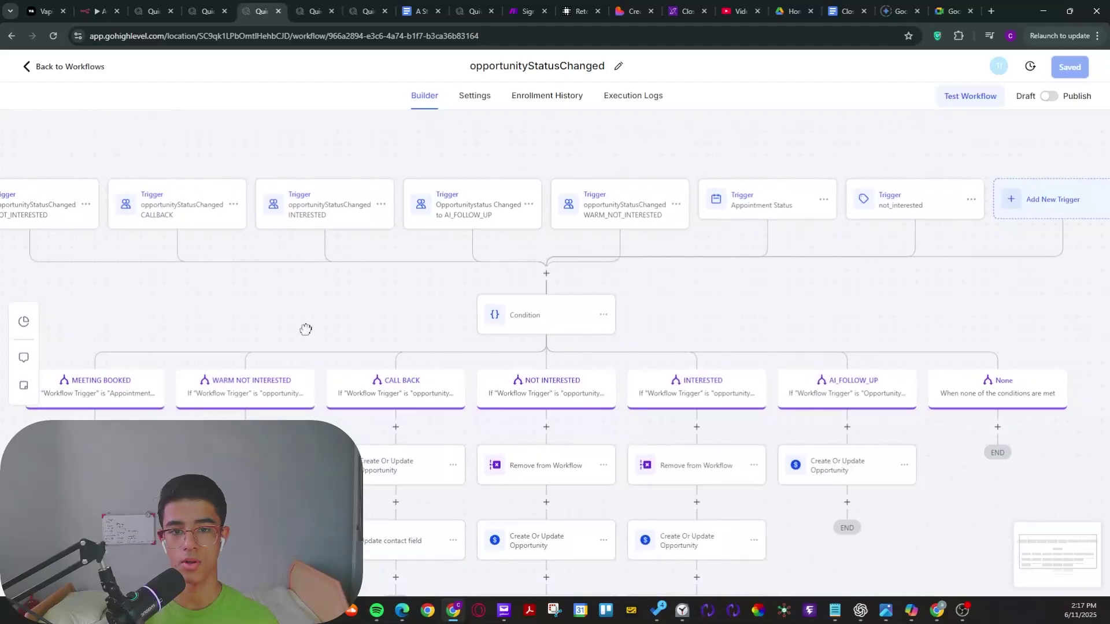
left_click(457, 222)
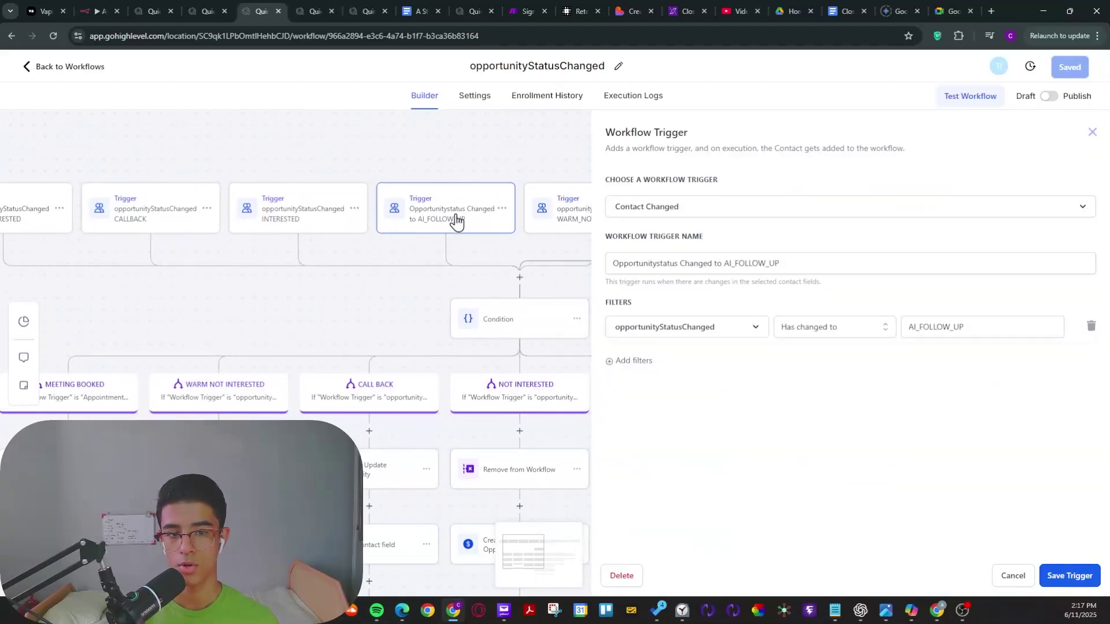
left_click(1013, 577)
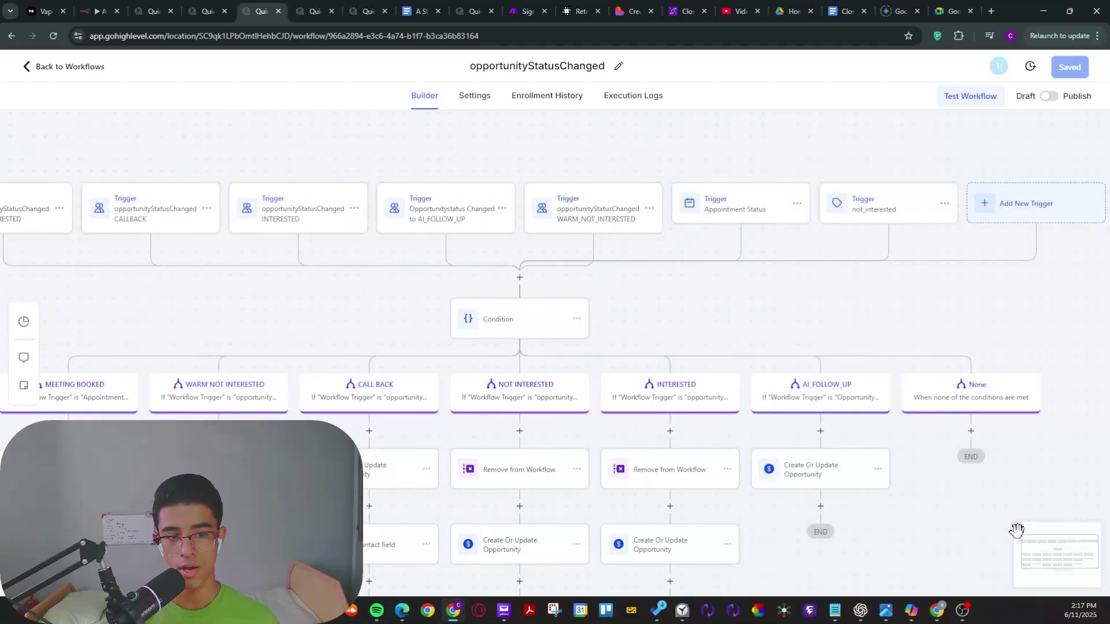
Add a Contact Tag trigger with a Tag Added filter for the voicemail tag, and save the trigger.
left_click_drag(966, 302, 817, 298)
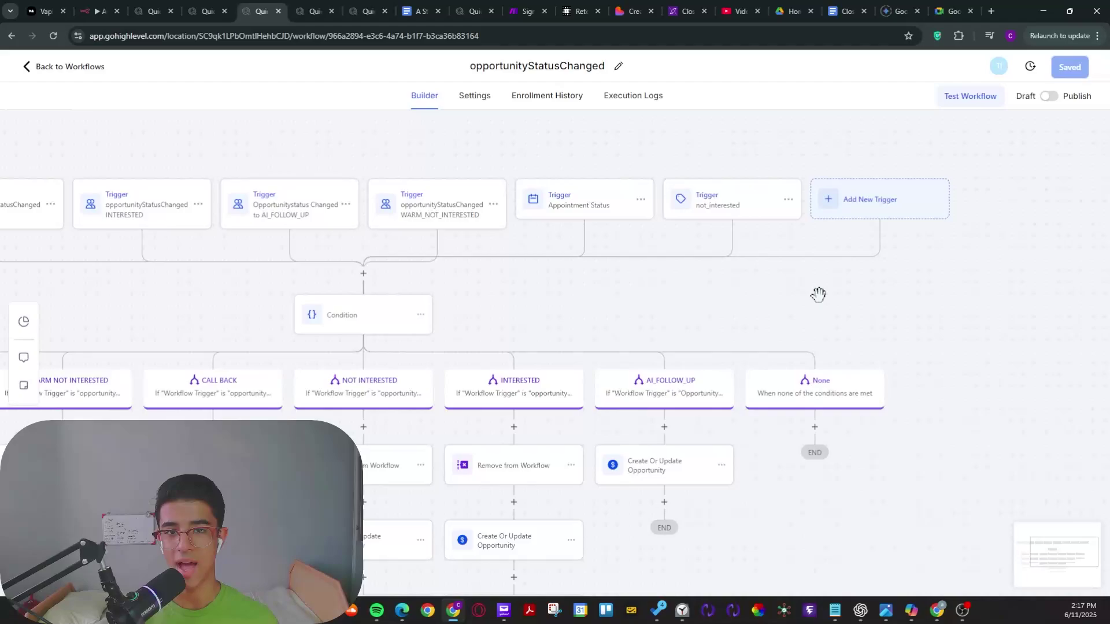
left_click(833, 205)
left_click(845, 182)
type("tag")
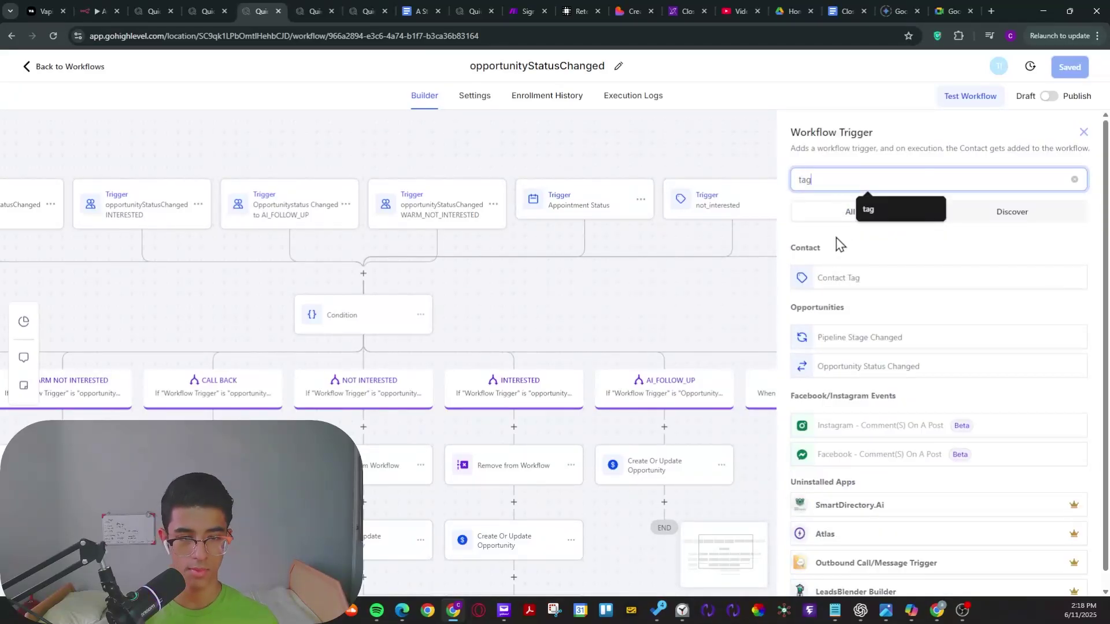
left_click(827, 274)
left_click(614, 305)
left_click(619, 316)
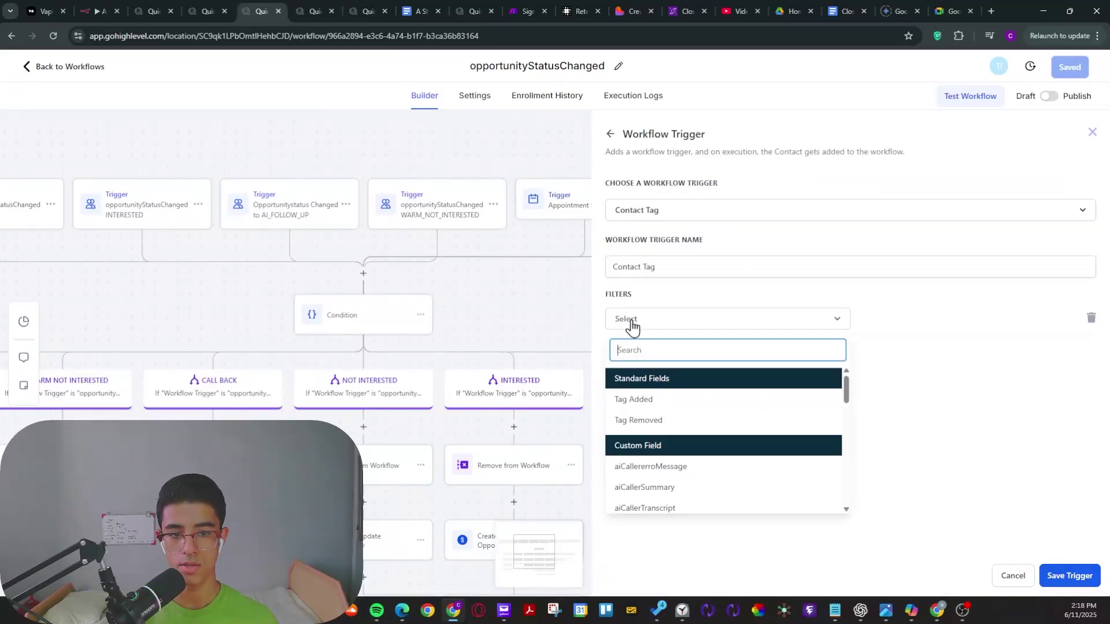
left_click(648, 401)
left_click(902, 332)
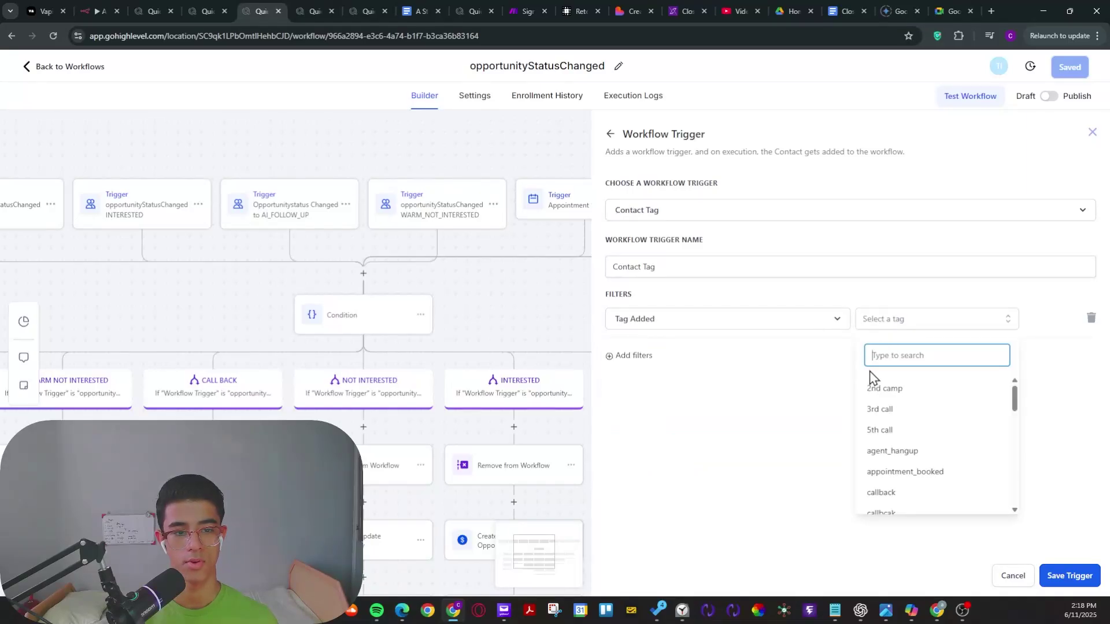
type("voice")
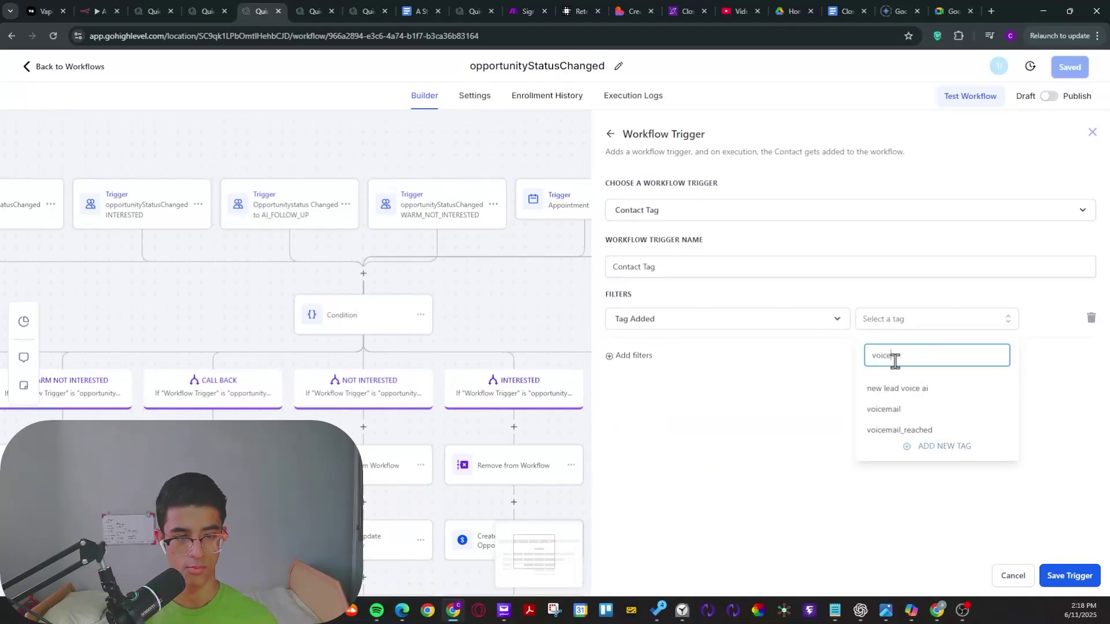
left_click(874, 411)
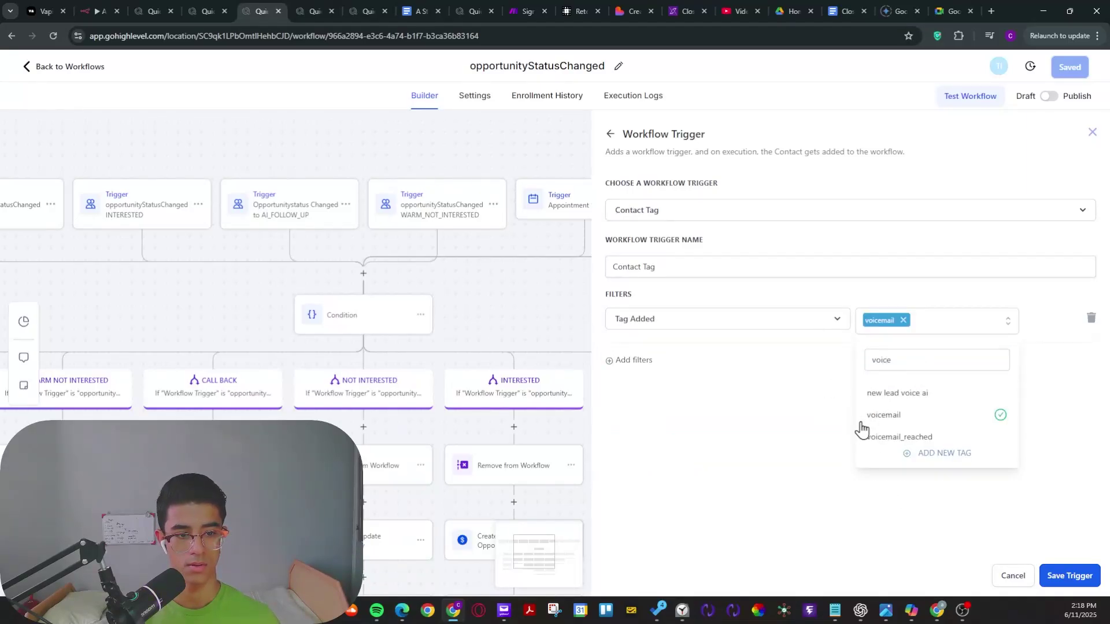
left_click(1067, 588)
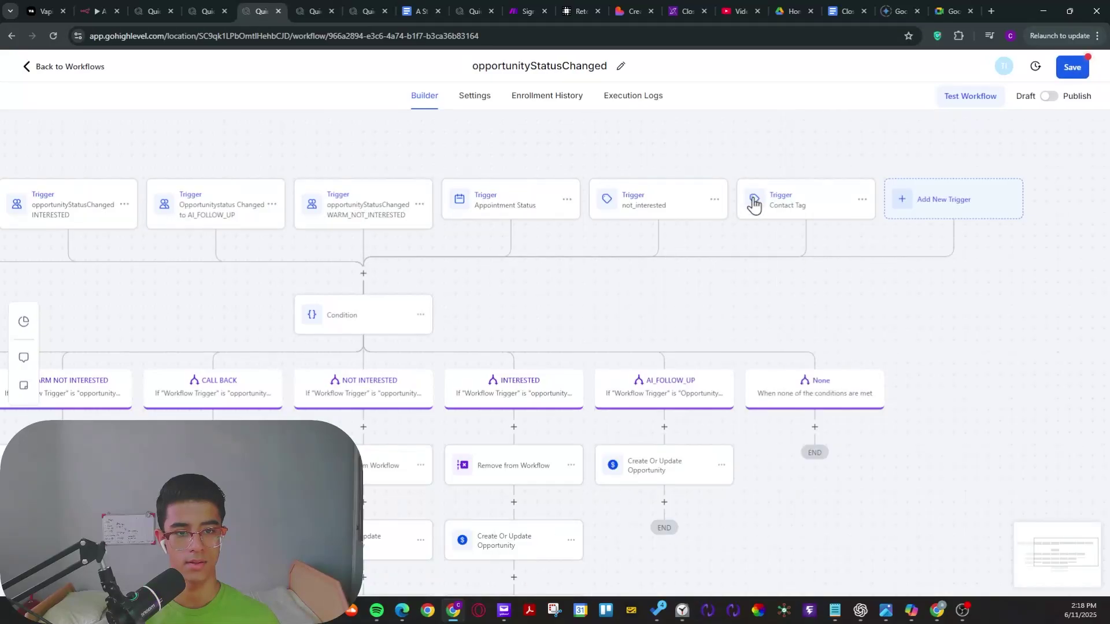
Rename the new Contact Tag trigger to voicemail and save the trigger.
left_click(794, 215)
left_click(637, 260)
key("ctrl+a")
type("voice")
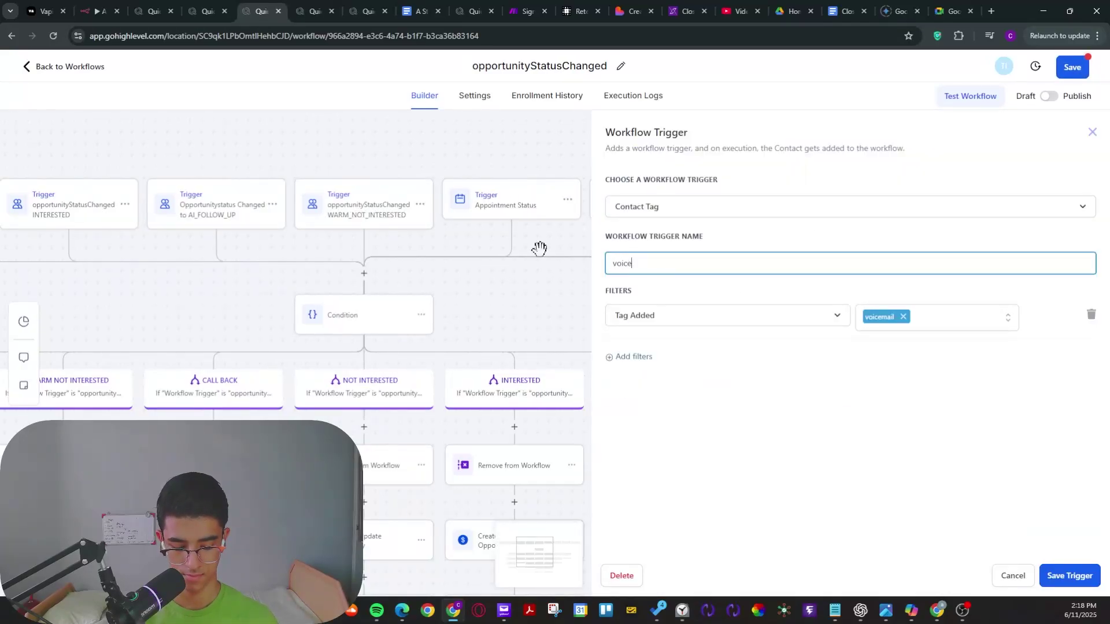
type("mail")
left_click(1070, 576)
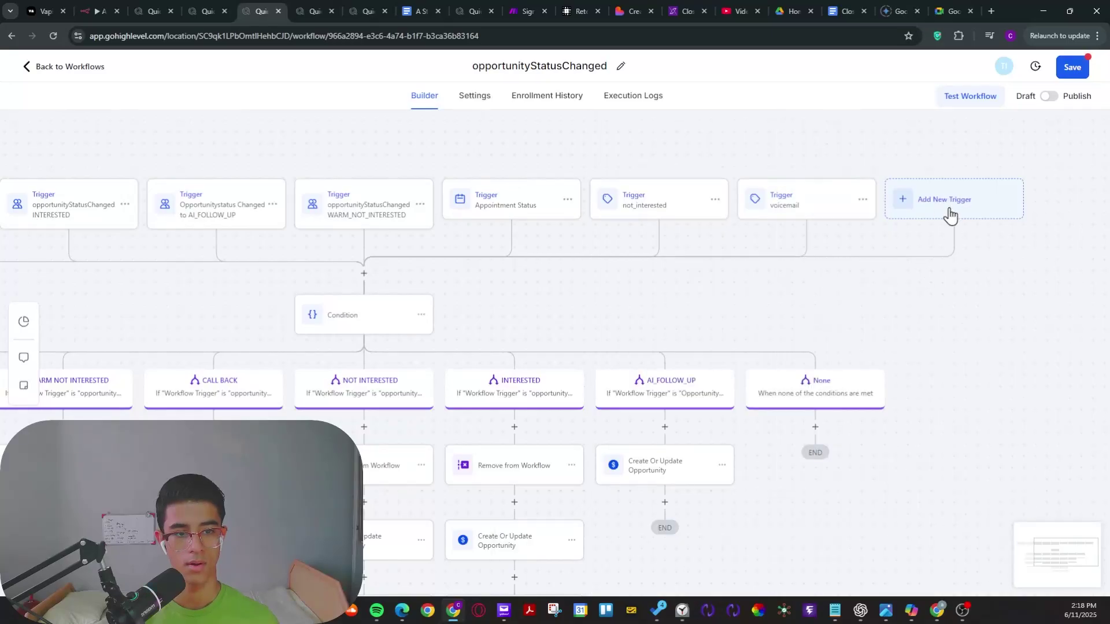
Add another Contact Tag trigger and give it a Tag Added filter.
left_click(933, 203)
left_click(835, 181)
type("tag")
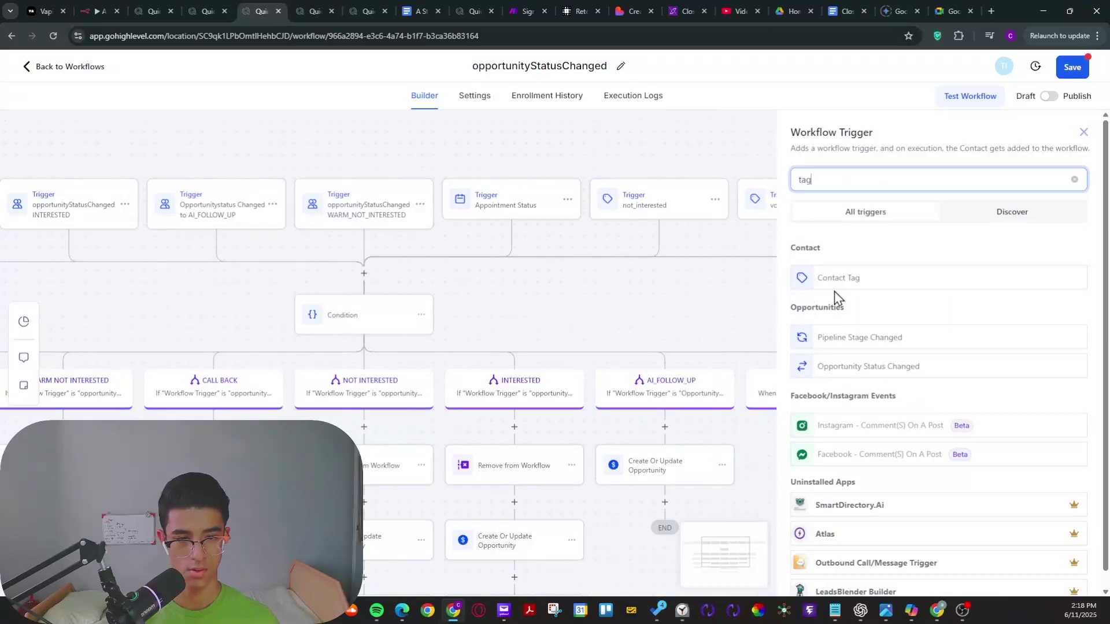
left_click(836, 278)
left_click(636, 318)
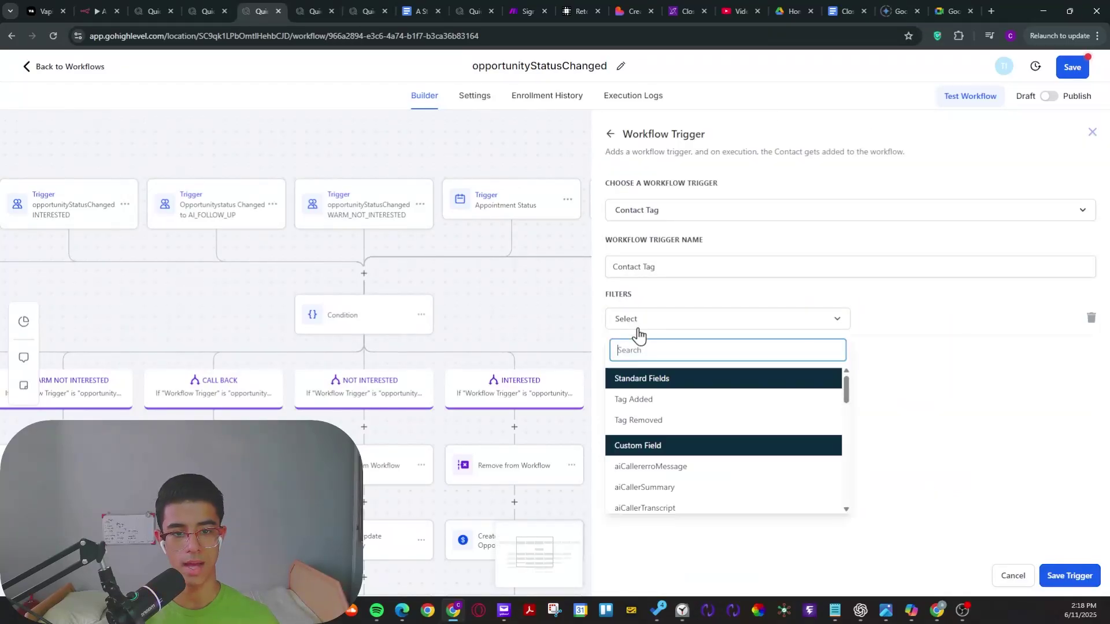
left_click(642, 397)
Set the new trigger's Tag Added filter to the not_pickup tag and save the trigger.
left_click(884, 321)
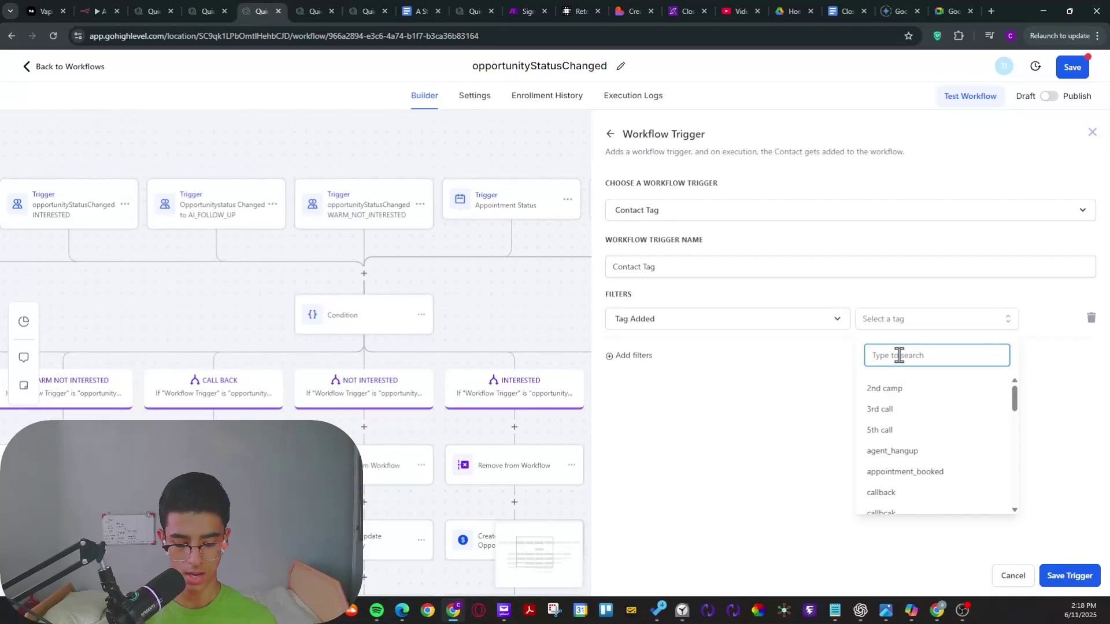
type("inac")
key("BackSpace")
key("BackSpace")
key("BackSpace")
key("BackSpace")
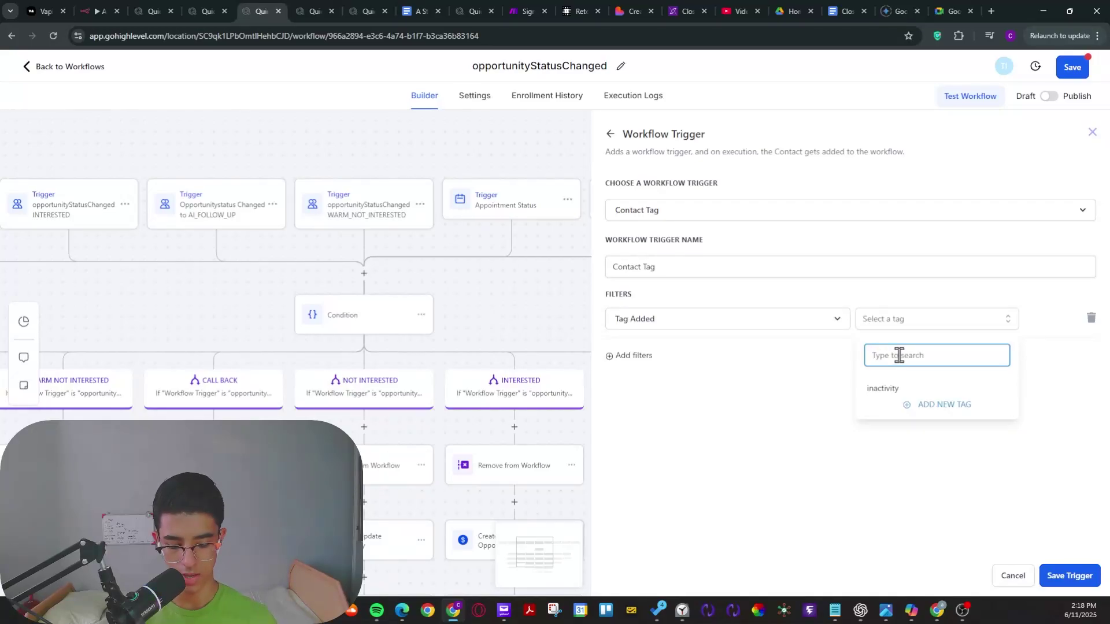
type("not")
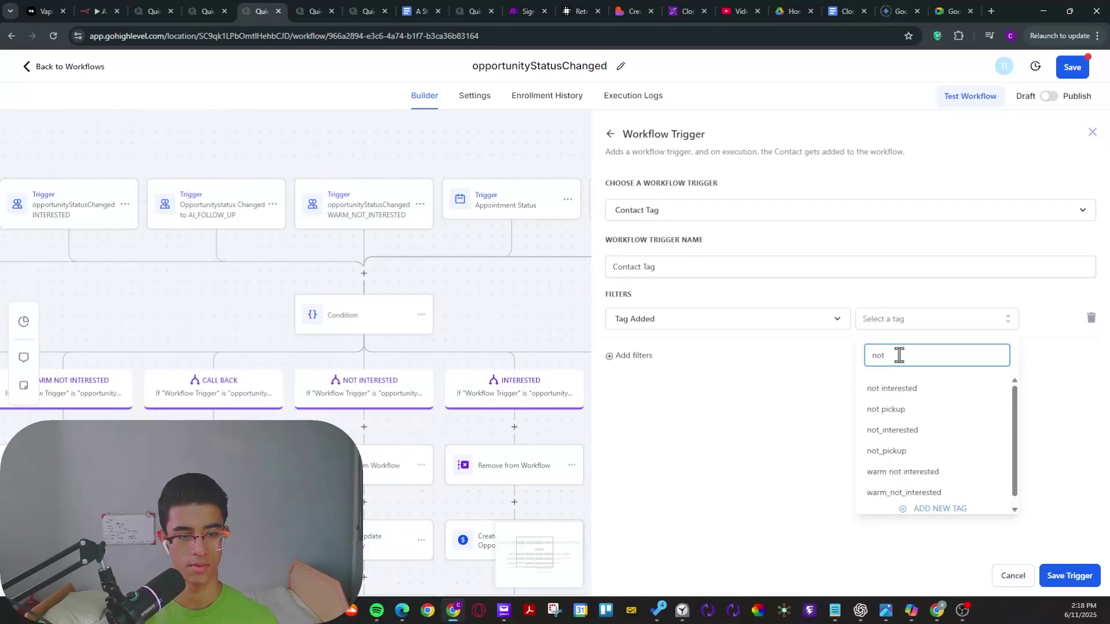
left_click(896, 457)
left_click(1067, 576)
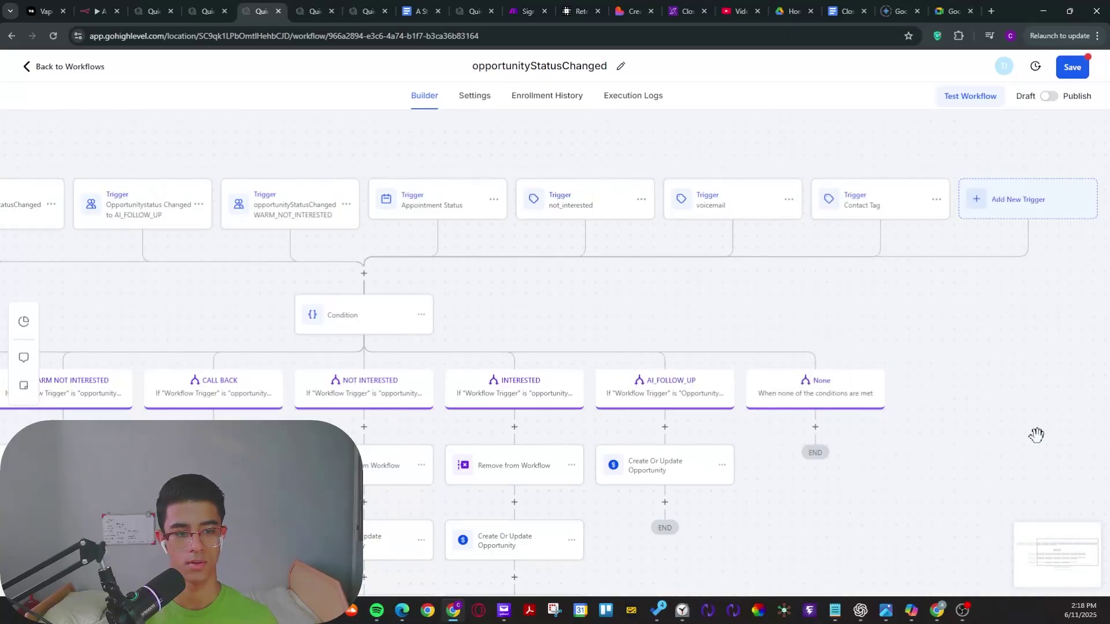
Rename the newest Contact Tag trigger to not_pickup, save the trigger, and save the workflow.
left_click(841, 215)
left_click(726, 255)
left_click_drag(726, 255, 545, 233)
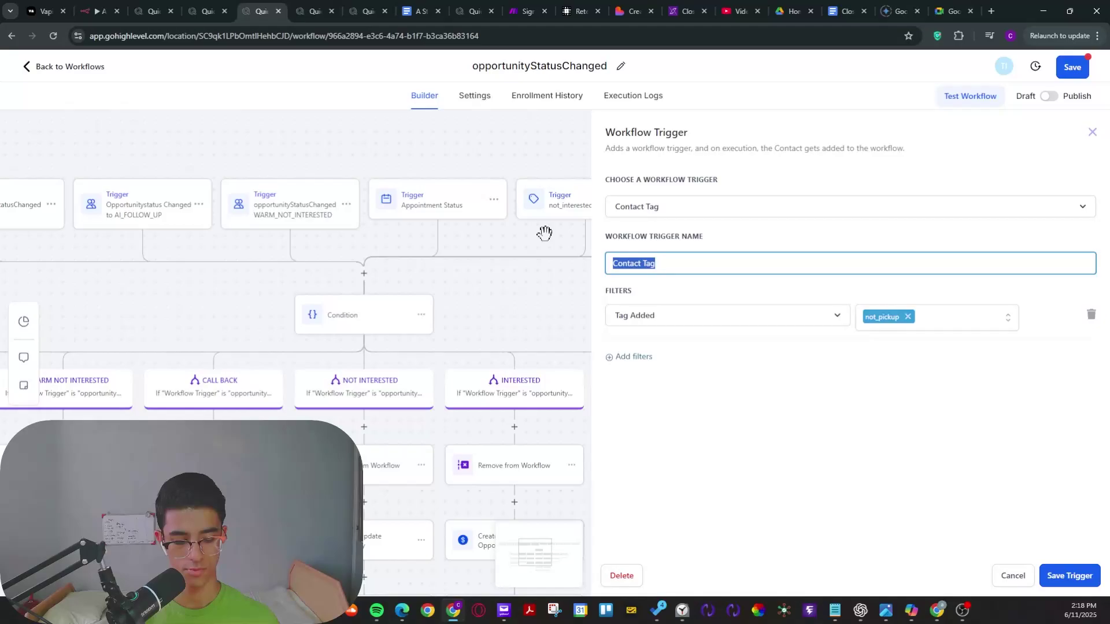
type("not_pickup")
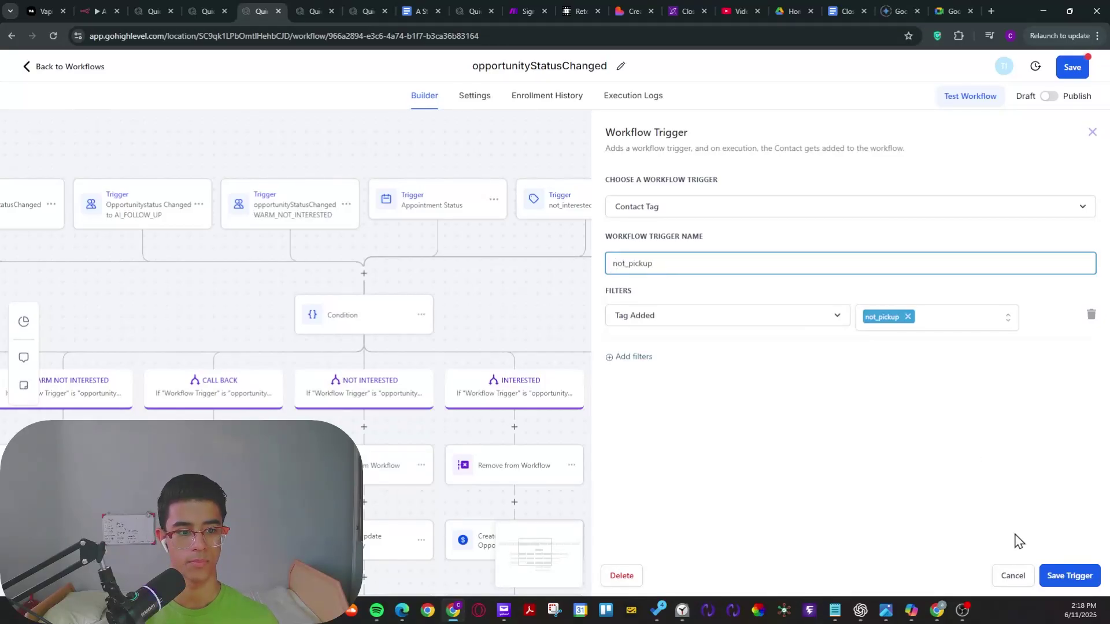
left_click(1067, 576)
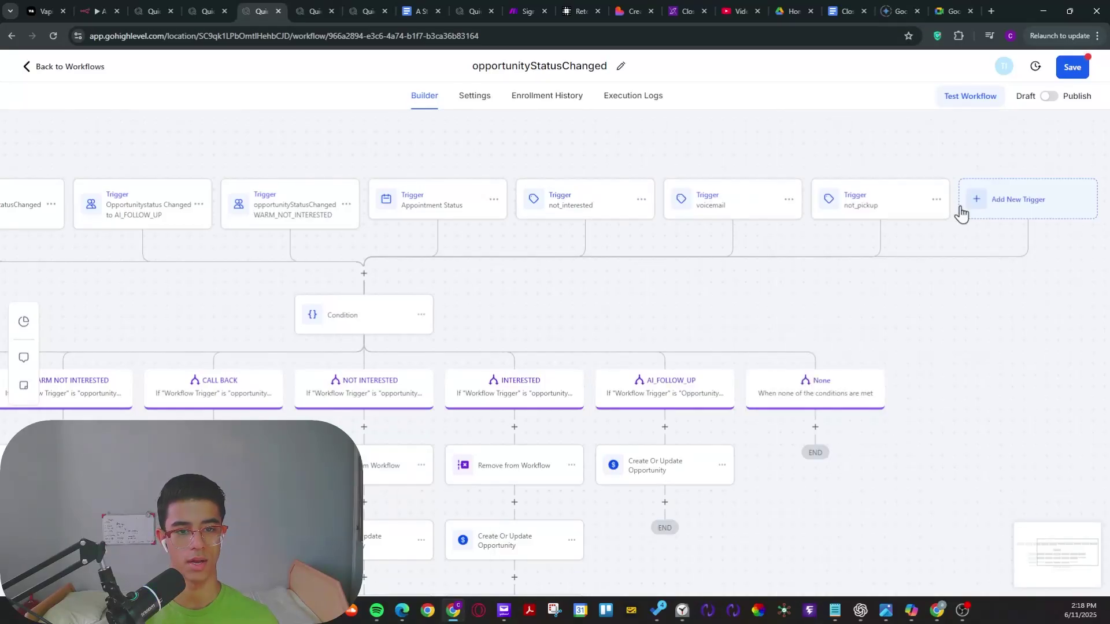
left_click(1072, 67)
Add an OR condition to the AI_FOLLOW_UP branch requiring that Workflow Trigger is voicemail.
scroll(733, 282, "right", 5)
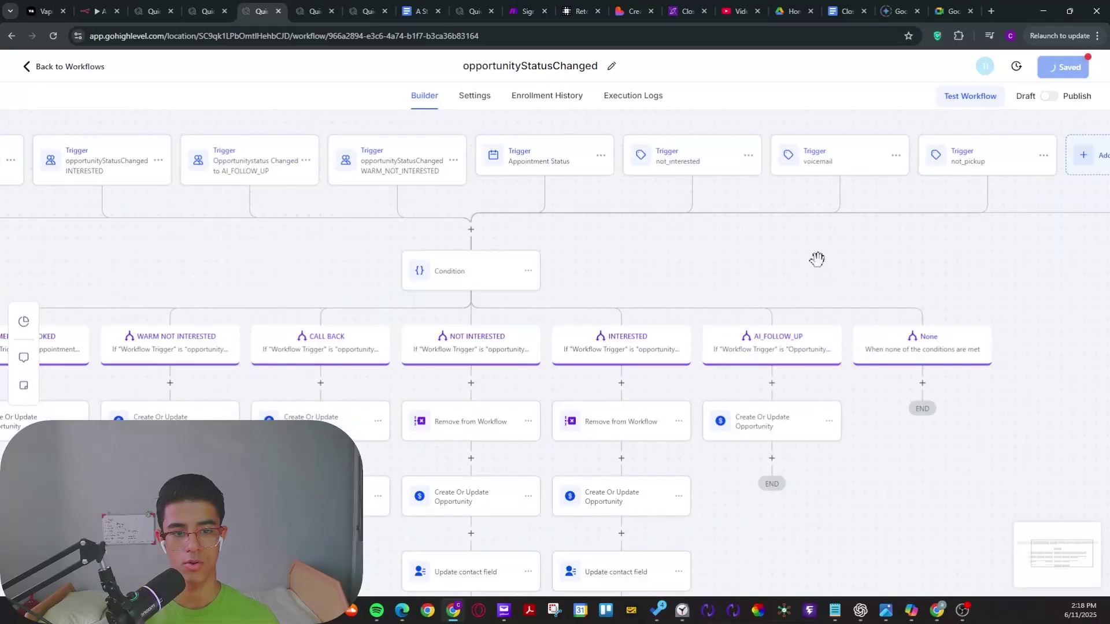
left_click(502, 359)
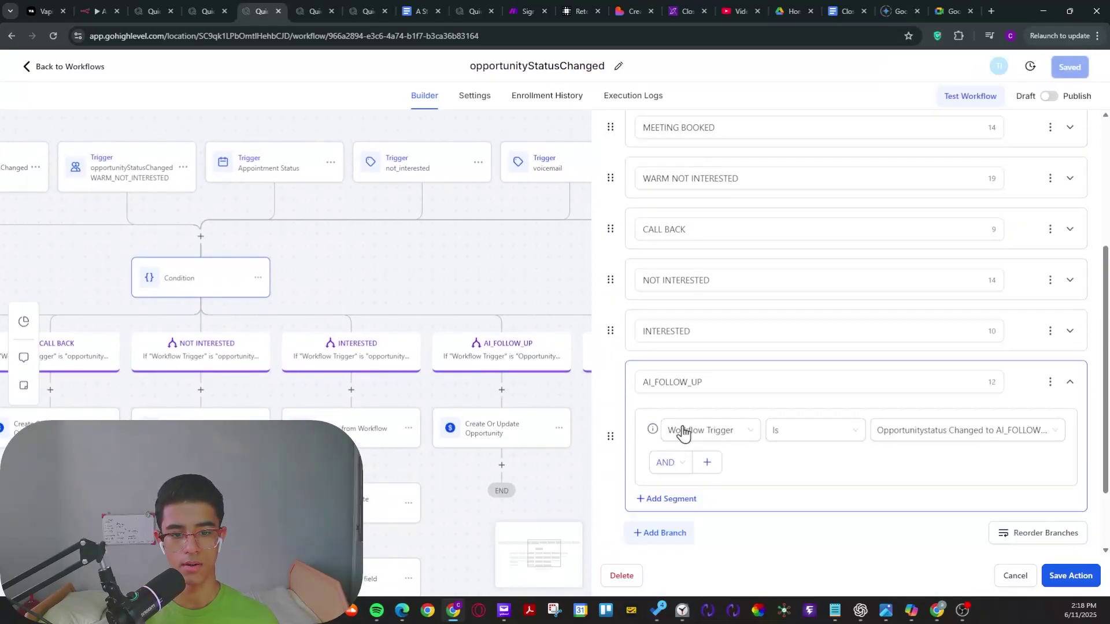
left_click(689, 396)
left_click(674, 440)
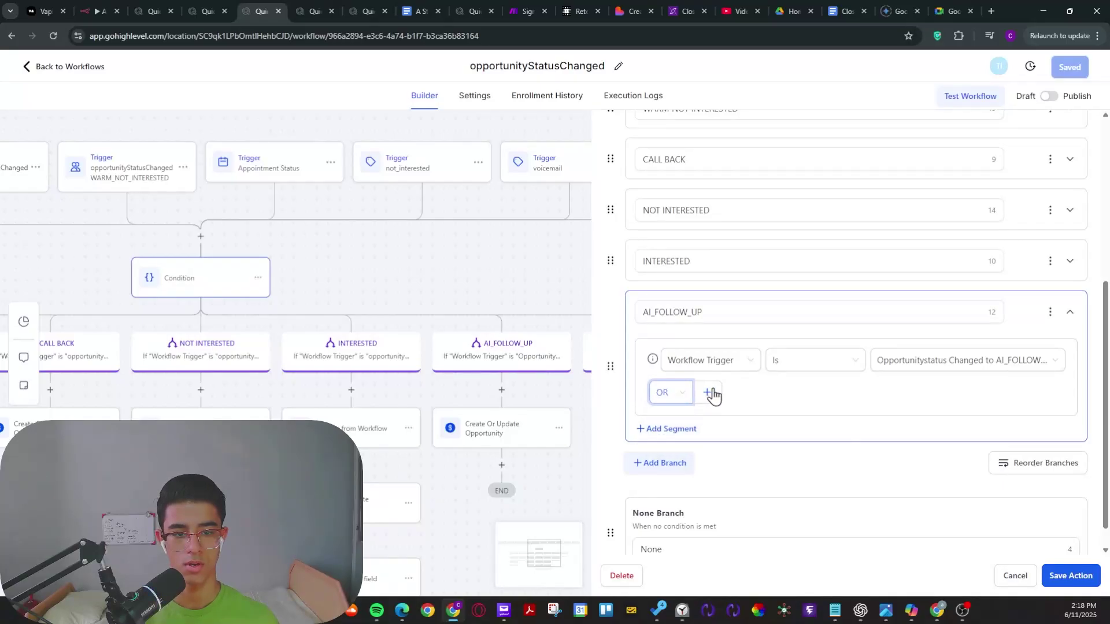
left_click(707, 392)
left_click(694, 417)
left_click(688, 527)
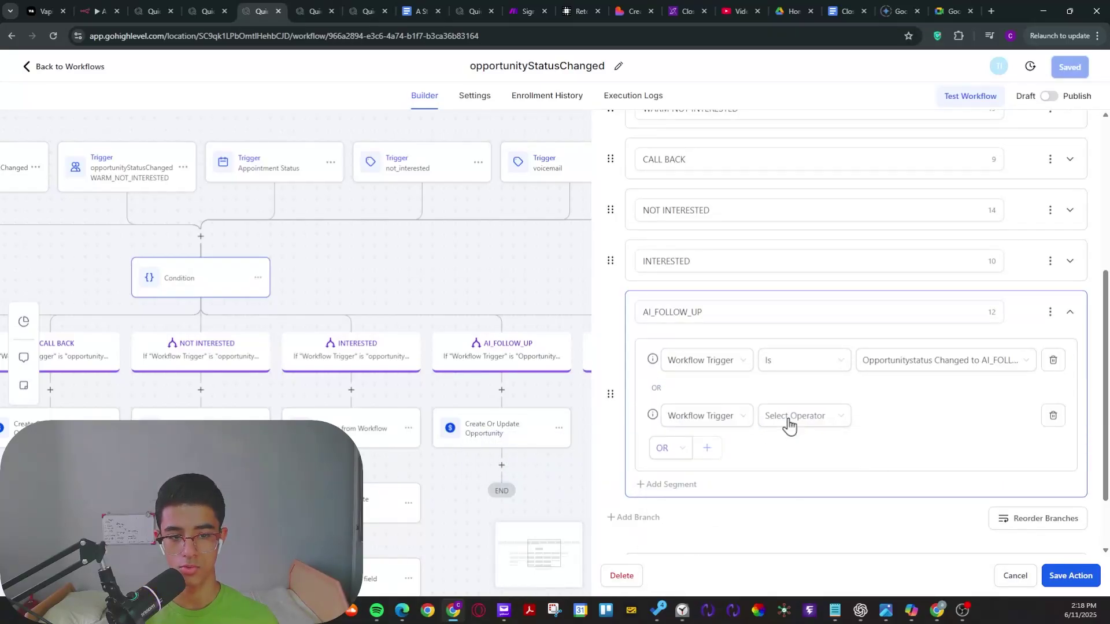
left_click(789, 416)
left_click(775, 461)
left_click(867, 430)
scroll(890, 480, "down", 1)
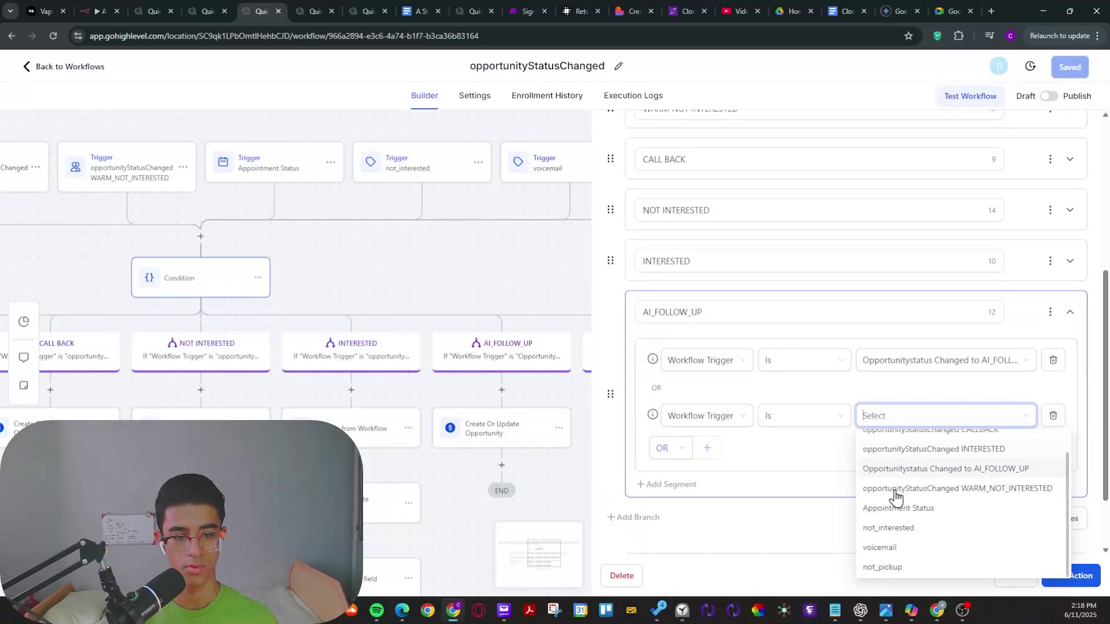
left_click(895, 546)
Add another OR condition to the AI_FOLLOW_UP branch for Workflow Trigger is not_pickup, and save the action and workflow.
left_click(707, 448)
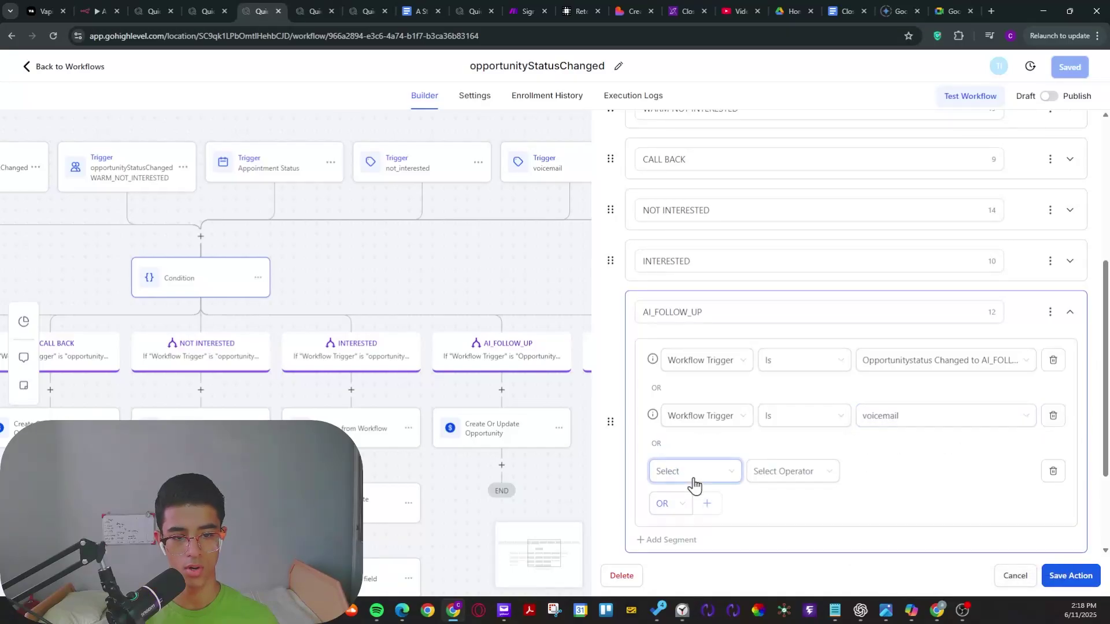
left_click(691, 471)
left_click(688, 403)
left_click(795, 471)
left_click(800, 496)
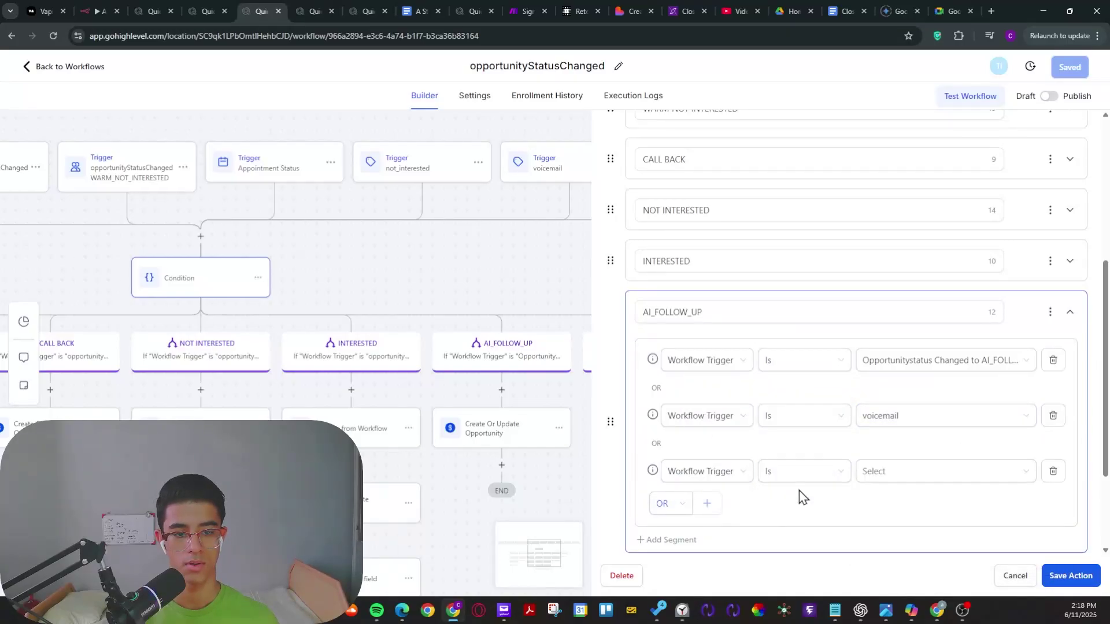
left_click(881, 473)
scroll(896, 457, "down", 2)
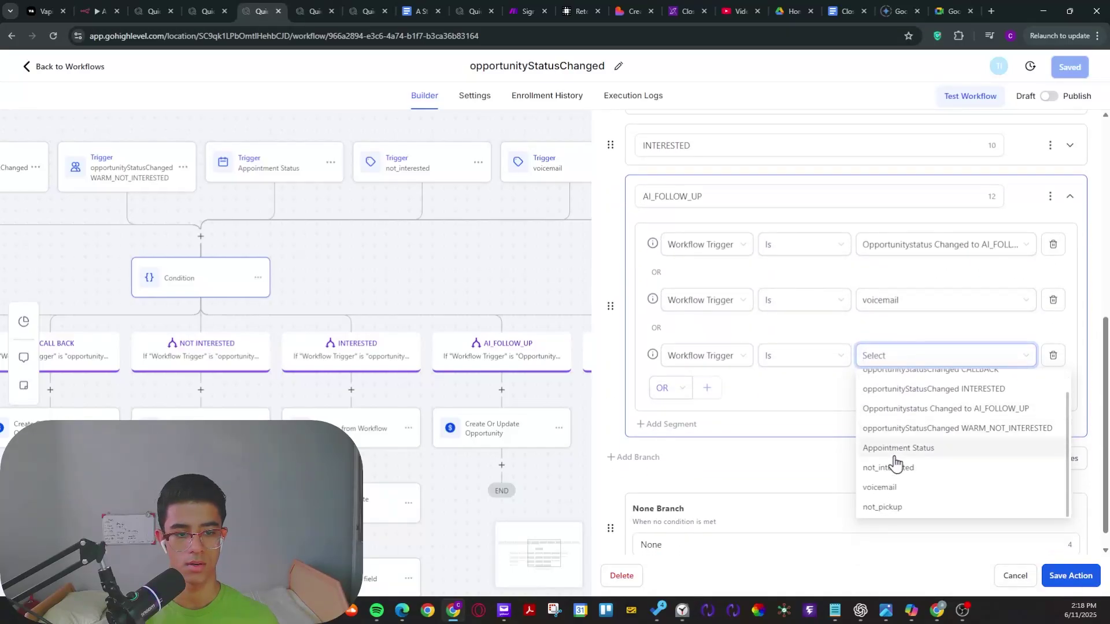
left_click(895, 513)
left_click(1071, 576)
left_click(1049, 68)
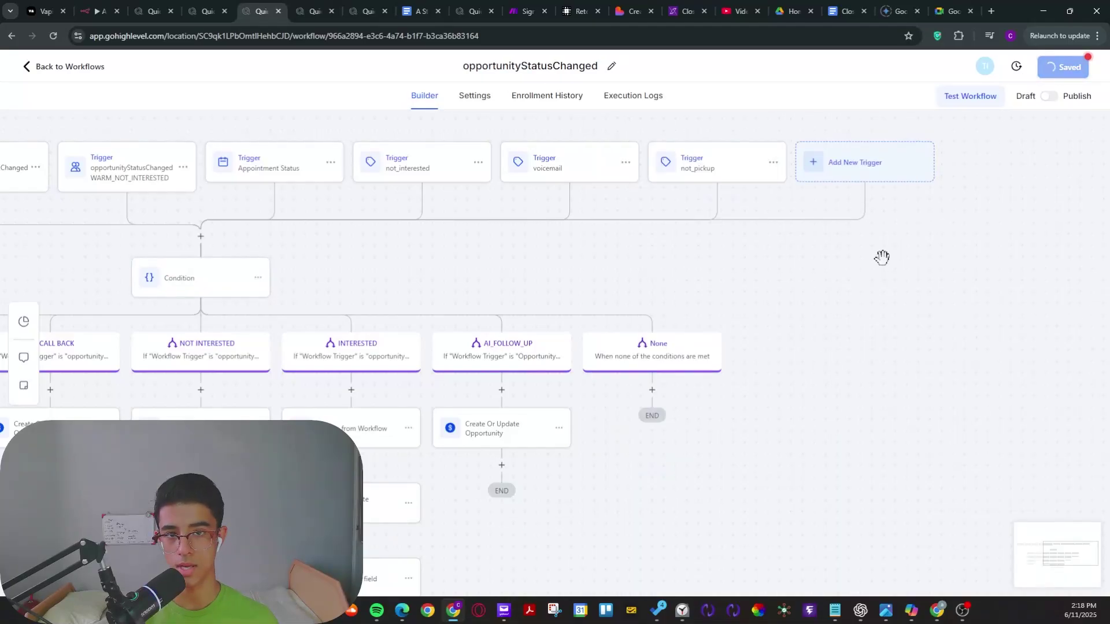
Review the workflow's triggers, its condition branches, and the actions under each branch.
left_click_drag(775, 294, 751, 215)
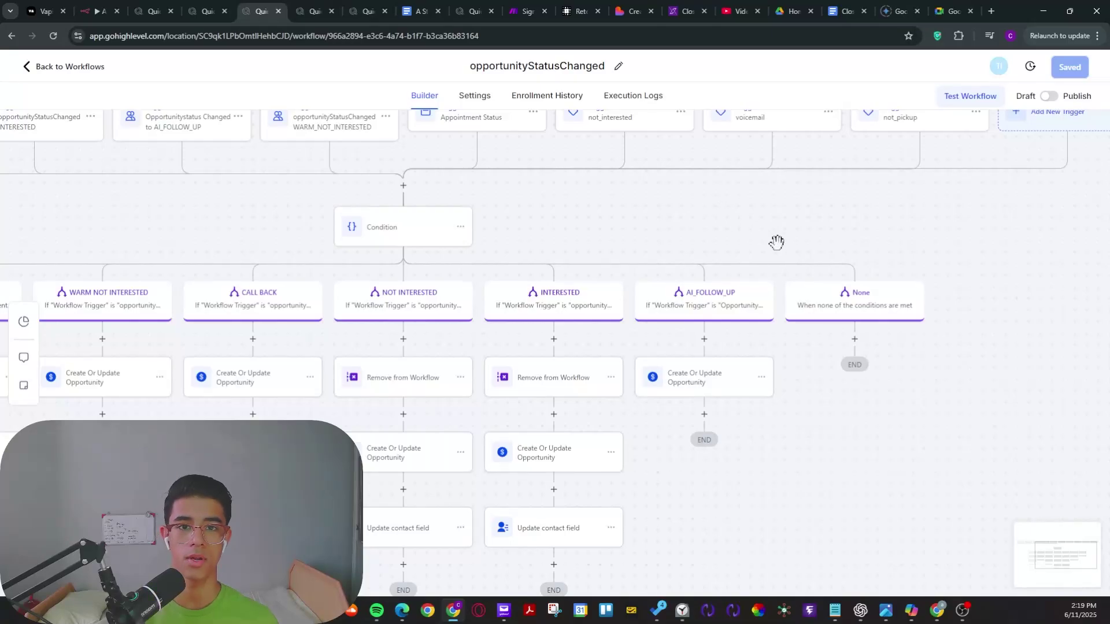
left_click_drag(777, 245, 813, 250)
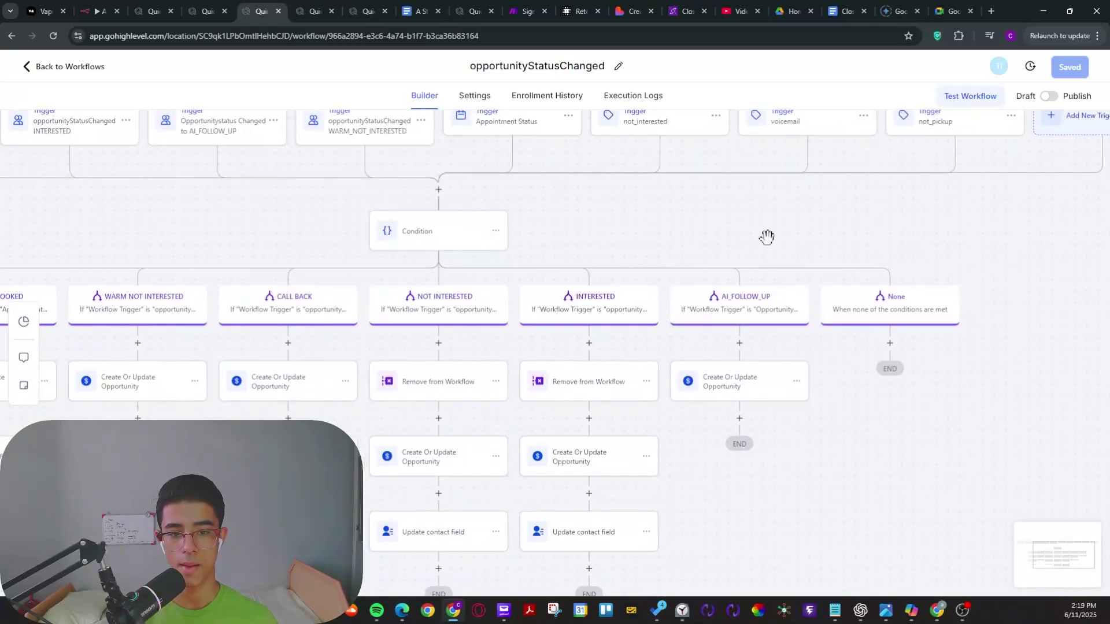
left_click_drag(612, 228, 707, 226)
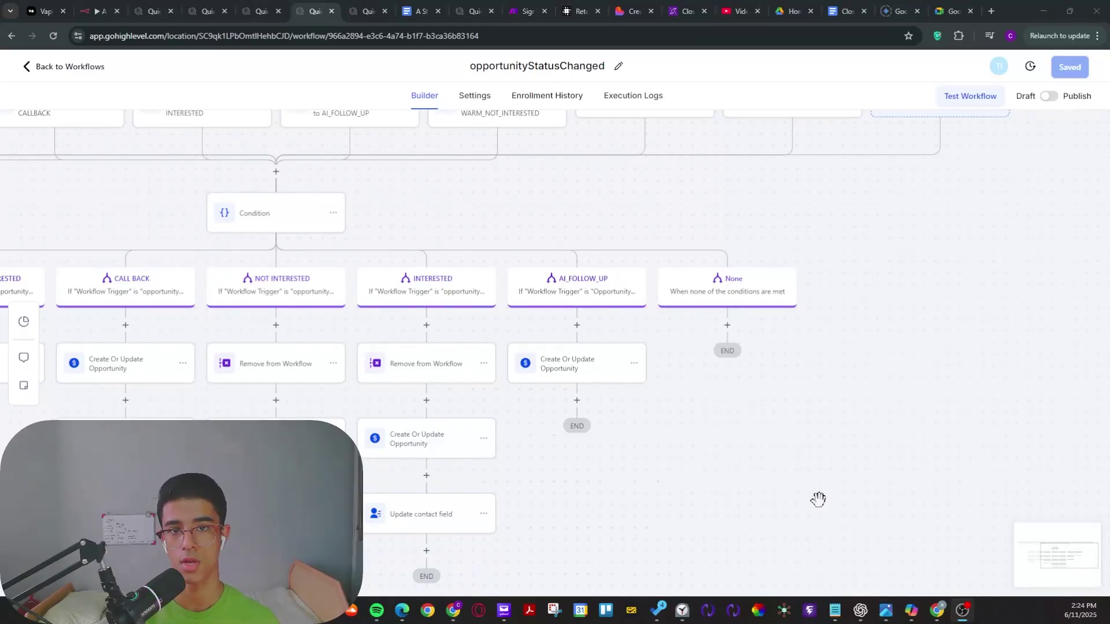
mouse_move(819, 499)
left_mouse_down()
mouse_move(817, 511)
mouse_move(815, 495)
left_mouse_up()
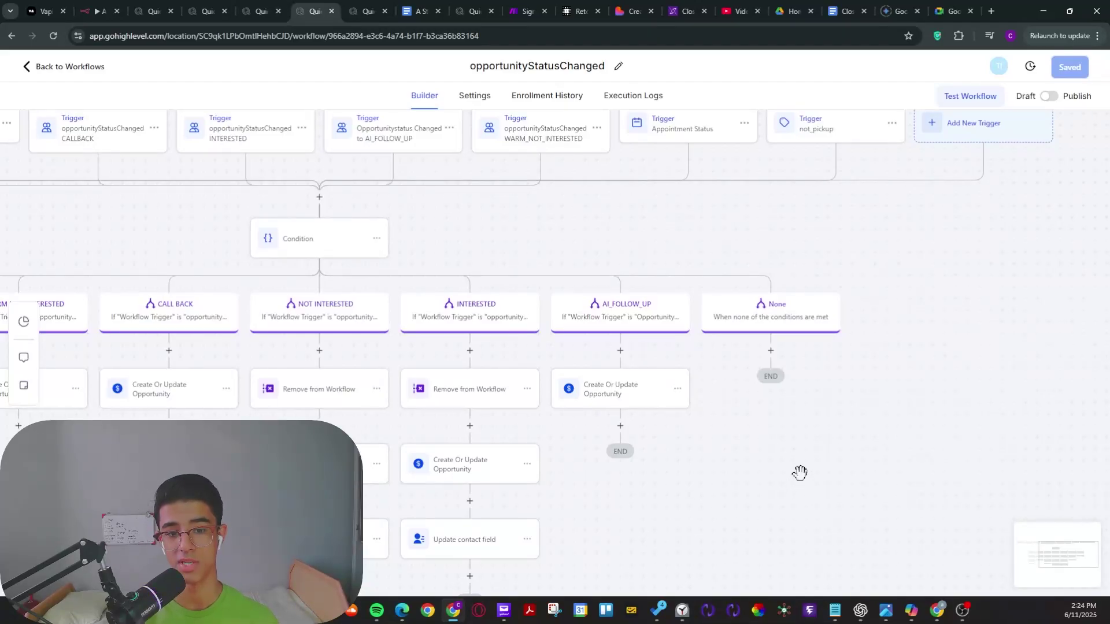
scroll(725, 440, "down", 4)
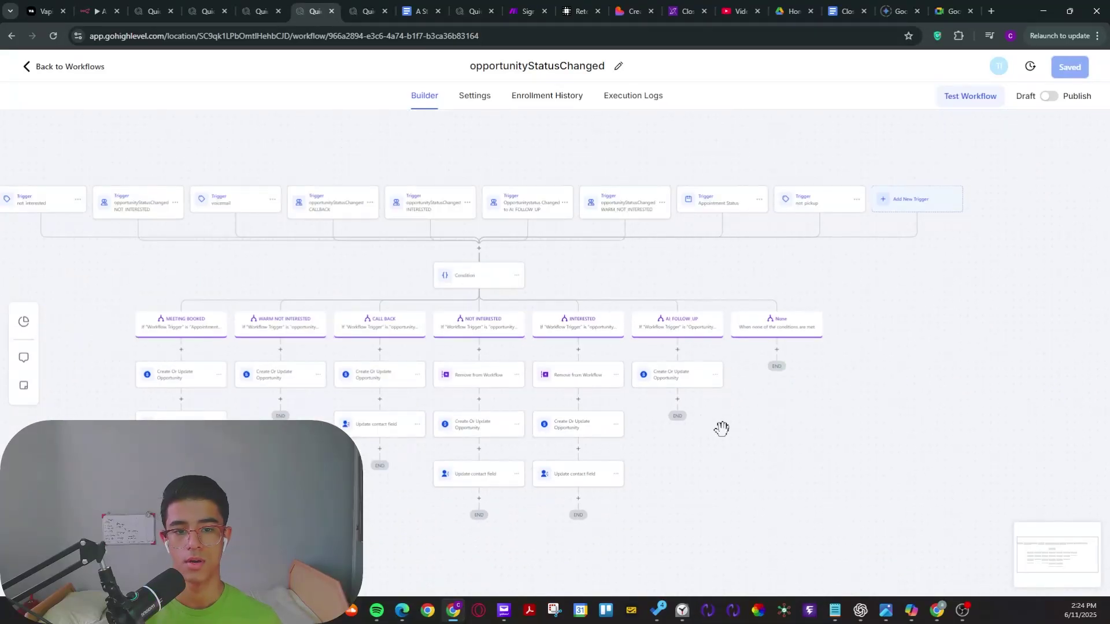
scroll(721, 428, "up", 3)
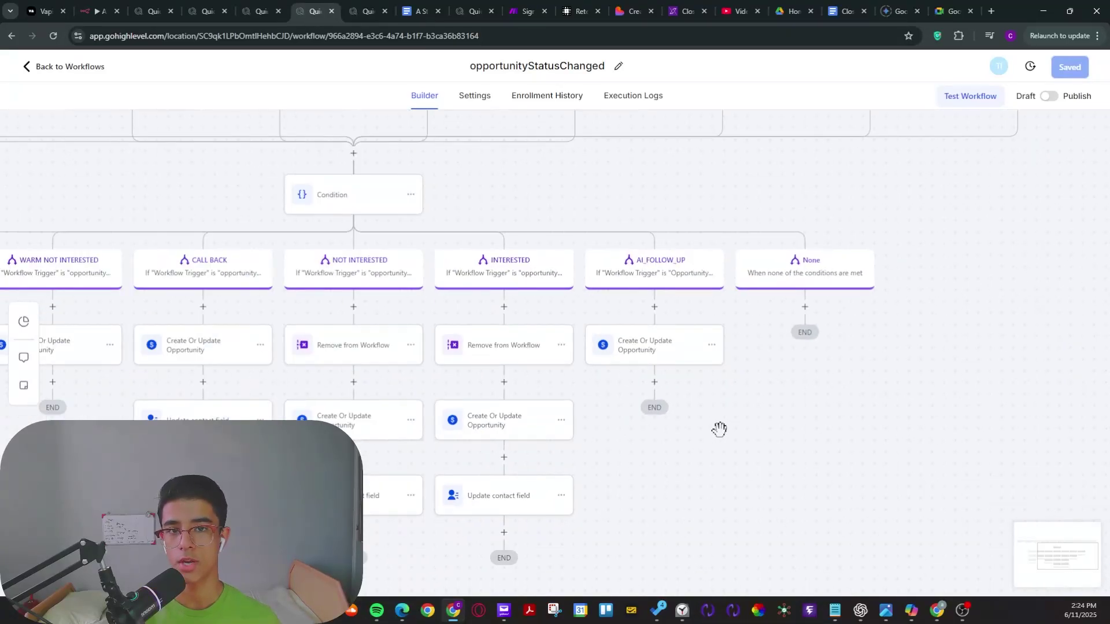
scroll(719, 429, "up", 2)
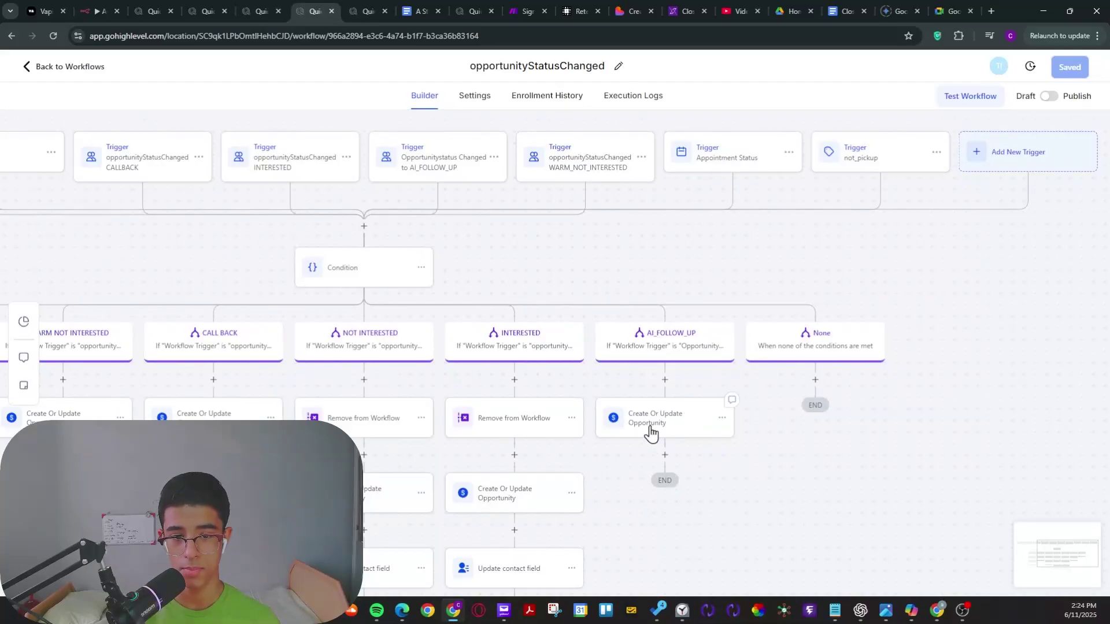
scroll(649, 433, "left", 8)
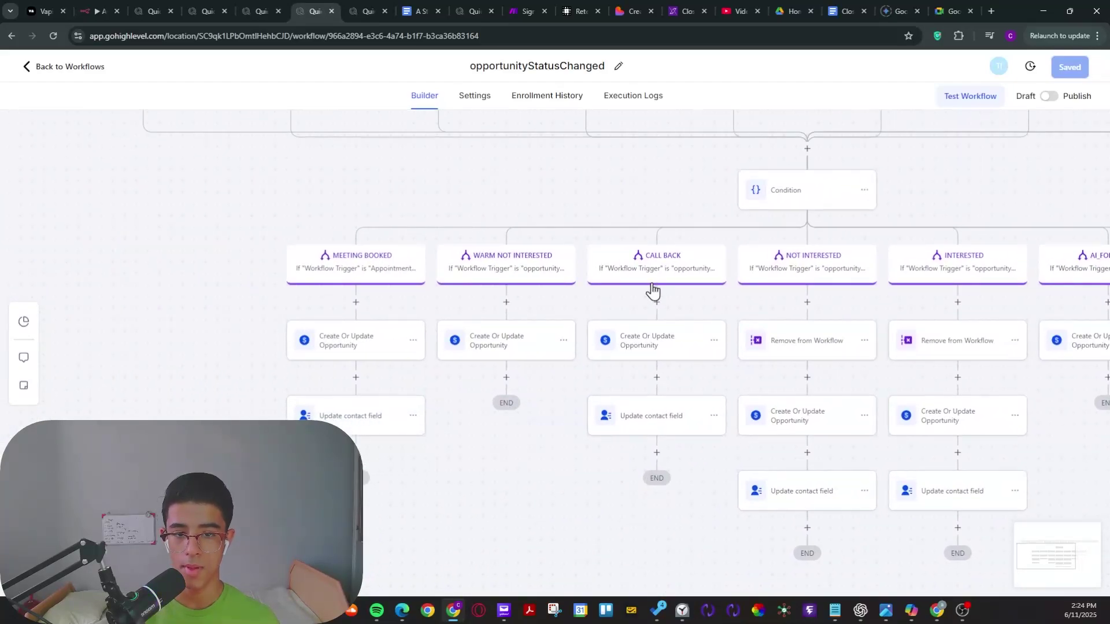
scroll(506, 499, "down", 2)
scroll(506, 498, "left", 1)
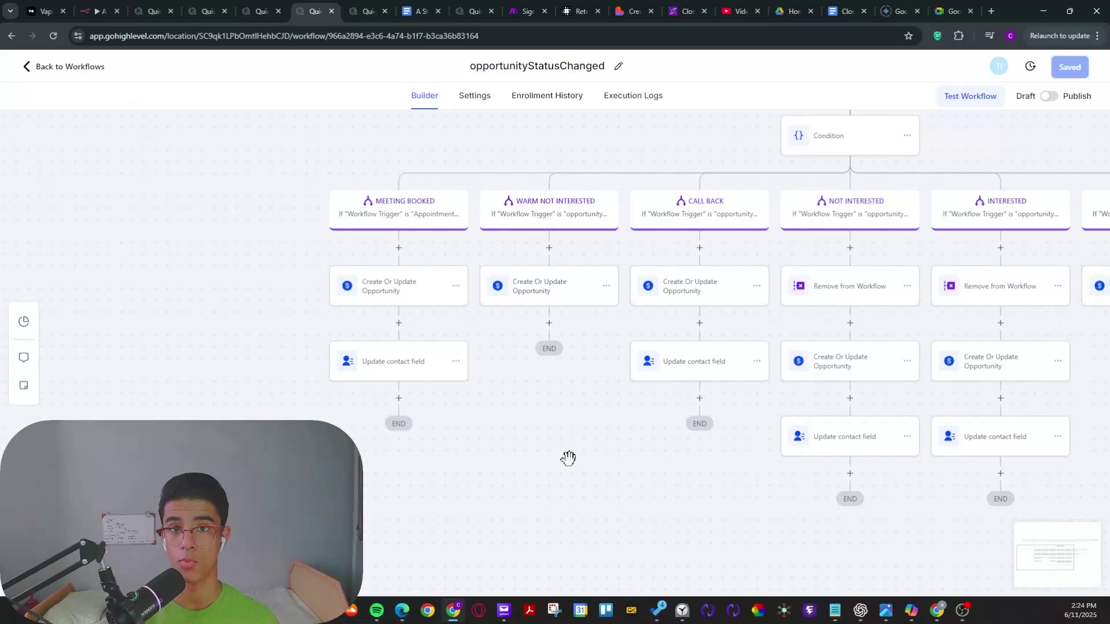
scroll(571, 500, "right", 3)
scroll(481, 488, "down", 1)
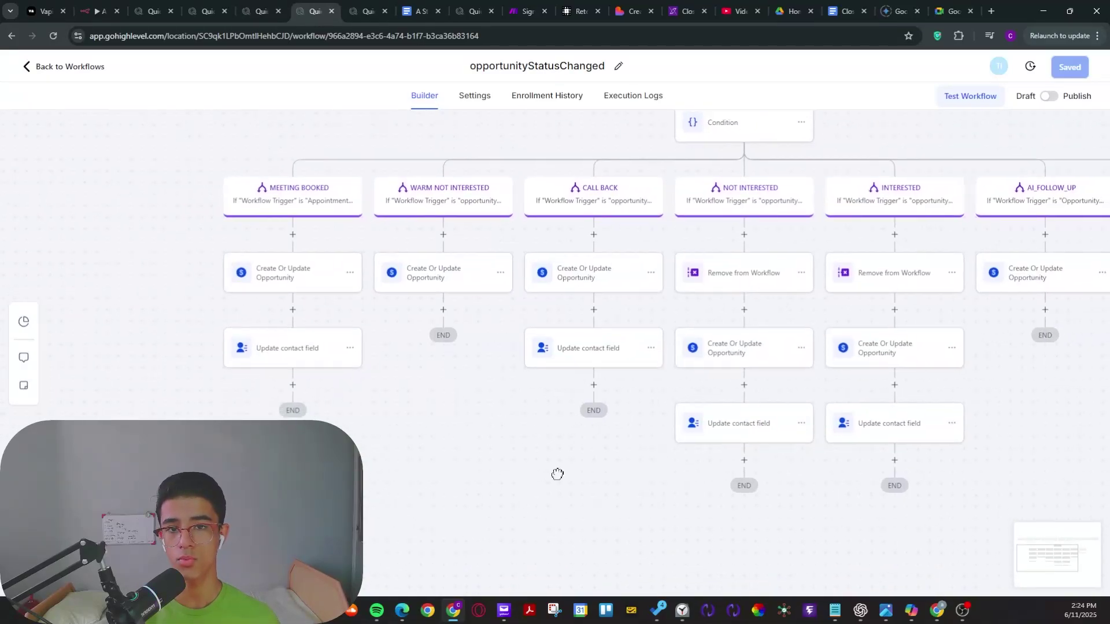
scroll(665, 489, "right", 7)
scroll(665, 488, "up", 3)
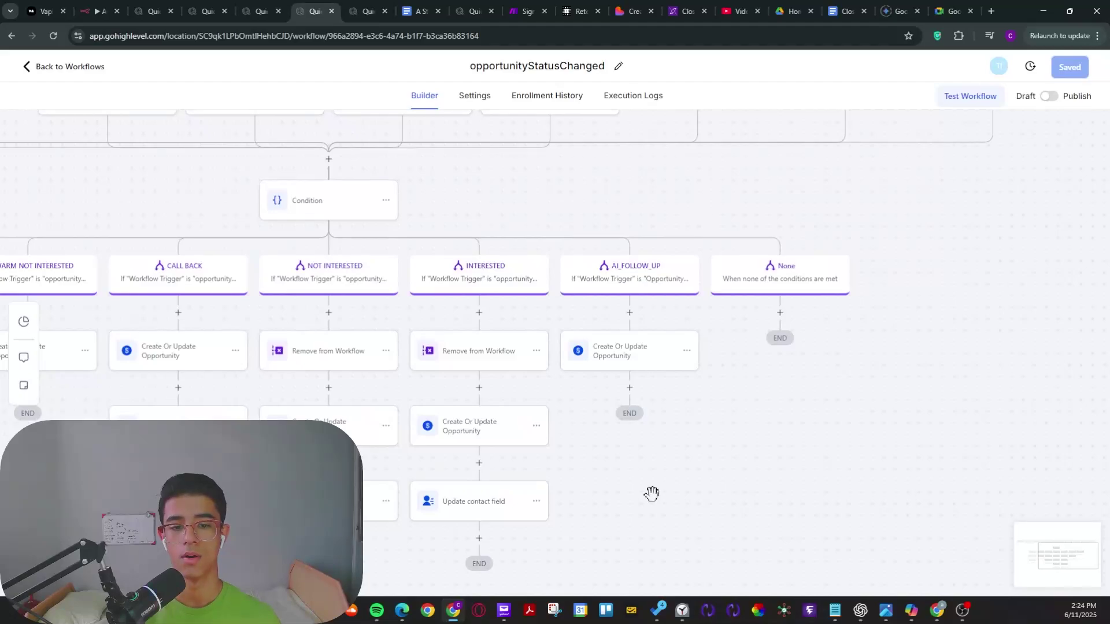
scroll(643, 488, "up", 1)
scroll(642, 489, "left", 1)
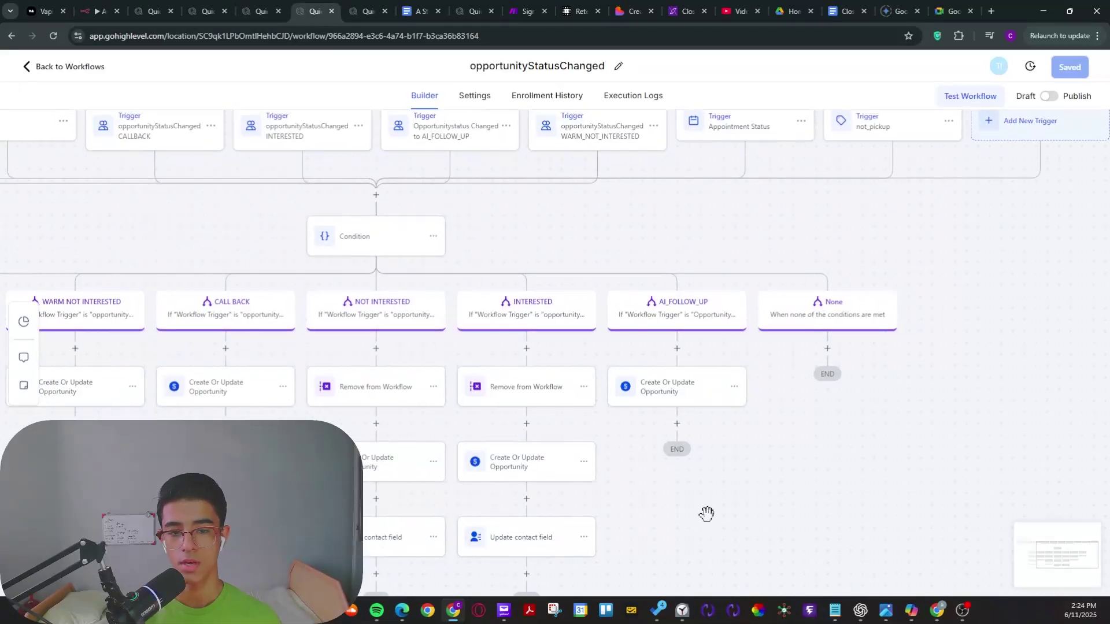
Add a Math Operation action after Create Or Update Opportunity in the AI_FOLLOW_UP branch.
left_click(677, 424)
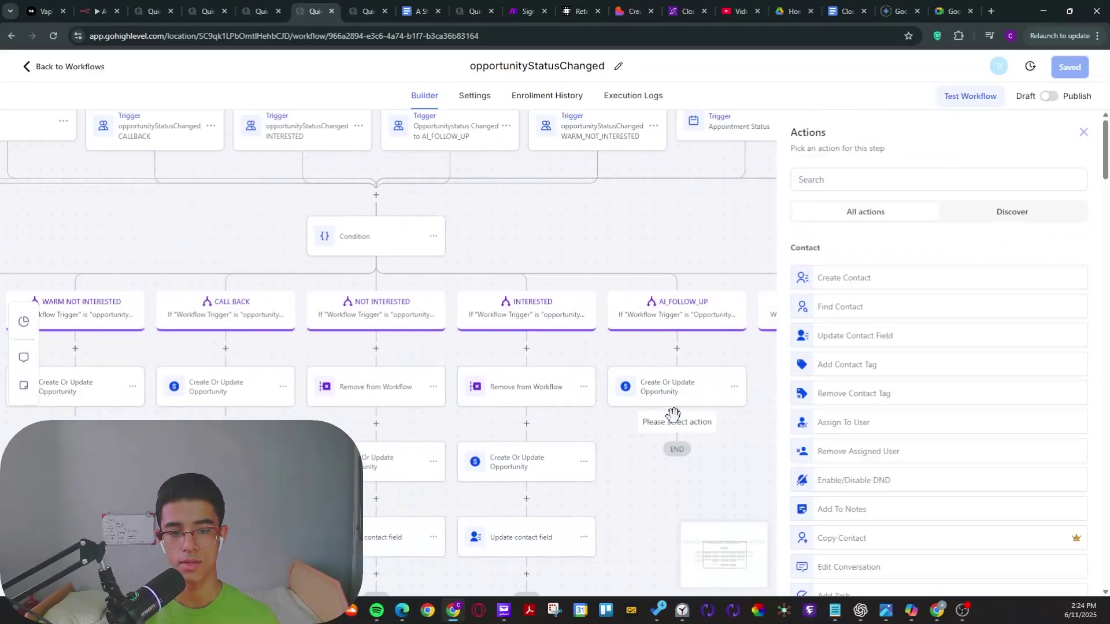
left_click(836, 177)
type("math")
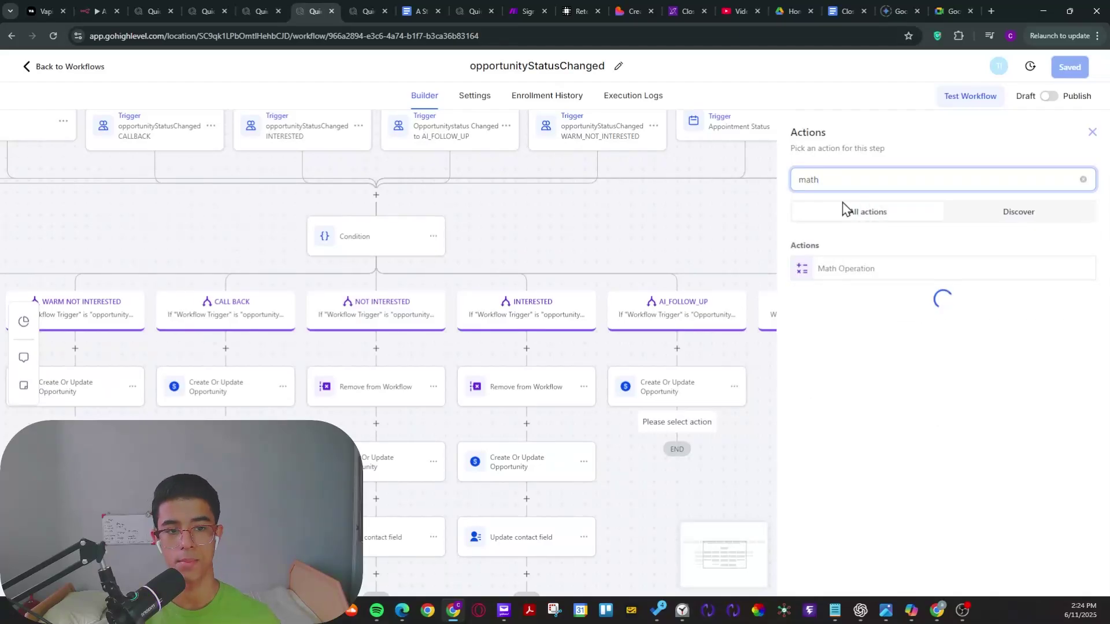
left_click(847, 273)
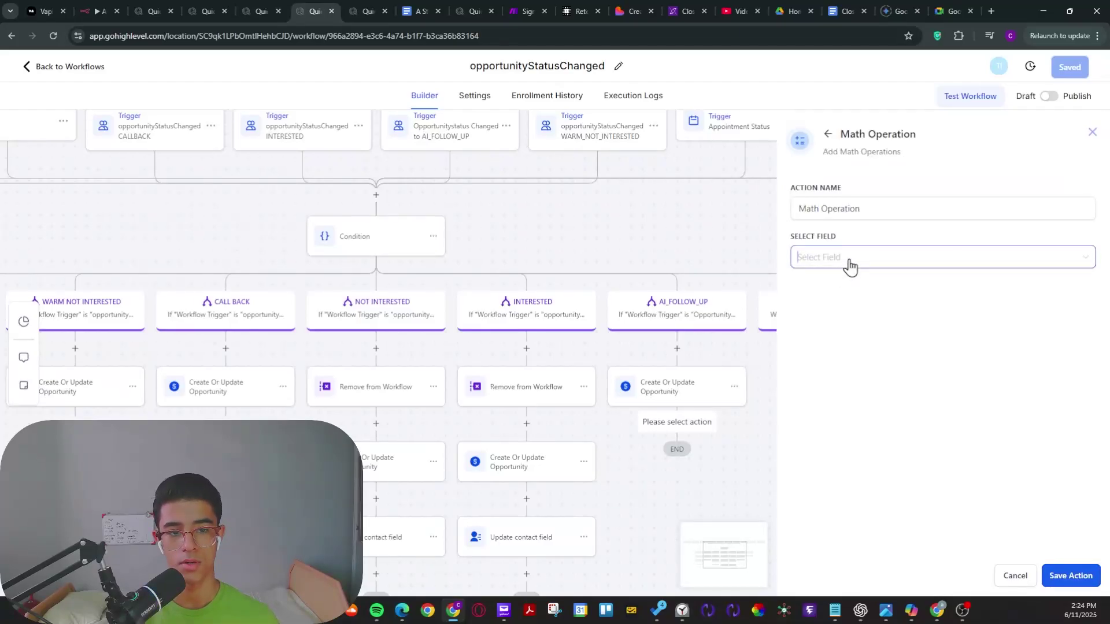
Set the Math Operation to add 1 to the NumberCalledNUM custom field.
left_click(850, 266)
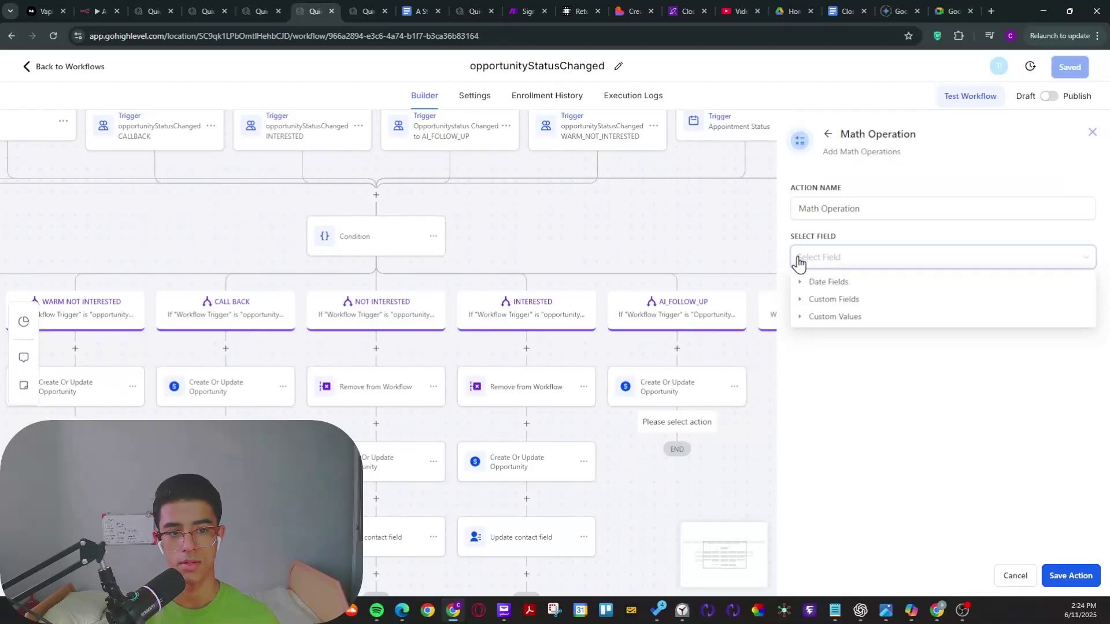
left_click(804, 301)
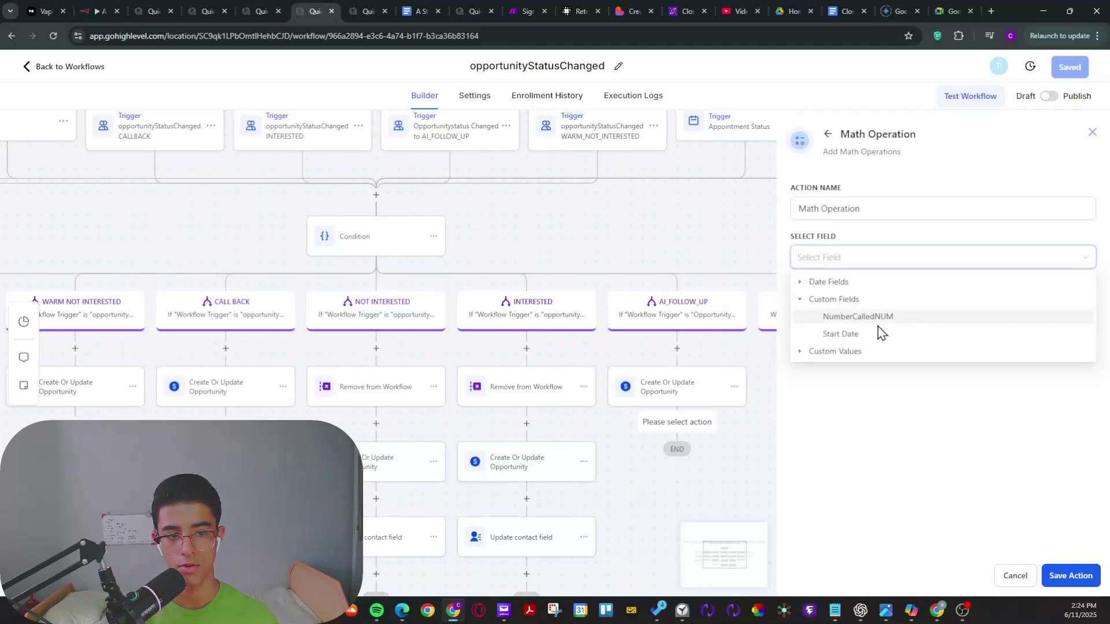
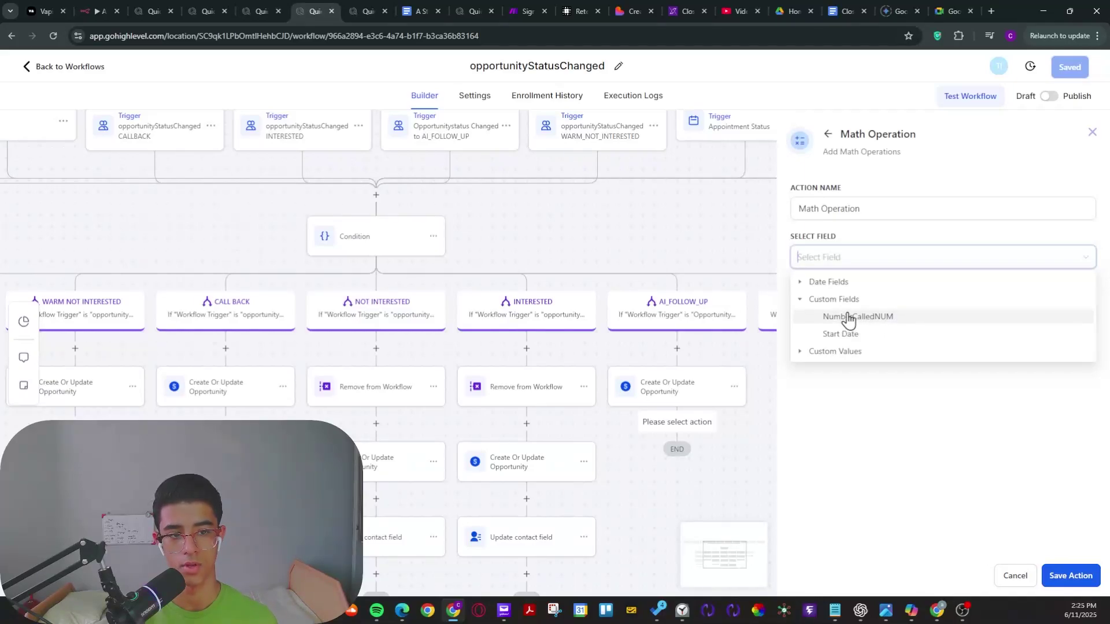
left_click(848, 317)
left_click(876, 337)
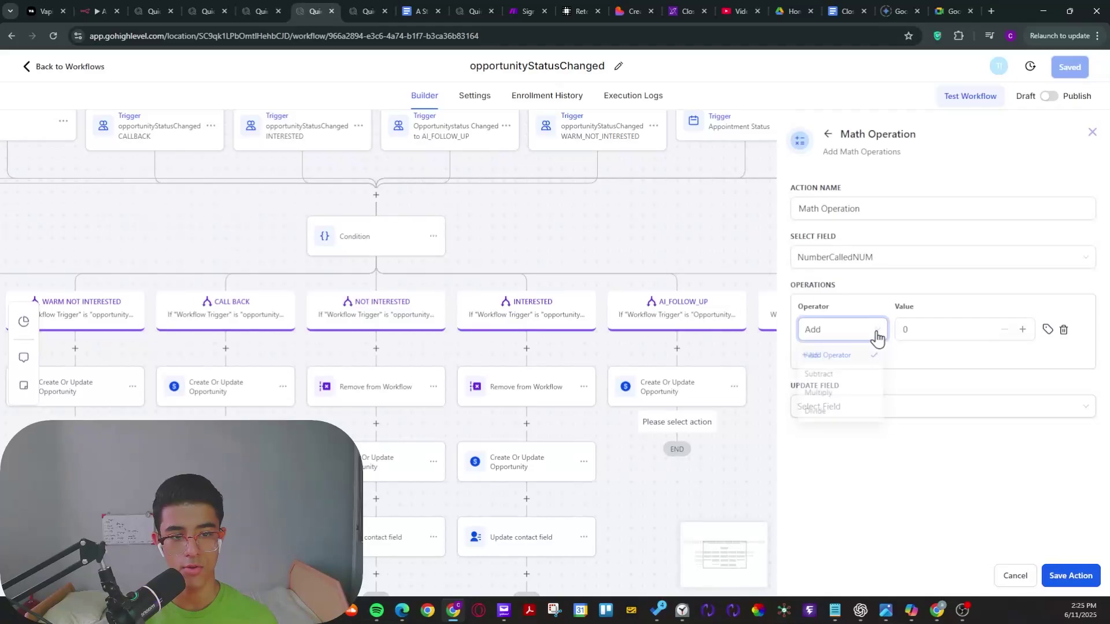
left_click(1022, 329)
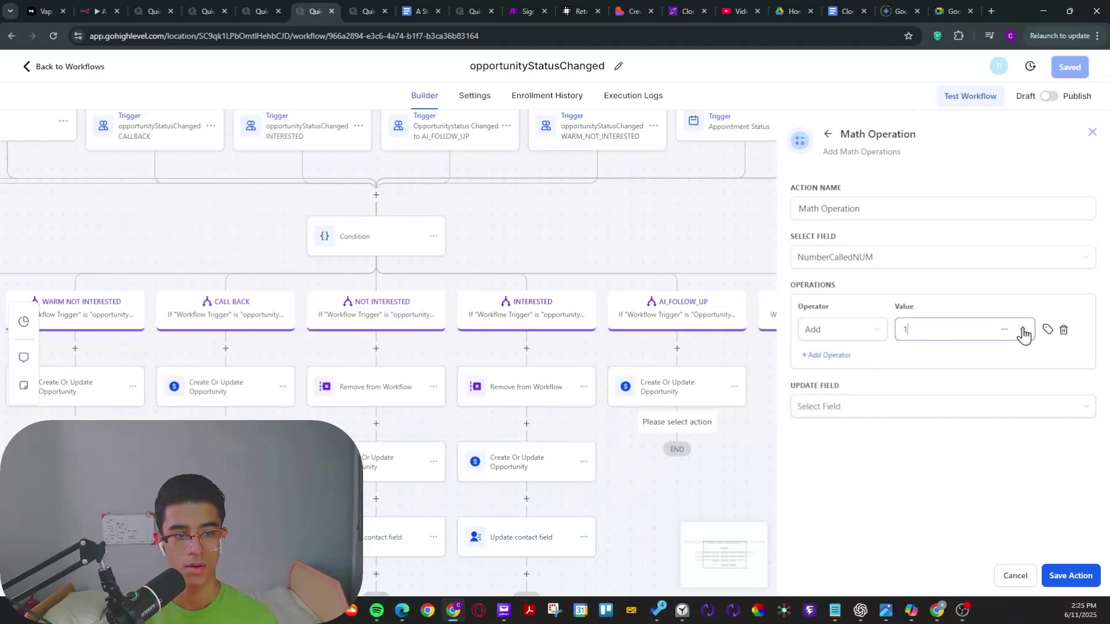
left_click(983, 449)
left_click(824, 412)
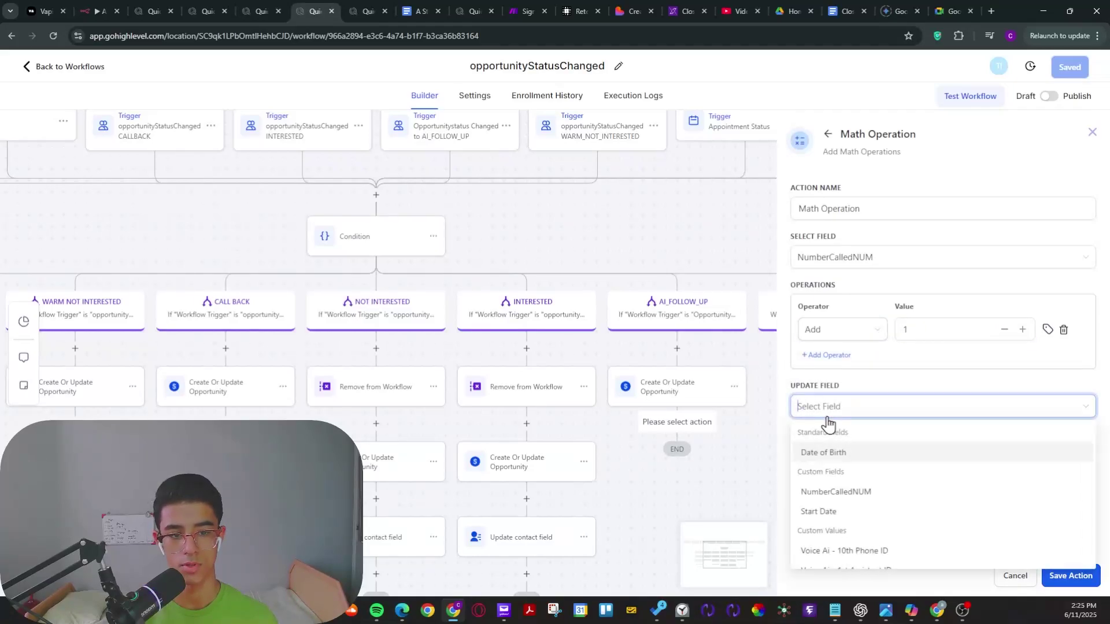
left_click(899, 386)
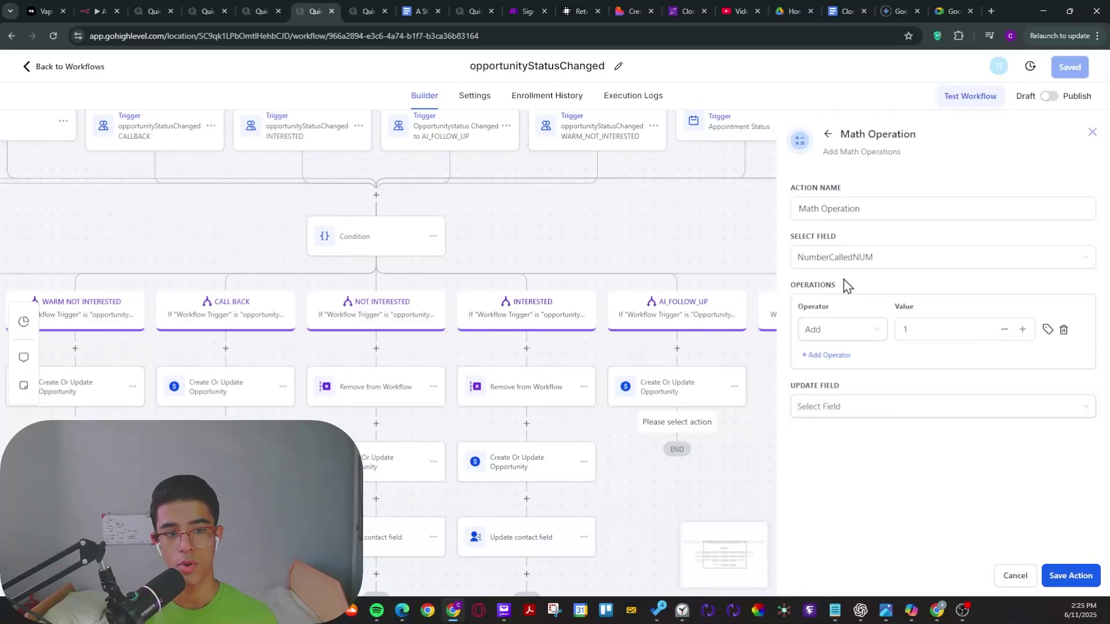
left_click(805, 266)
left_click(890, 240)
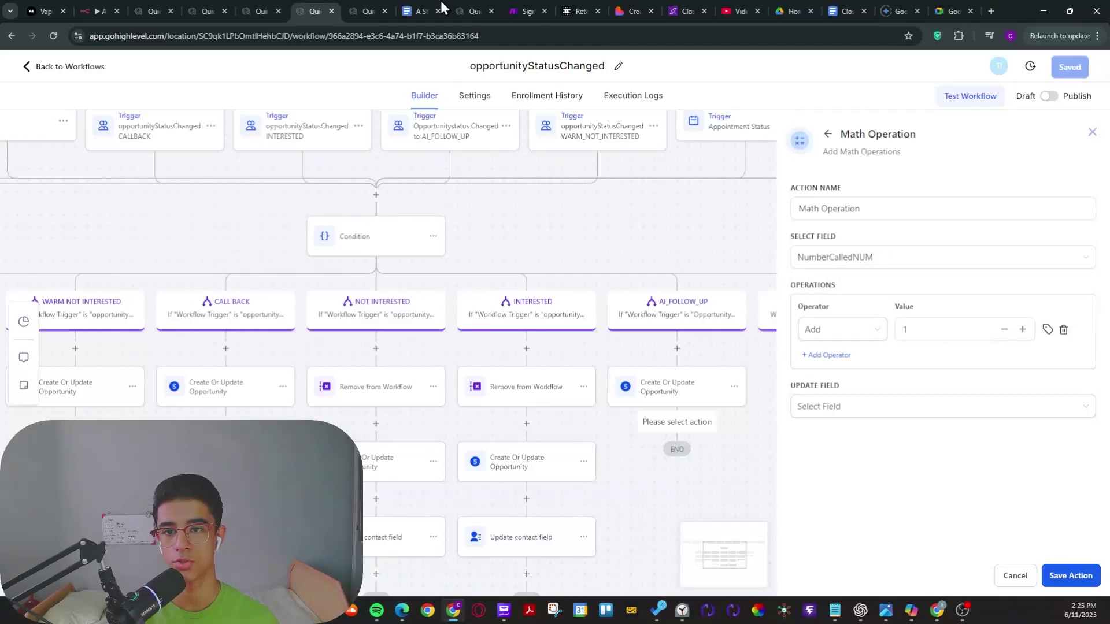
Open the Voice AI folder of contact custom fields in the account settings.
left_click(251, 8)
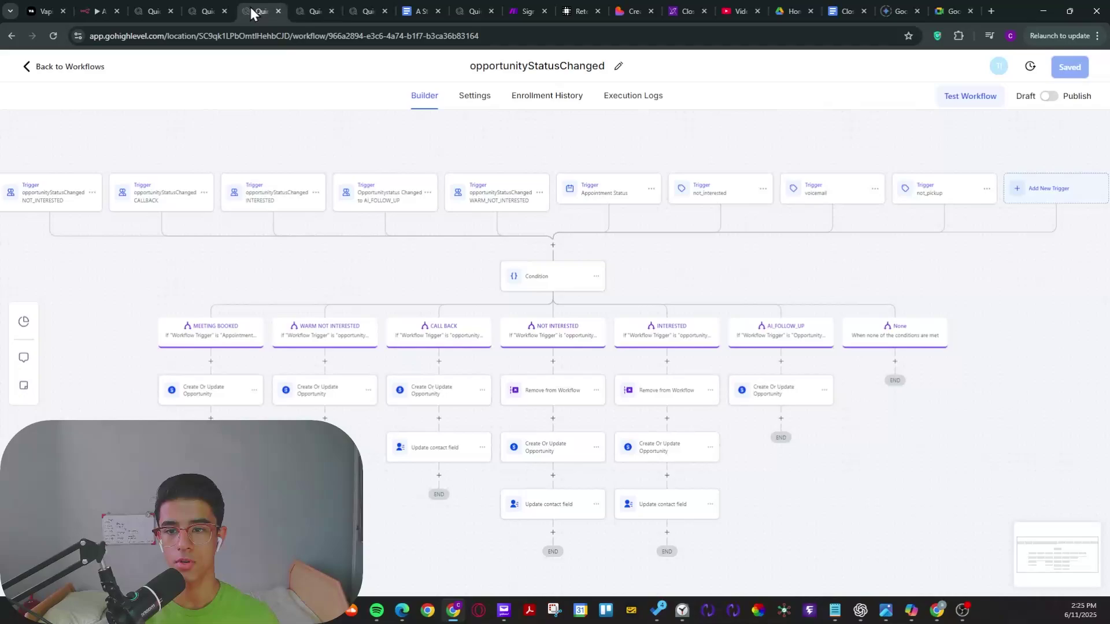
left_click(26, 67)
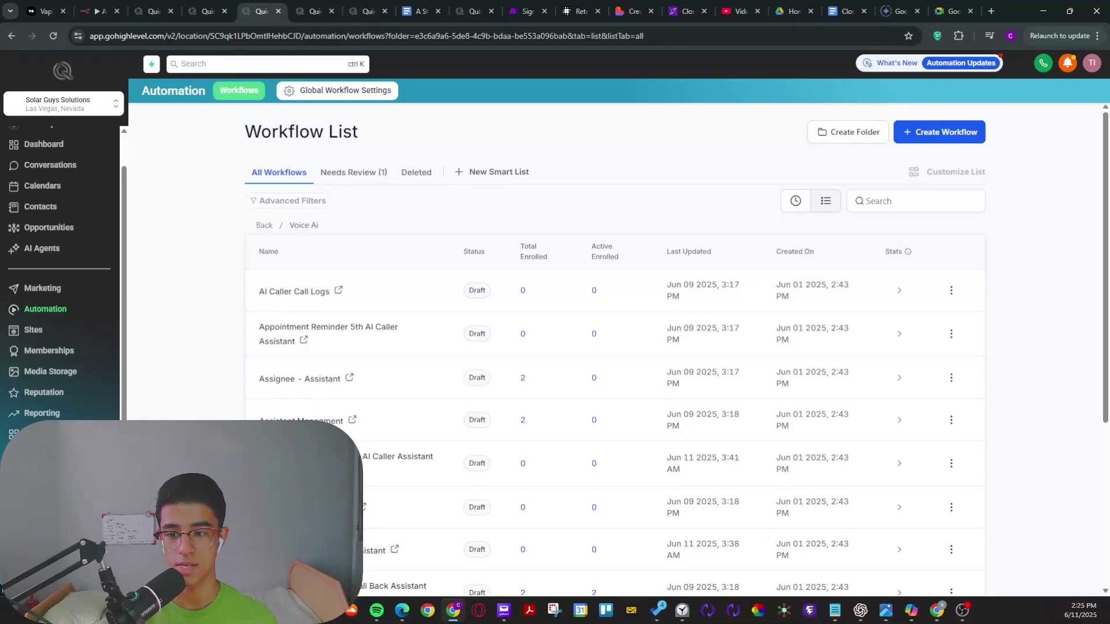
left_click(35, 572)
scroll(35, 401, "down", 5)
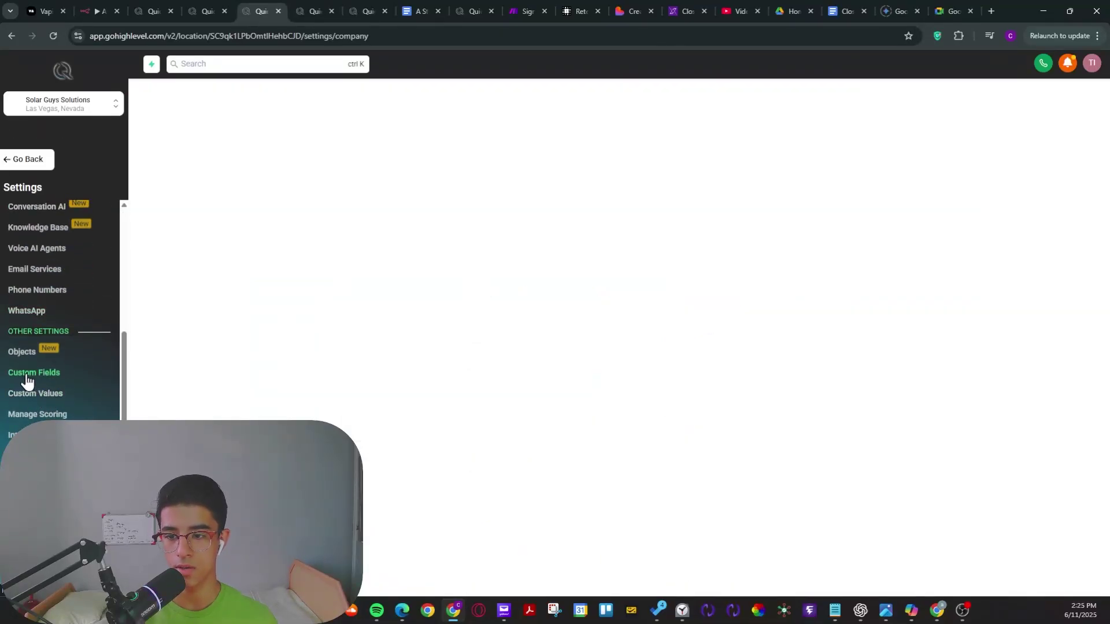
left_click(26, 381)
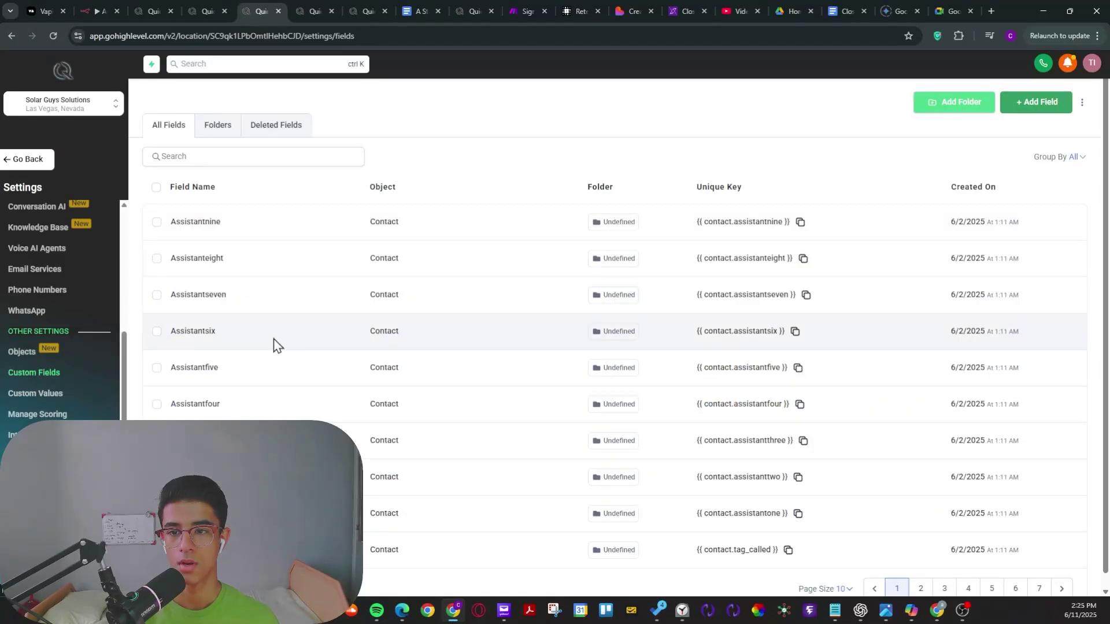
left_click(214, 133)
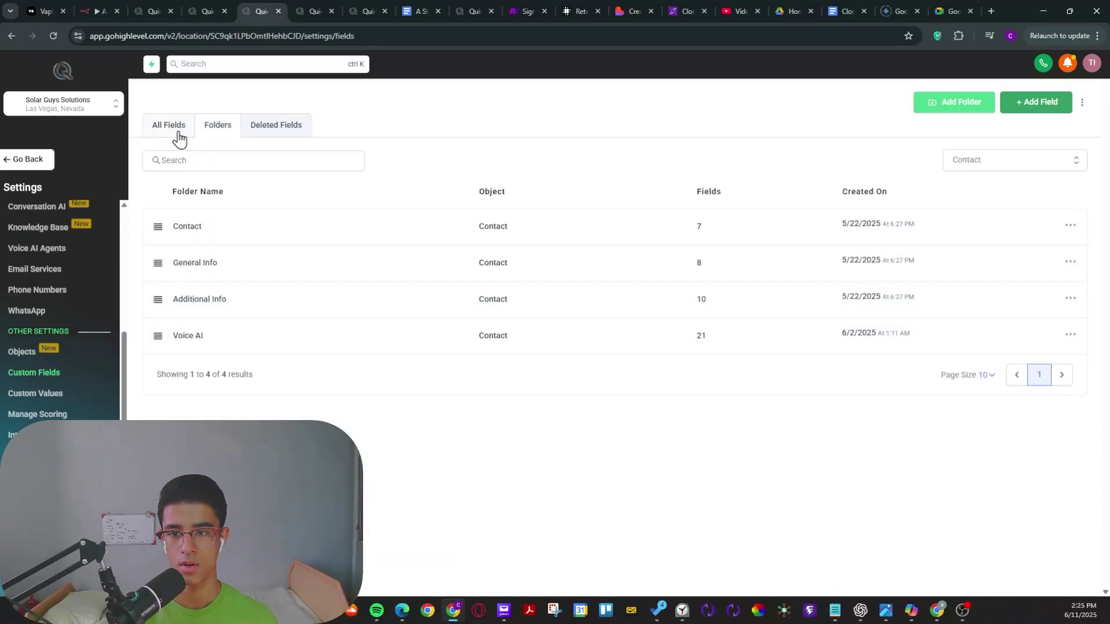
left_click(200, 343)
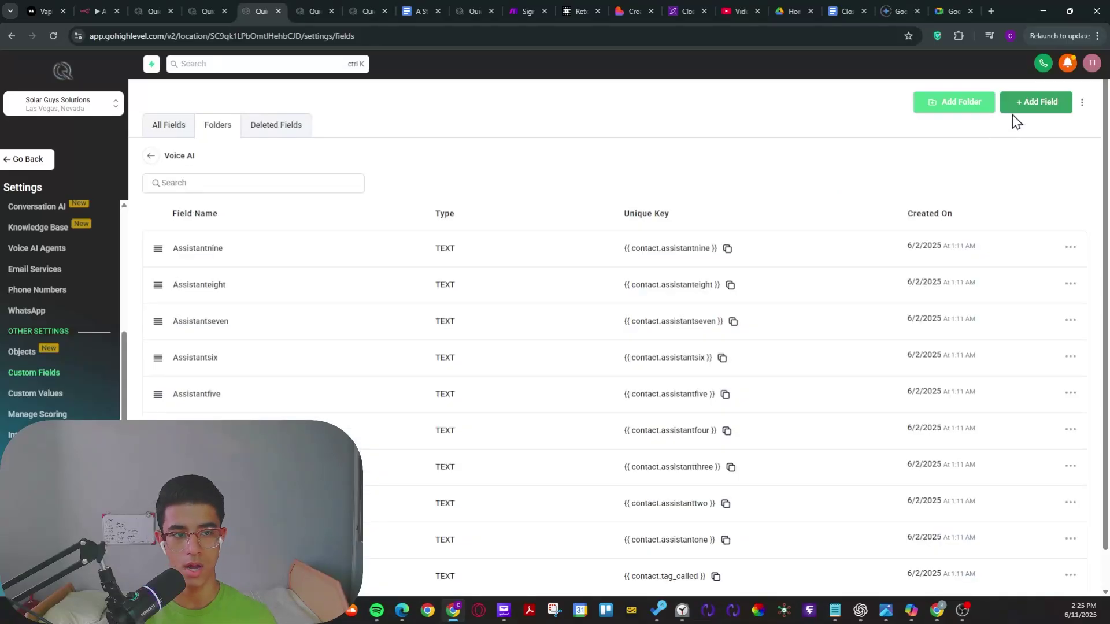
Fill in a new Number custom field named NumberCalledNUM in the Voice AI folder, discard it, and return to the opportunityStatusChanged workflow.
left_click(1033, 110)
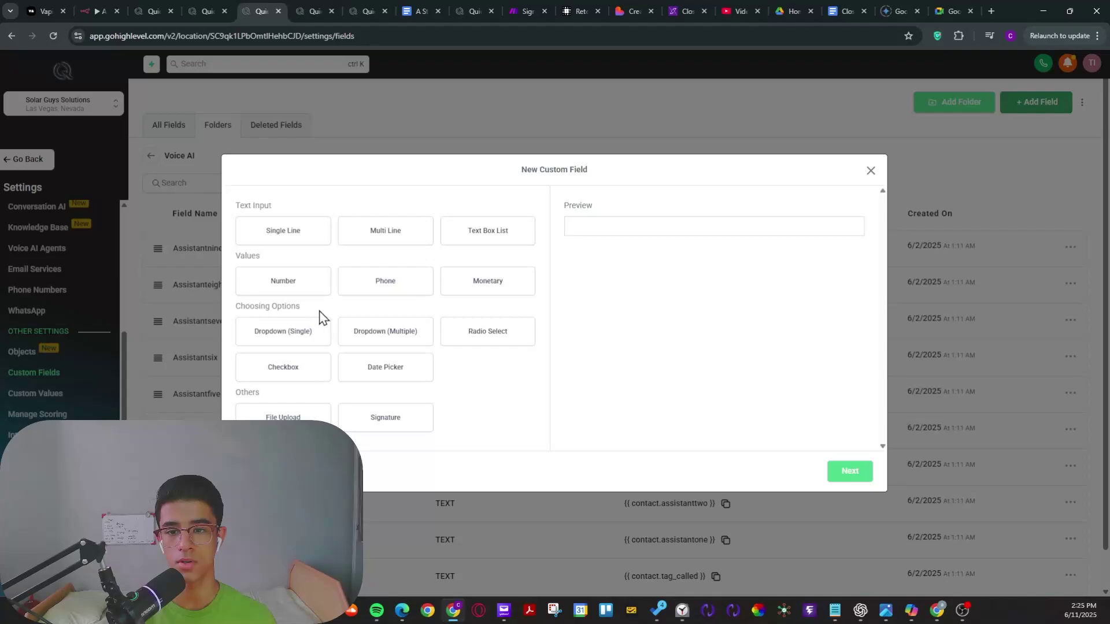
left_click(272, 282)
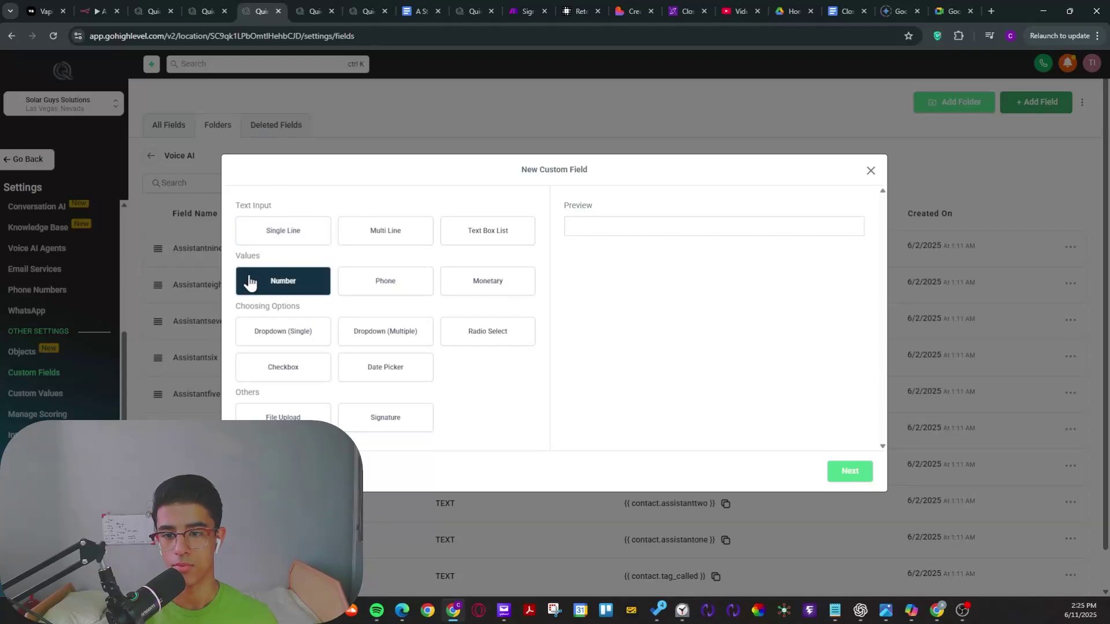
left_click(854, 473)
left_click(311, 292)
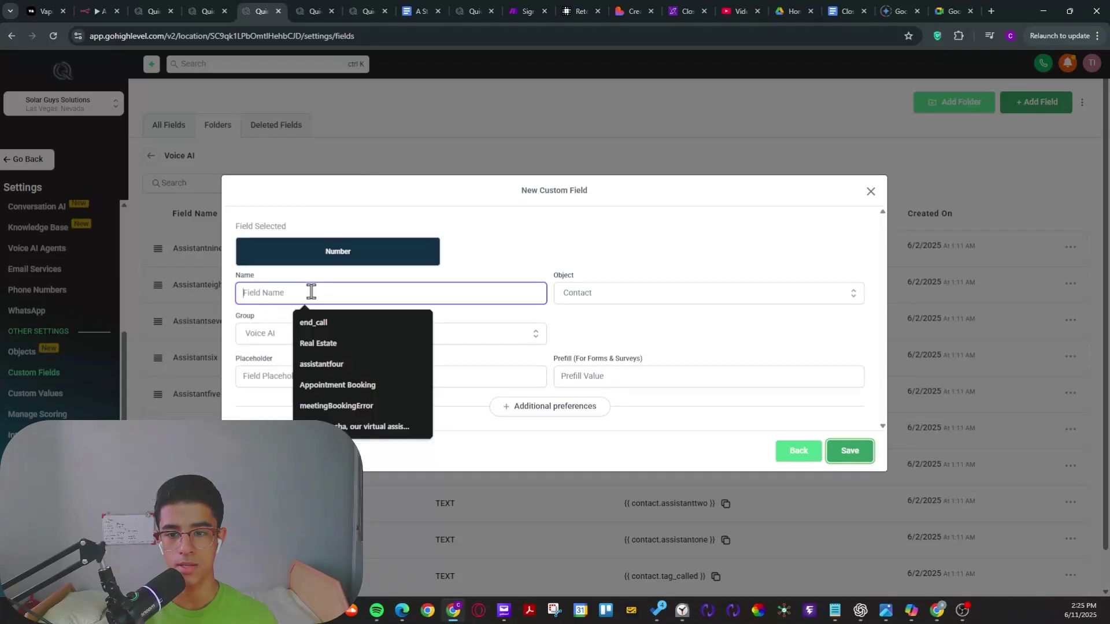
type("Number")
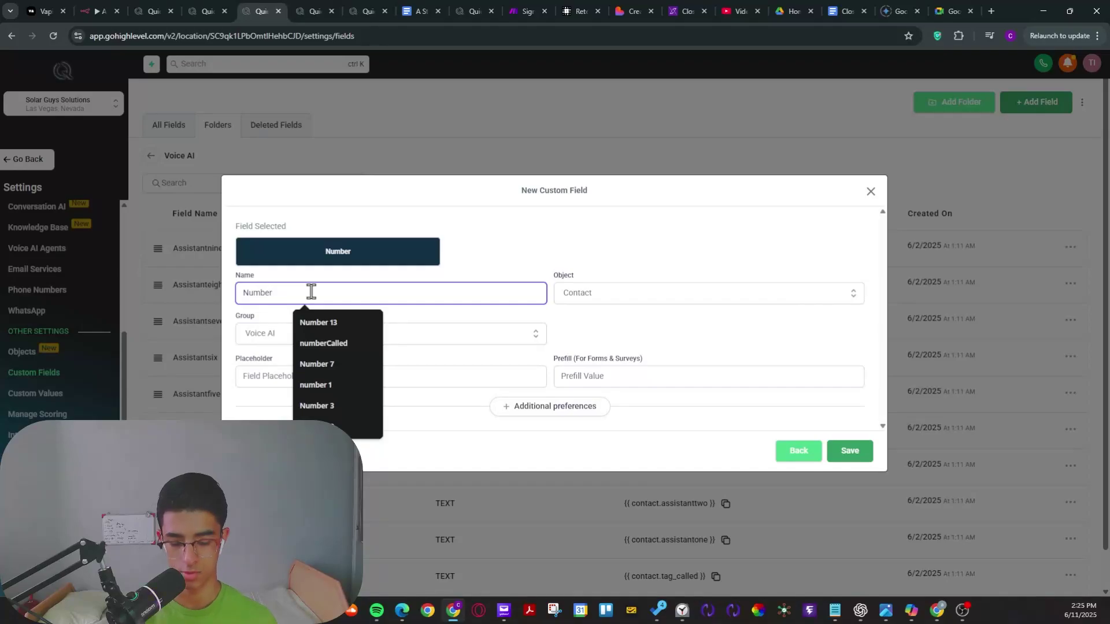
type("CalledNU")
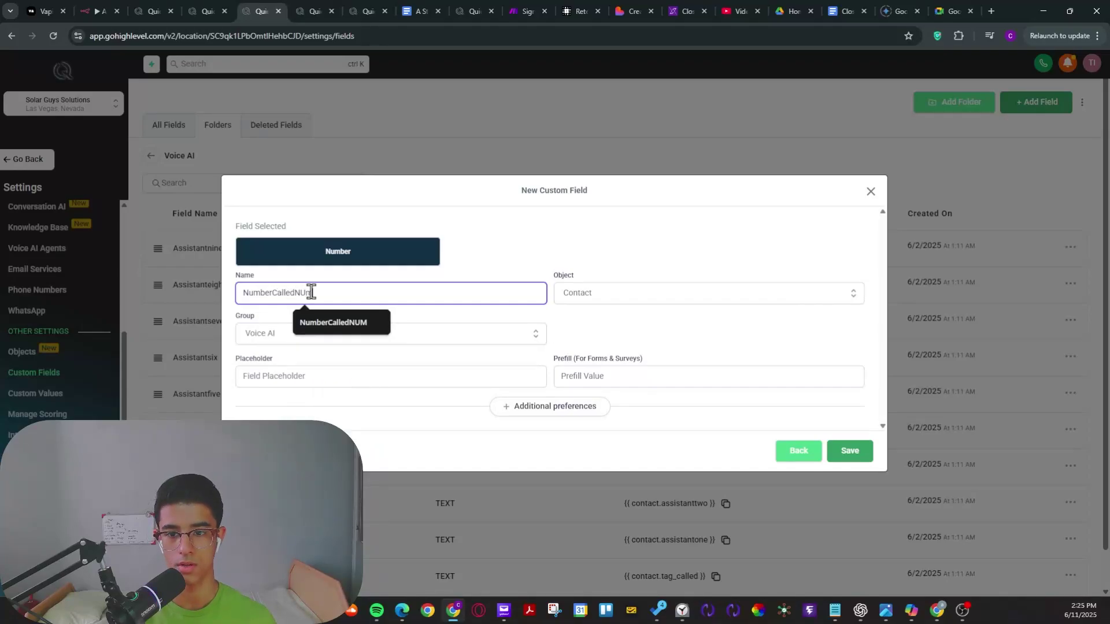
type("M")
left_click(500, 263)
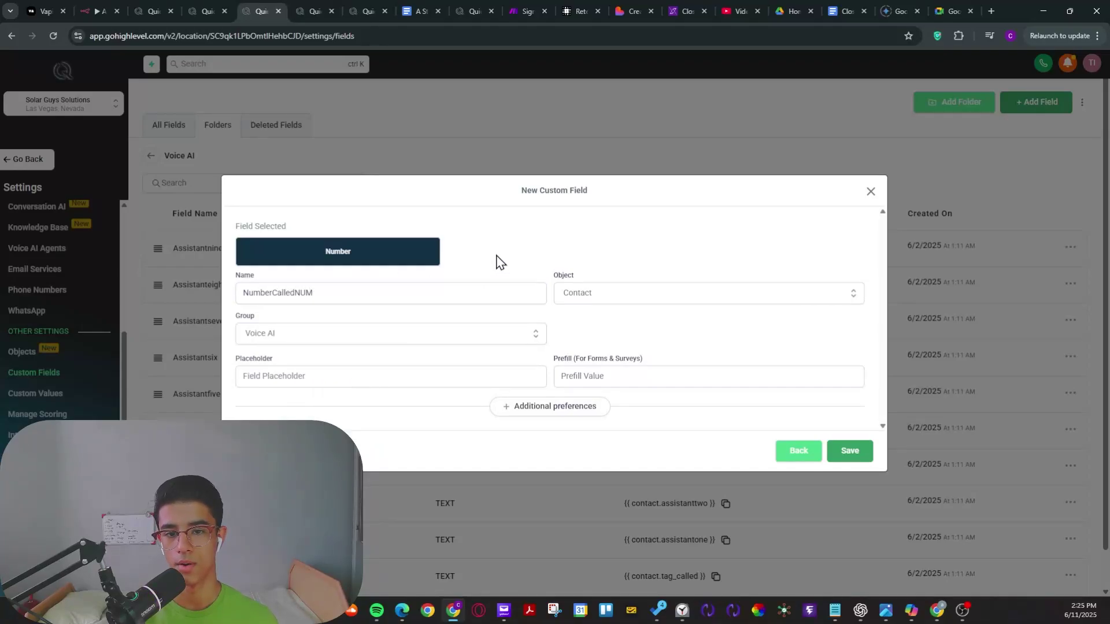
left_click(336, 293)
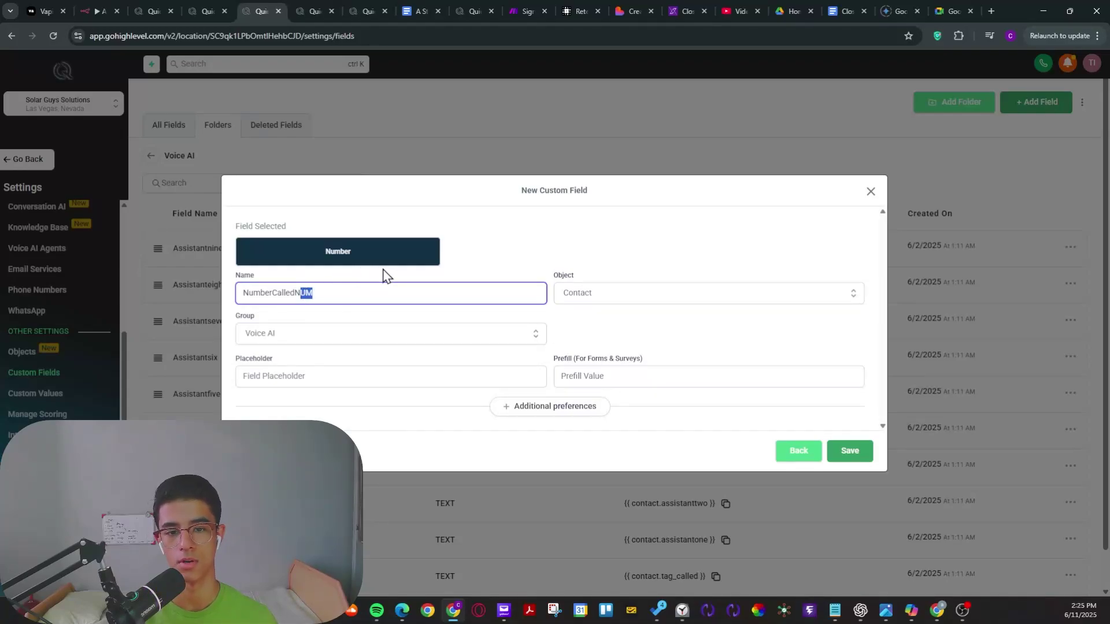
left_click(598, 270)
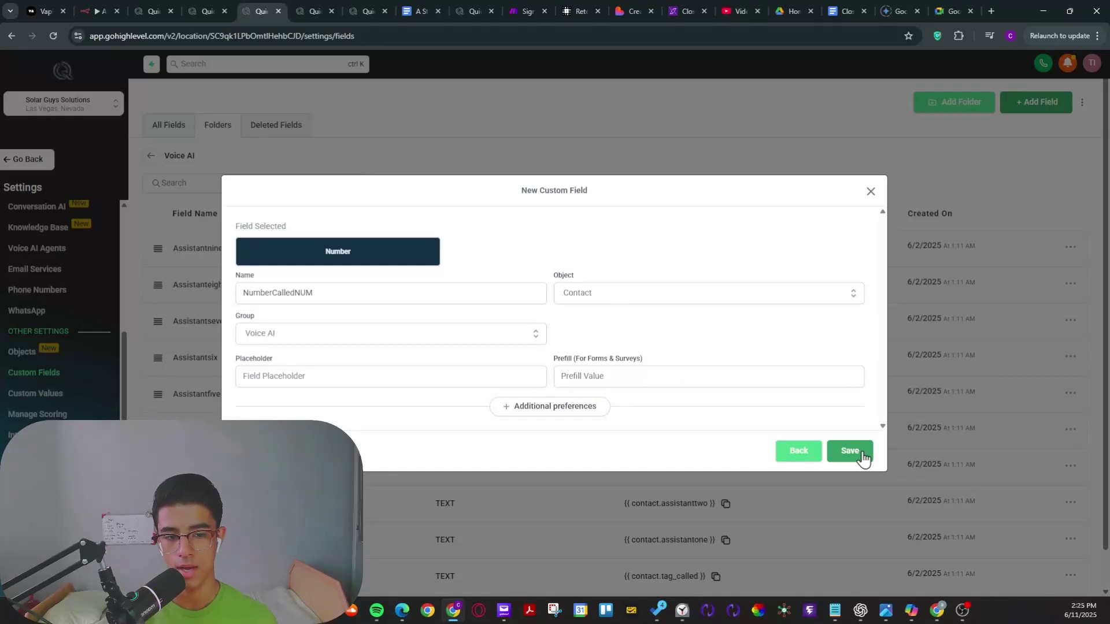
left_click(871, 191)
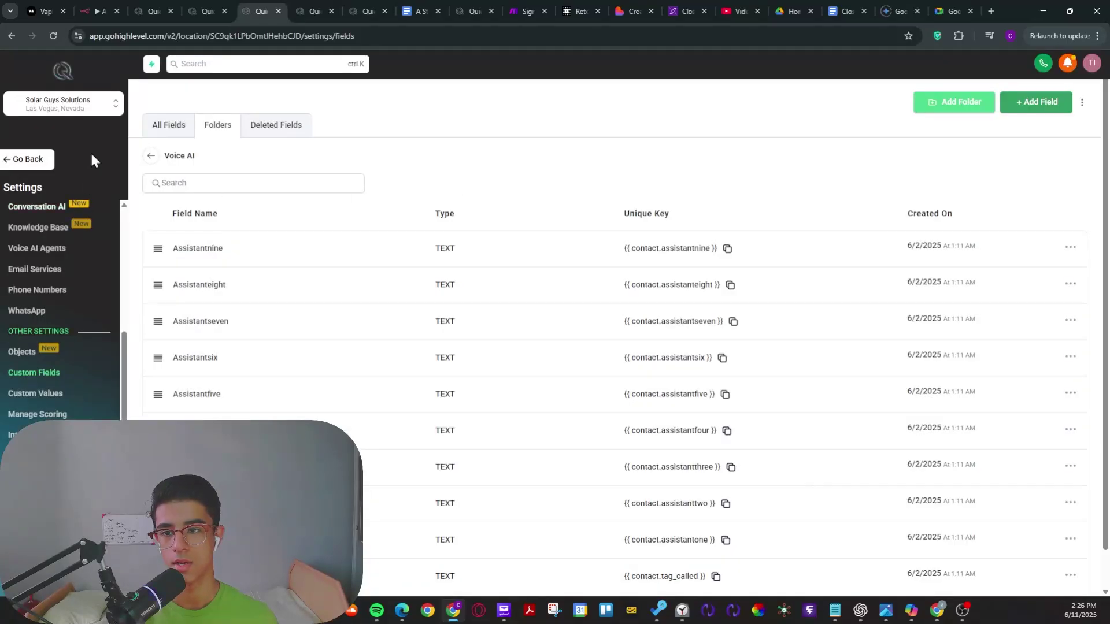
left_click(278, 11)
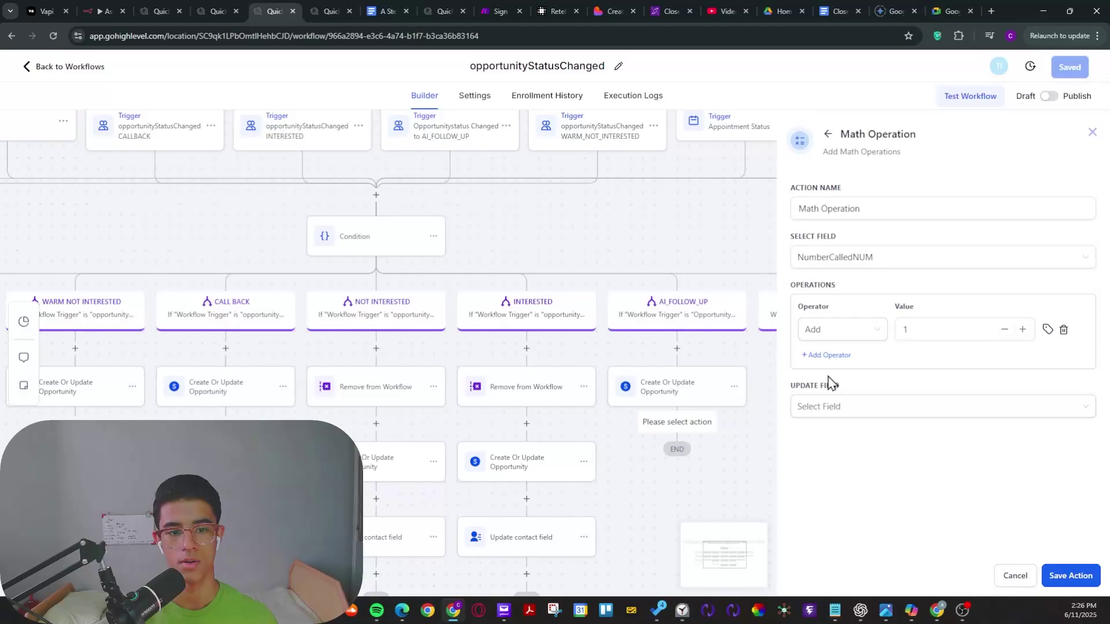
Set the Math Operation's update field to the NumberCalledNUM custom field and save the action.
left_click(867, 264)
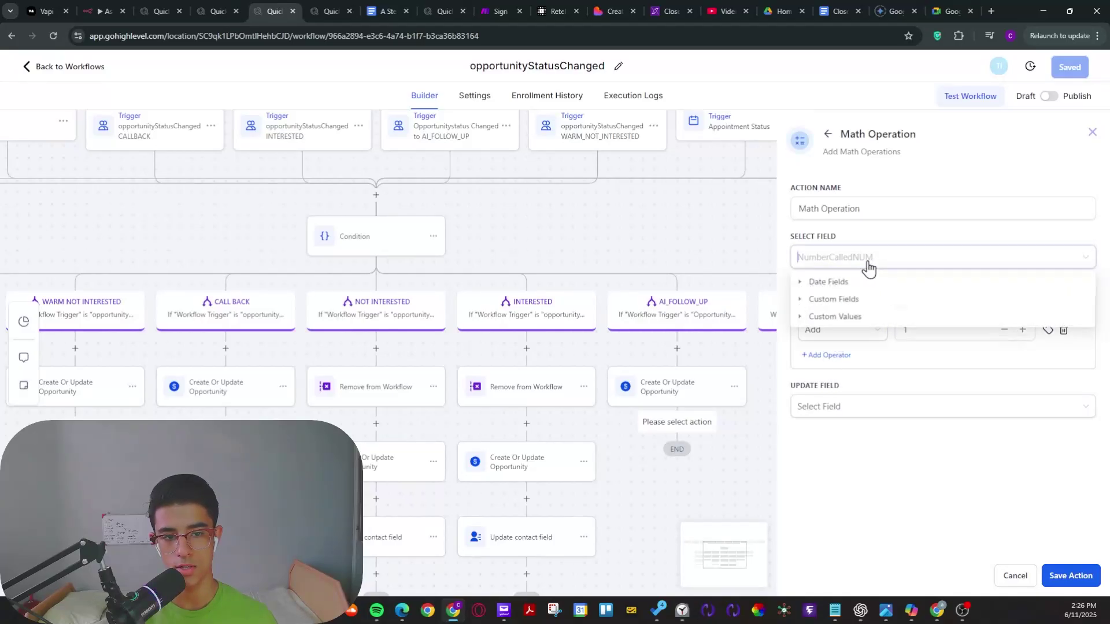
left_click(826, 301)
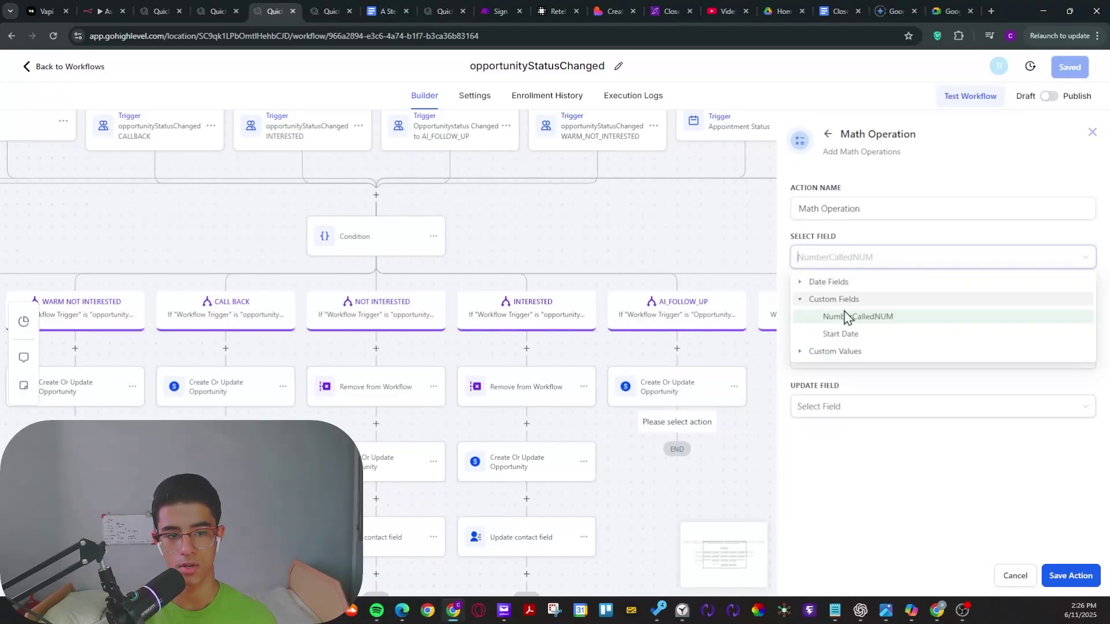
left_click(838, 465)
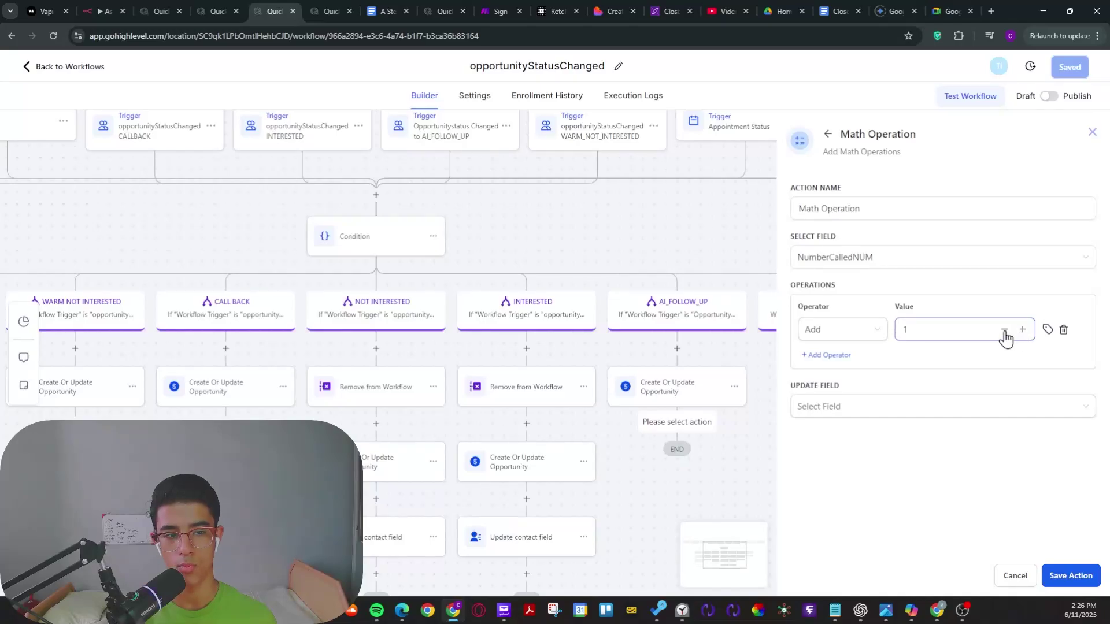
left_click(1071, 577)
left_click(843, 442)
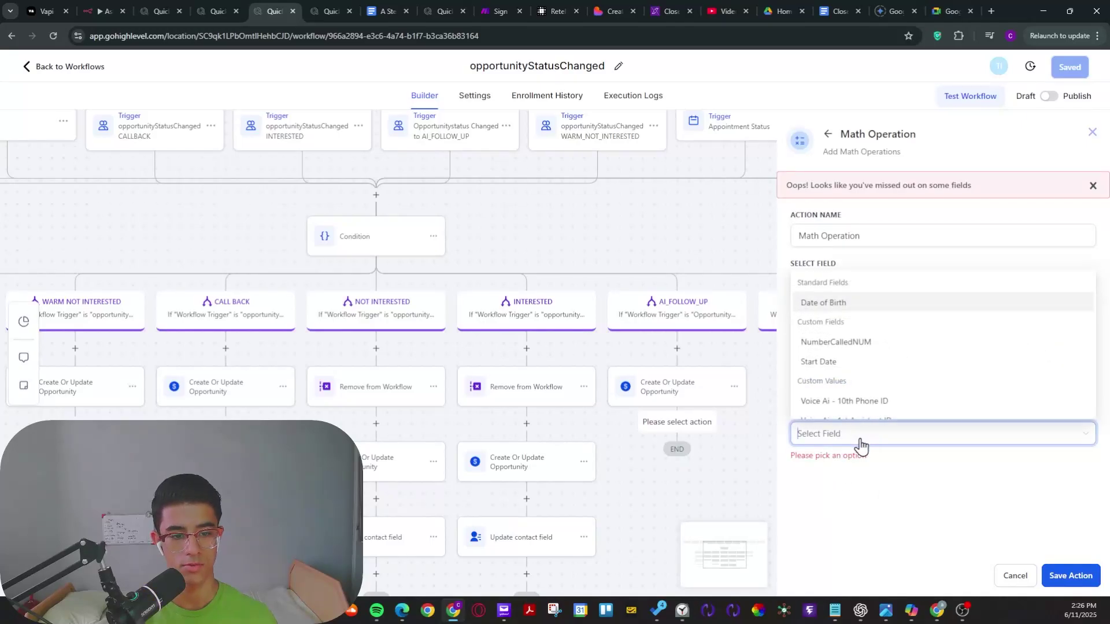
left_click(869, 539)
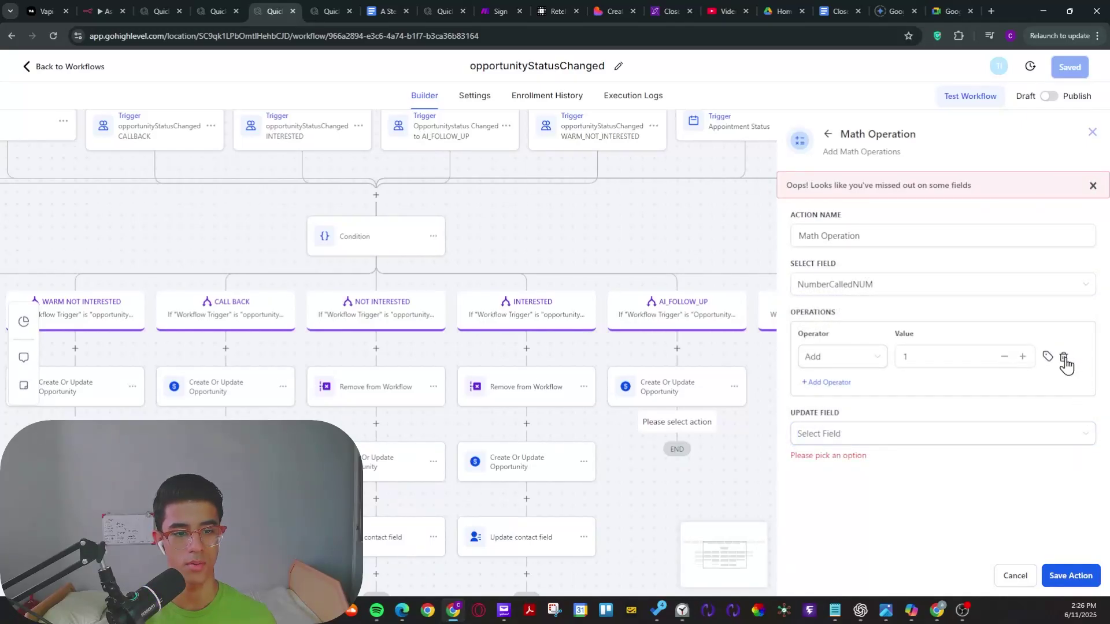
left_click(892, 441)
scroll(848, 345, "down", 3)
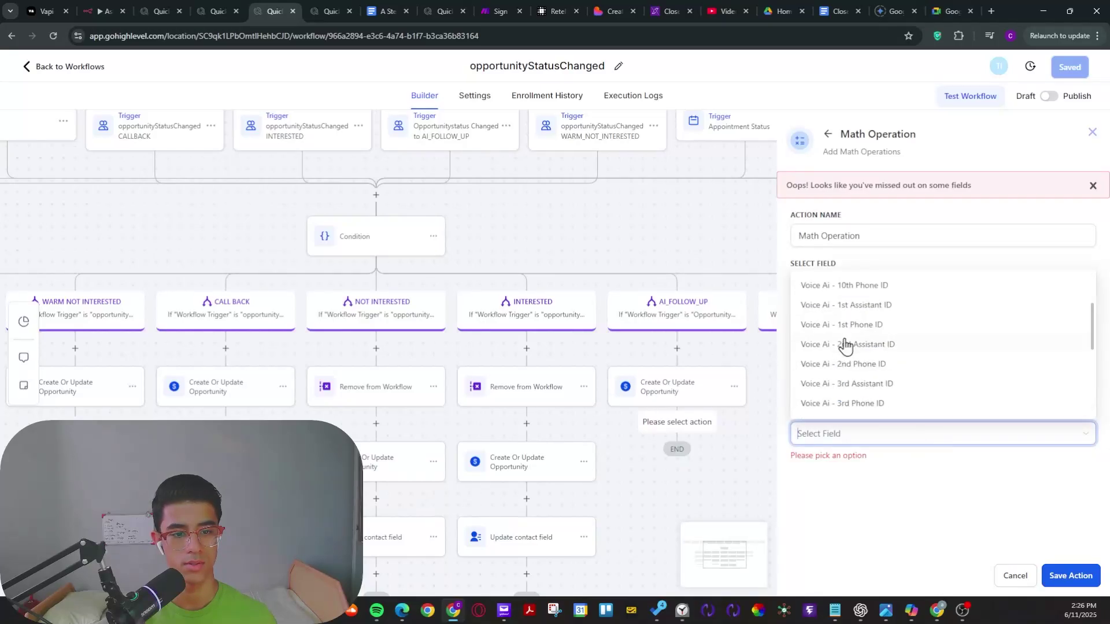
scroll(850, 355, "up", 3)
left_click(835, 346)
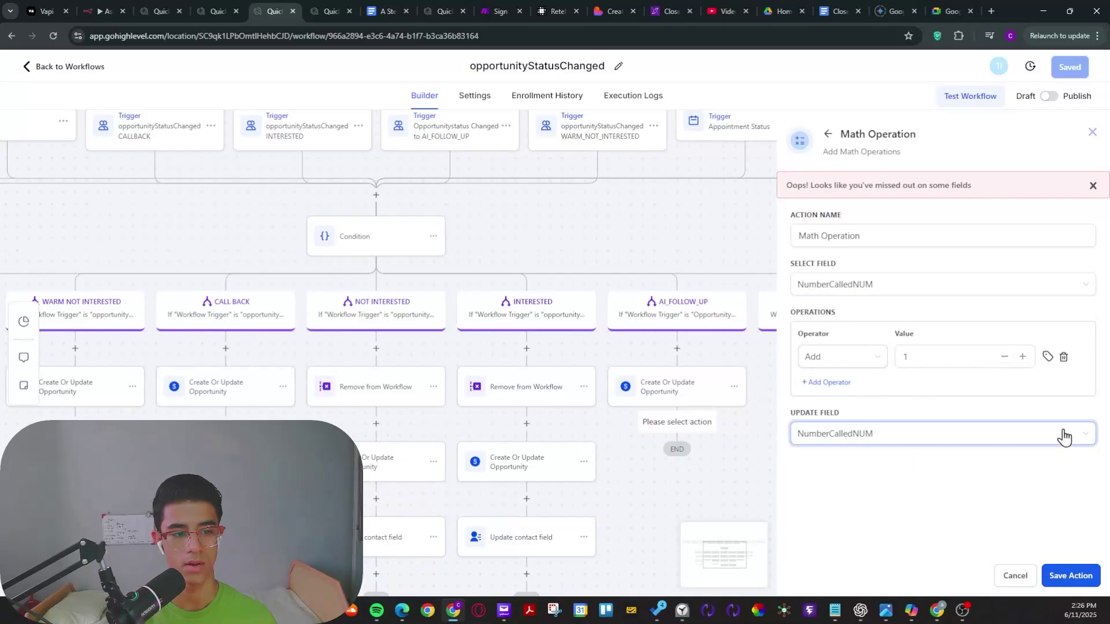
left_click(1070, 578)
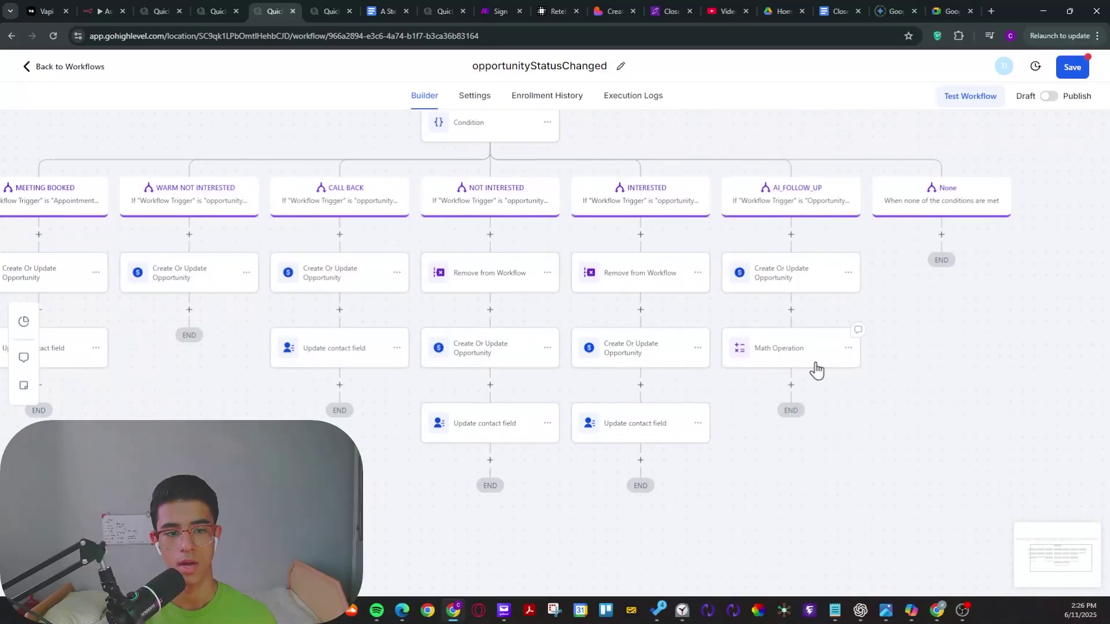
Copy the Math Operation to the end of the CALL BACK branch, after Update contact field, and save the workflow.
left_click(850, 348)
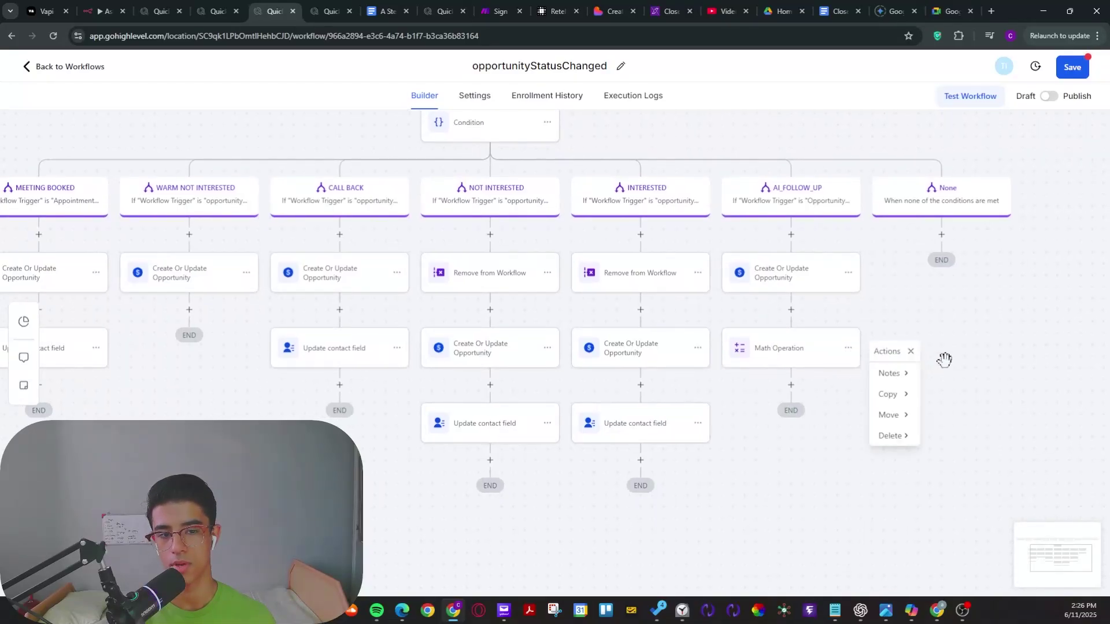
mouse_move(897, 396)
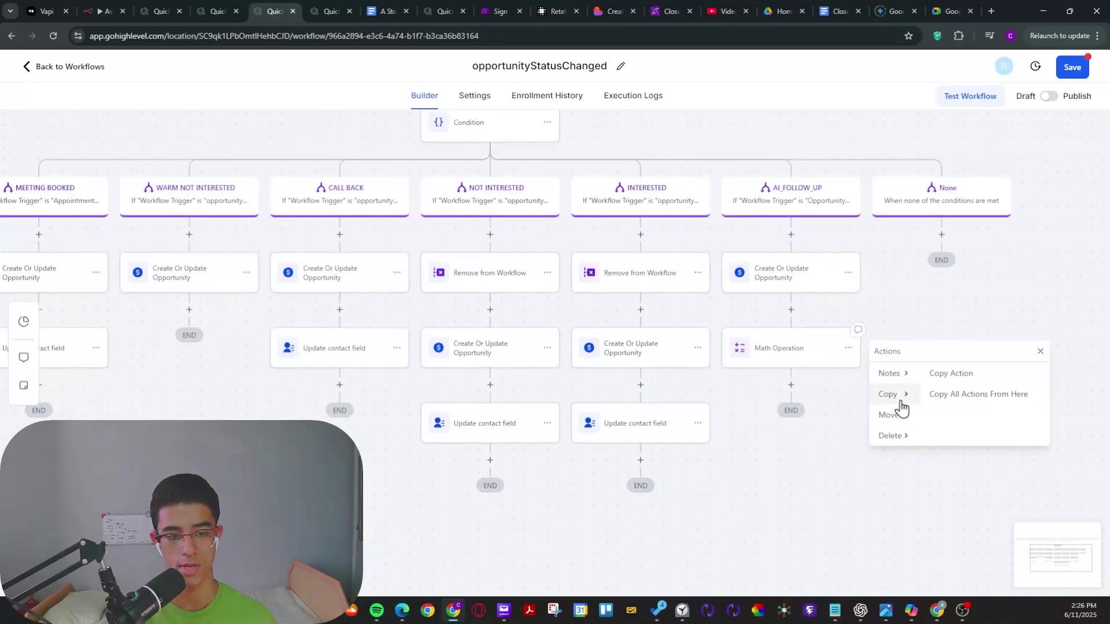
left_click(944, 376)
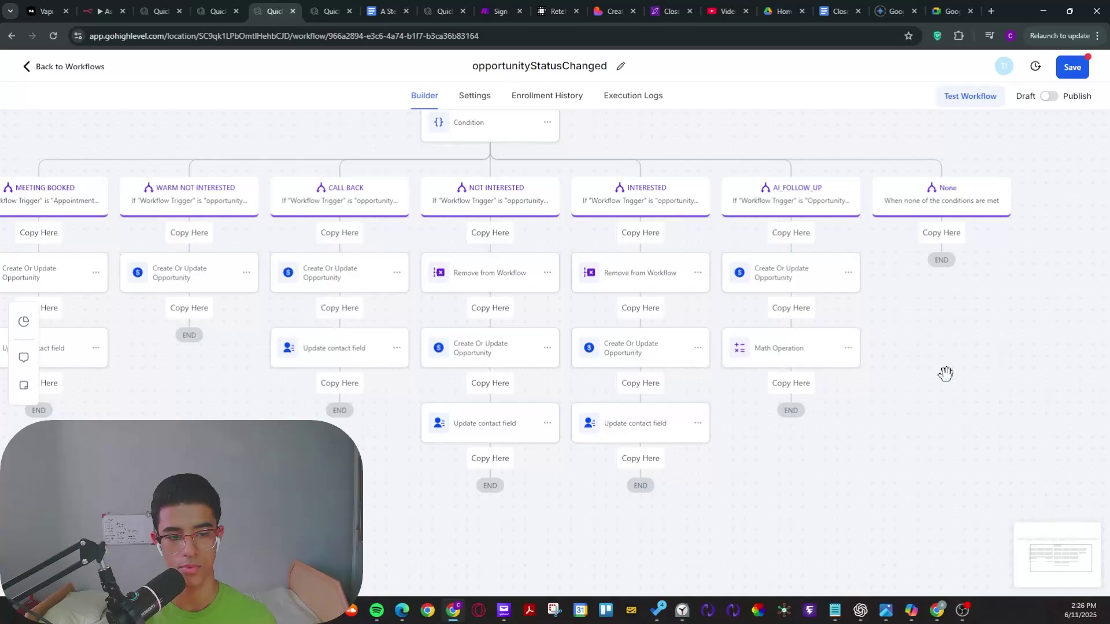
left_click(340, 382)
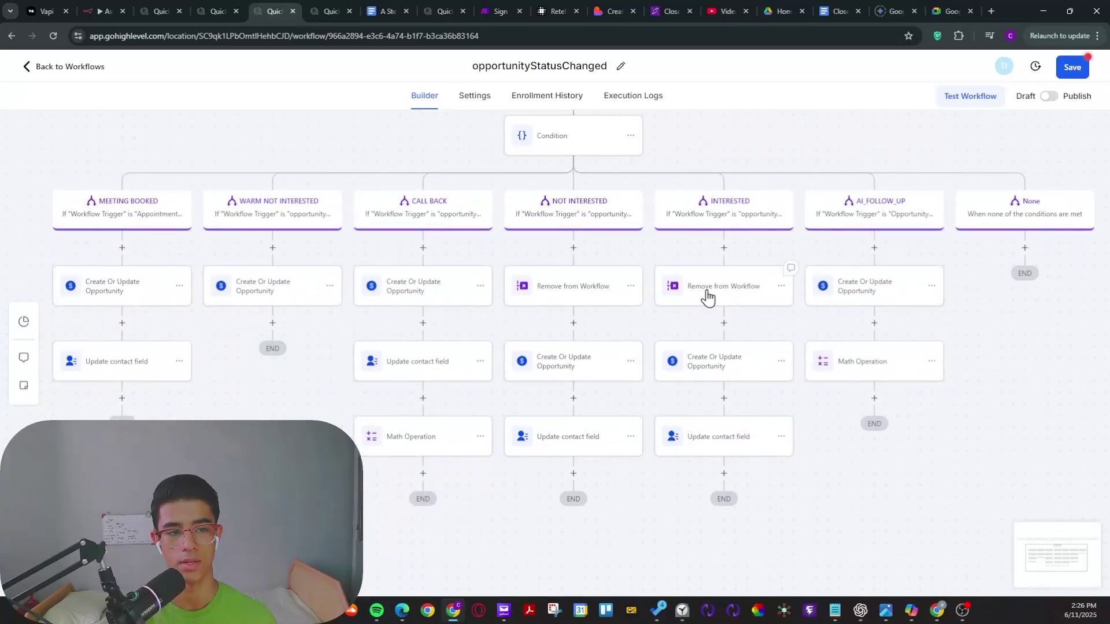
left_click(1085, 64)
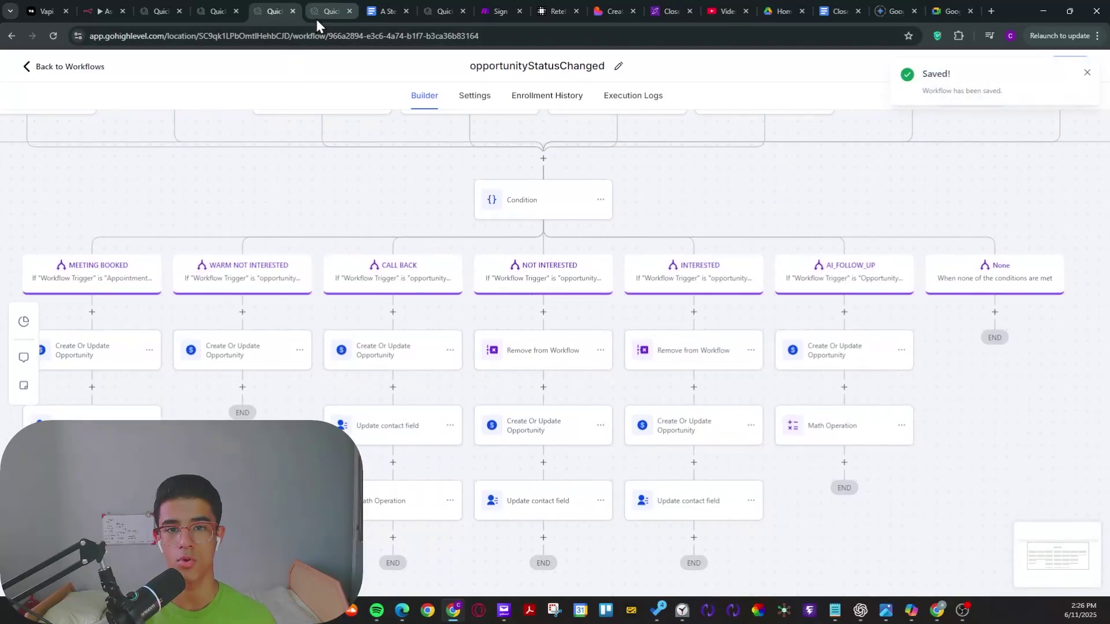
Open the Multi Step 1st AI Caller Assistant workflow from the Voice Ai folder and examine its triggers.
left_click(317, 17)
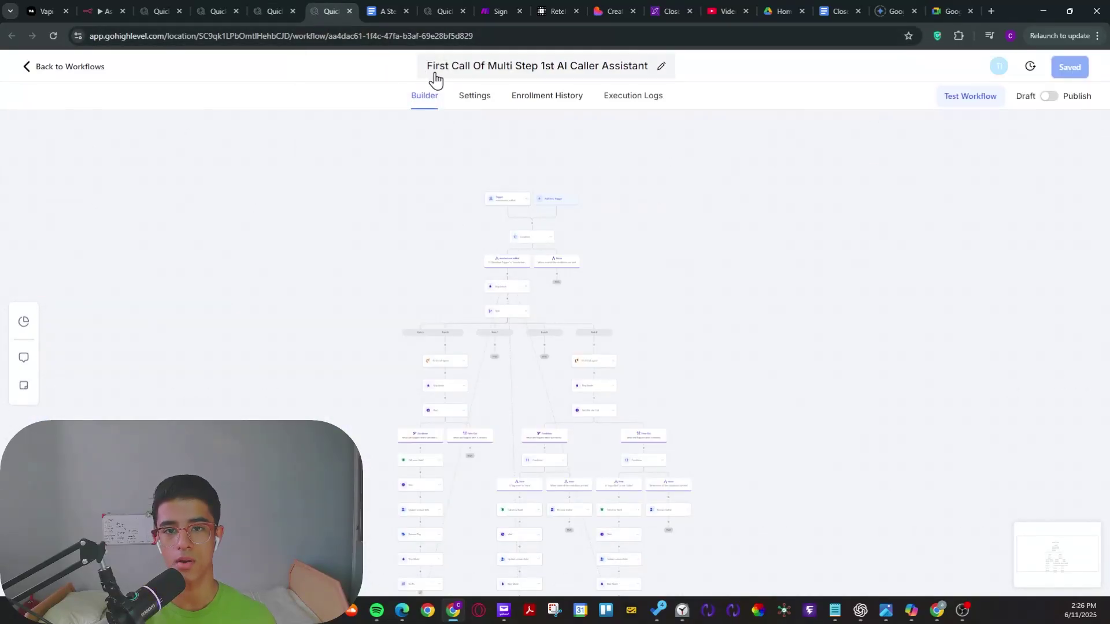
left_click(212, 17)
left_click(276, 12)
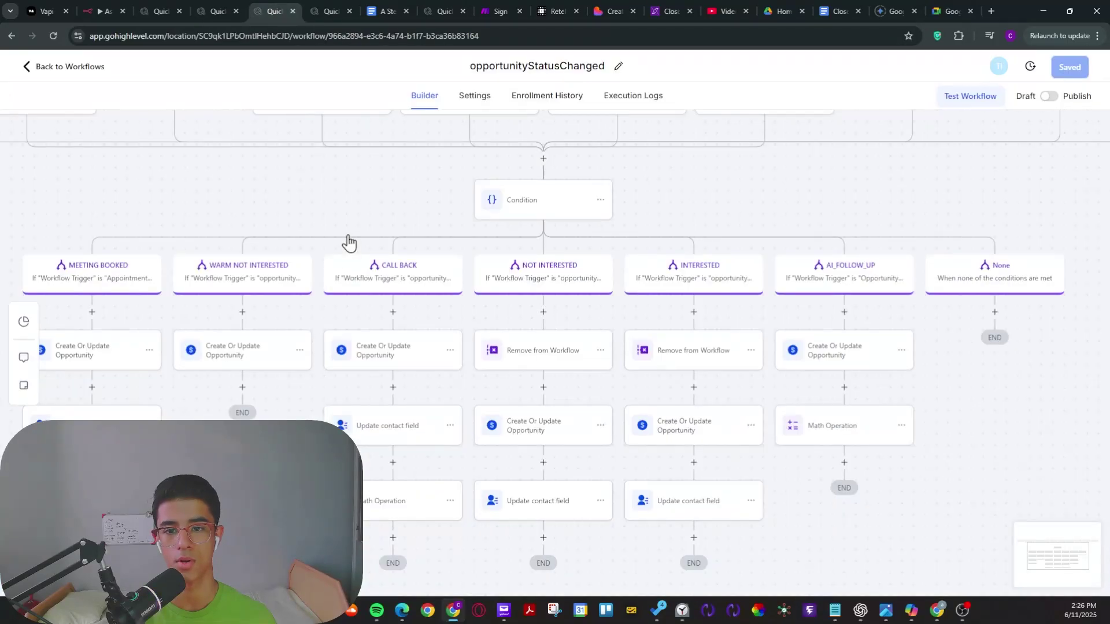
left_click(28, 68)
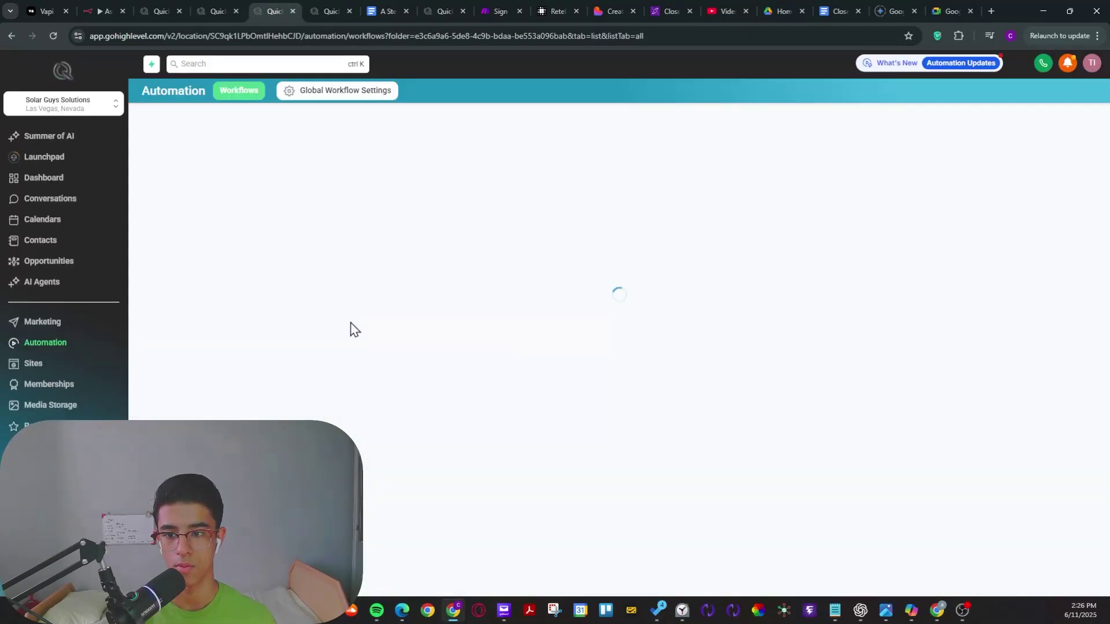
scroll(347, 312, "down", 2)
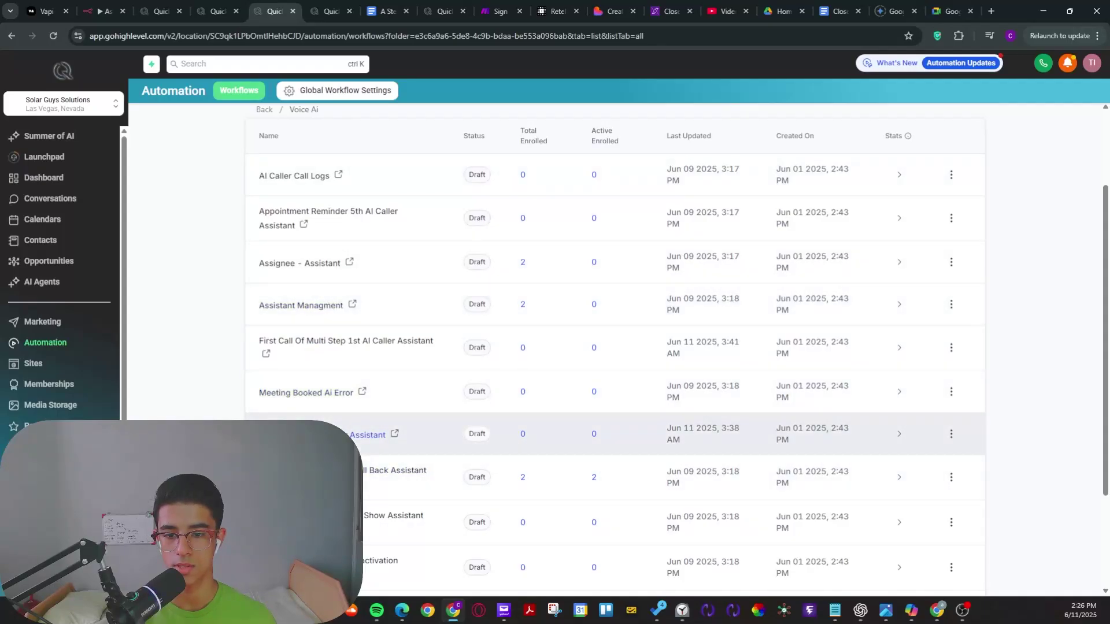
left_click(324, 435)
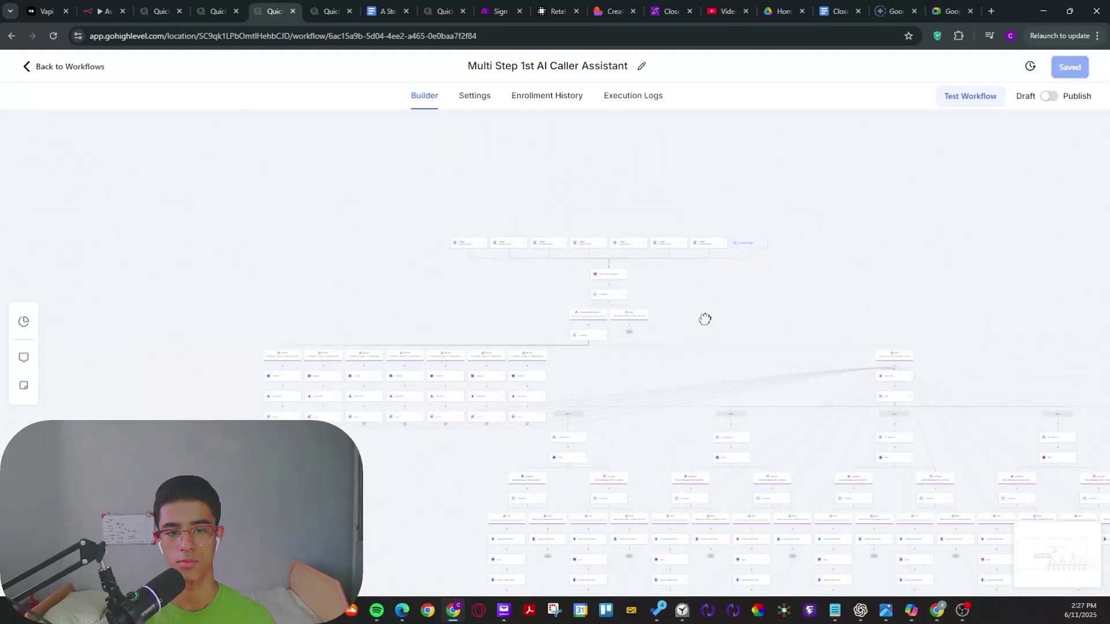
scroll(705, 319, "up", 5)
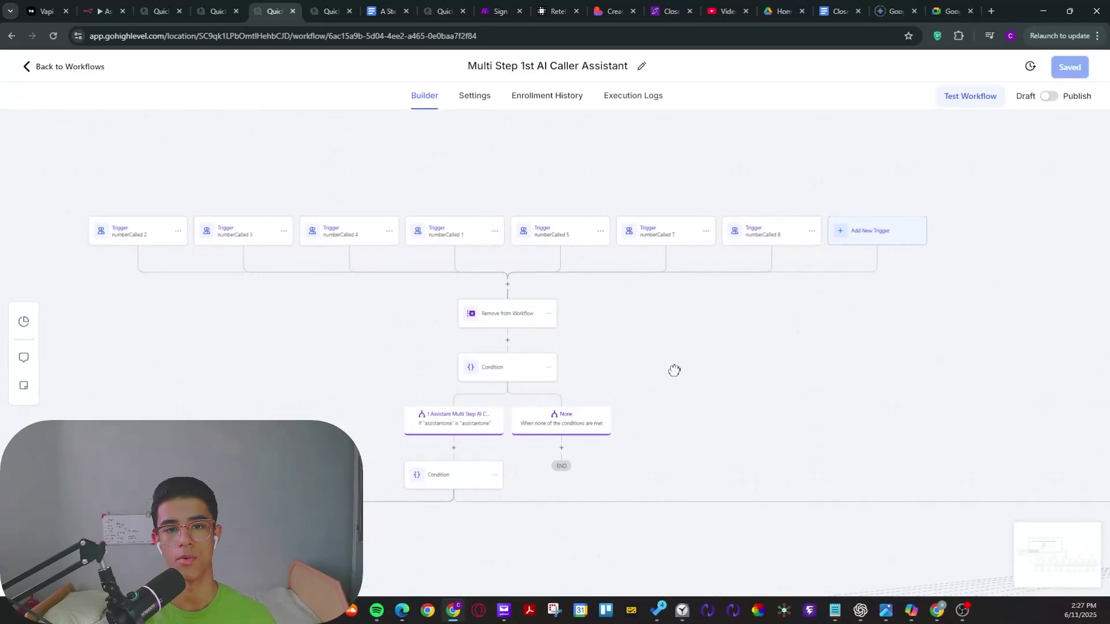
Open the numberCalled 2 trigger and set its filter field to NumberCalledNUM.
scroll(637, 389, "left", 5)
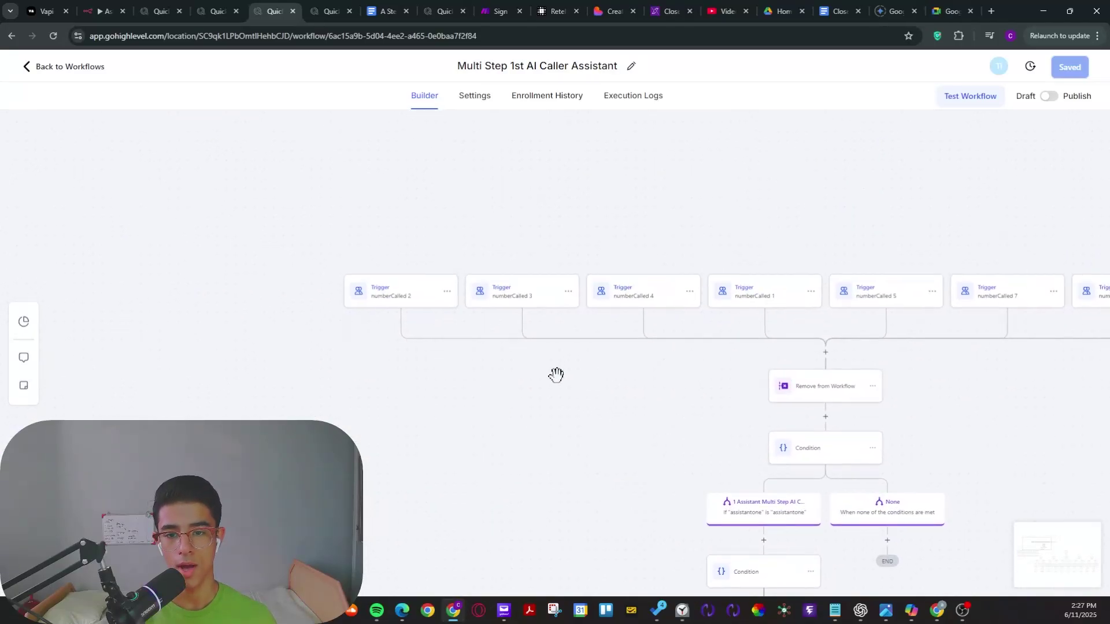
left_click(413, 310)
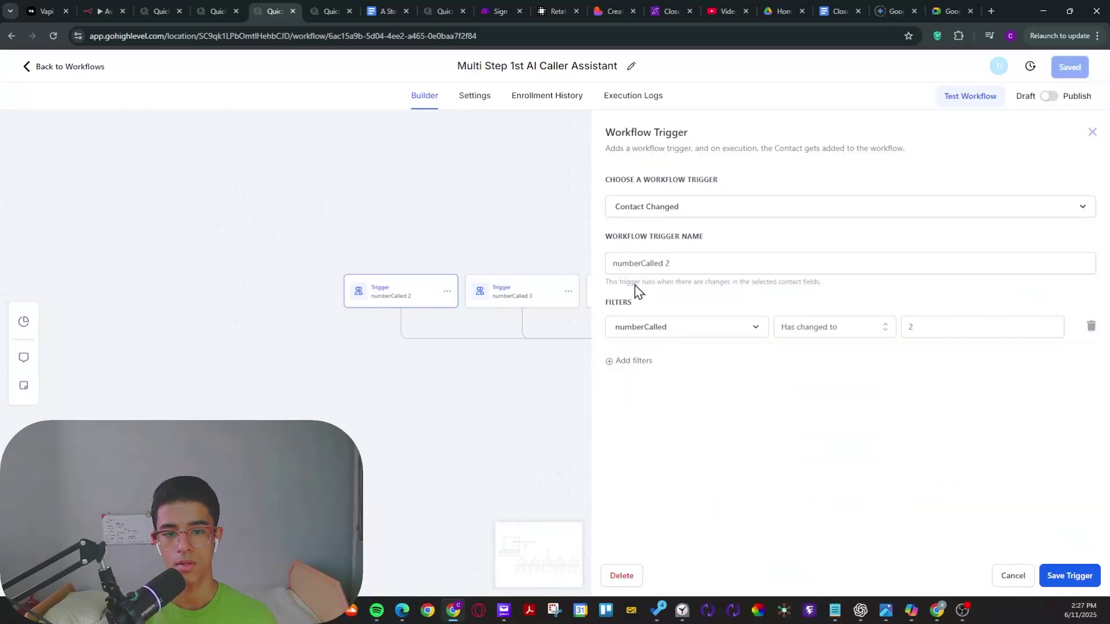
left_click(681, 335)
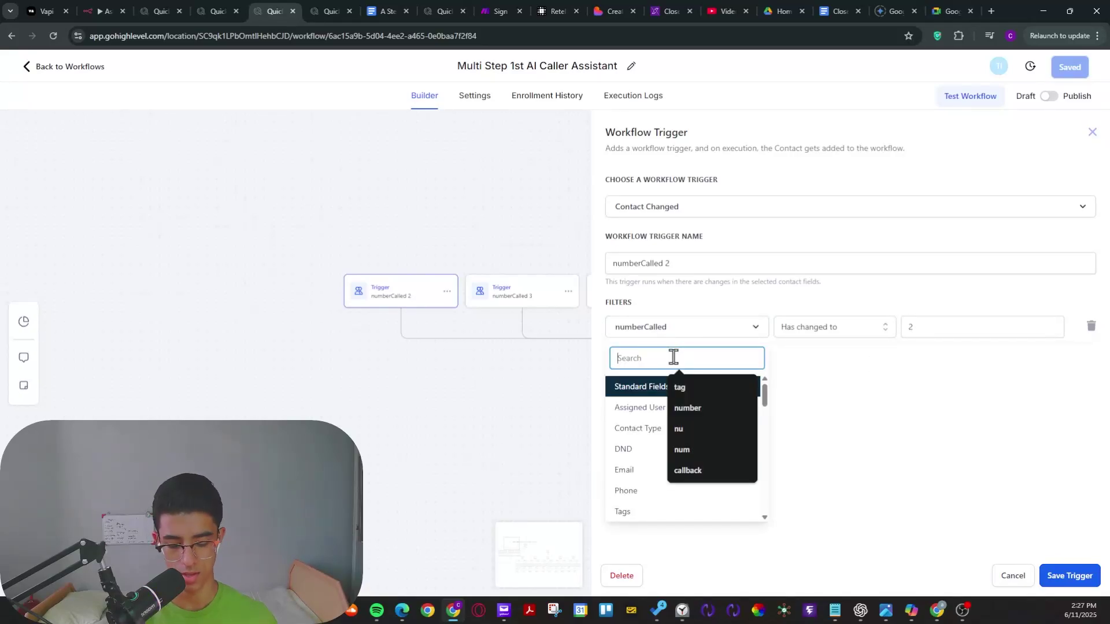
type("number")
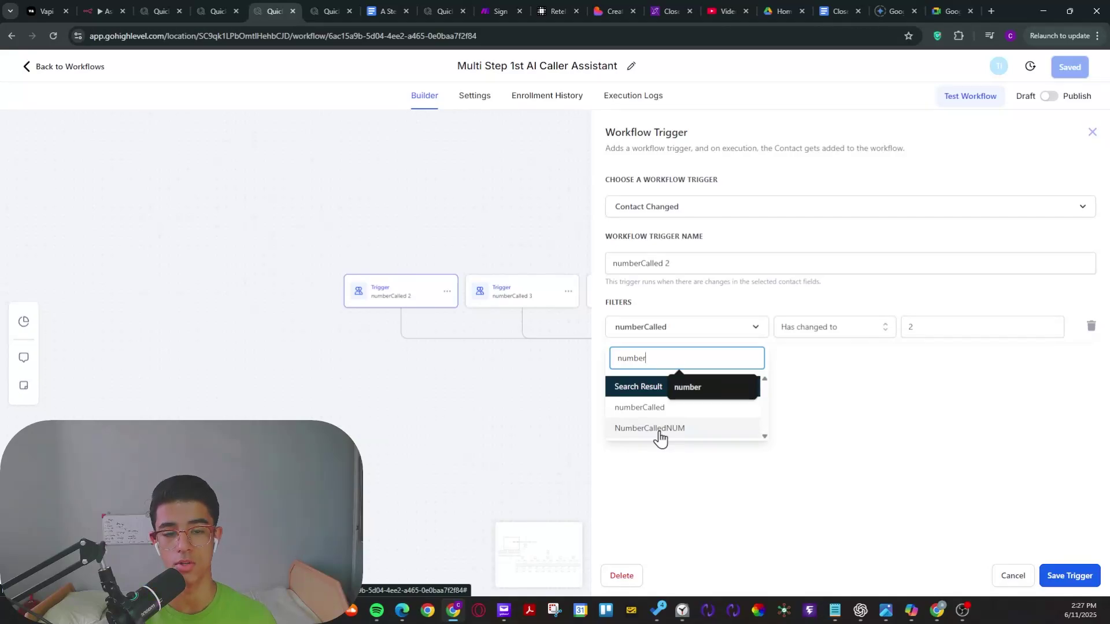
double_click(926, 335)
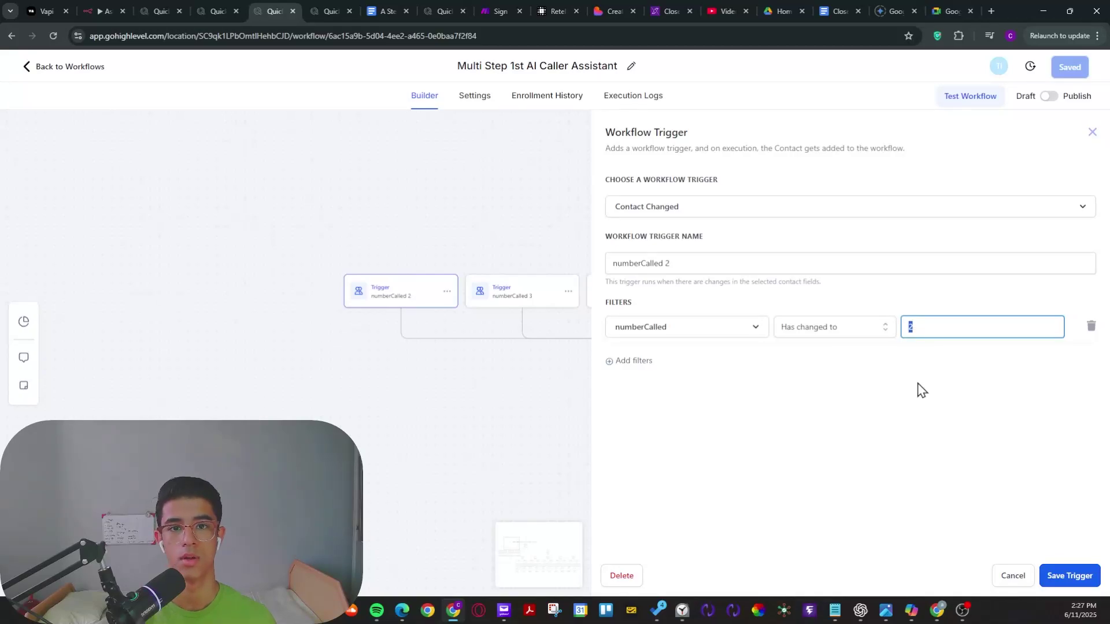
left_click(726, 337)
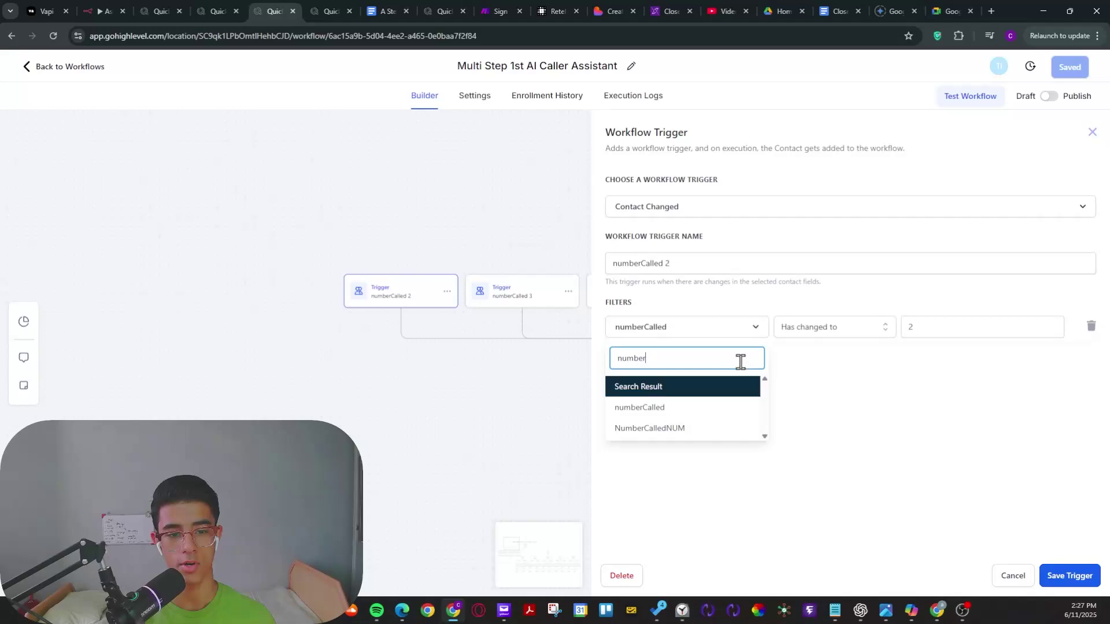
left_click(921, 327)
left_click(683, 336)
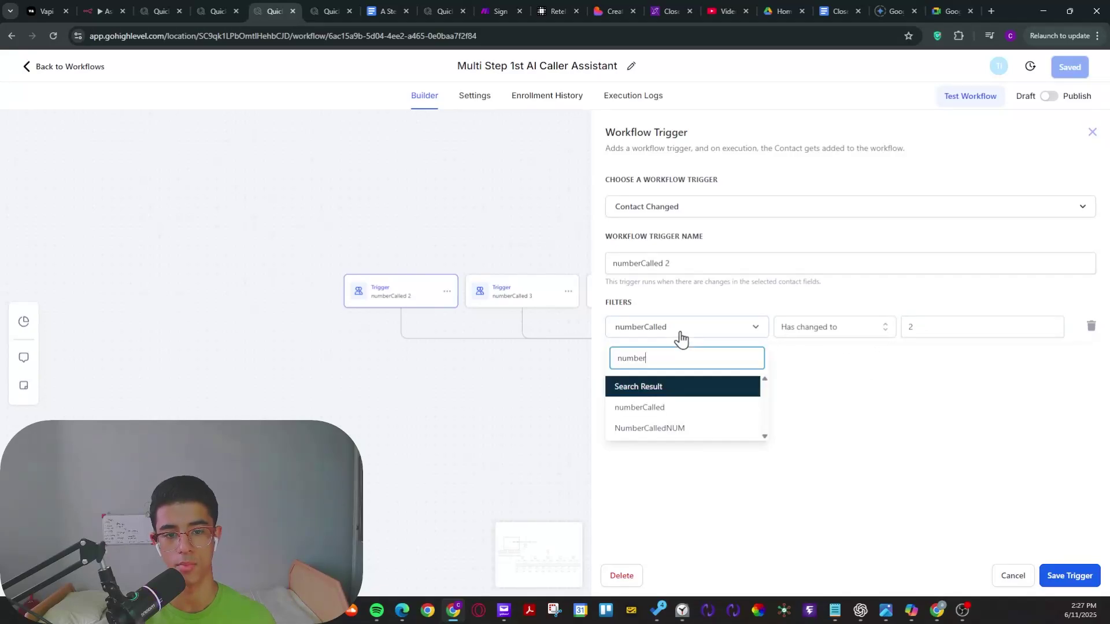
left_click(673, 431)
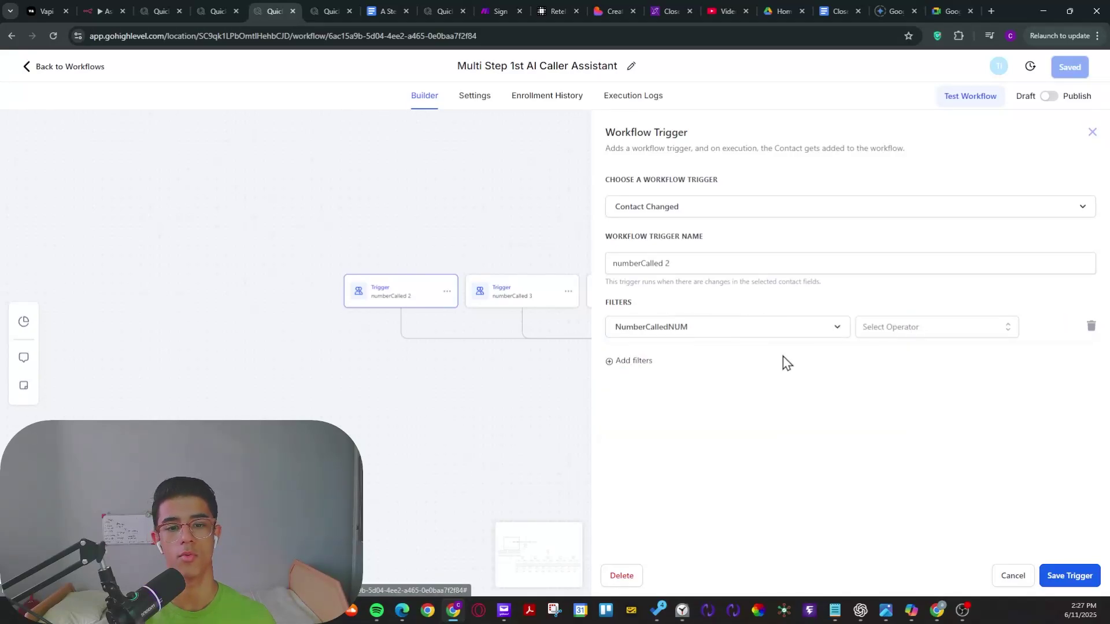
Set the NumberCalledNUM filter to Has changed to 1 and save the trigger.
left_click(888, 328)
left_click(902, 369)
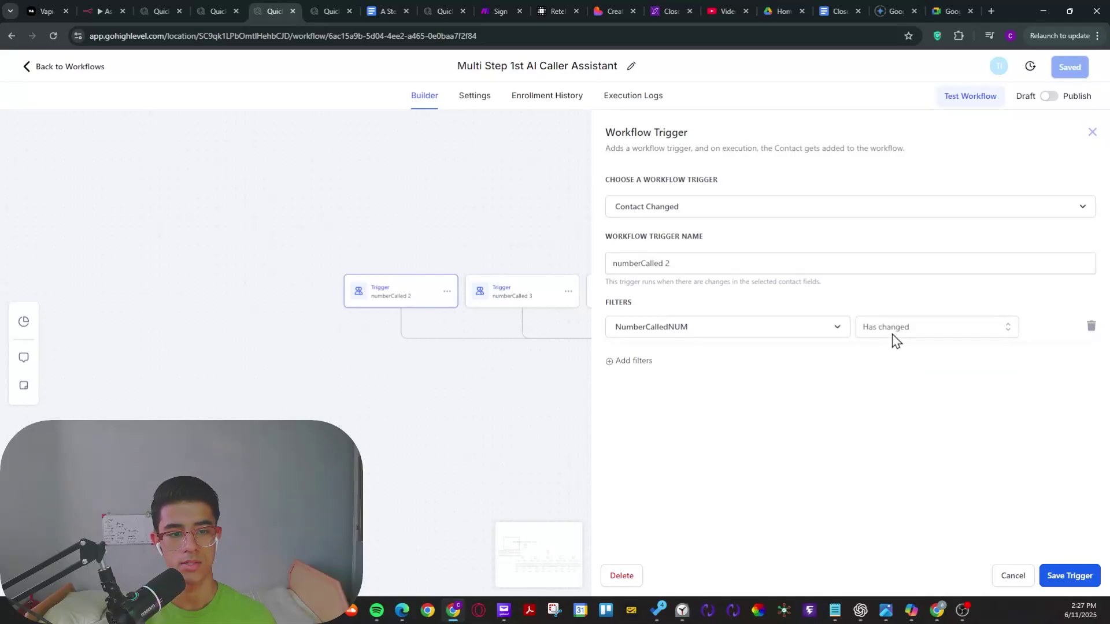
left_click(929, 329)
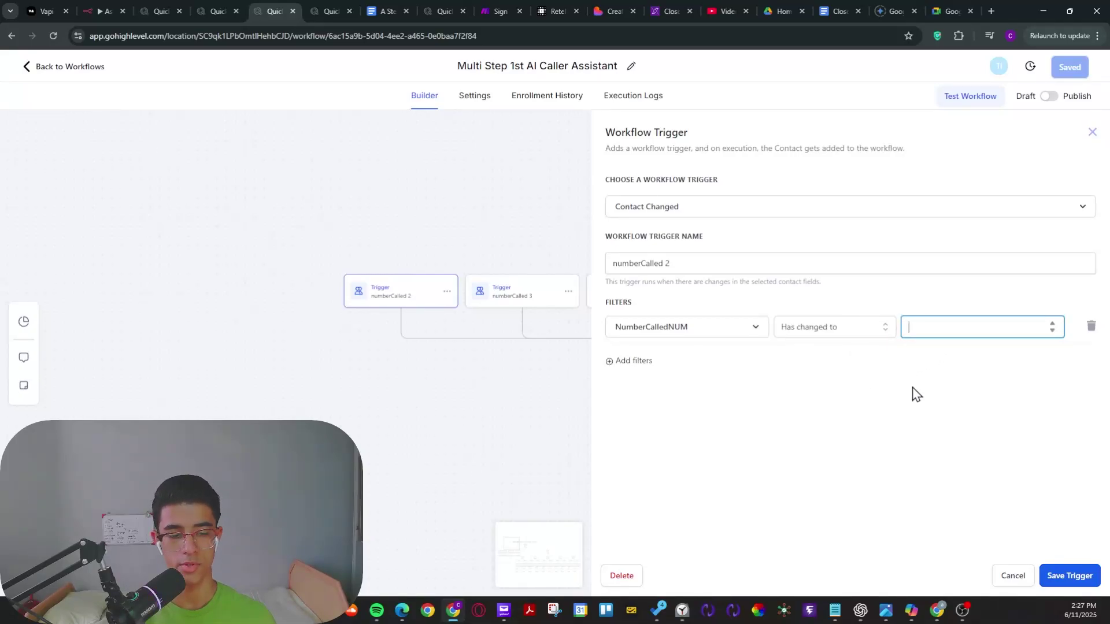
type("1")
left_click(1061, 576)
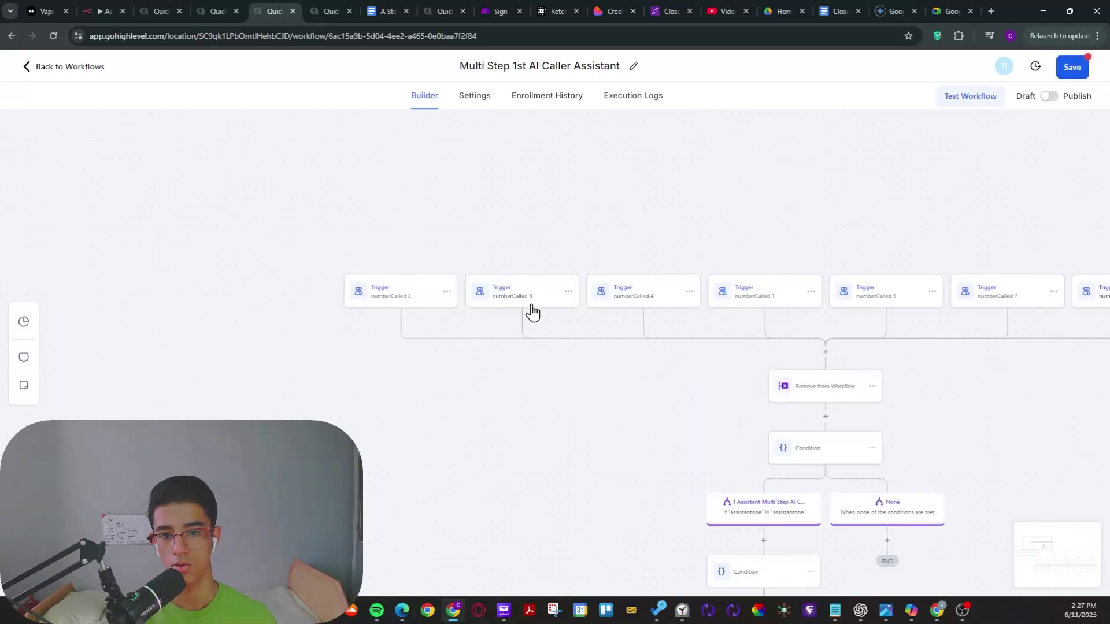
Open the numberCalled 3 trigger and replace its filter field with NumberCalledNUM.
left_click(528, 301)
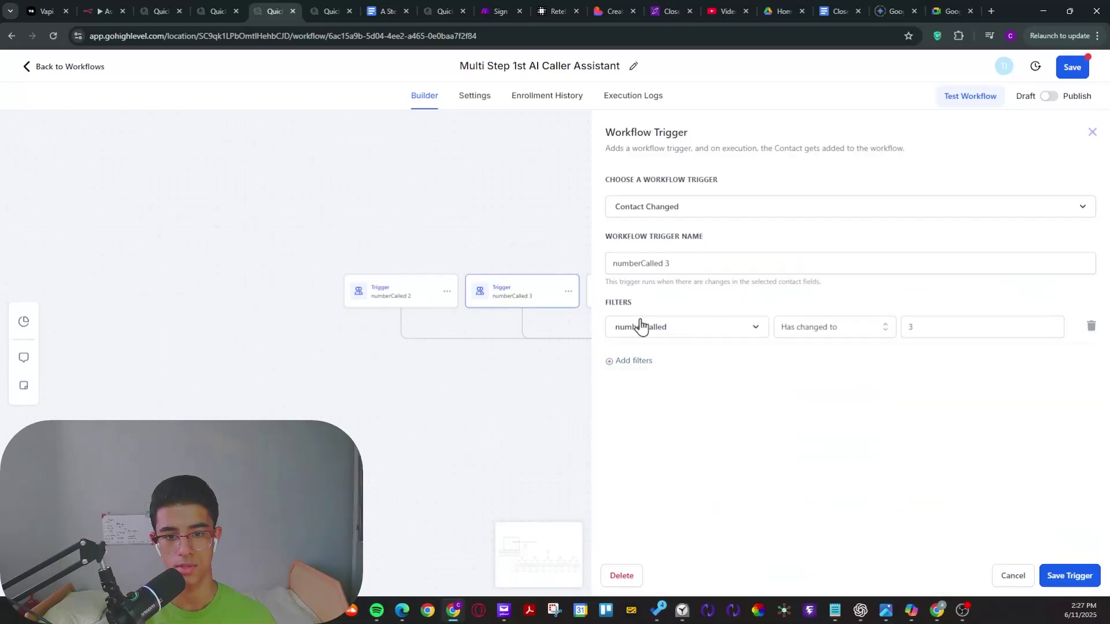
left_click(713, 328)
left_click(673, 358)
type("number")
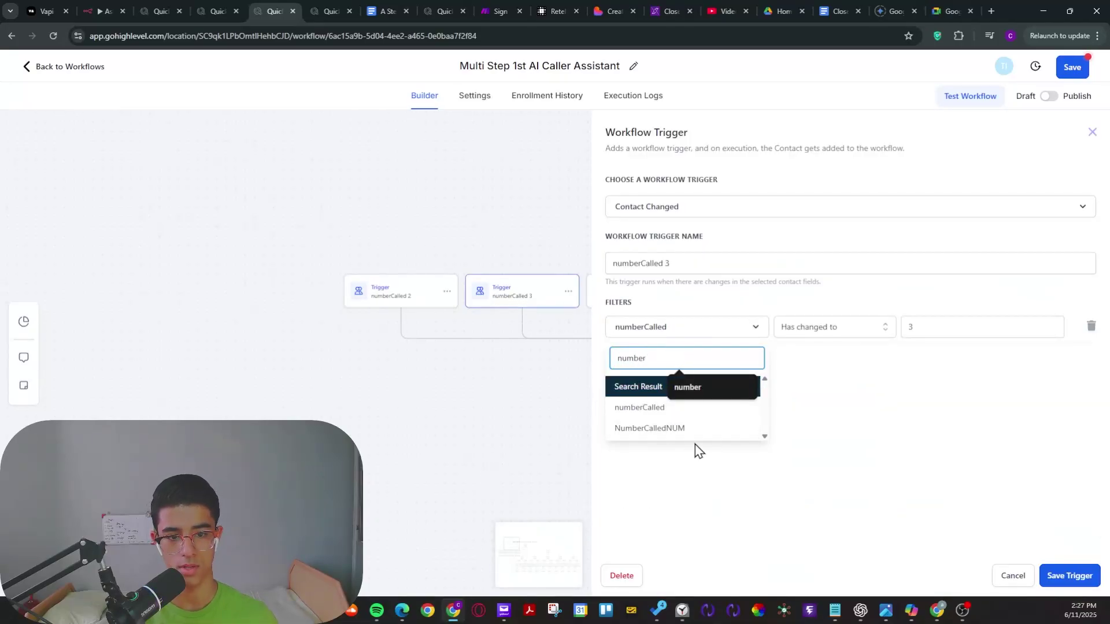
left_click(666, 429)
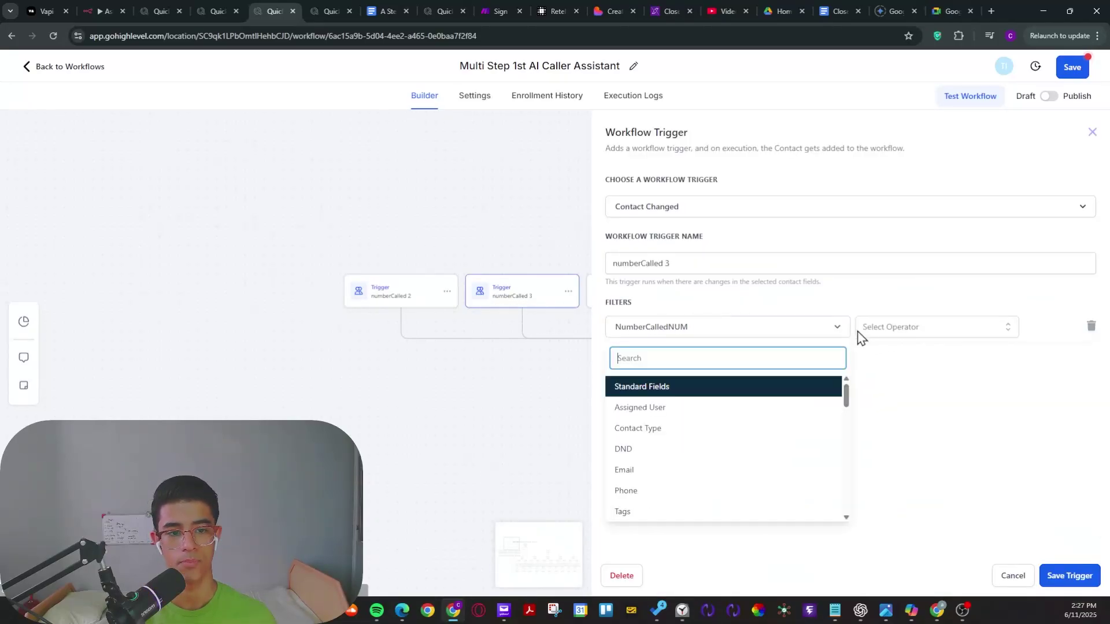
Set the numberCalled 3 trigger's filter to Has changed to 3, then save the trigger and the workflow.
left_click(867, 327)
left_click(897, 354)
left_click(894, 338)
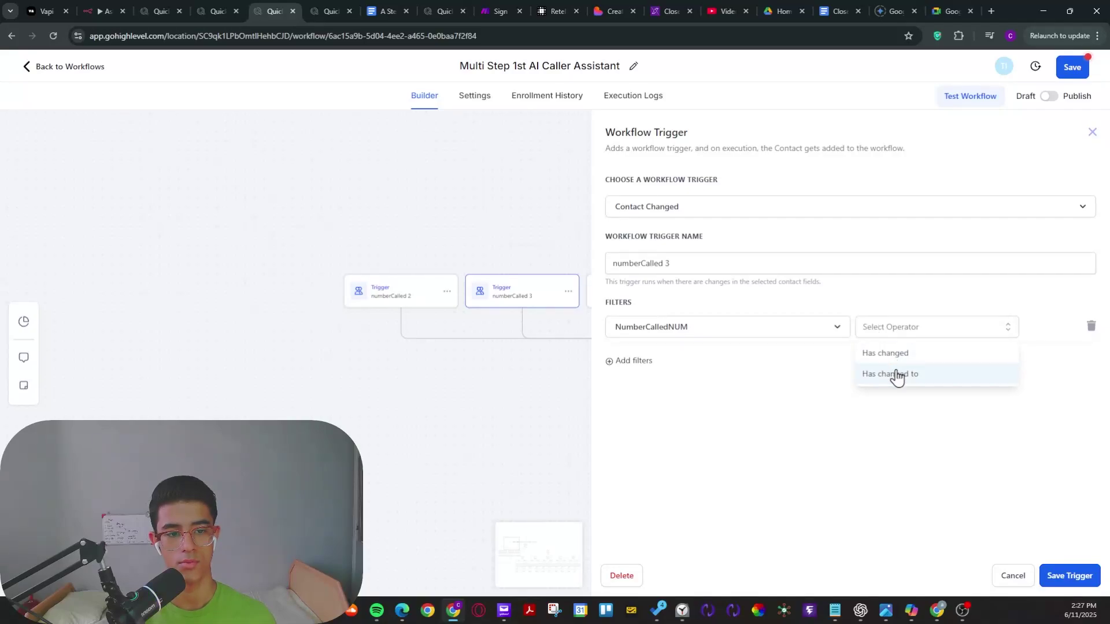
left_click(897, 377)
left_click(951, 335)
type("3")
left_click(1077, 575)
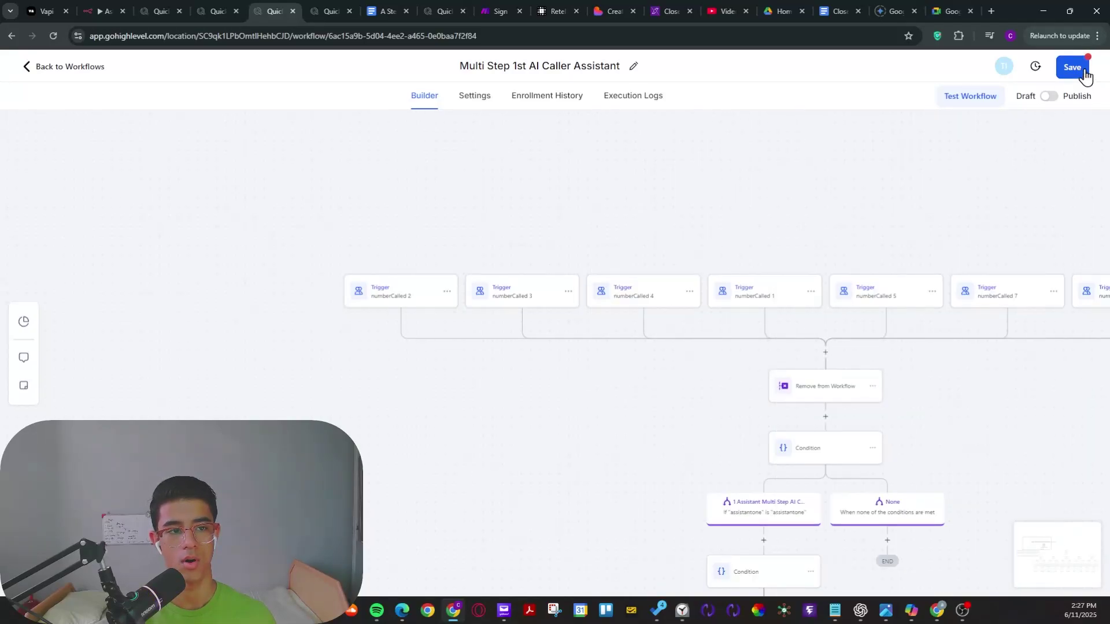
left_click(1085, 74)
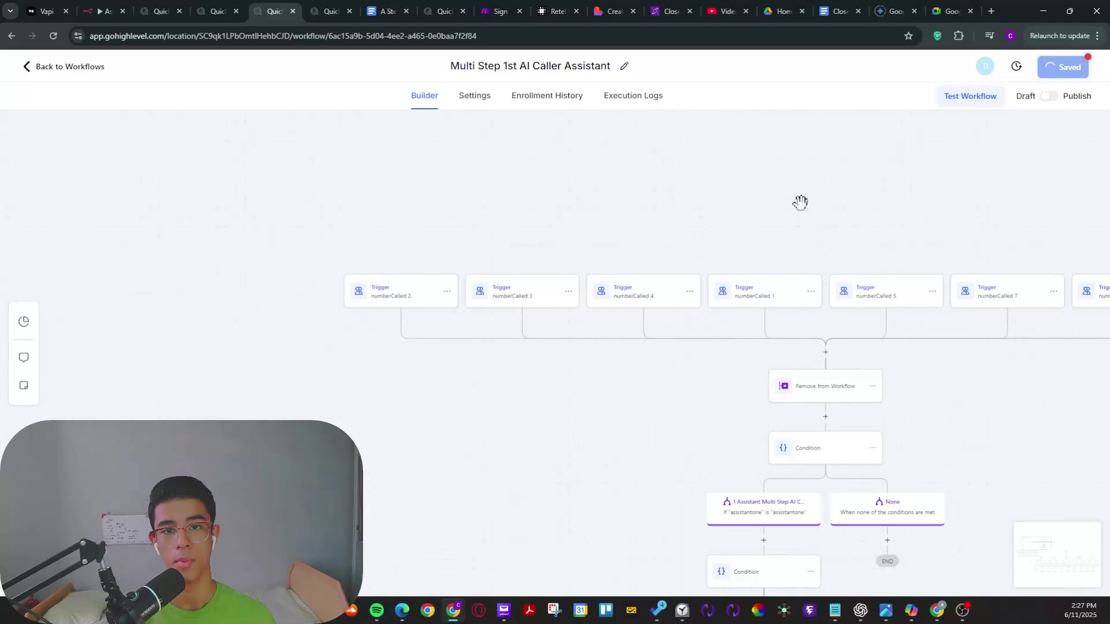
Examine the 2nd Call to 8th Call branches and the wait, drip and Go To actions beneath them.
scroll(434, 543, "right", 2)
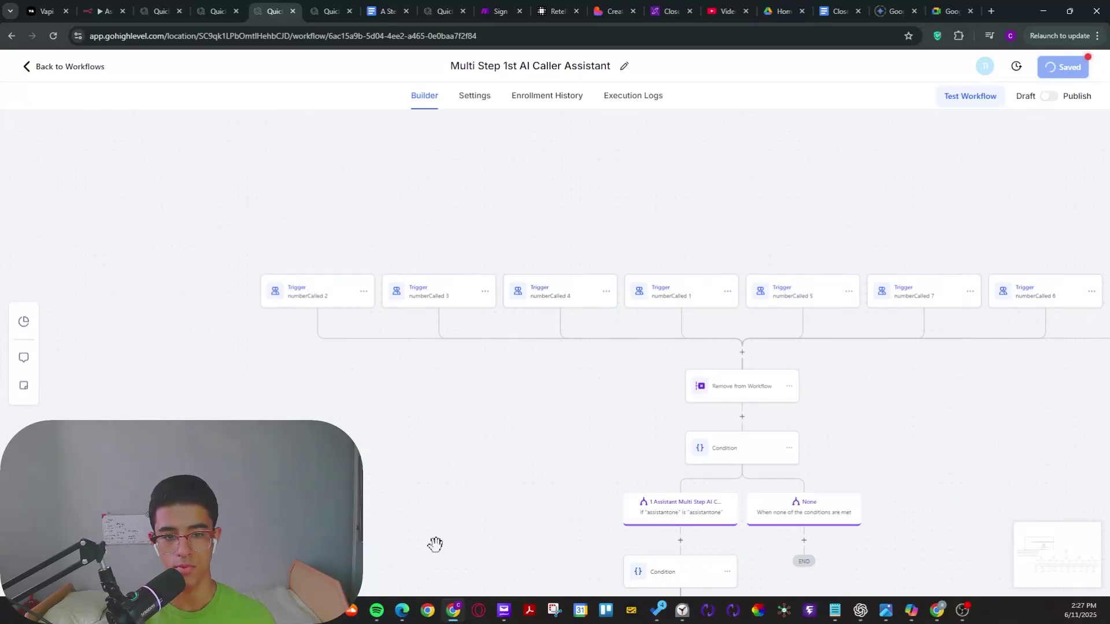
scroll(494, 463, "down", 1)
scroll(509, 359, "down", 5)
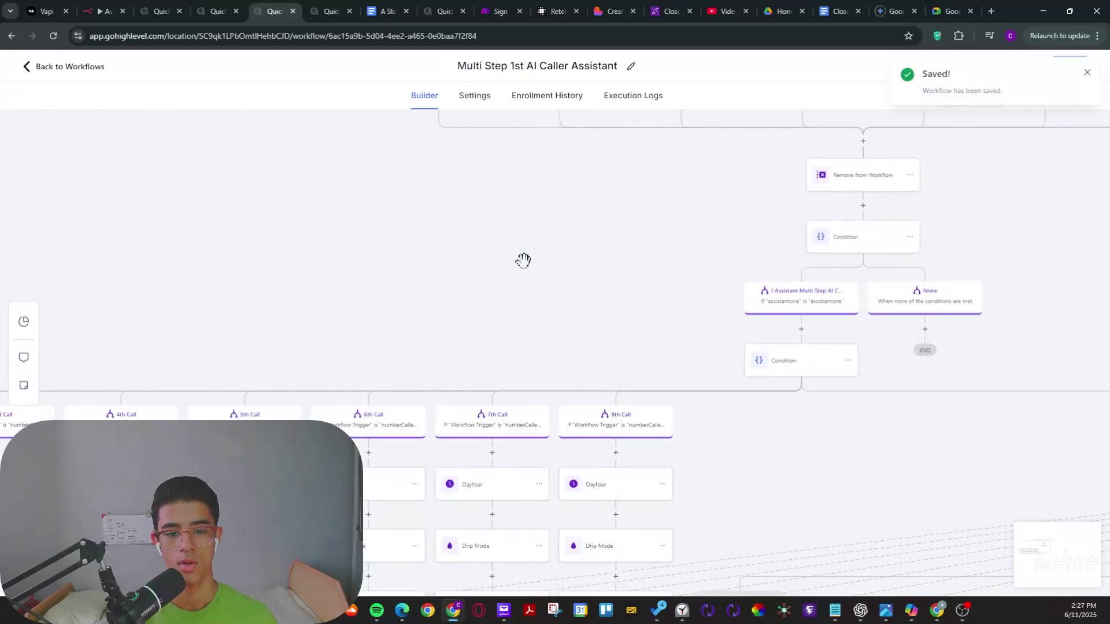
scroll(549, 243, "left", 3)
scroll(647, 220, "right", 2)
scroll(764, 199, "left", 1)
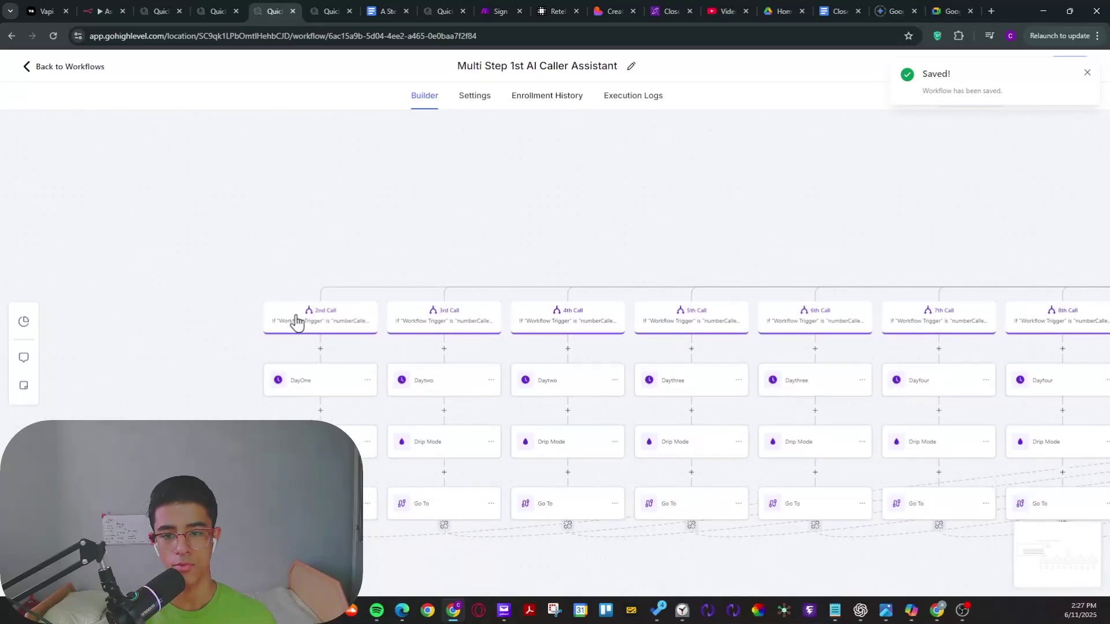
left_click_drag(791, 228, 543, 217)
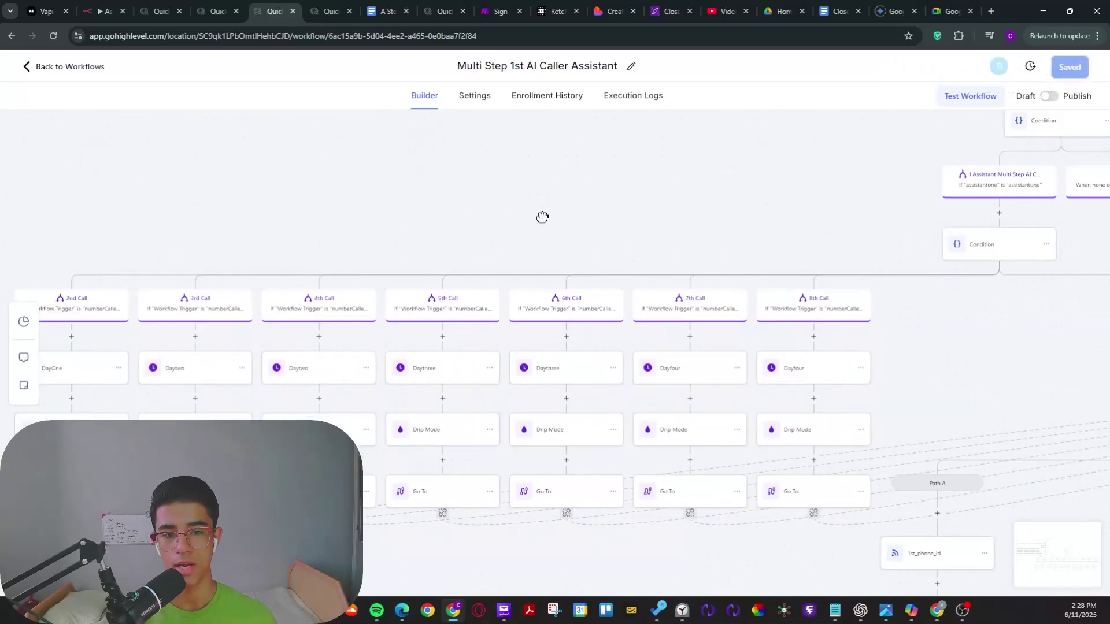
scroll(393, 234, "left", 4)
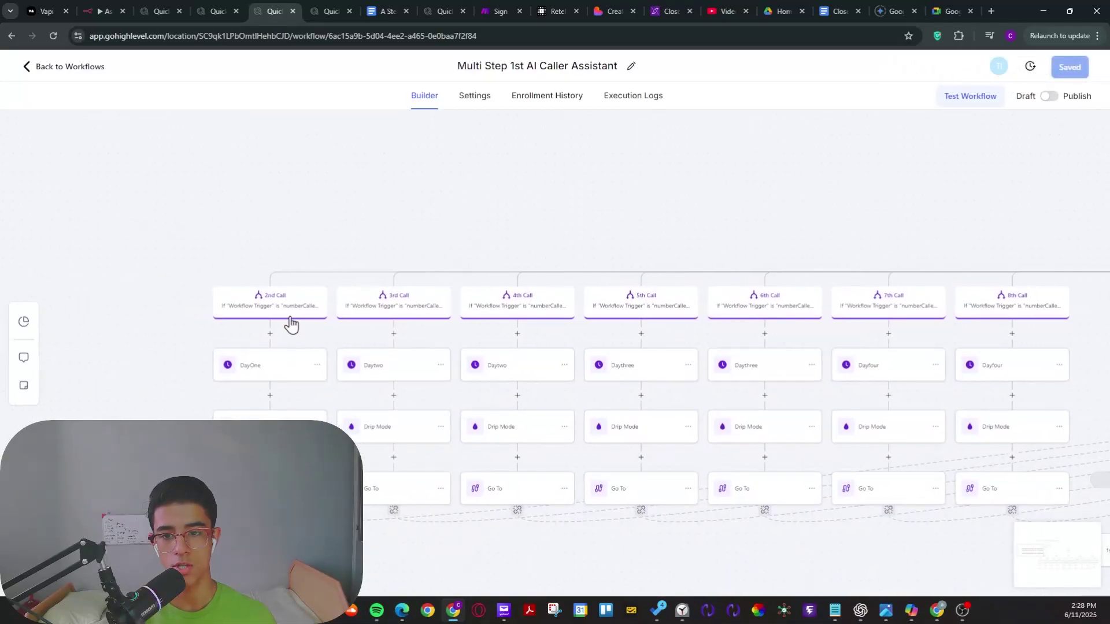
scroll(269, 313, "up", 1)
scroll(268, 314, "left", 1)
scroll(389, 295, "up", 1)
scroll(389, 295, "left", 1)
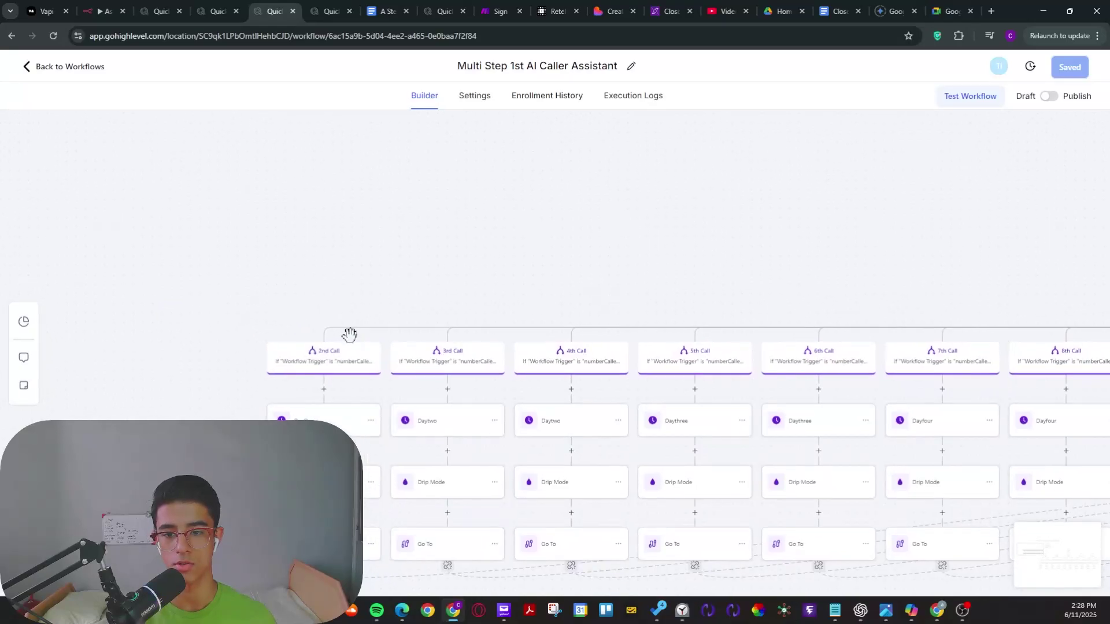
Open the 2nd Call branch condition, select numberCalled 1 as its Workflow Trigger value, and save the action.
left_click(329, 362)
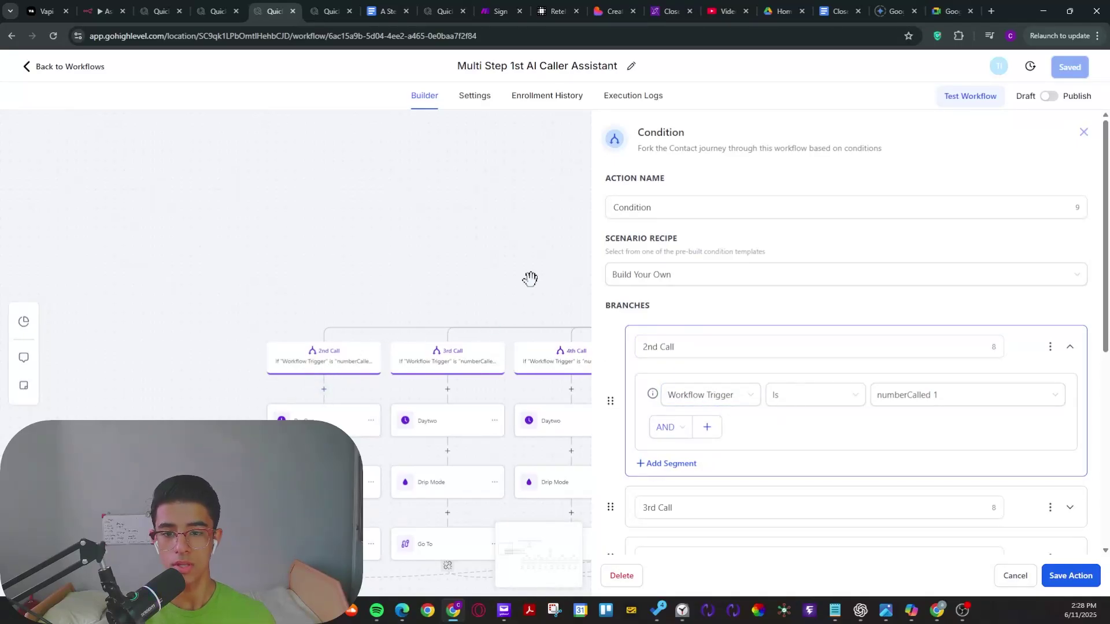
left_click_drag(528, 278, 382, 306)
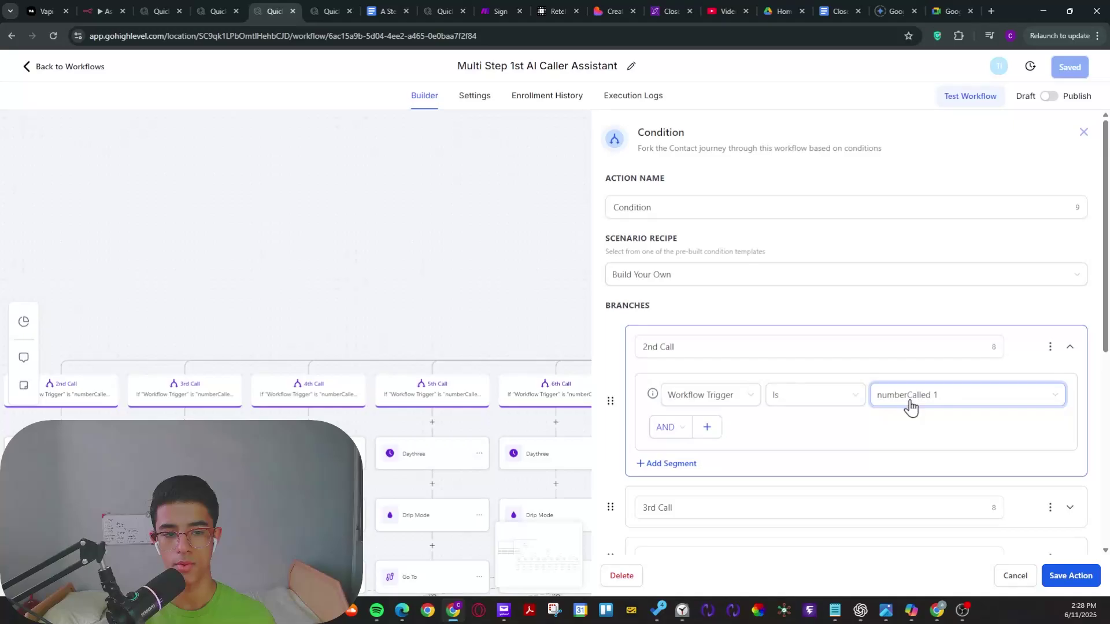
left_click_drag(485, 300, 292, 354)
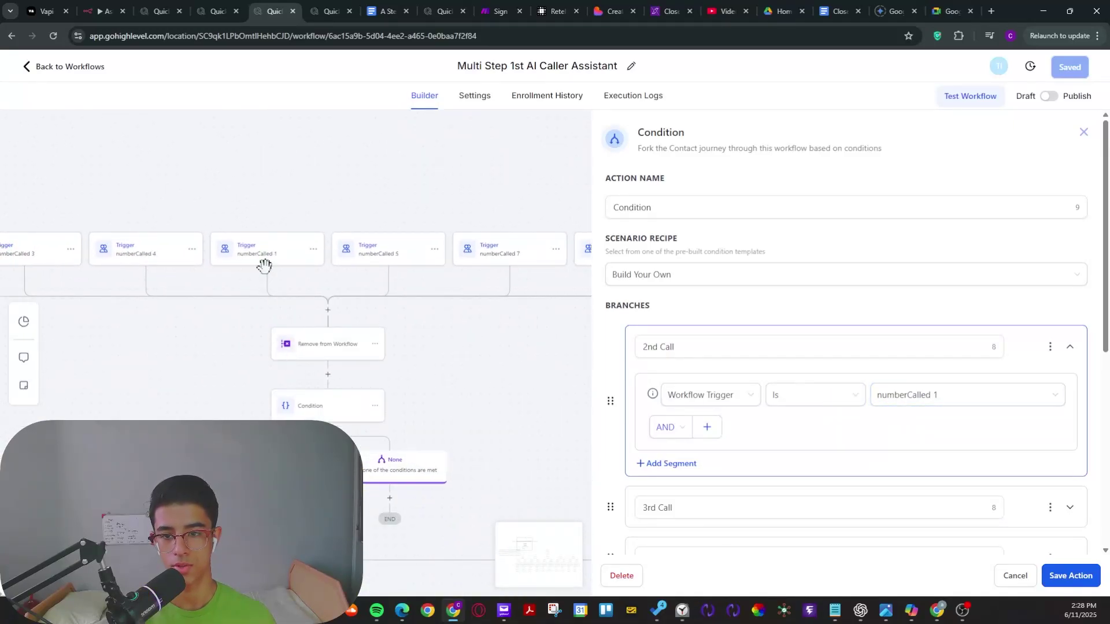
left_click(934, 402)
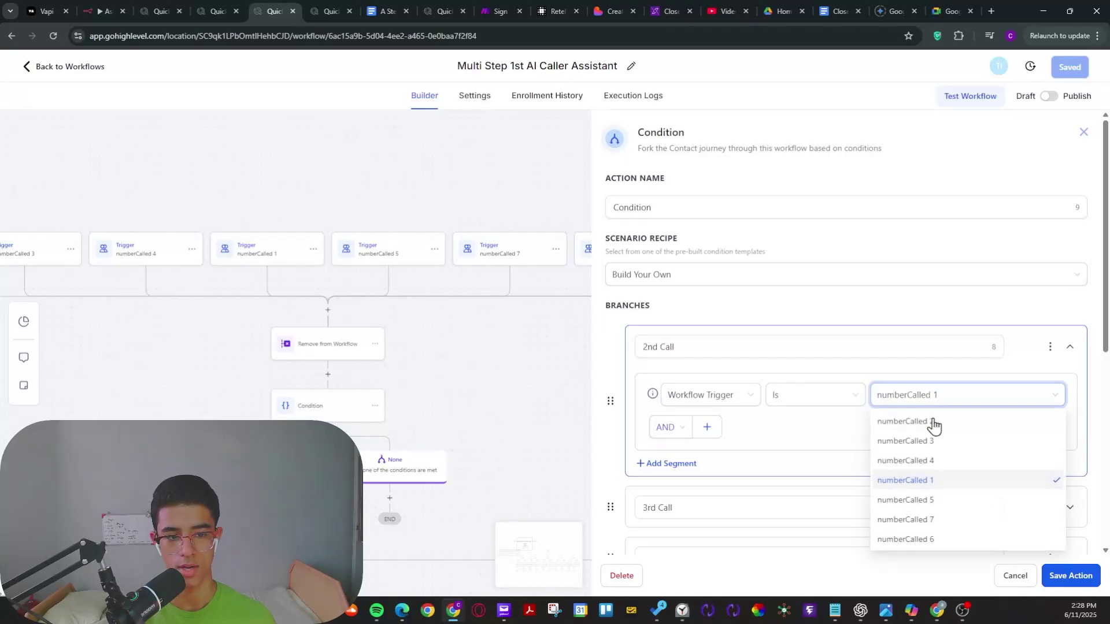
left_click(922, 486)
left_click(1077, 574)
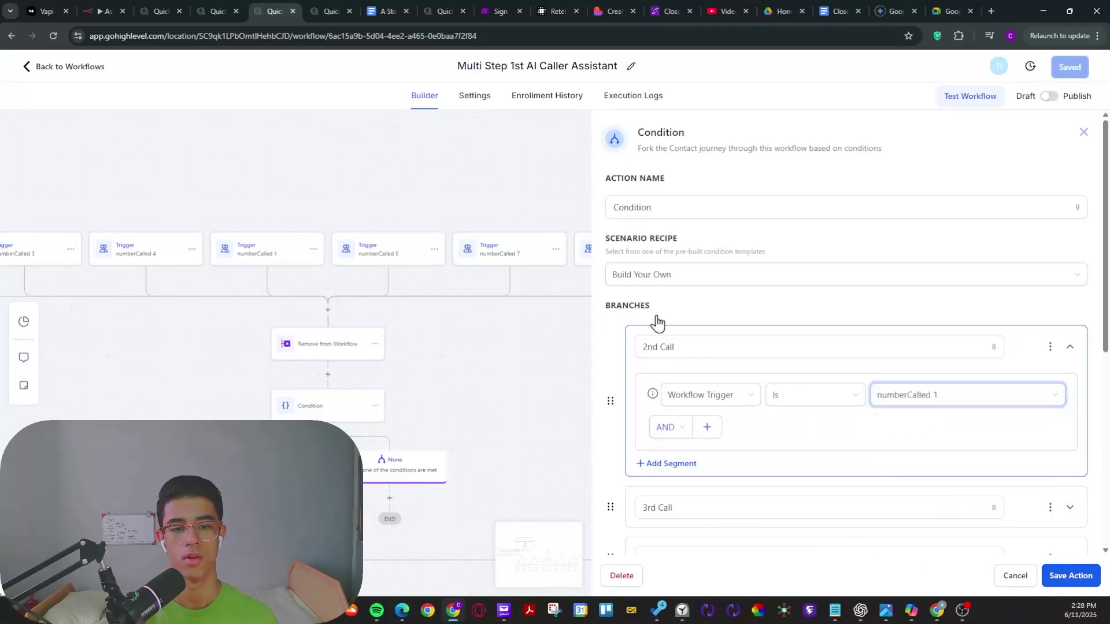
Review the filter of the numberCalled 4 trigger and close it without saving.
scroll(582, 440, "down", 3)
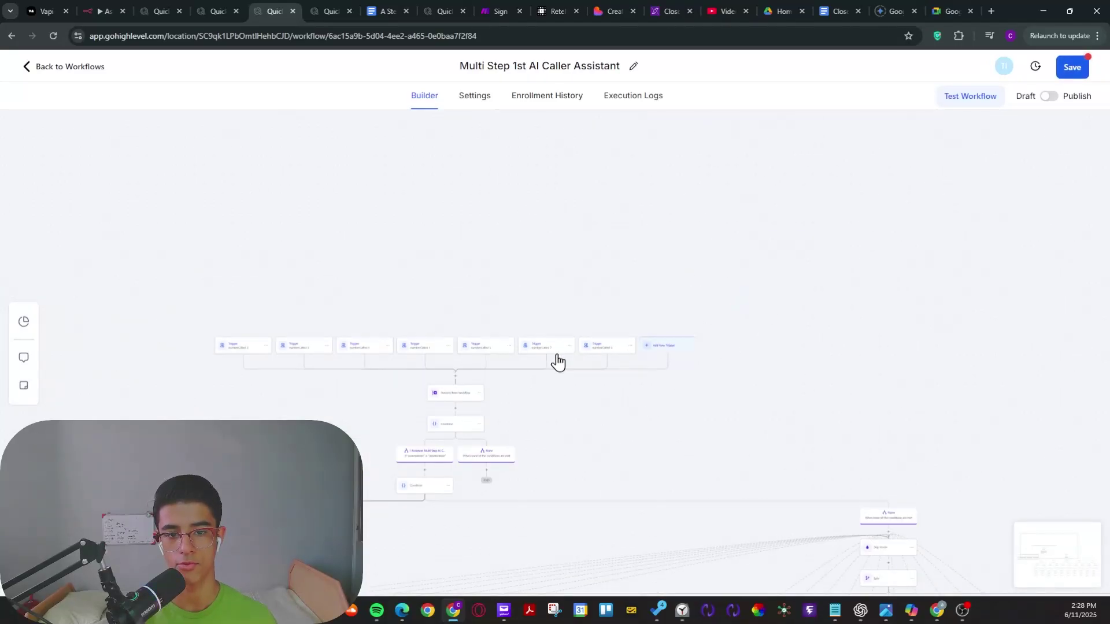
left_click_drag(616, 409, 765, 368)
scroll(743, 322, "up", 3)
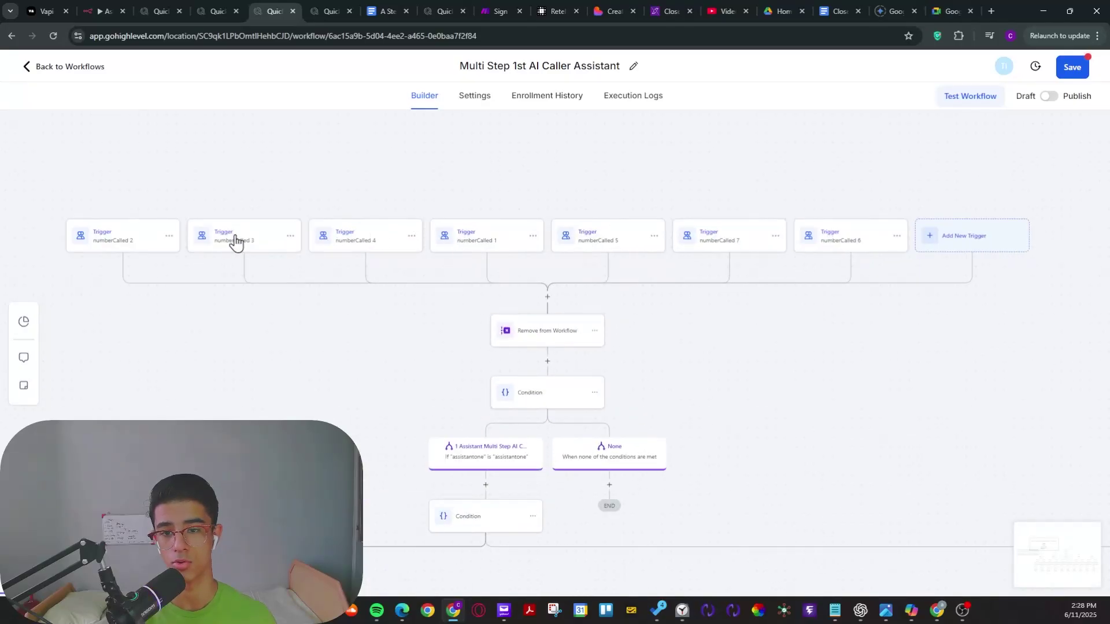
left_click(374, 249)
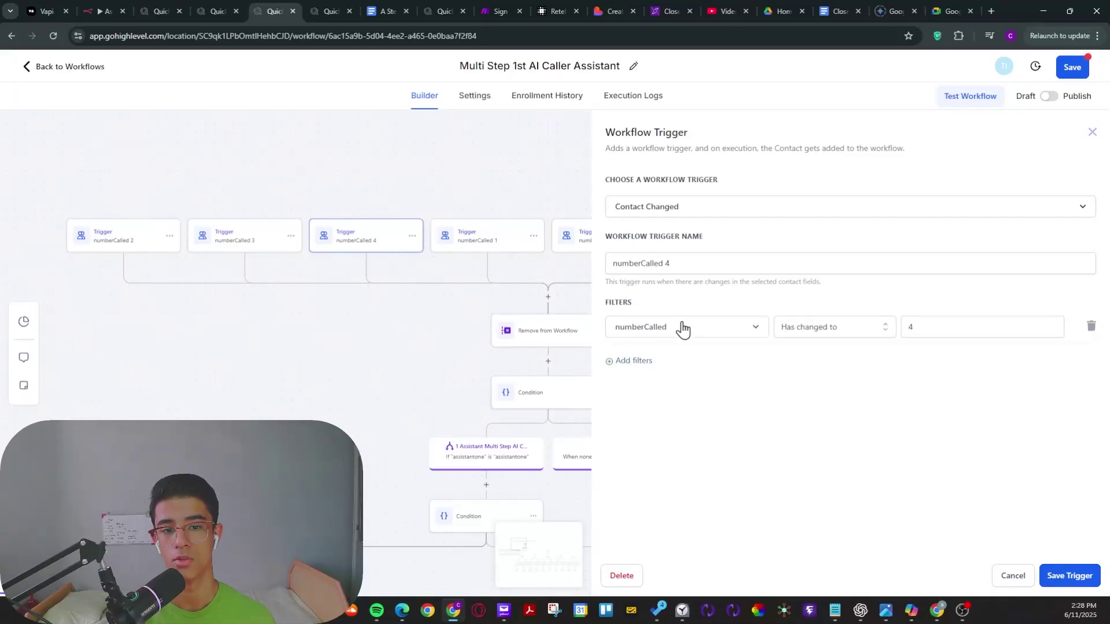
left_click(1015, 577)
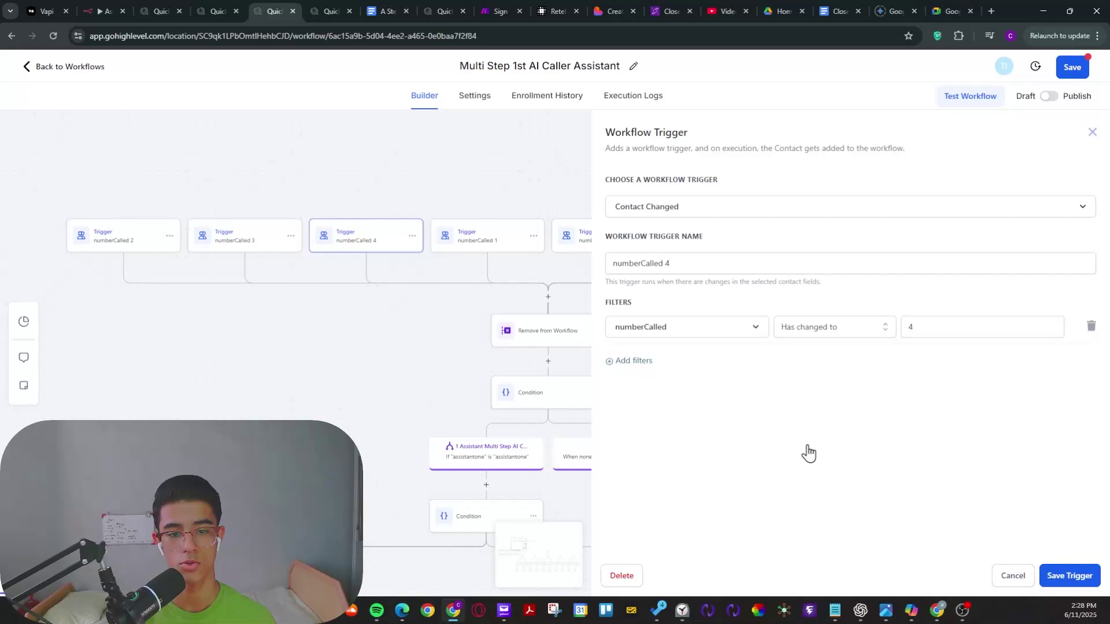
Look over the whole workflow layout and save the workflow.
scroll(792, 451, "down", 5)
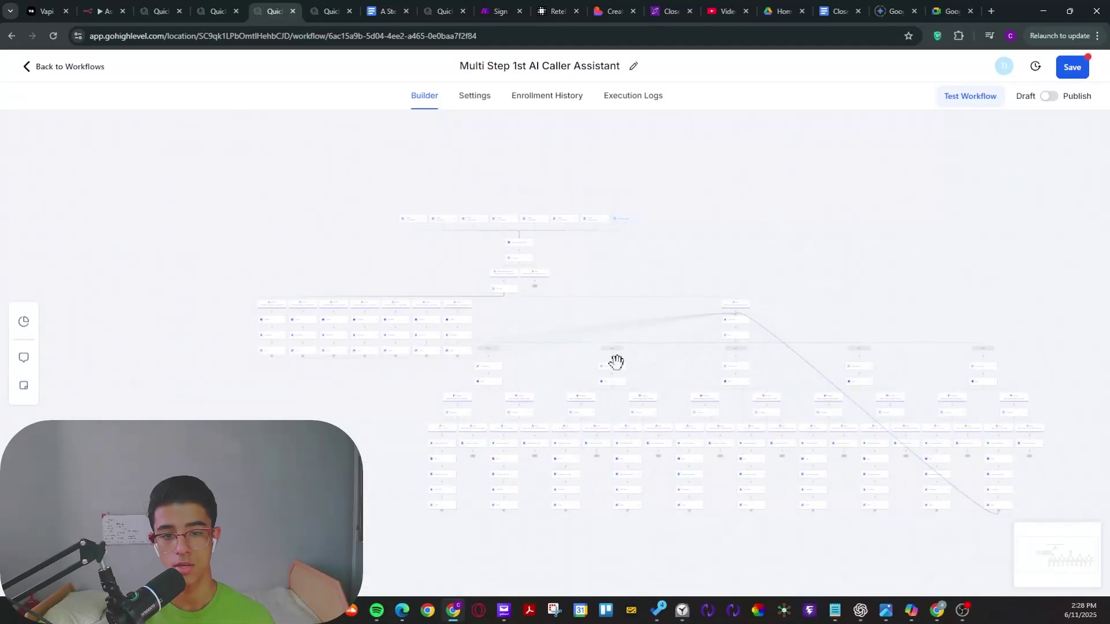
scroll(595, 428, "up", 2)
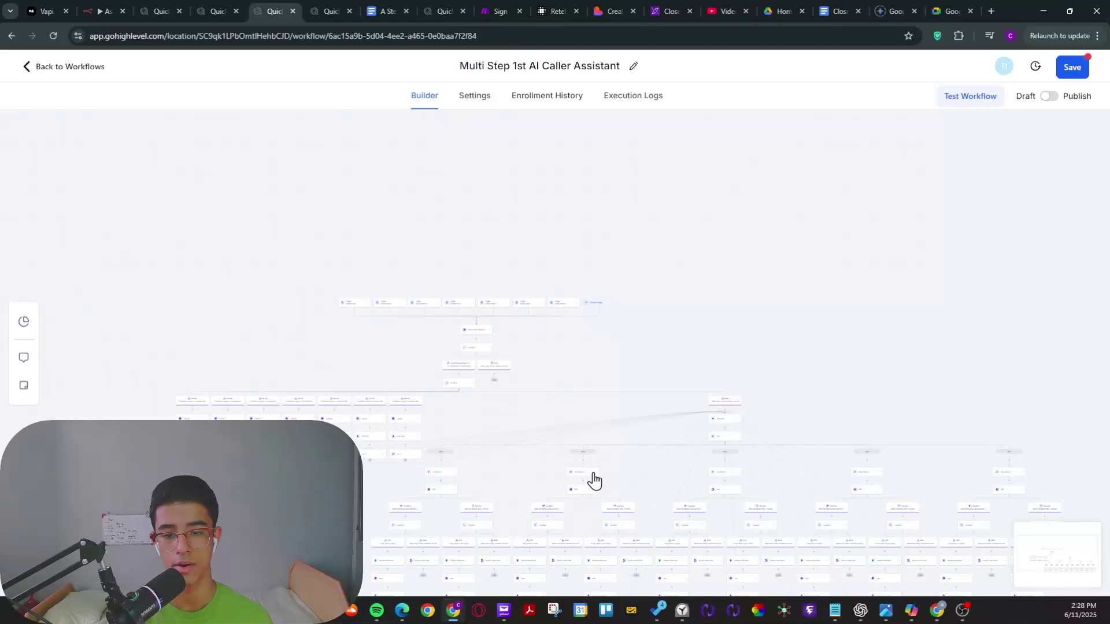
left_click(1074, 67)
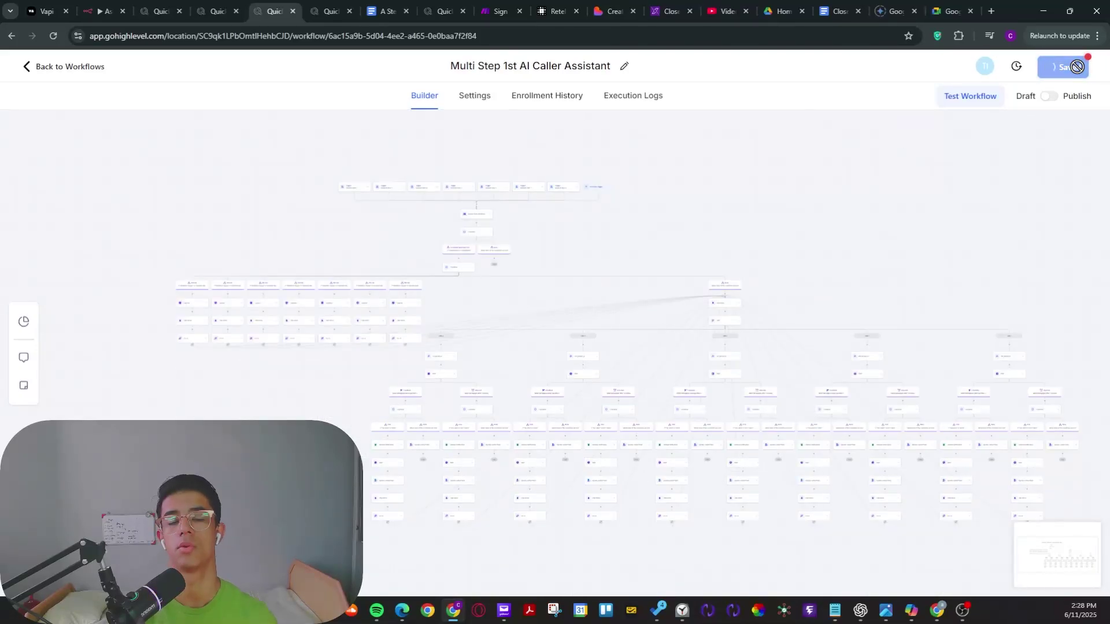